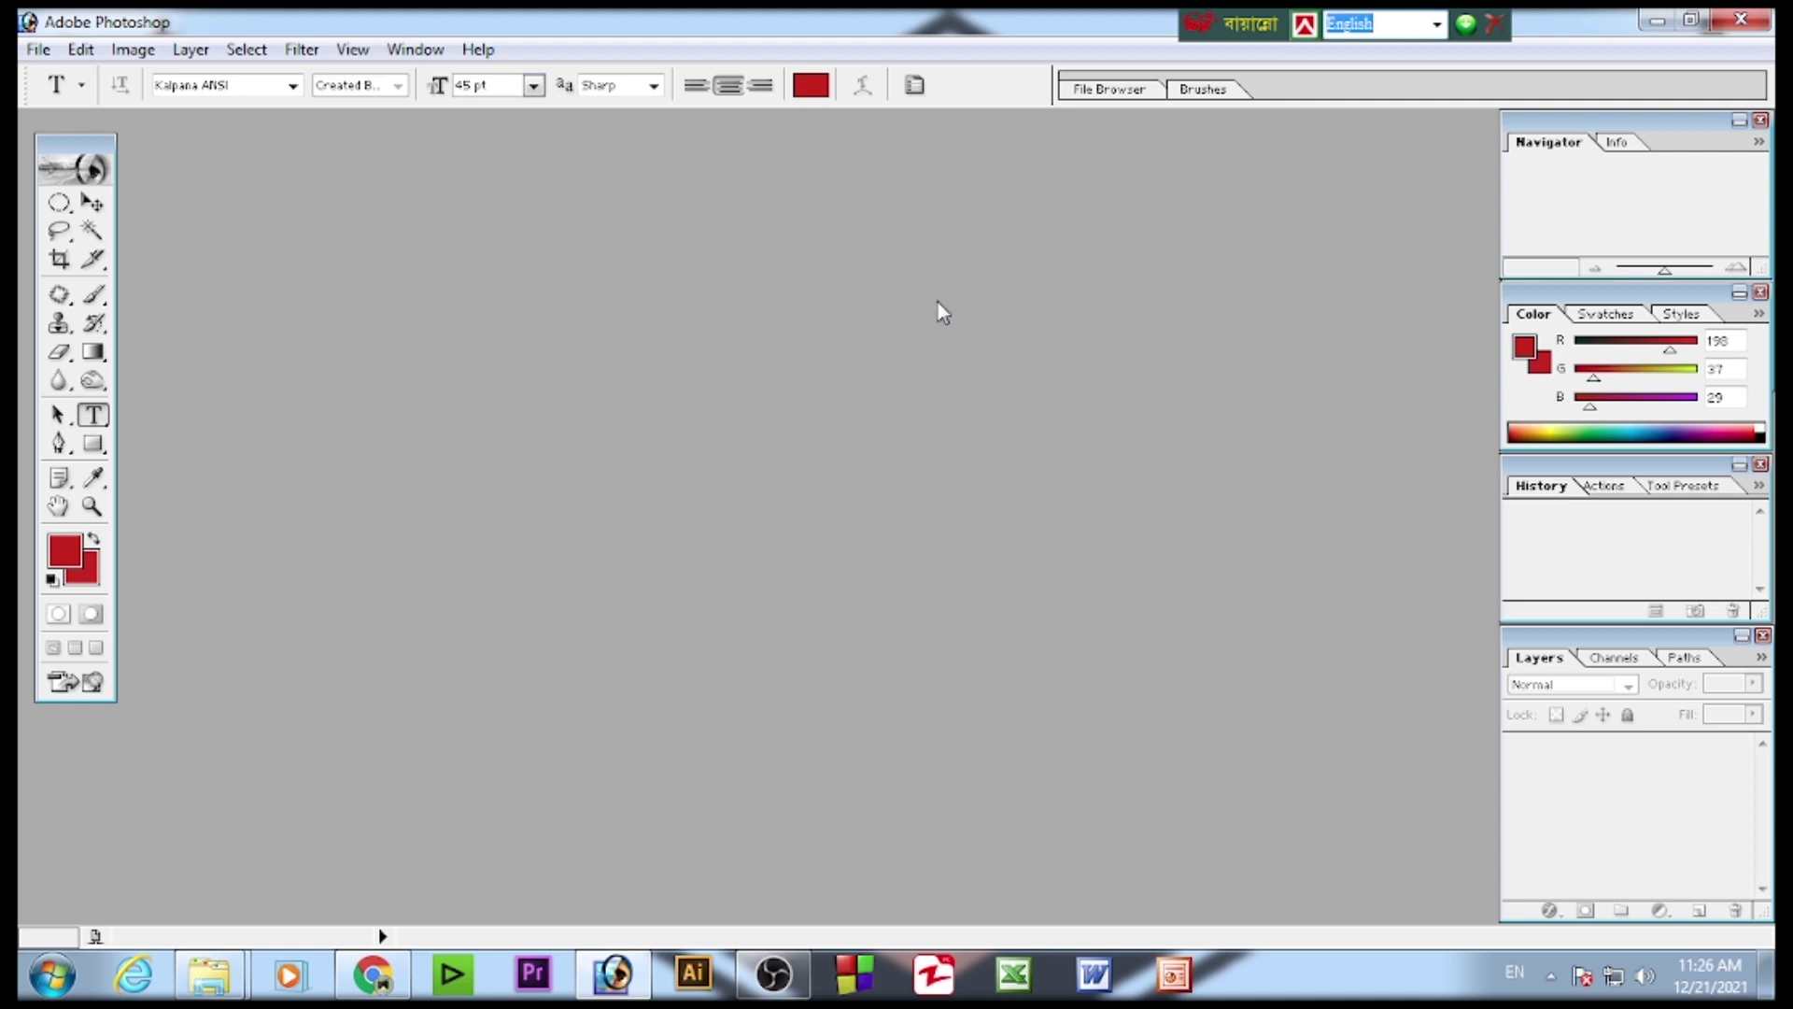
# - Start a new document and set its width to 24 inches
pyautogui.hotkey('ctrl', 'n')
pyautogui.press('Tab')
pyautogui.press('Tab')
pyautogui.press('Tab')
pyautogui.press('Down')
pyautogui.press('Down')
pyautogui.press('Down')
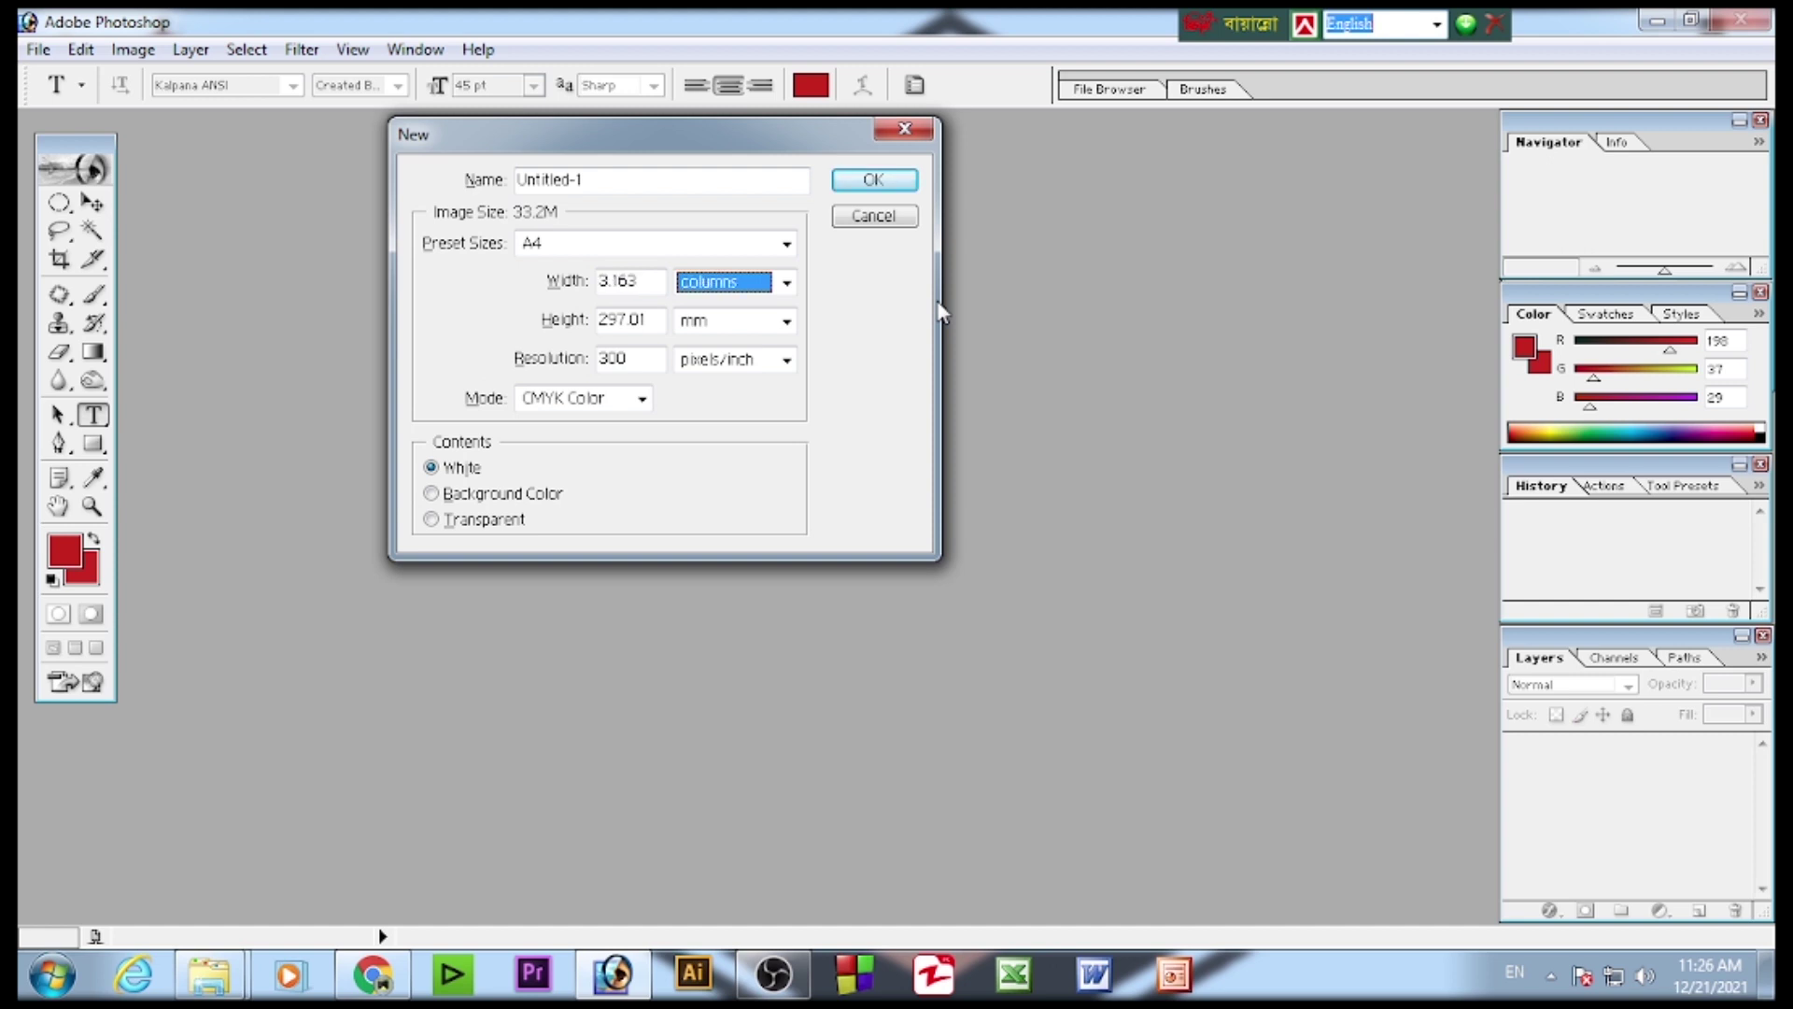
pyautogui.press('Up')
pyautogui.press('Up')
pyautogui.press('Up')
pyautogui.press('Up')
pyautogui.press('Up')
pyautogui.hotkey('shift', 'Tab')
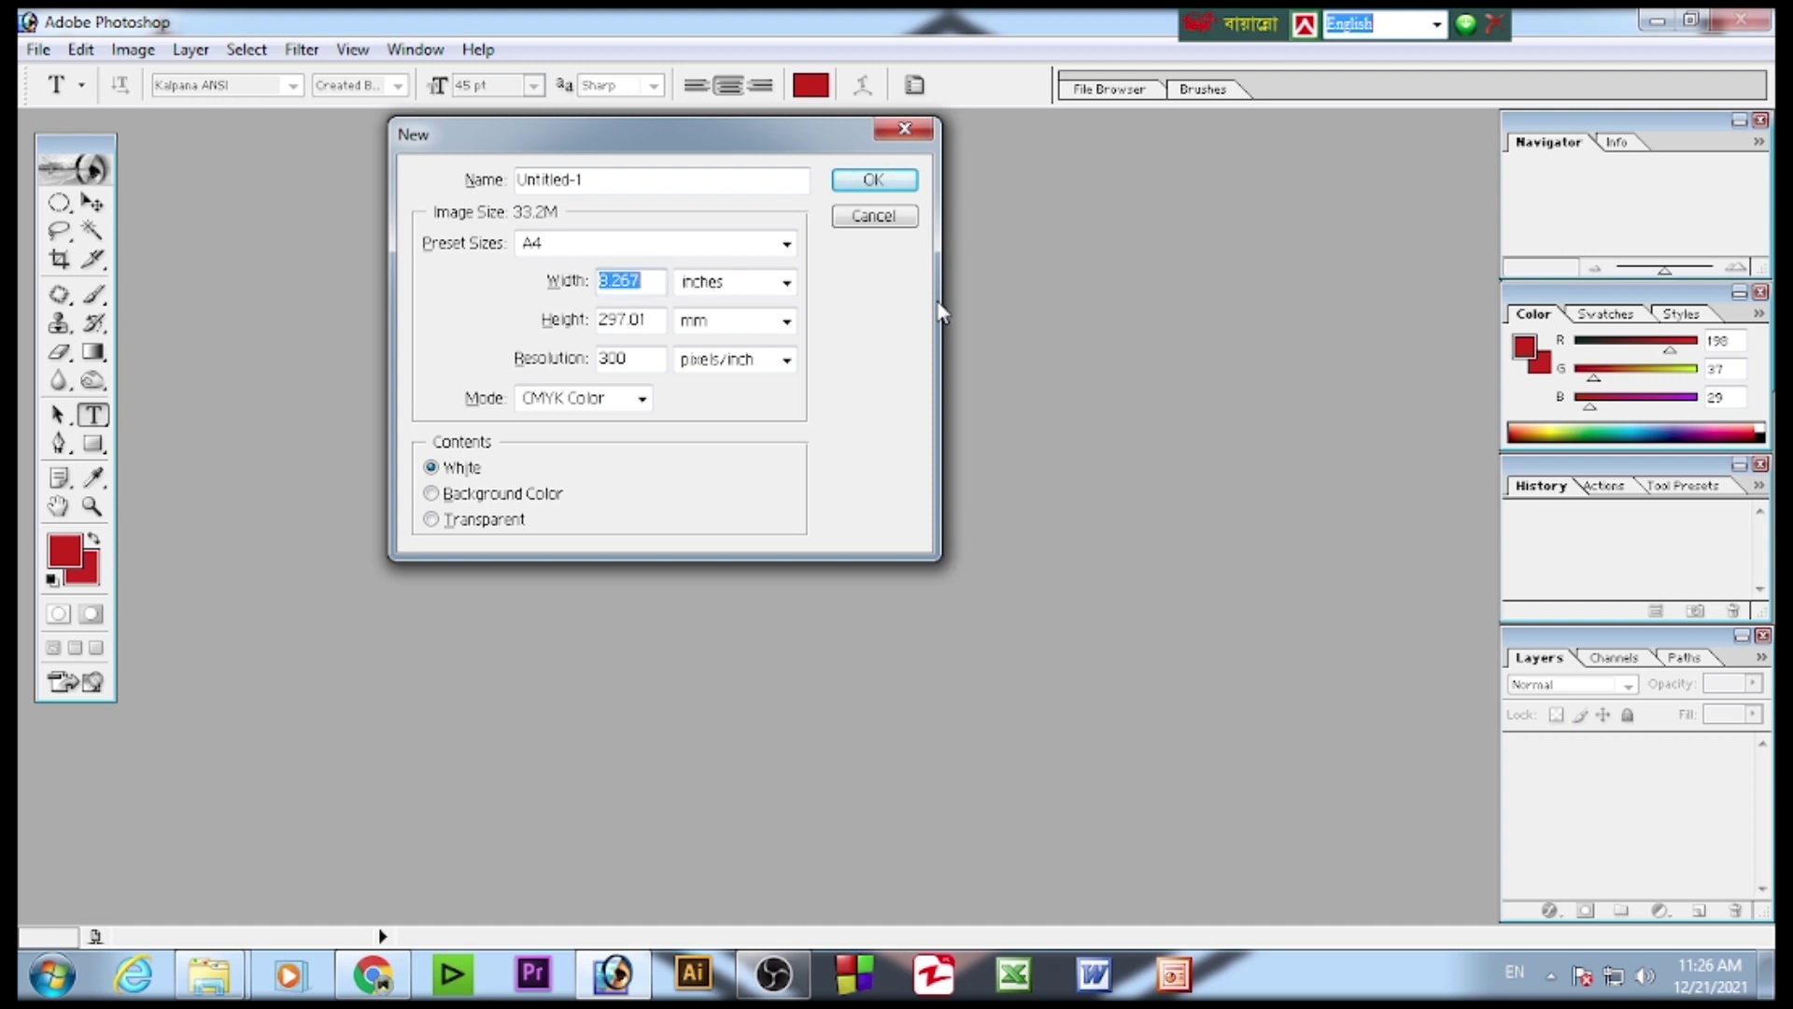
pyautogui.write('2')
# - Set the new document's height to 36 inches
pyautogui.press('Tab')
pyautogui.press('Tab')
pyautogui.press('Tab')
pyautogui.press('Up')
pyautogui.press('Up')
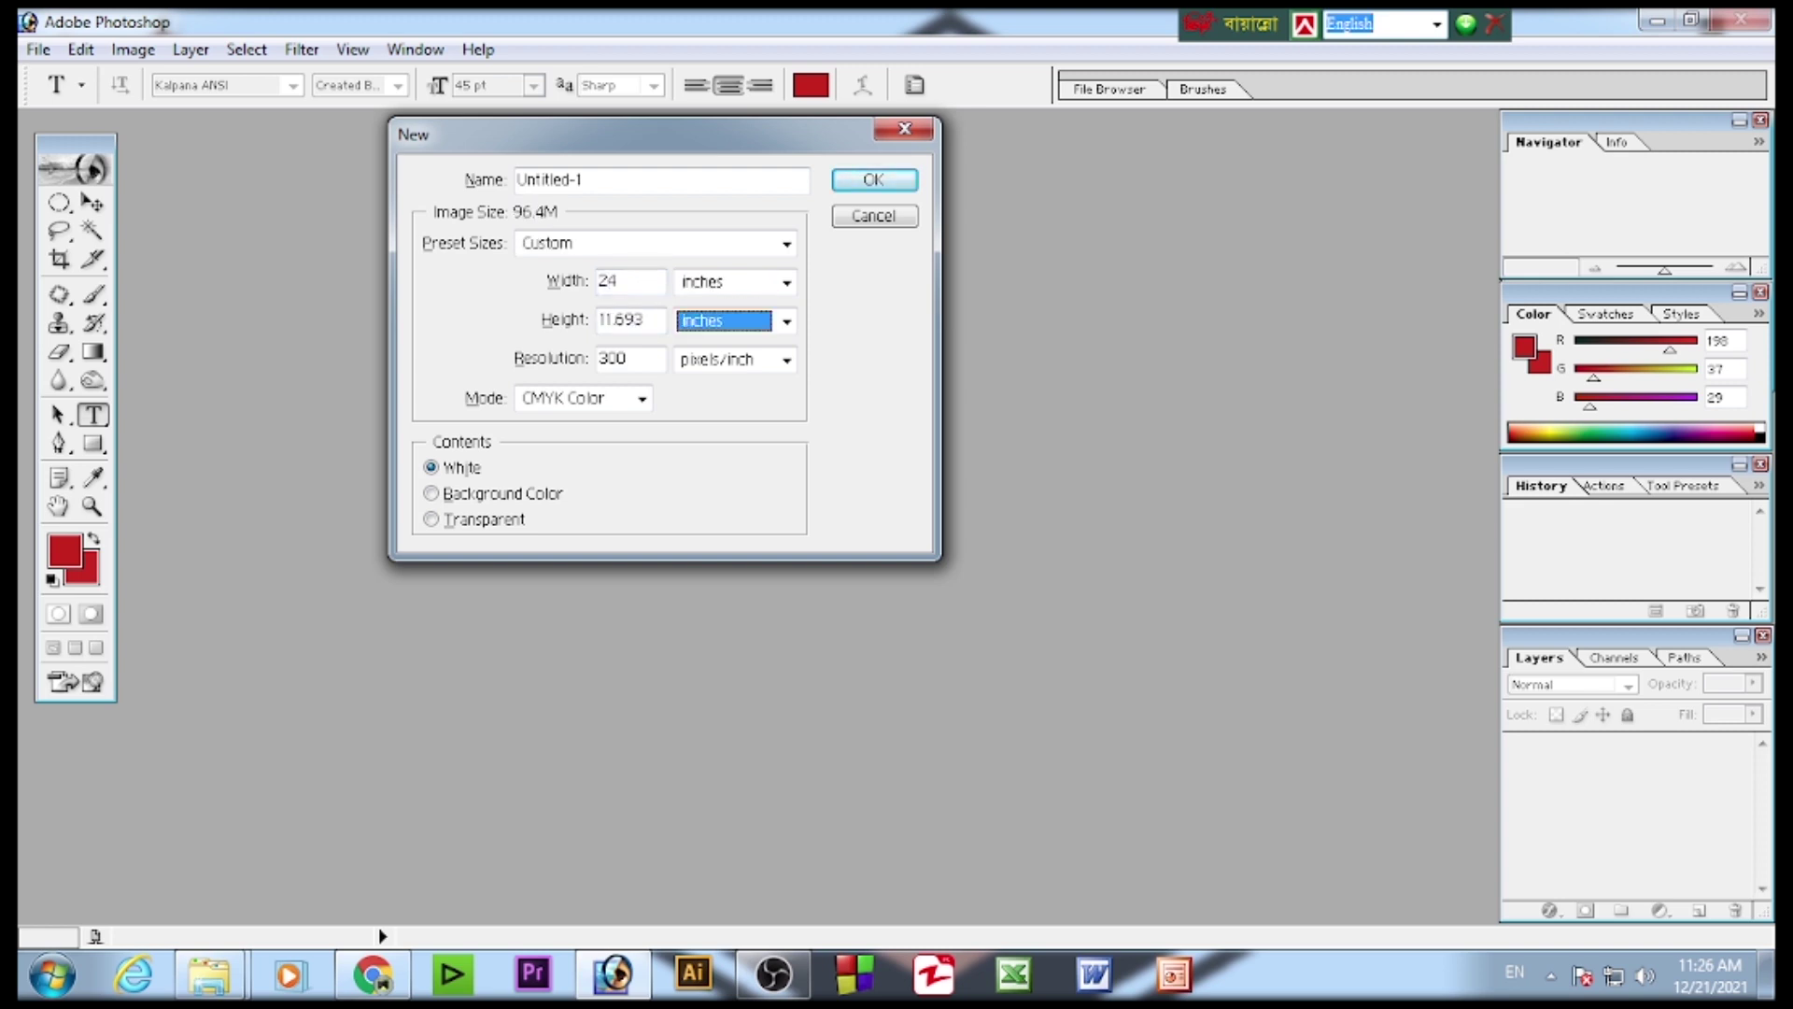
pyautogui.hotkey('shift', 'Tab')
pyautogui.write('36')
# - Set the resolution to 72 pixels/inch, create the document in CMYK Color mode and maximize its window
pyautogui.press('Tab')
pyautogui.press('Tab')
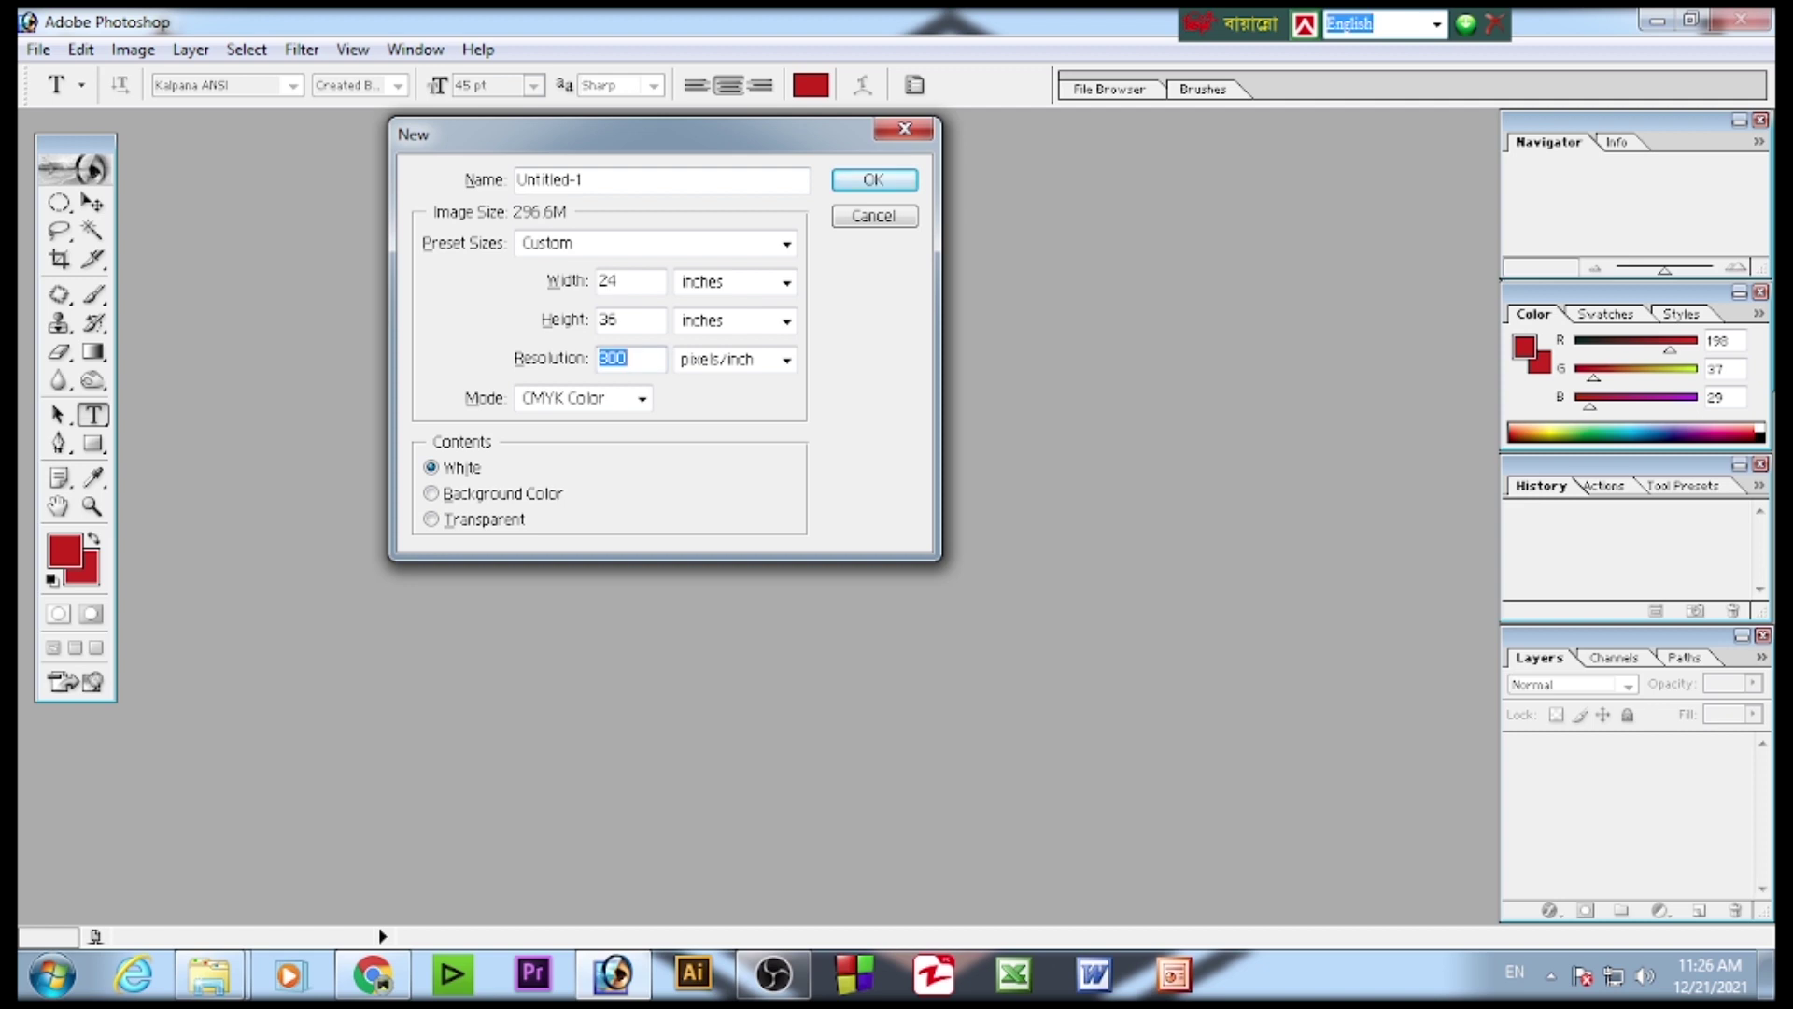
pyautogui.write('72')
pyautogui.press('Tab')
pyautogui.press('Tab')
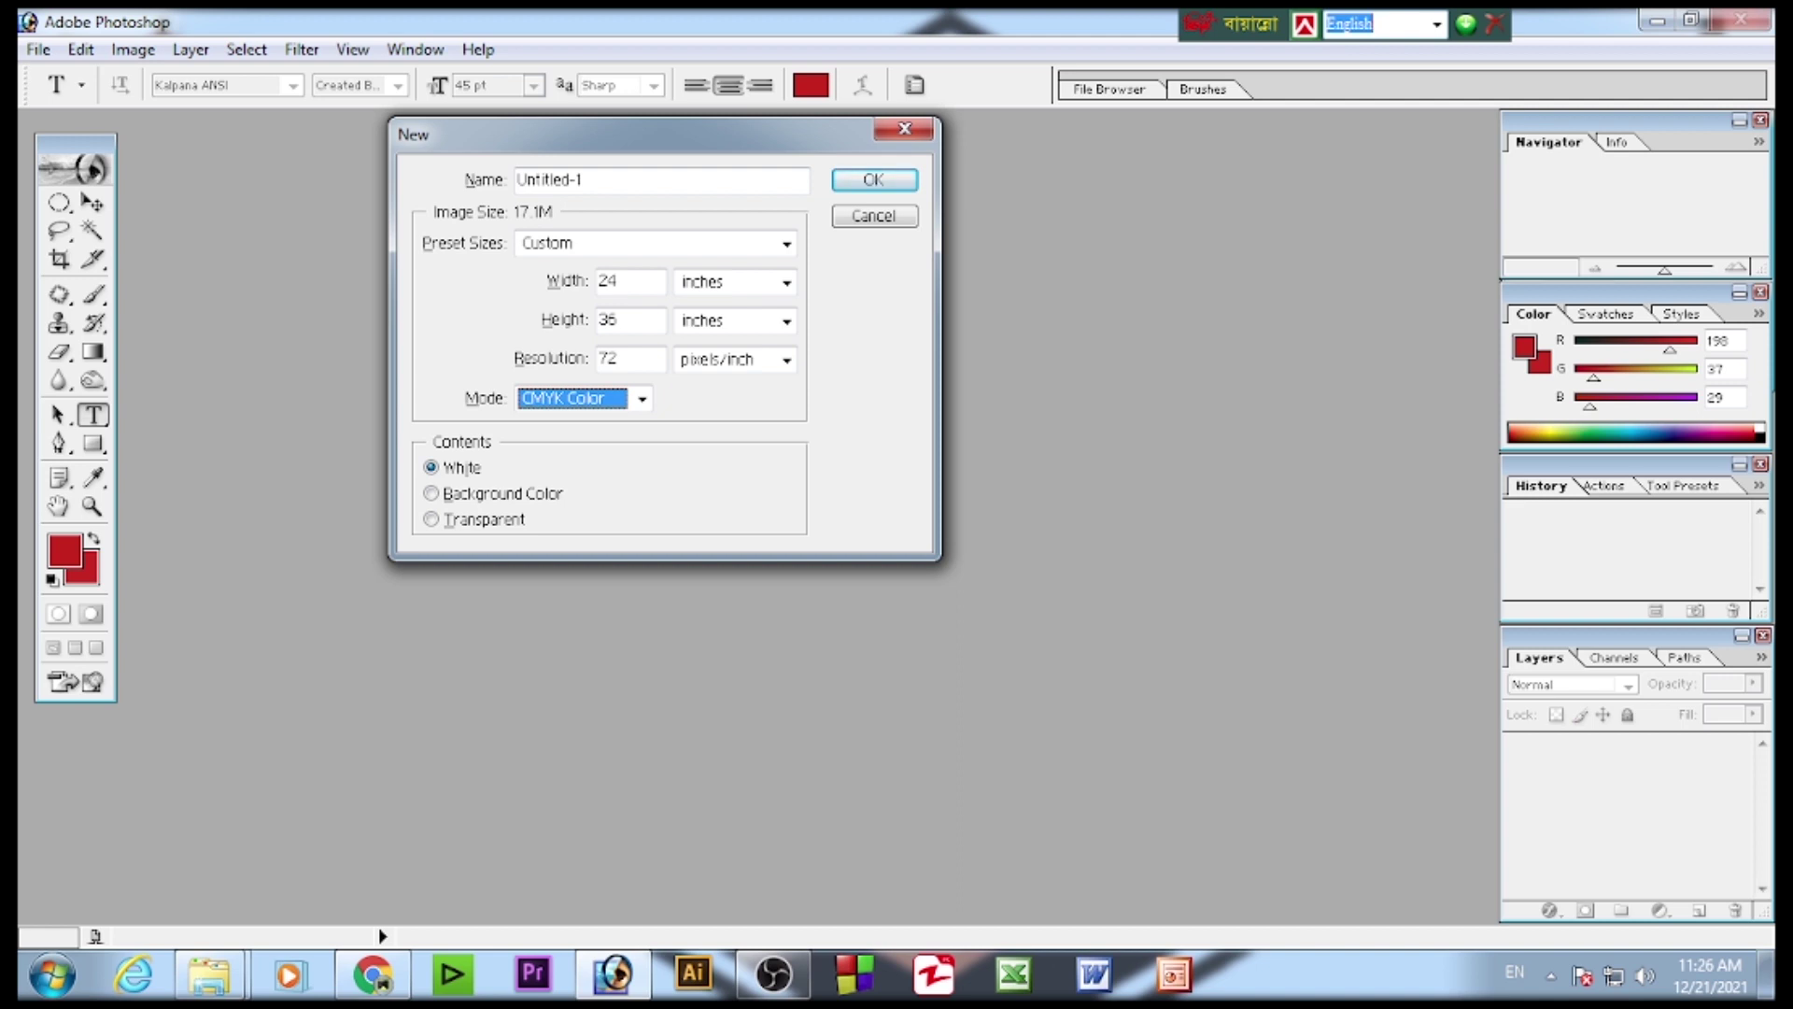
pyautogui.press('Return')
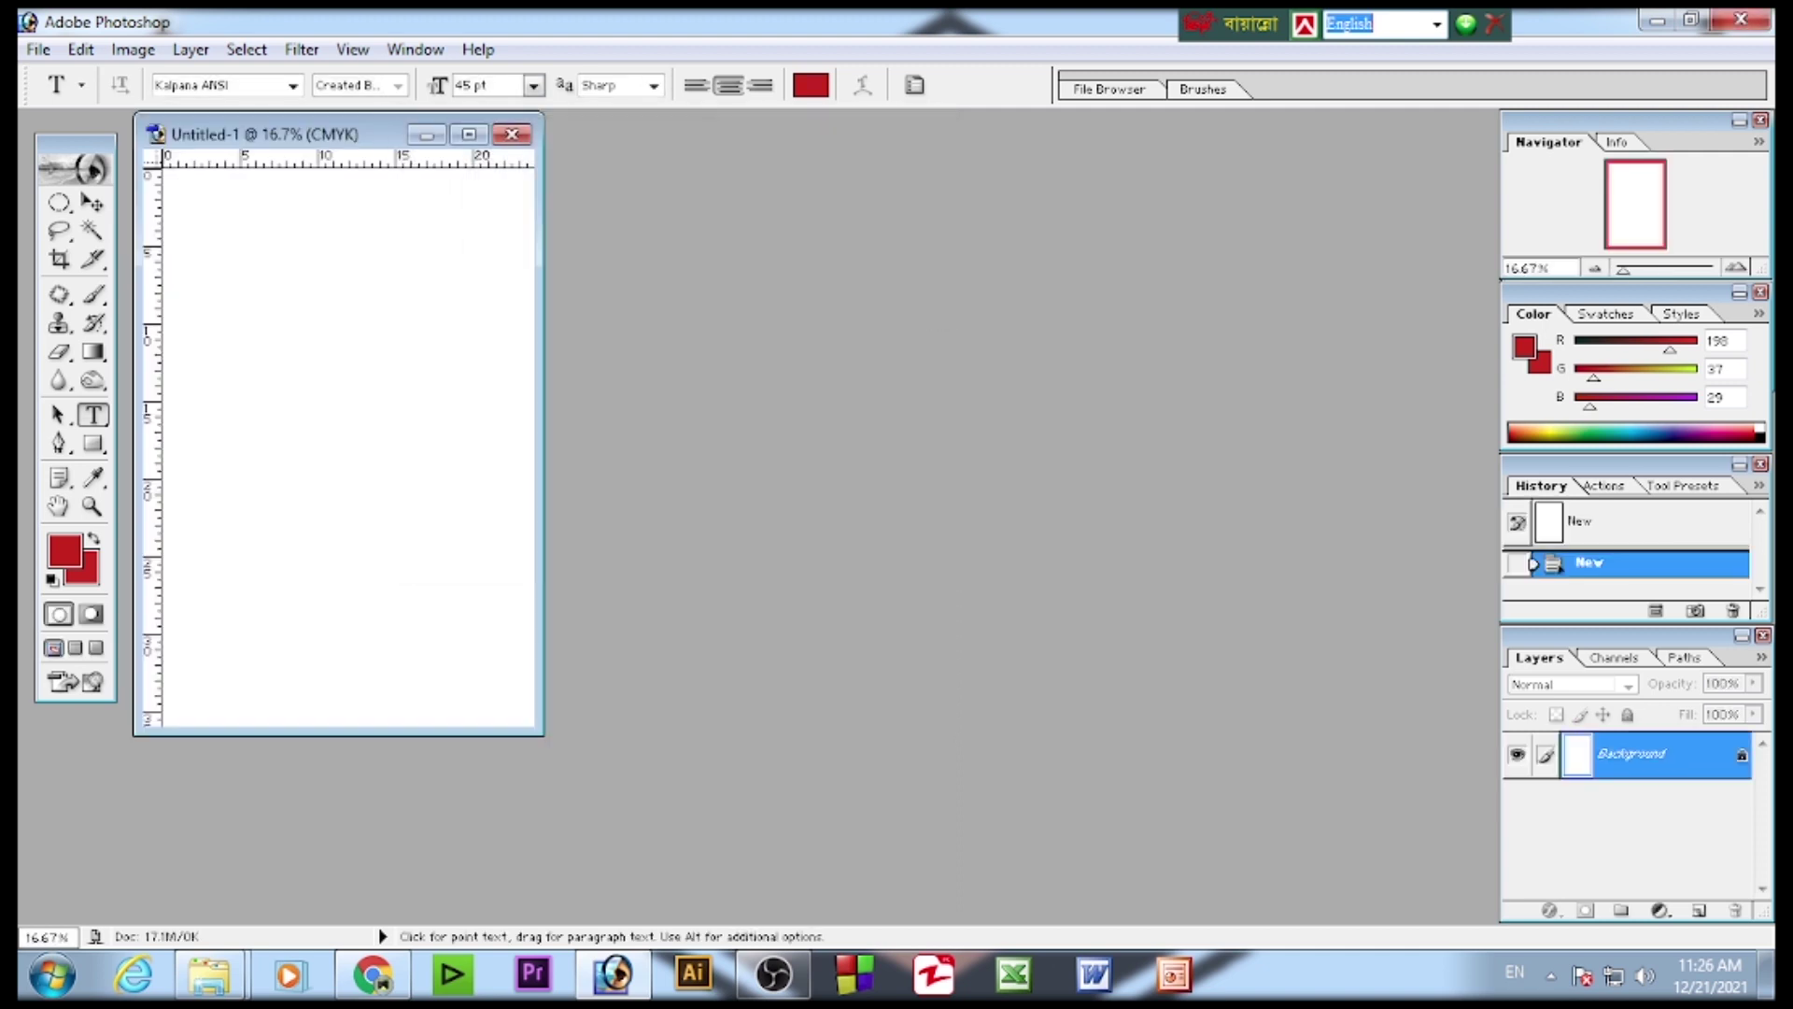
pyautogui.click(469, 133)
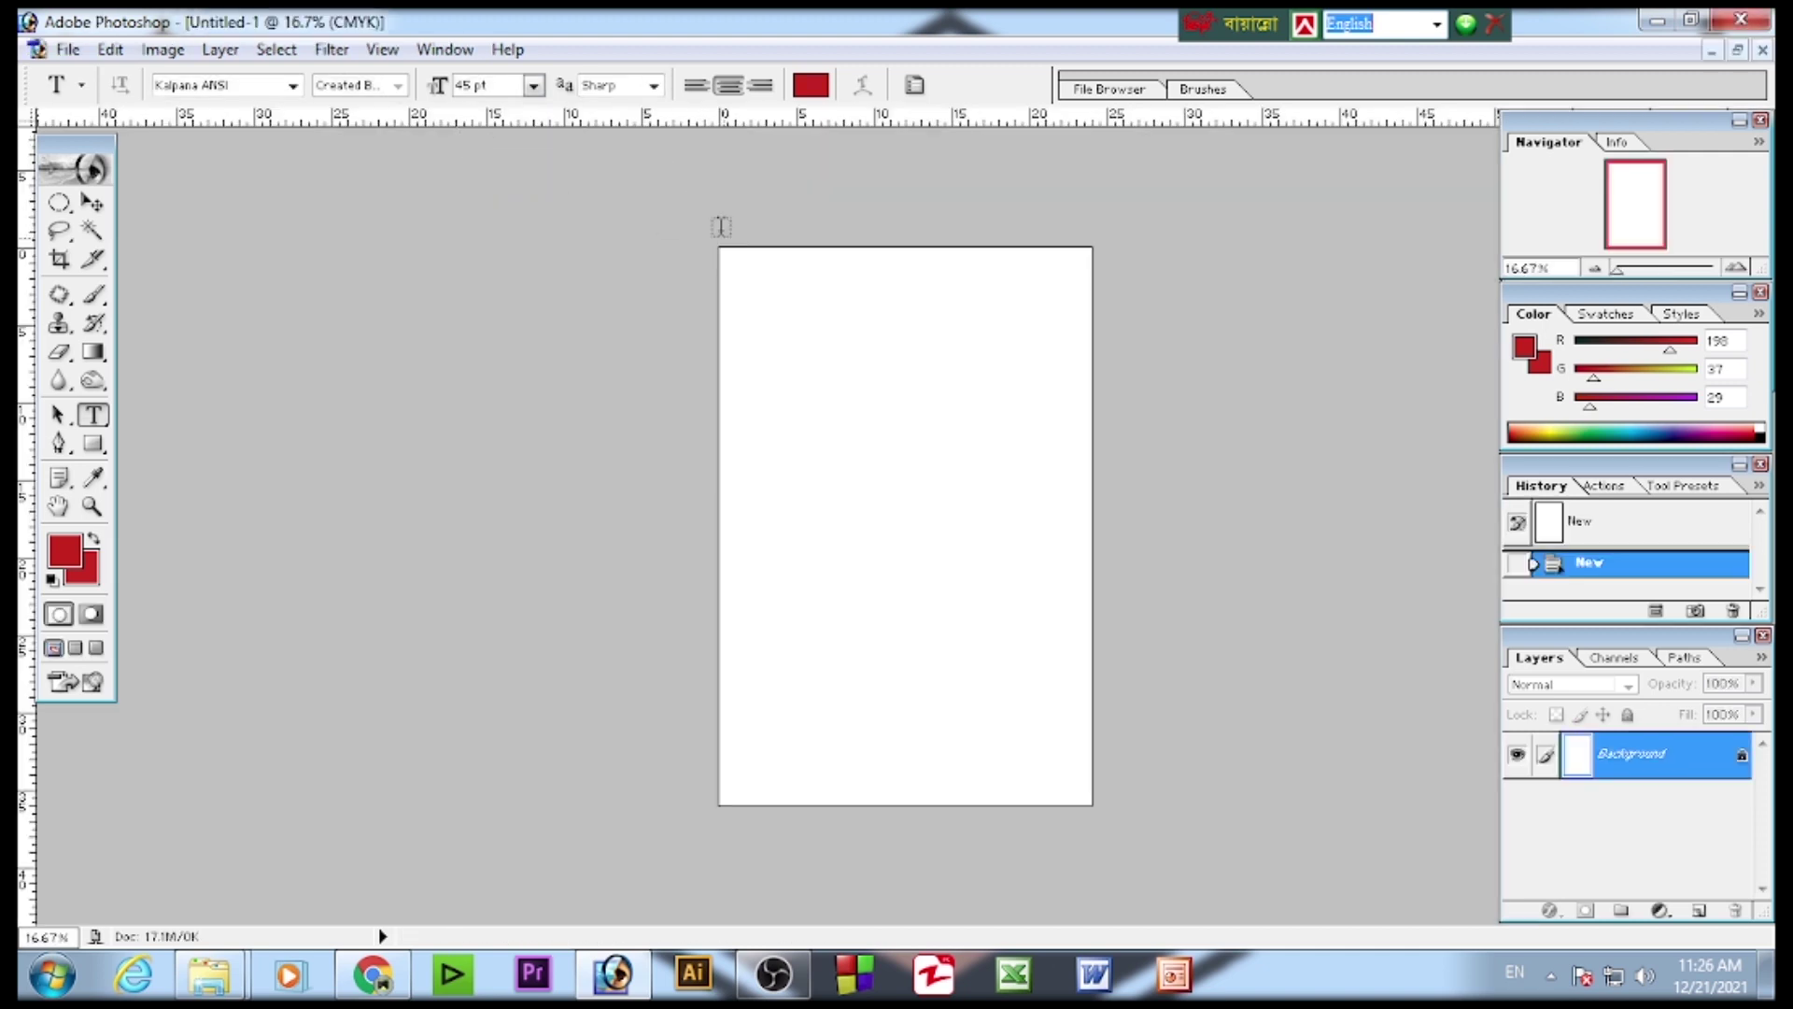
# - Rotate the canvas 90° clockwise
pyautogui.click(93, 202)
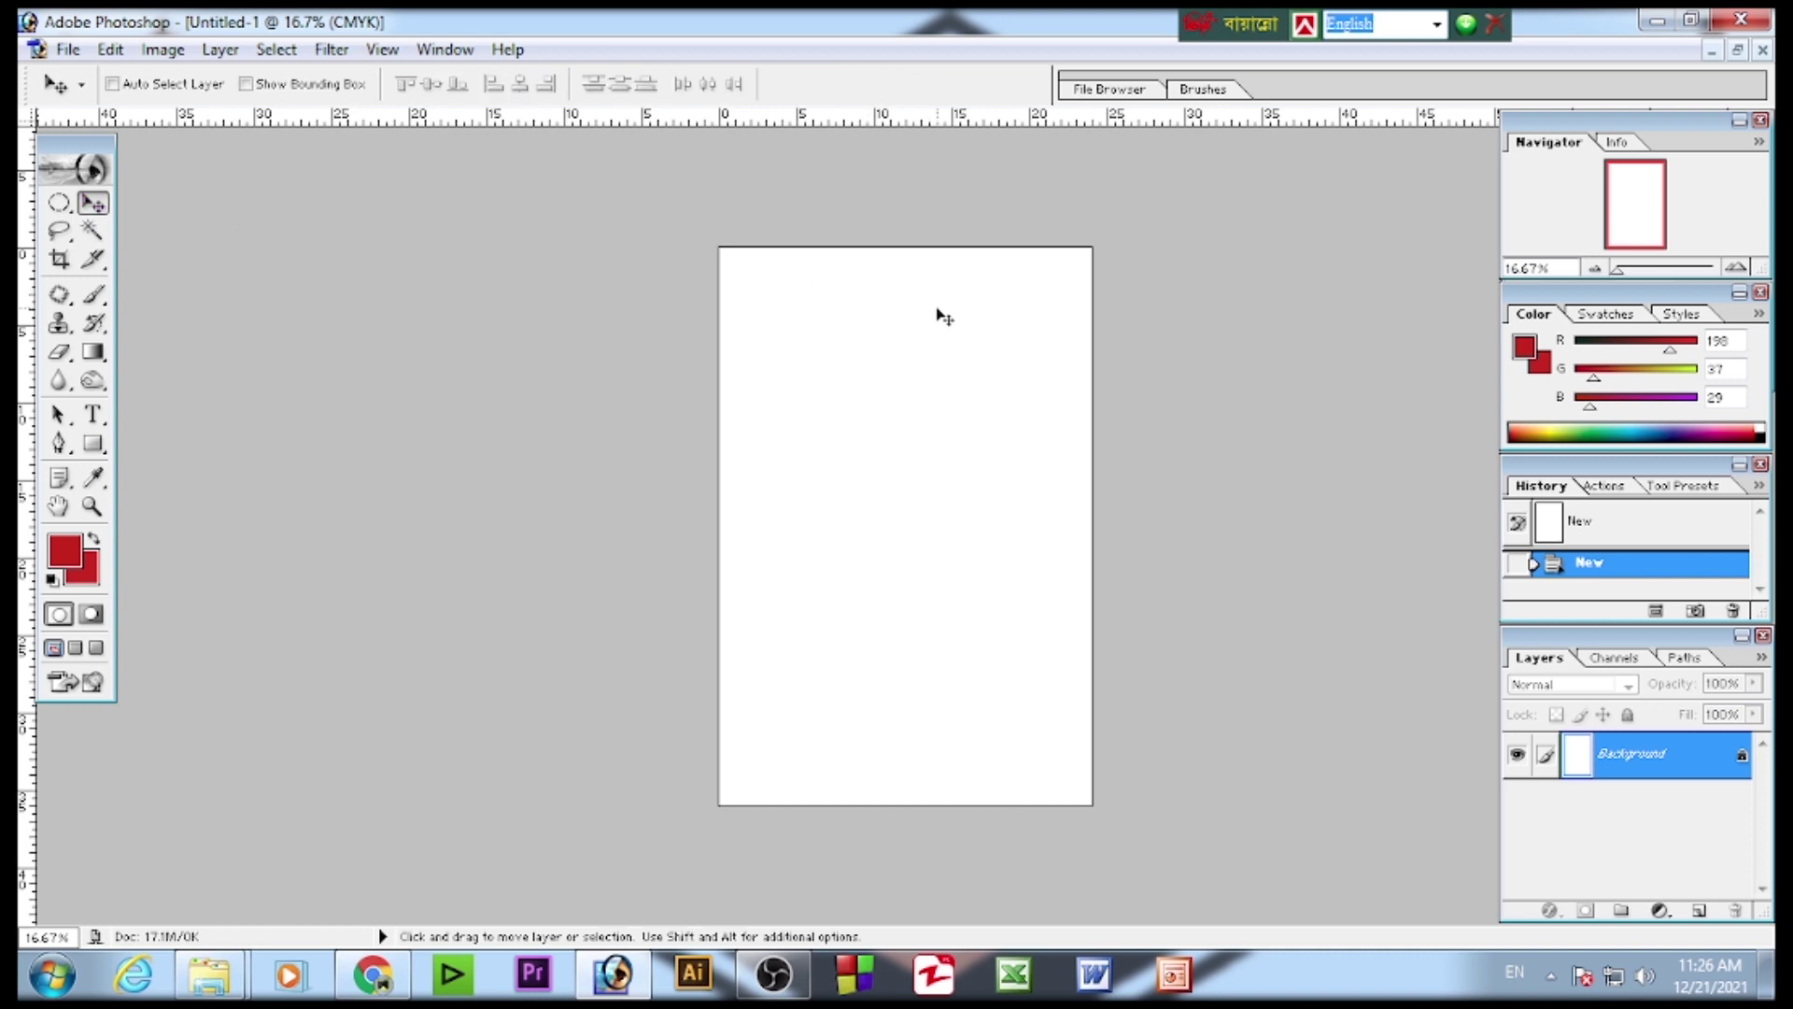
pyautogui.click(163, 50)
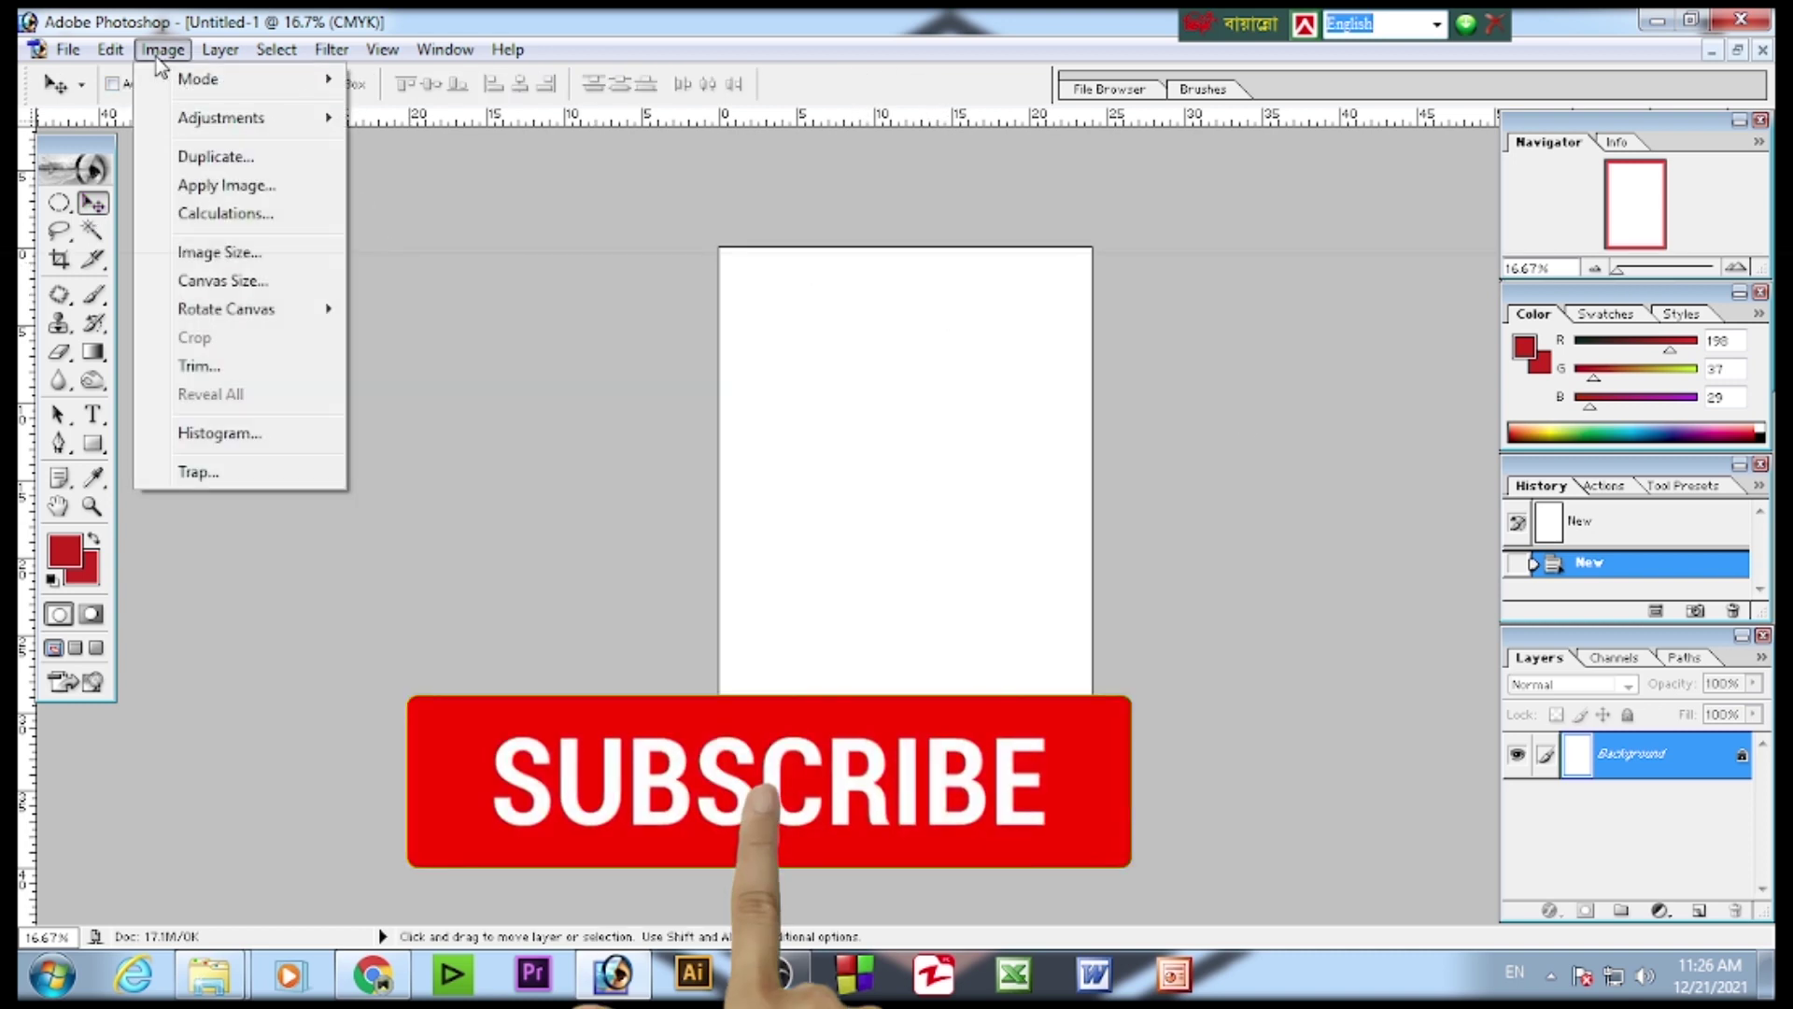
pyautogui.moveTo(222, 323)
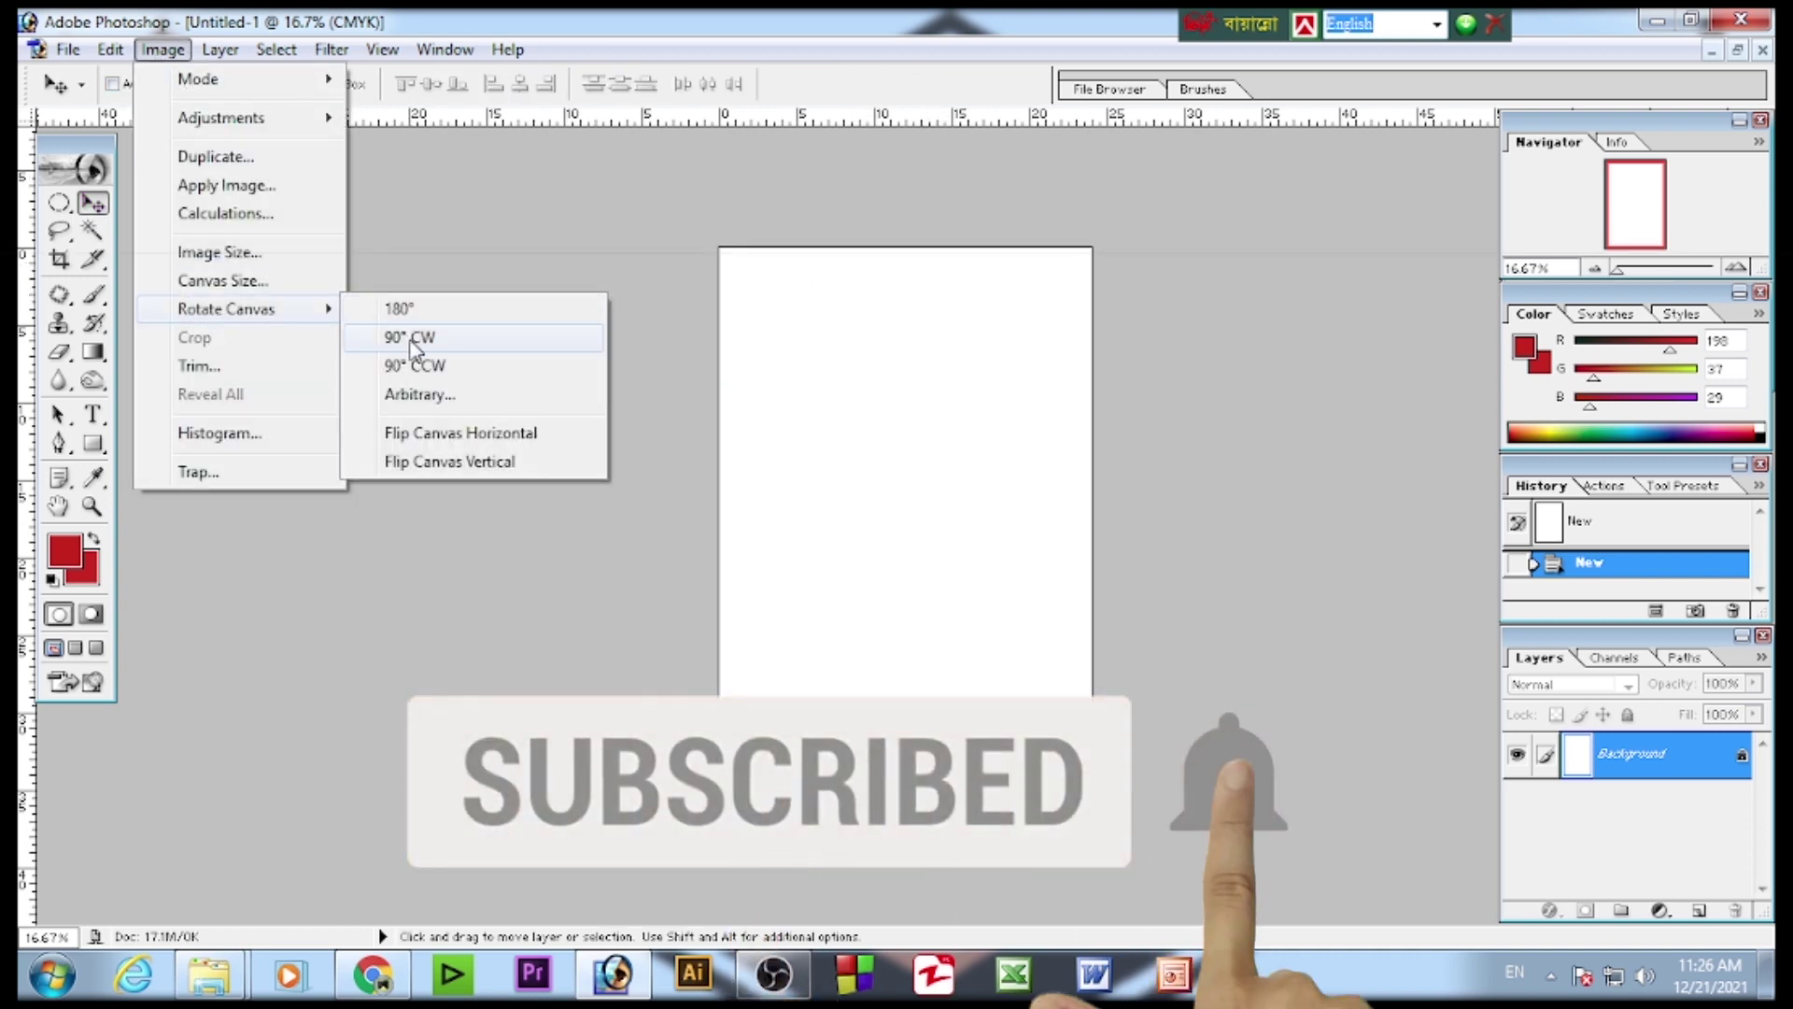
pyautogui.click(415, 345)
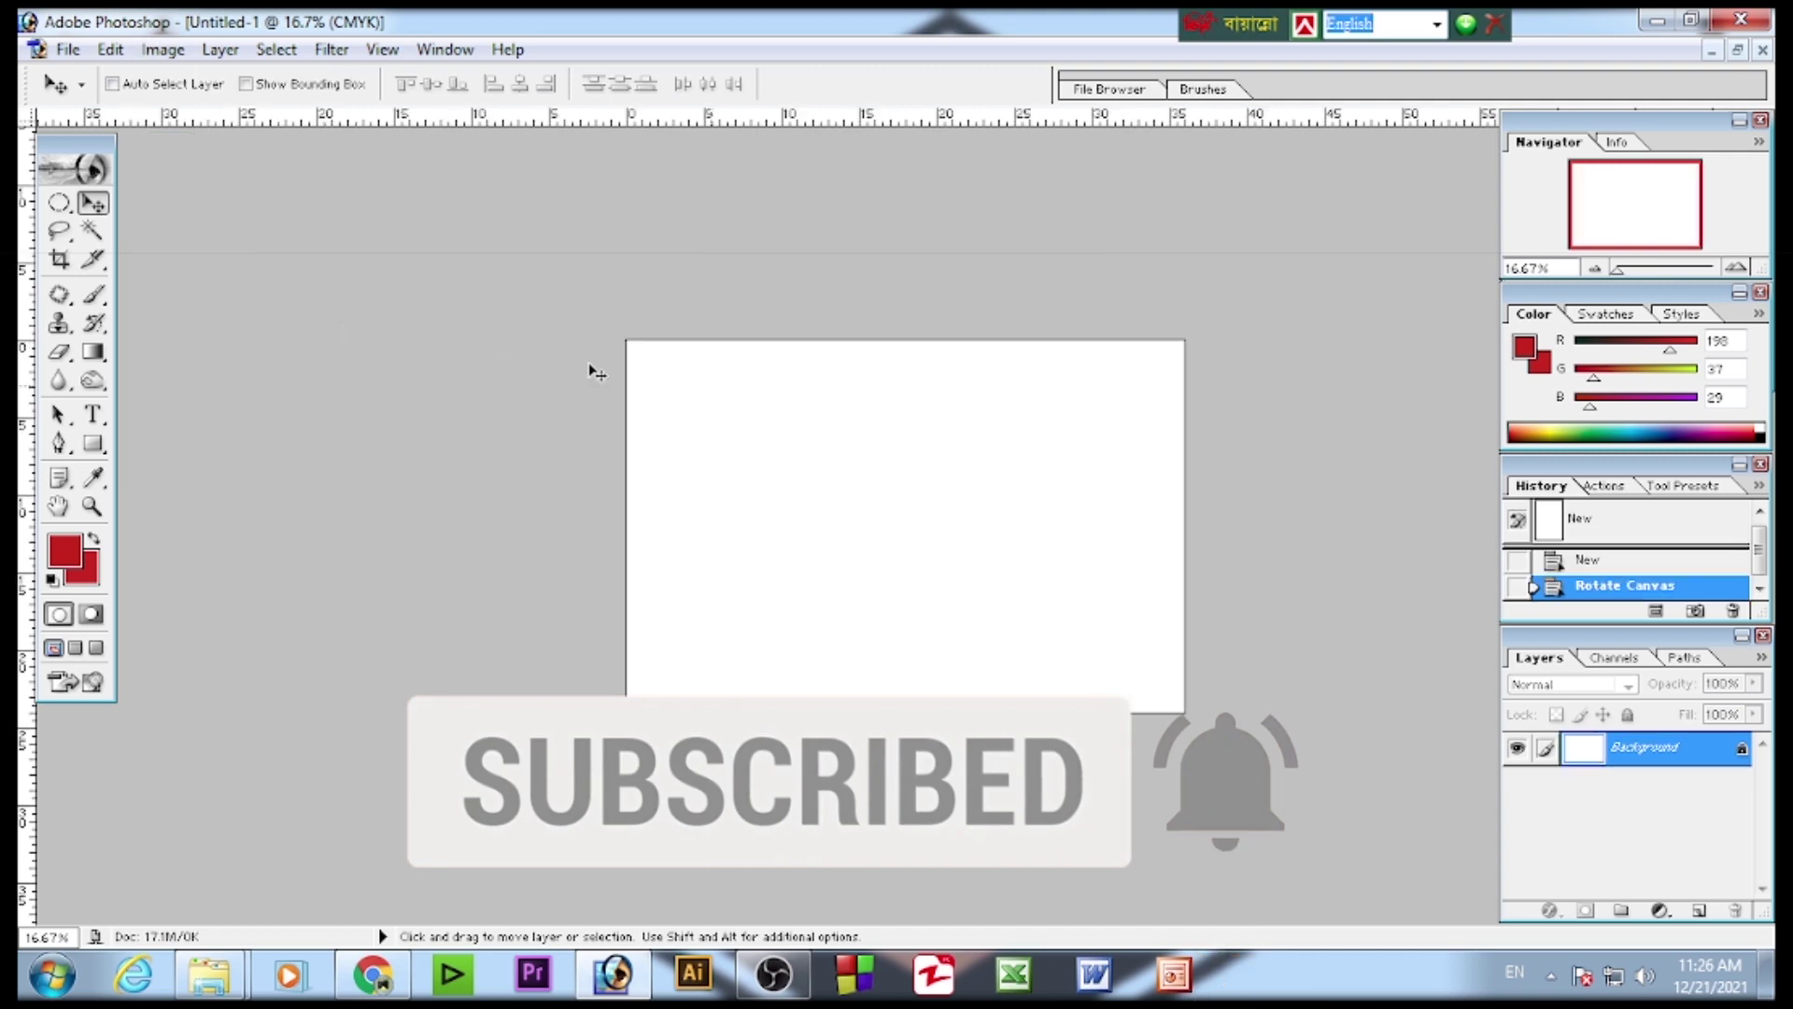
pyautogui.scroll(-1, 841, 440)
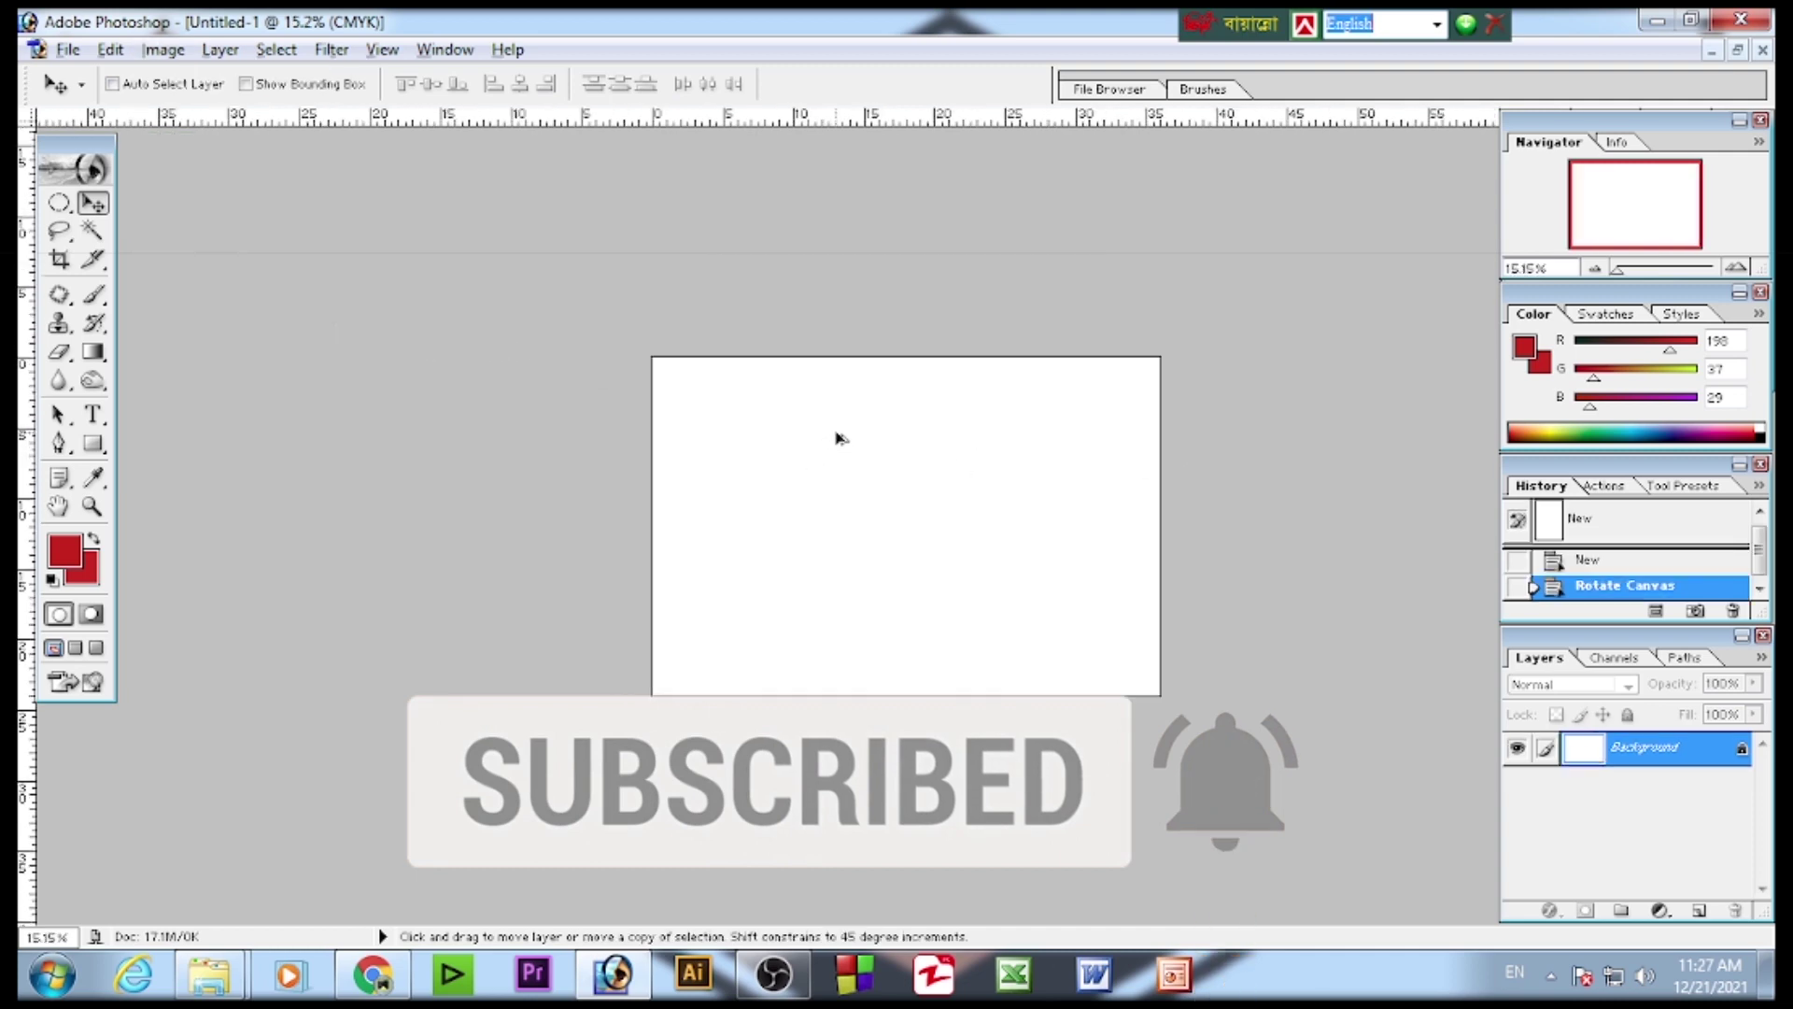
pyautogui.scroll(1, 885, 436)
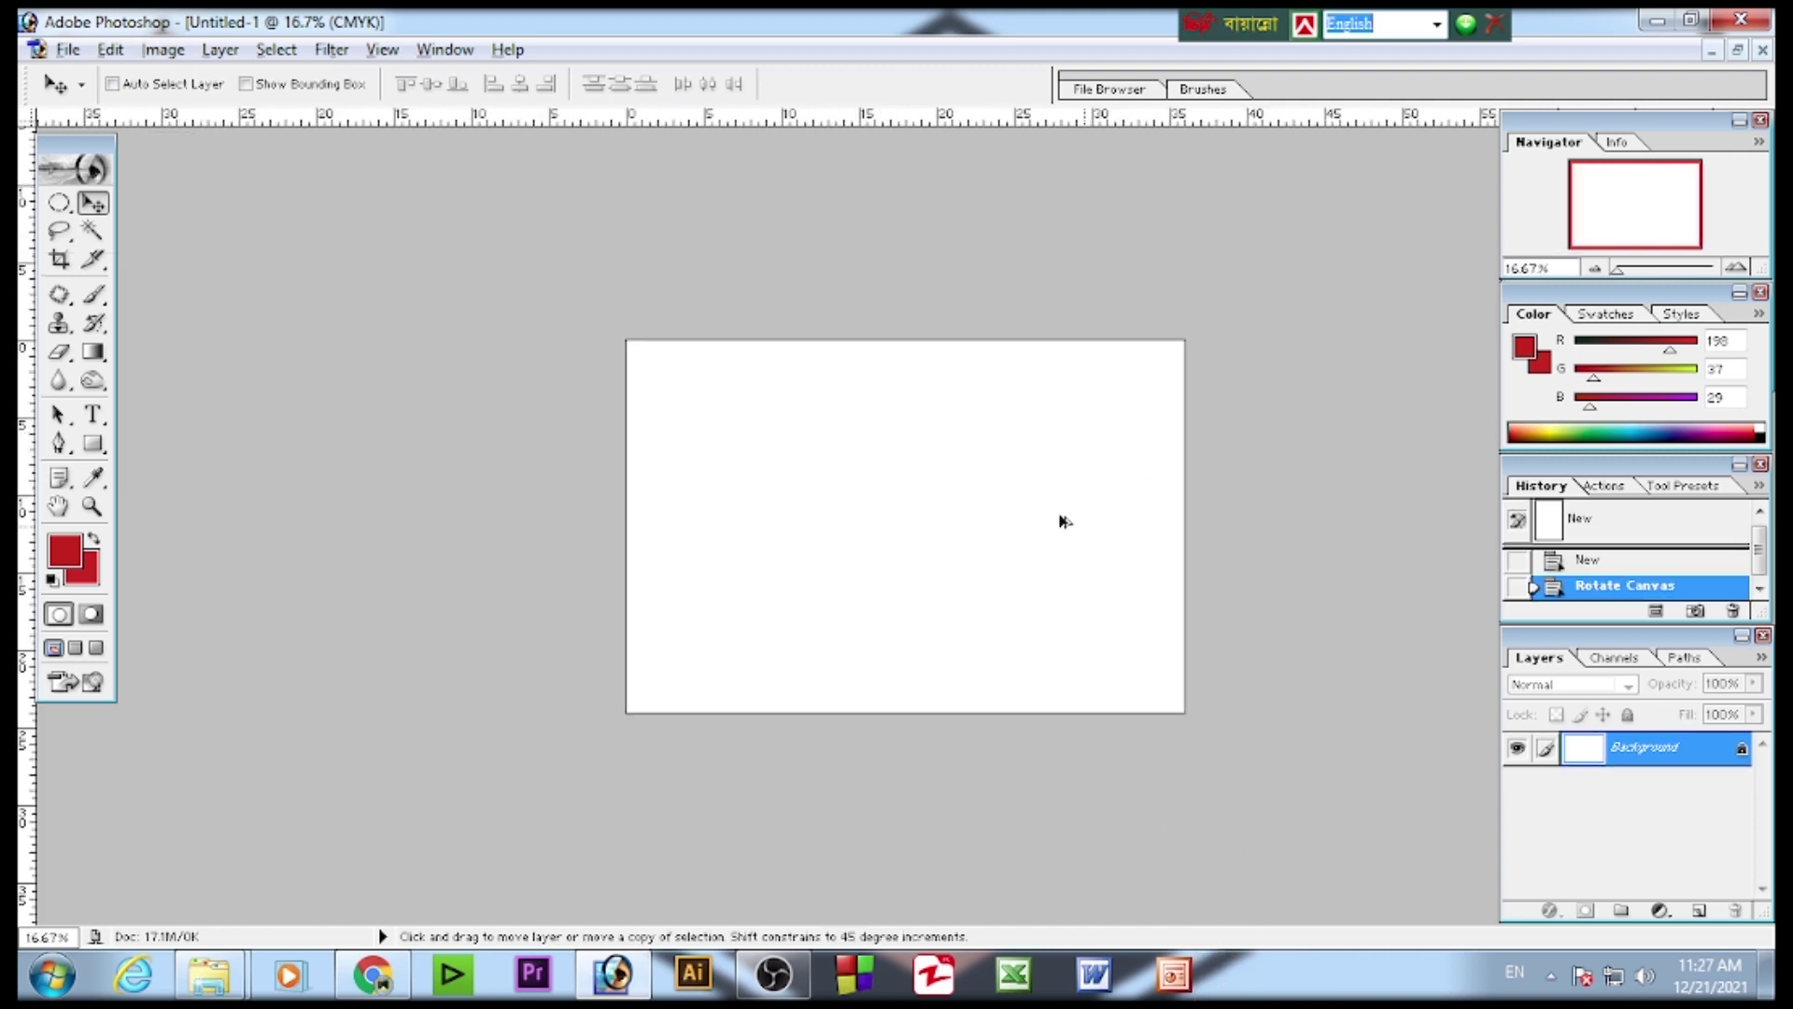
# - Place a vertical and a horizontal guide through the canvas centre, using a full-canvas crop frame to locate the midpoint
pyautogui.click(60, 445)
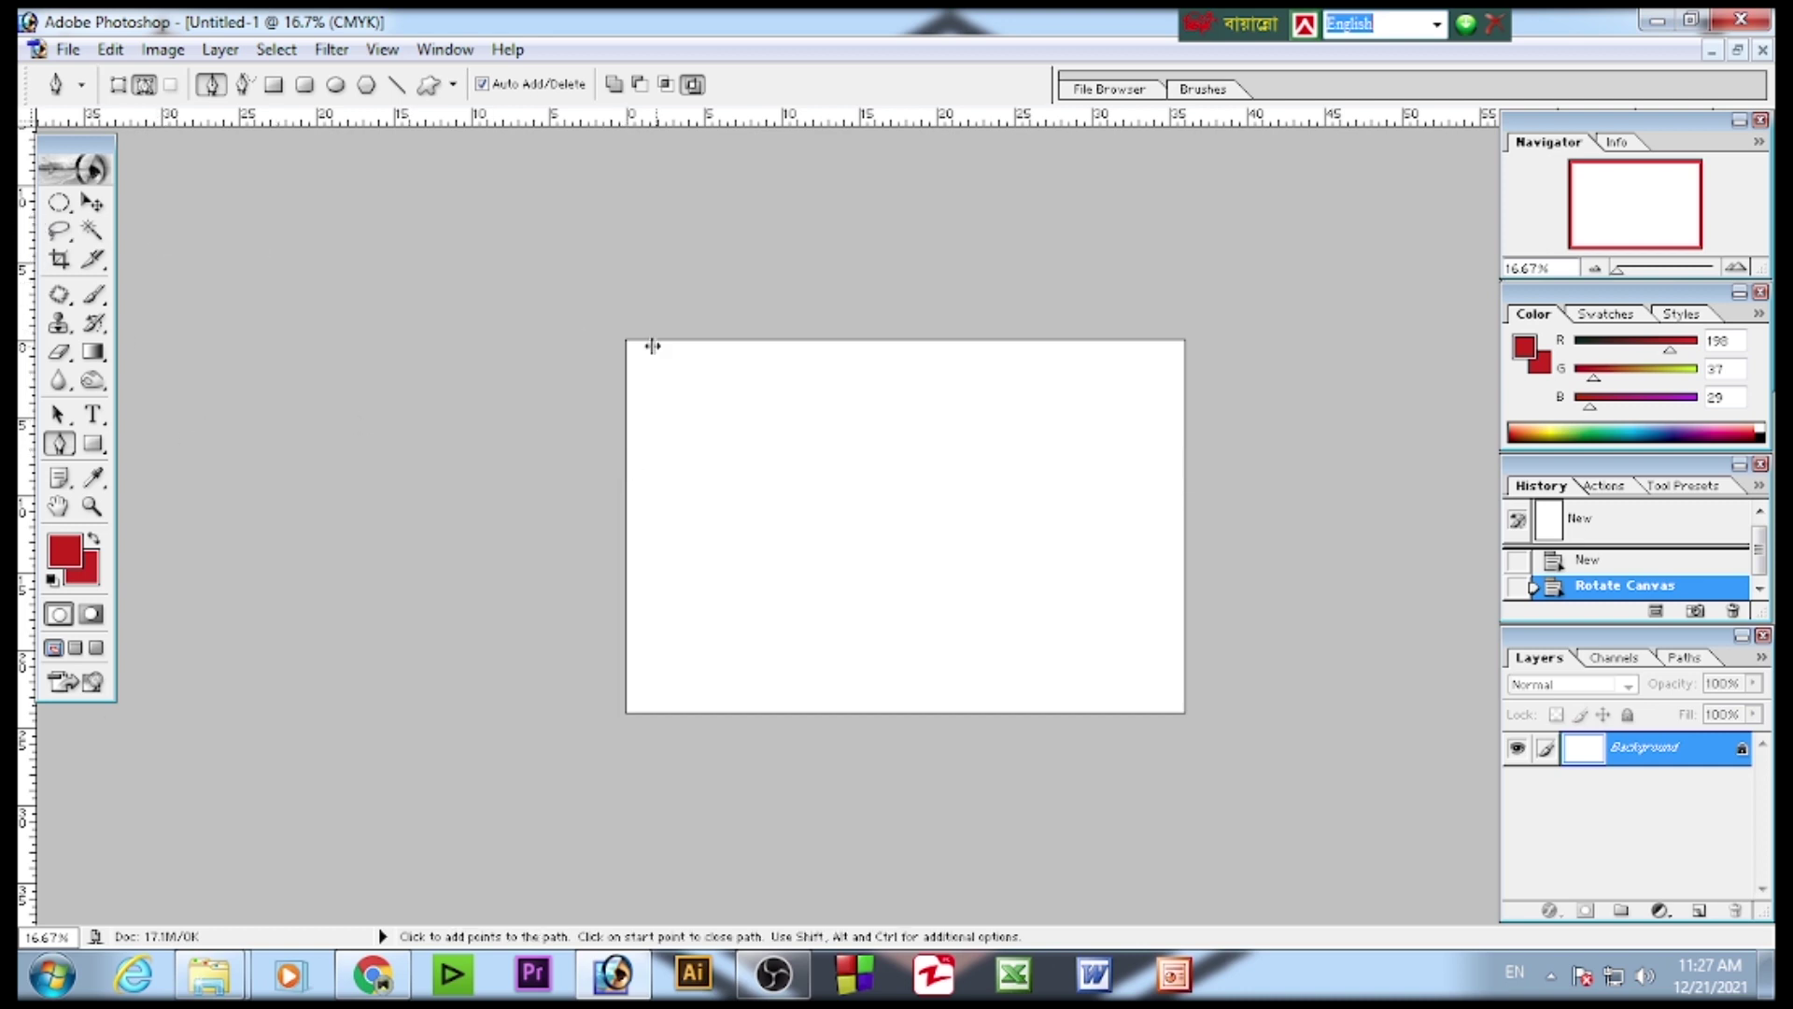
pyautogui.moveTo(652, 346); pyautogui.dragTo(905, 376)
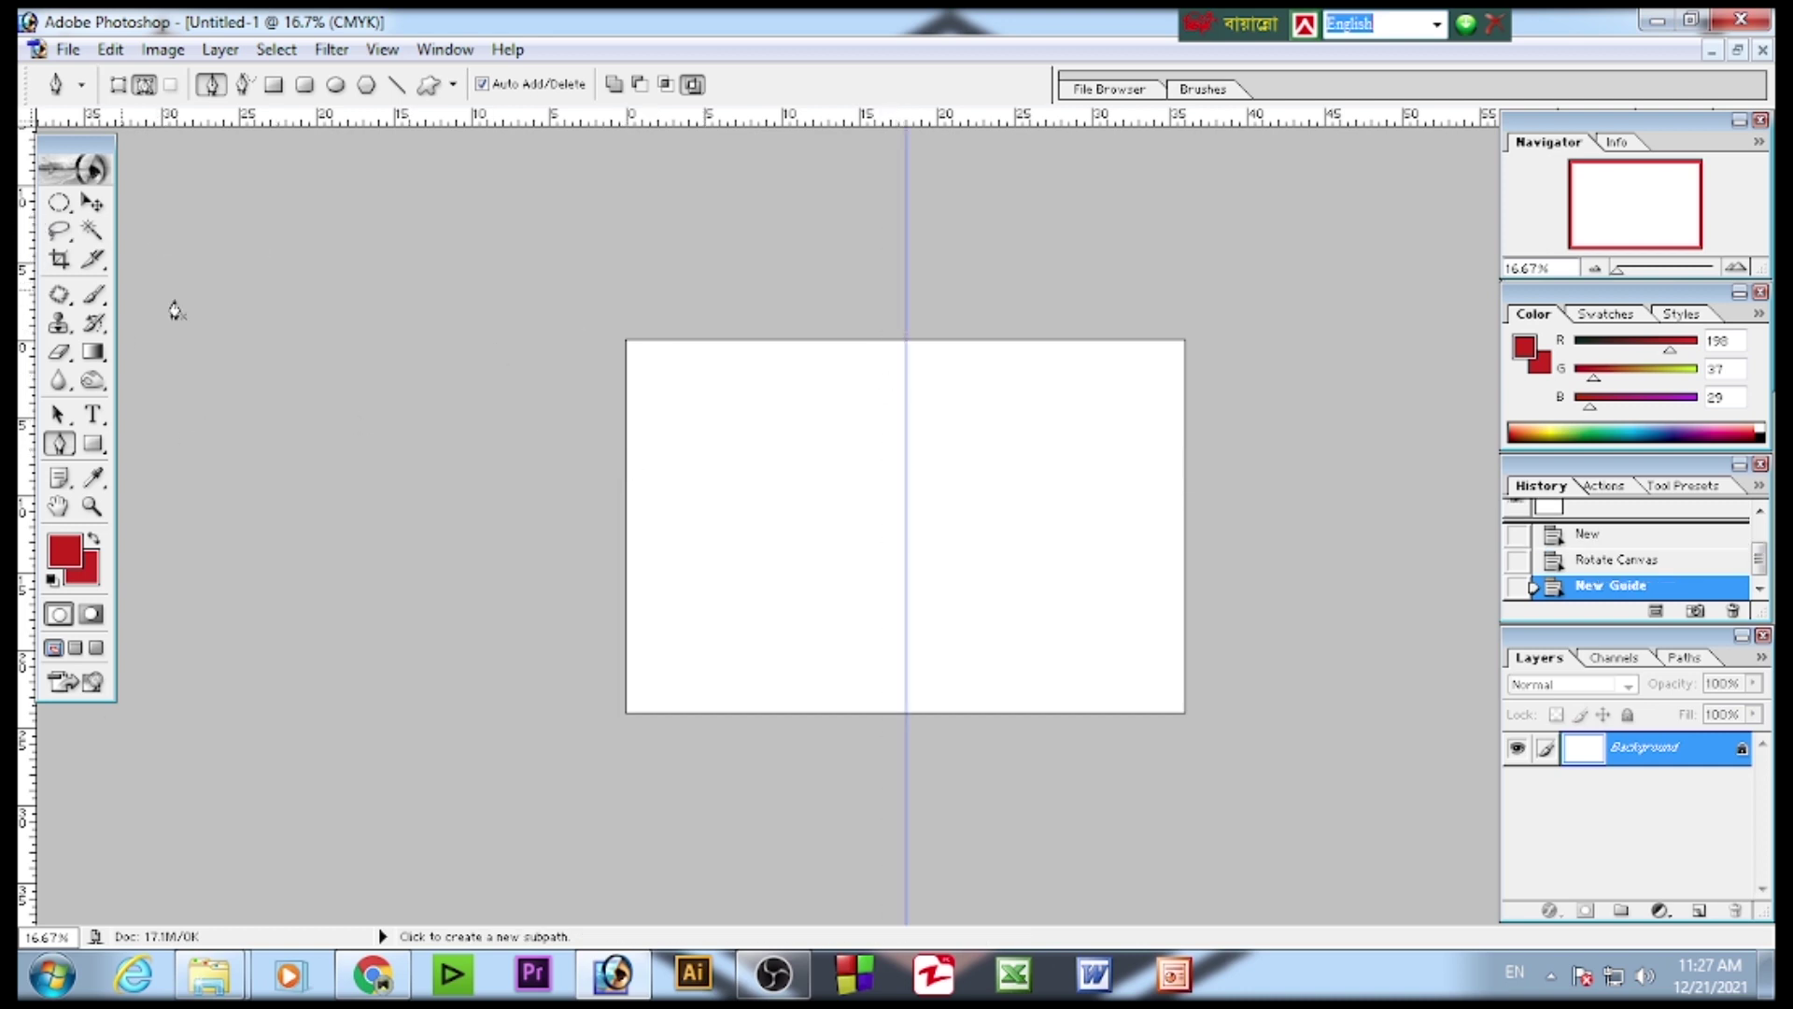
pyautogui.click(58, 259)
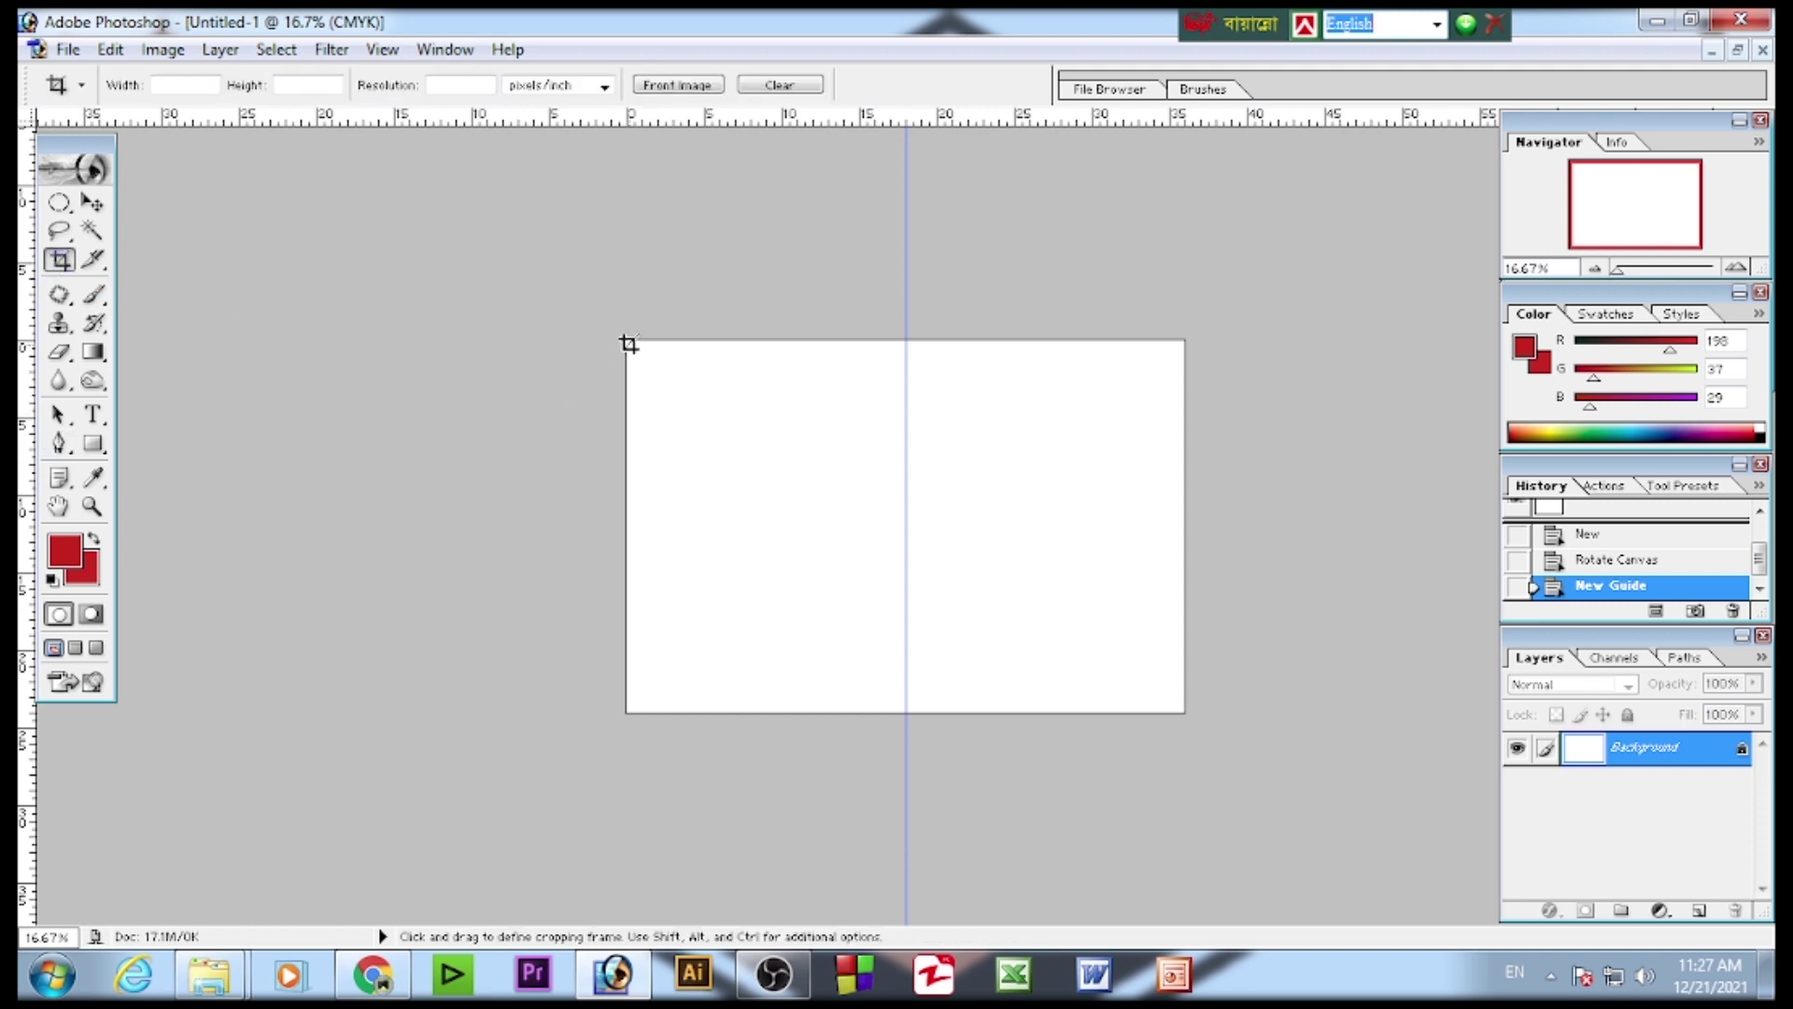
pyautogui.moveTo(626, 342); pyautogui.dragTo(1215, 716)
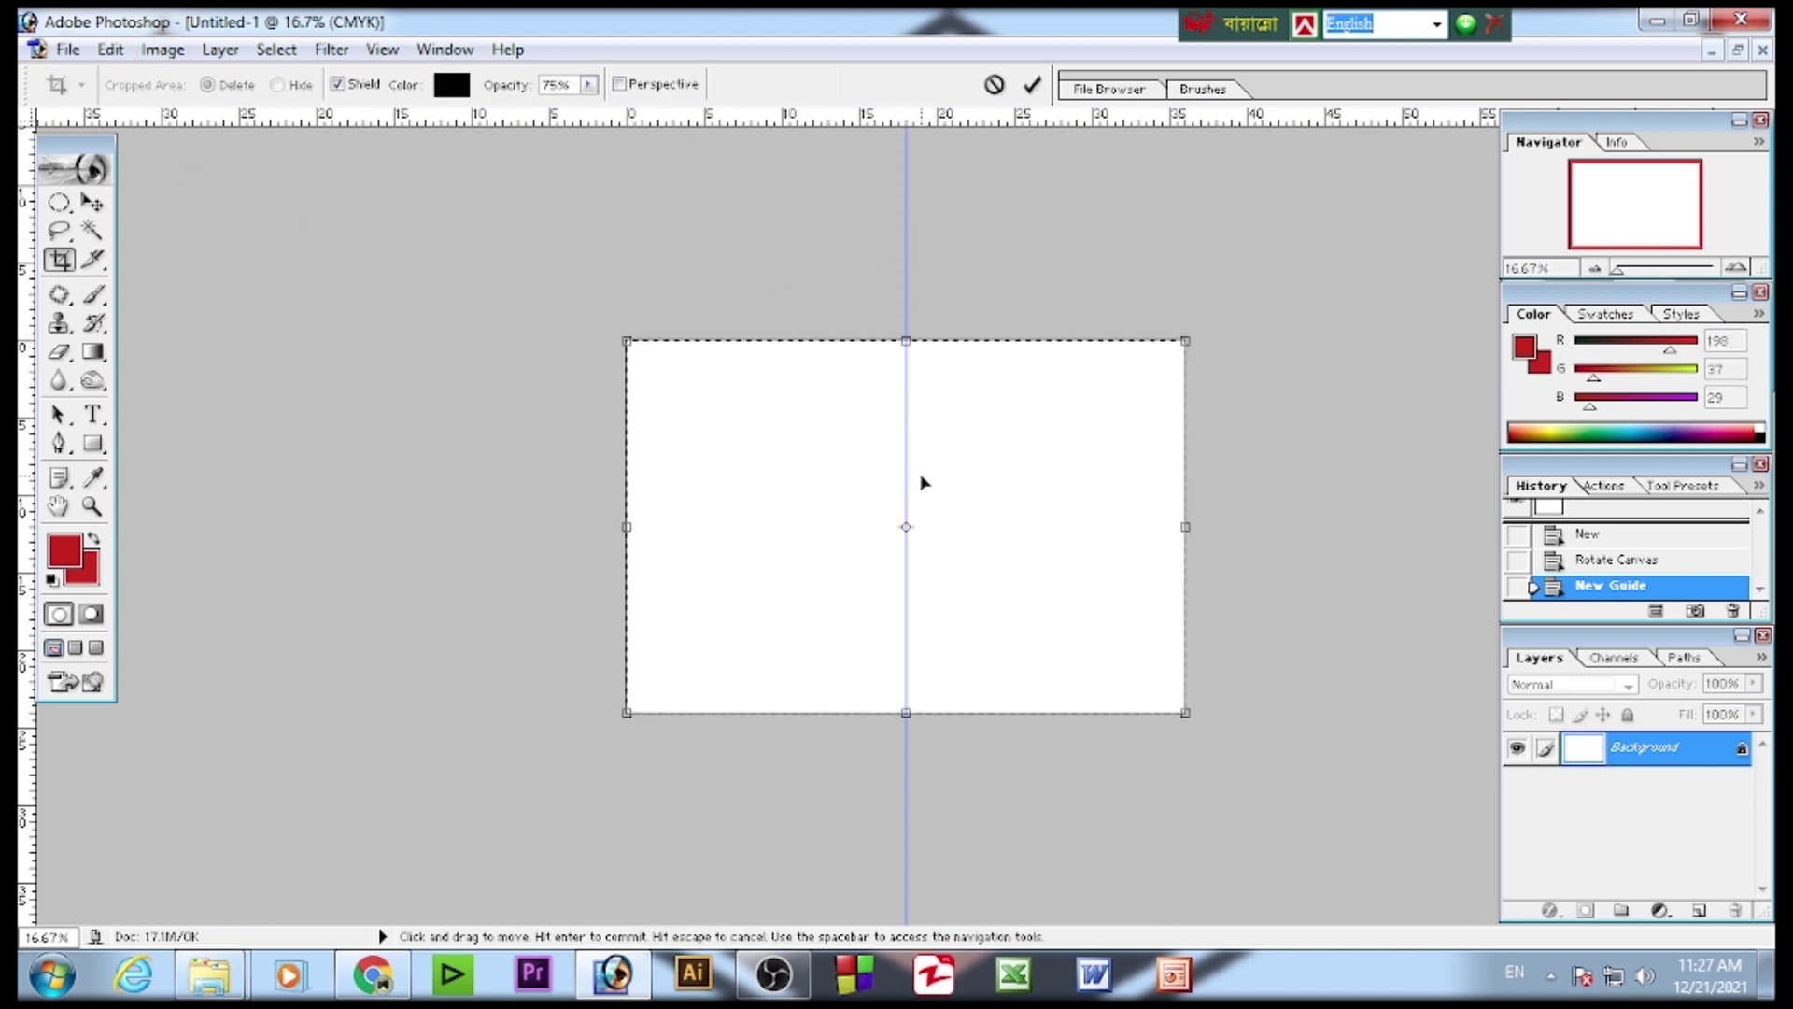
pyautogui.moveTo(861, 117); pyautogui.dragTo(904, 526)
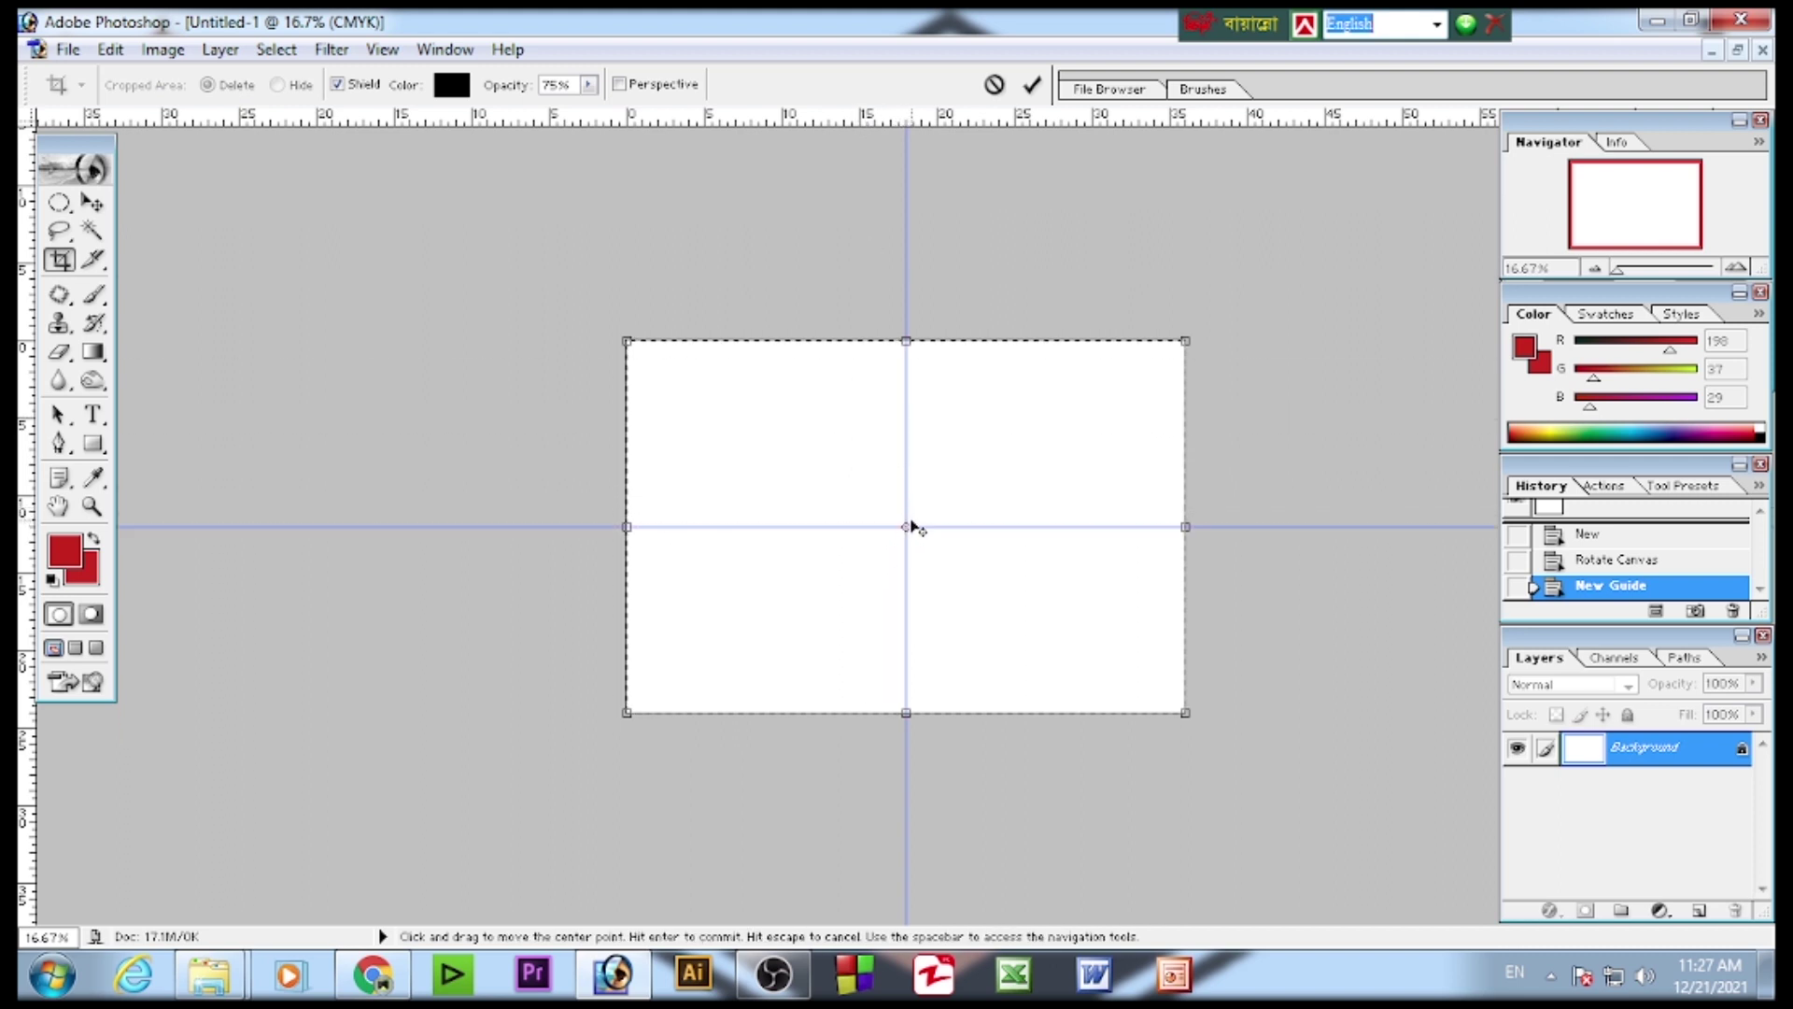
pyautogui.click(1043, 84)
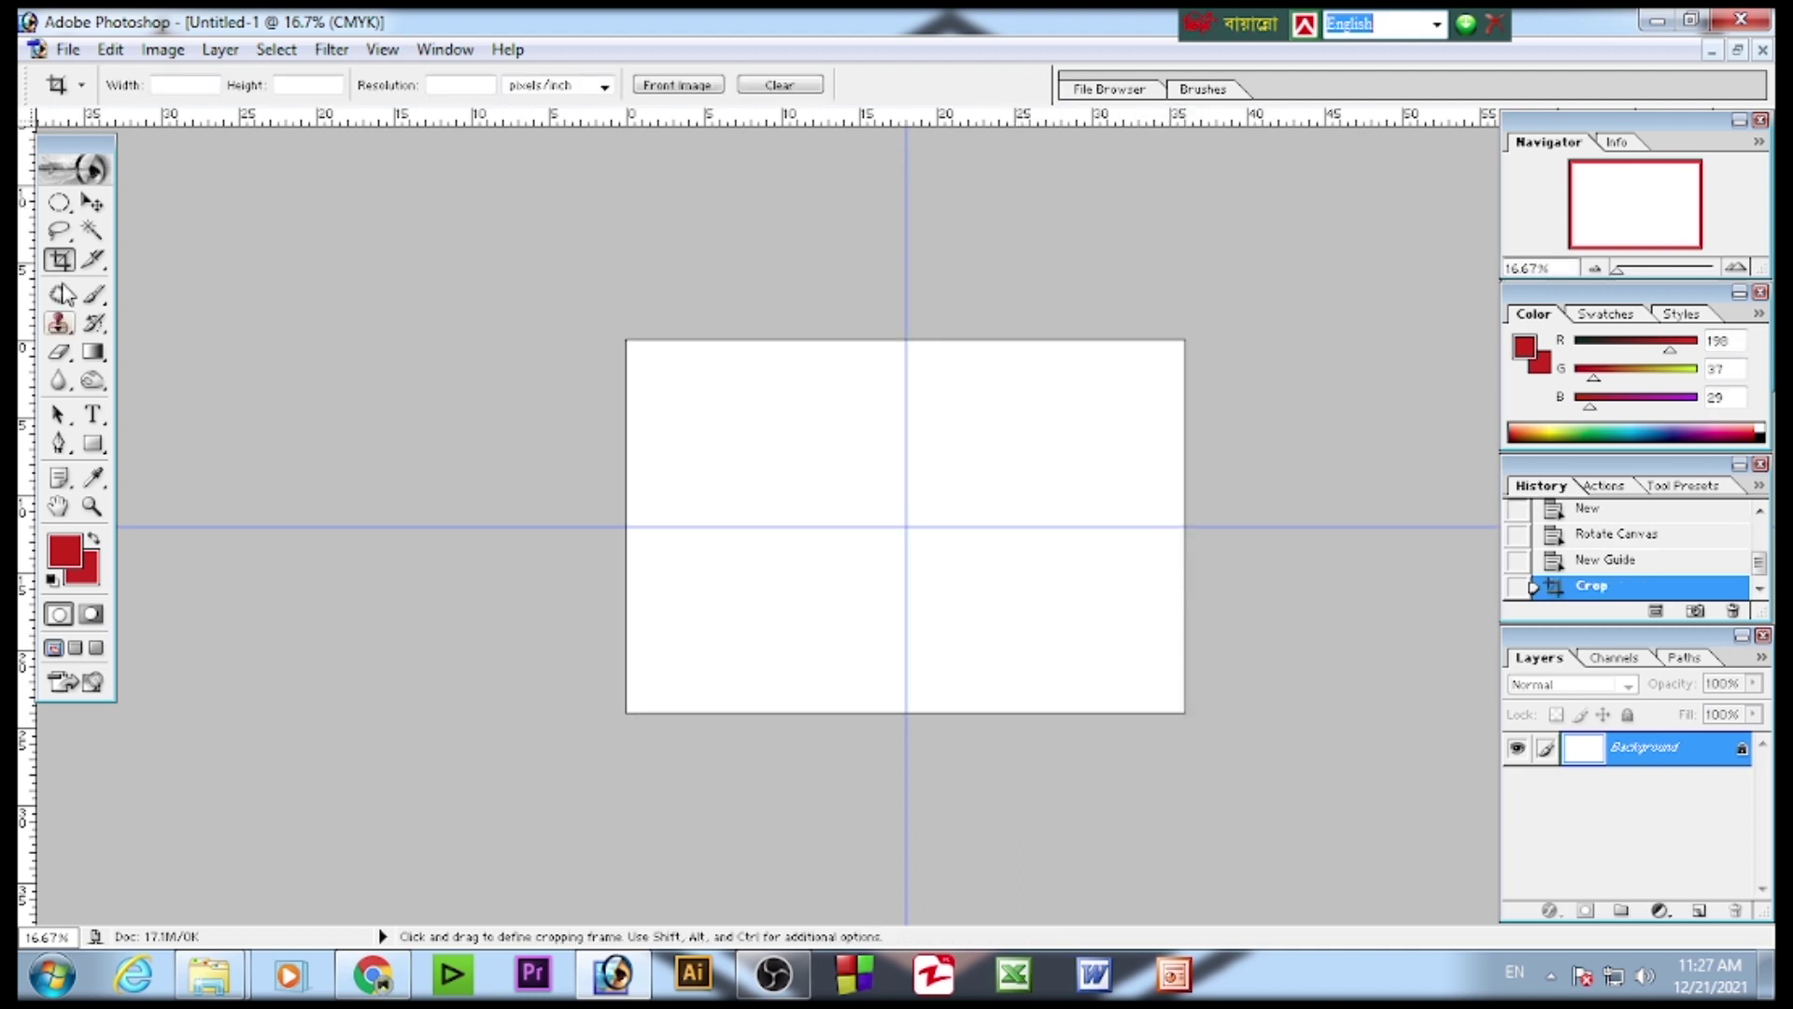
# - Draw an S-shaped wave path with the Pen tool across the upper part of the canvas, from edge to edge through the vertical guide
pyautogui.click(59, 444)
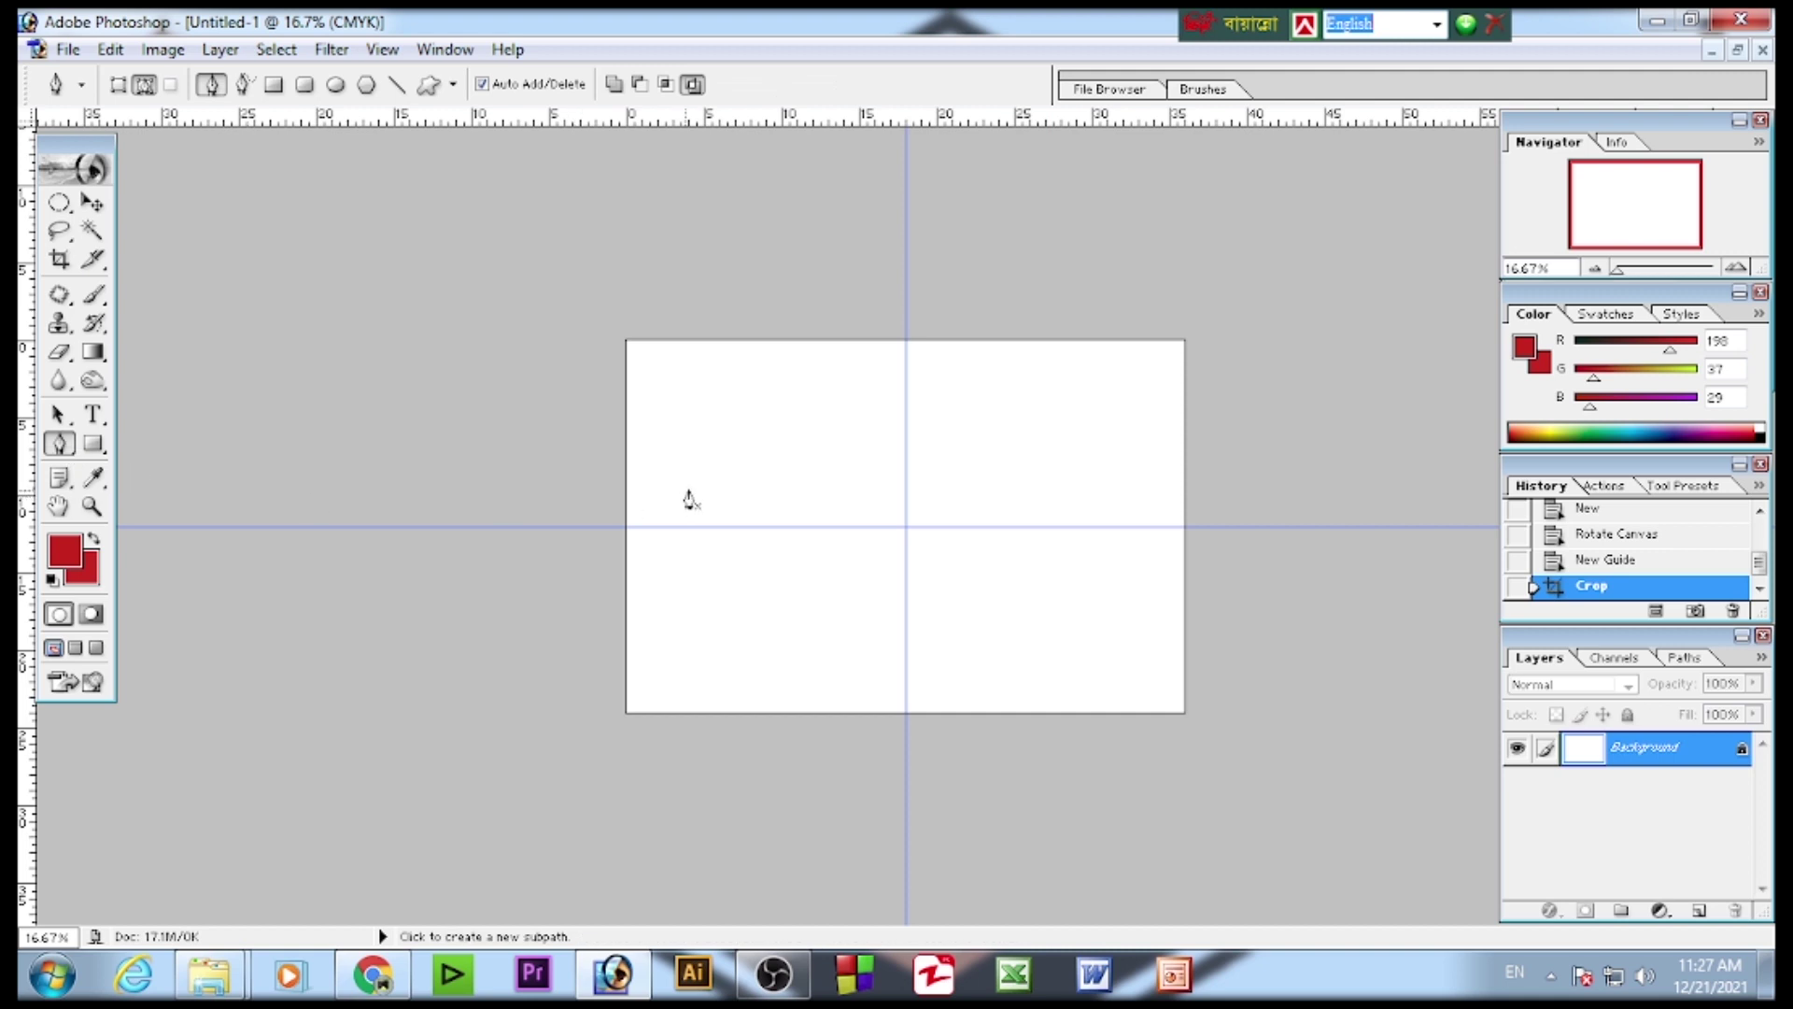
pyautogui.click(625, 393)
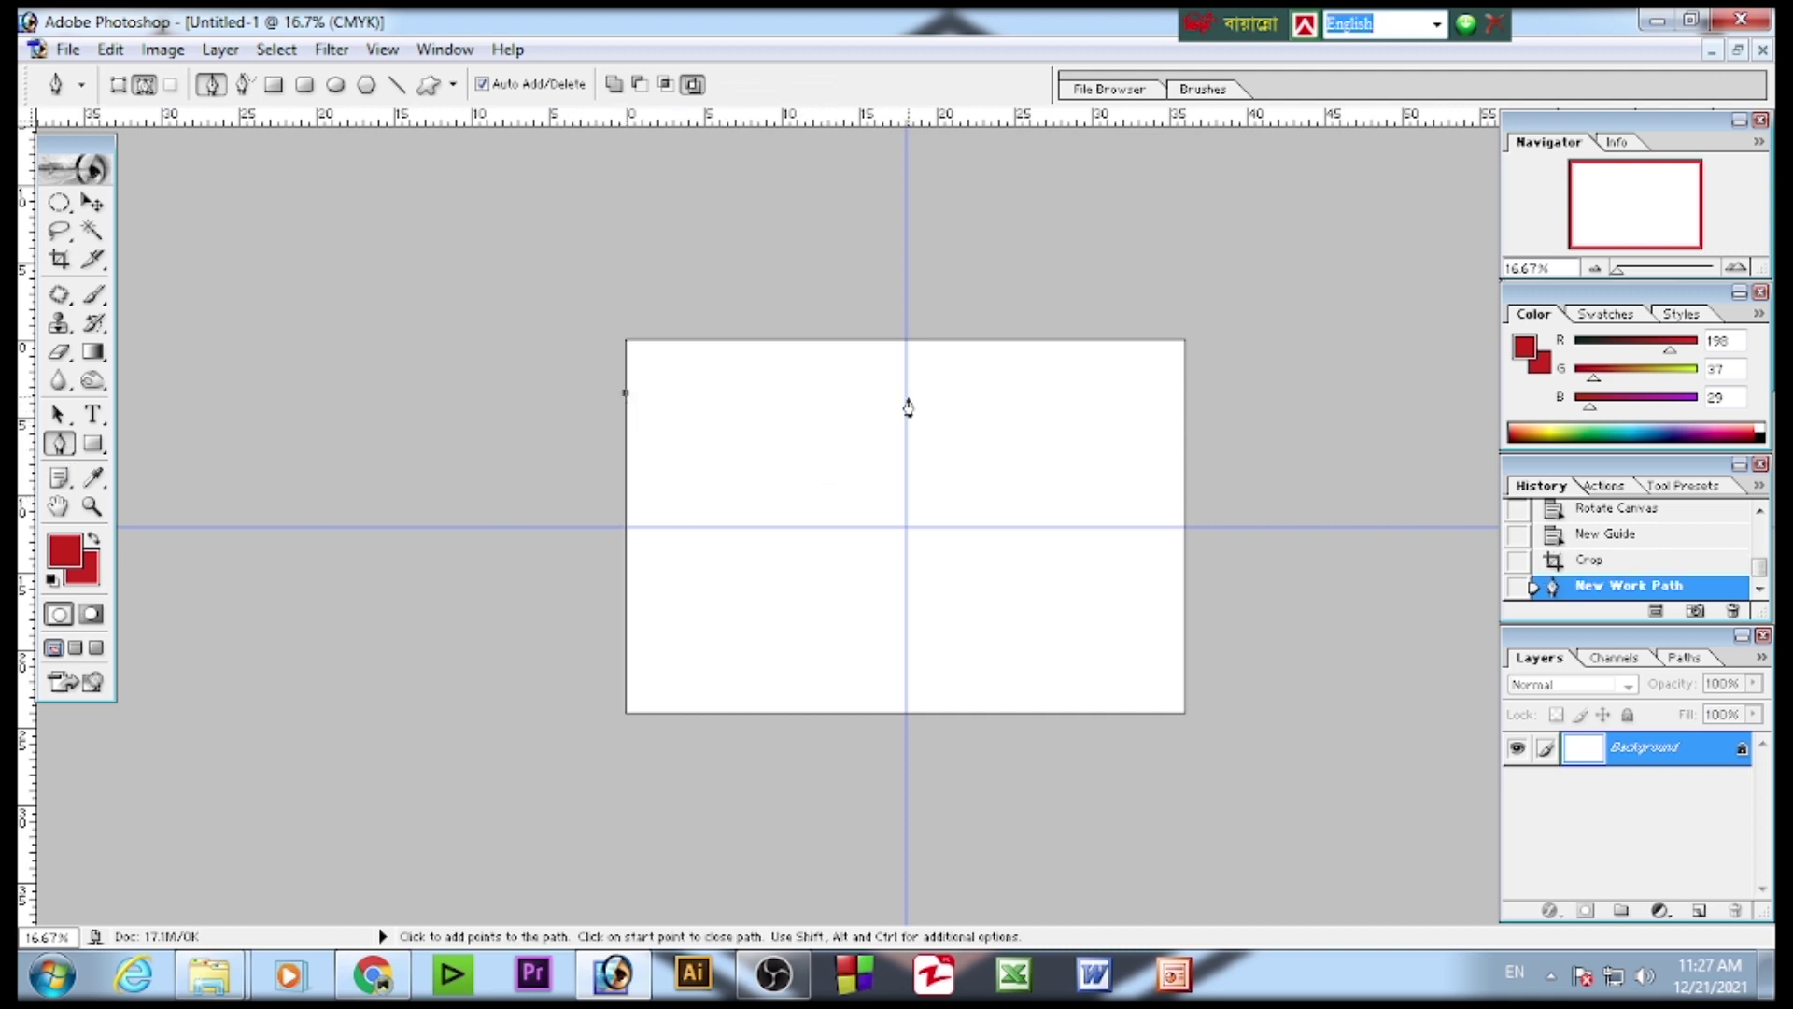
pyautogui.moveTo(906, 395); pyautogui.dragTo(1086, 336)
pyautogui.keyDown('shift'); pyautogui.click(1186, 423); pyautogui.keyUp('shift')
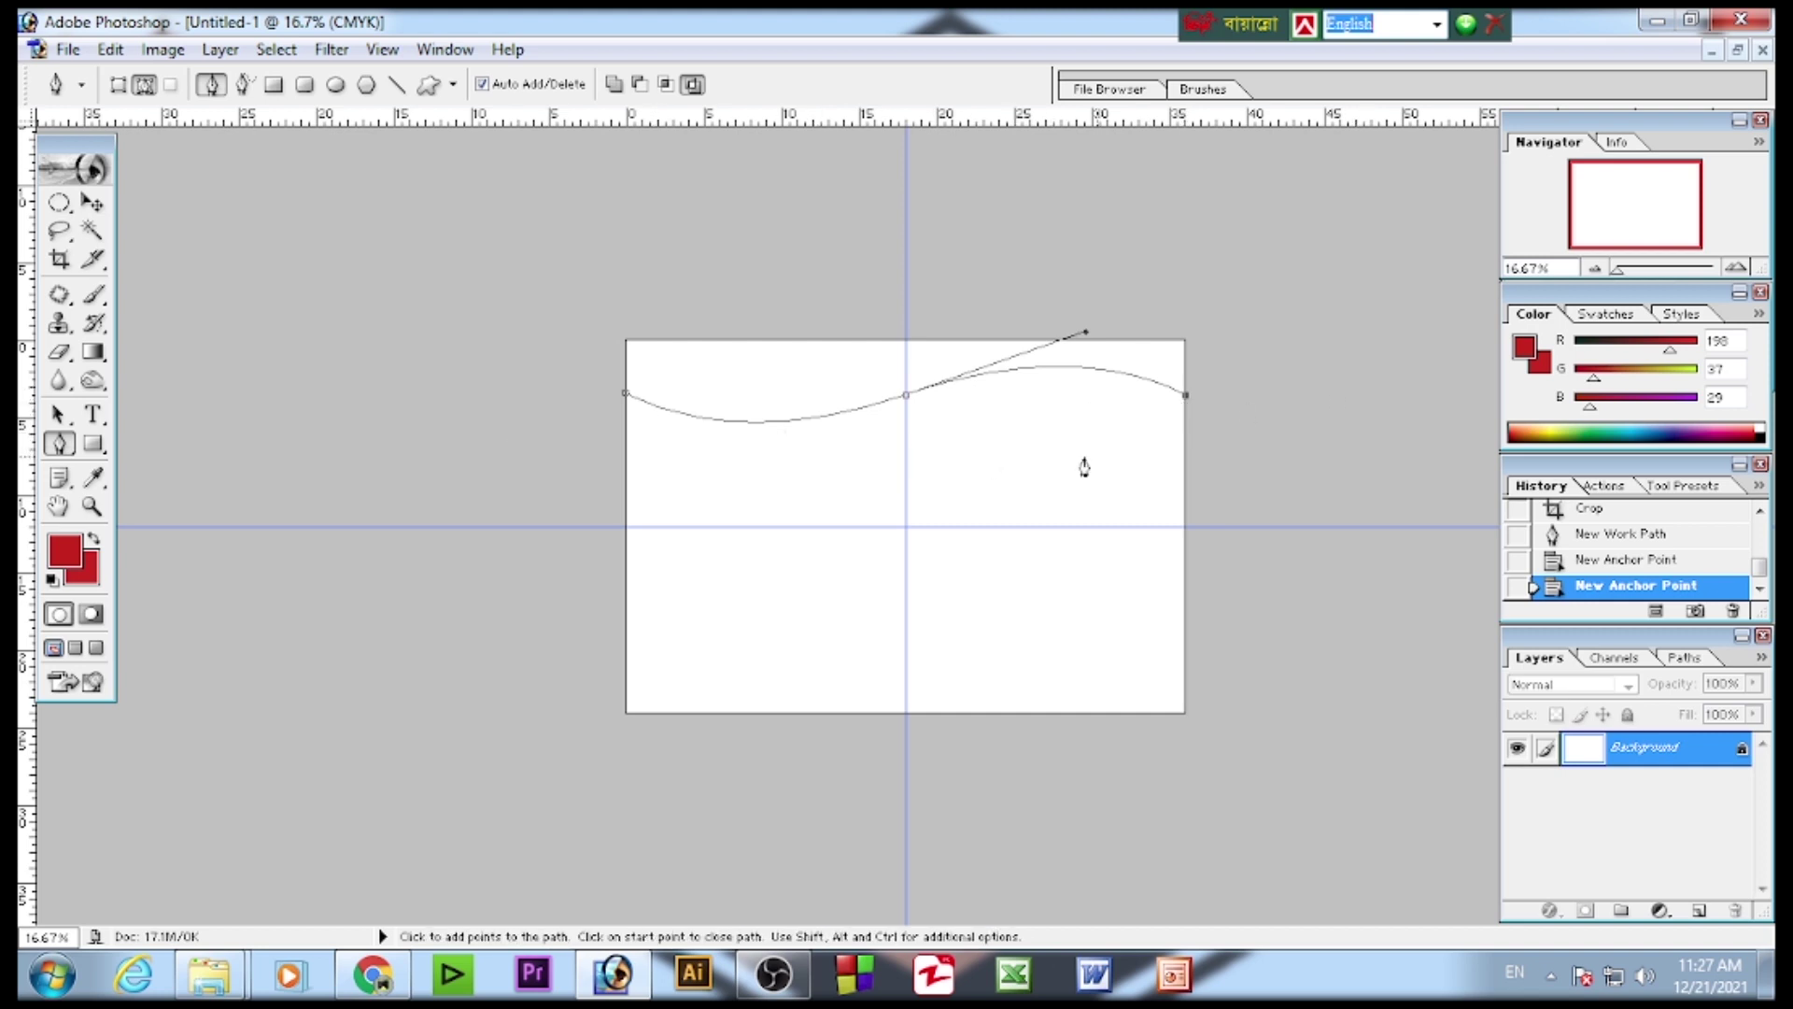
# - Extend the wave path around the outside above the canvas back towards its start and convert it to a selection
pyautogui.click(1337, 300)
pyautogui.moveTo(1047, 228); pyautogui.dragTo(1016, 227)
pyautogui.moveTo(614, 261); pyautogui.dragTo(591, 265)
pyautogui.click(472, 319)
pyautogui.moveTo(525, 401); pyautogui.dragTo(551, 405)
pyautogui.click(595, 401)
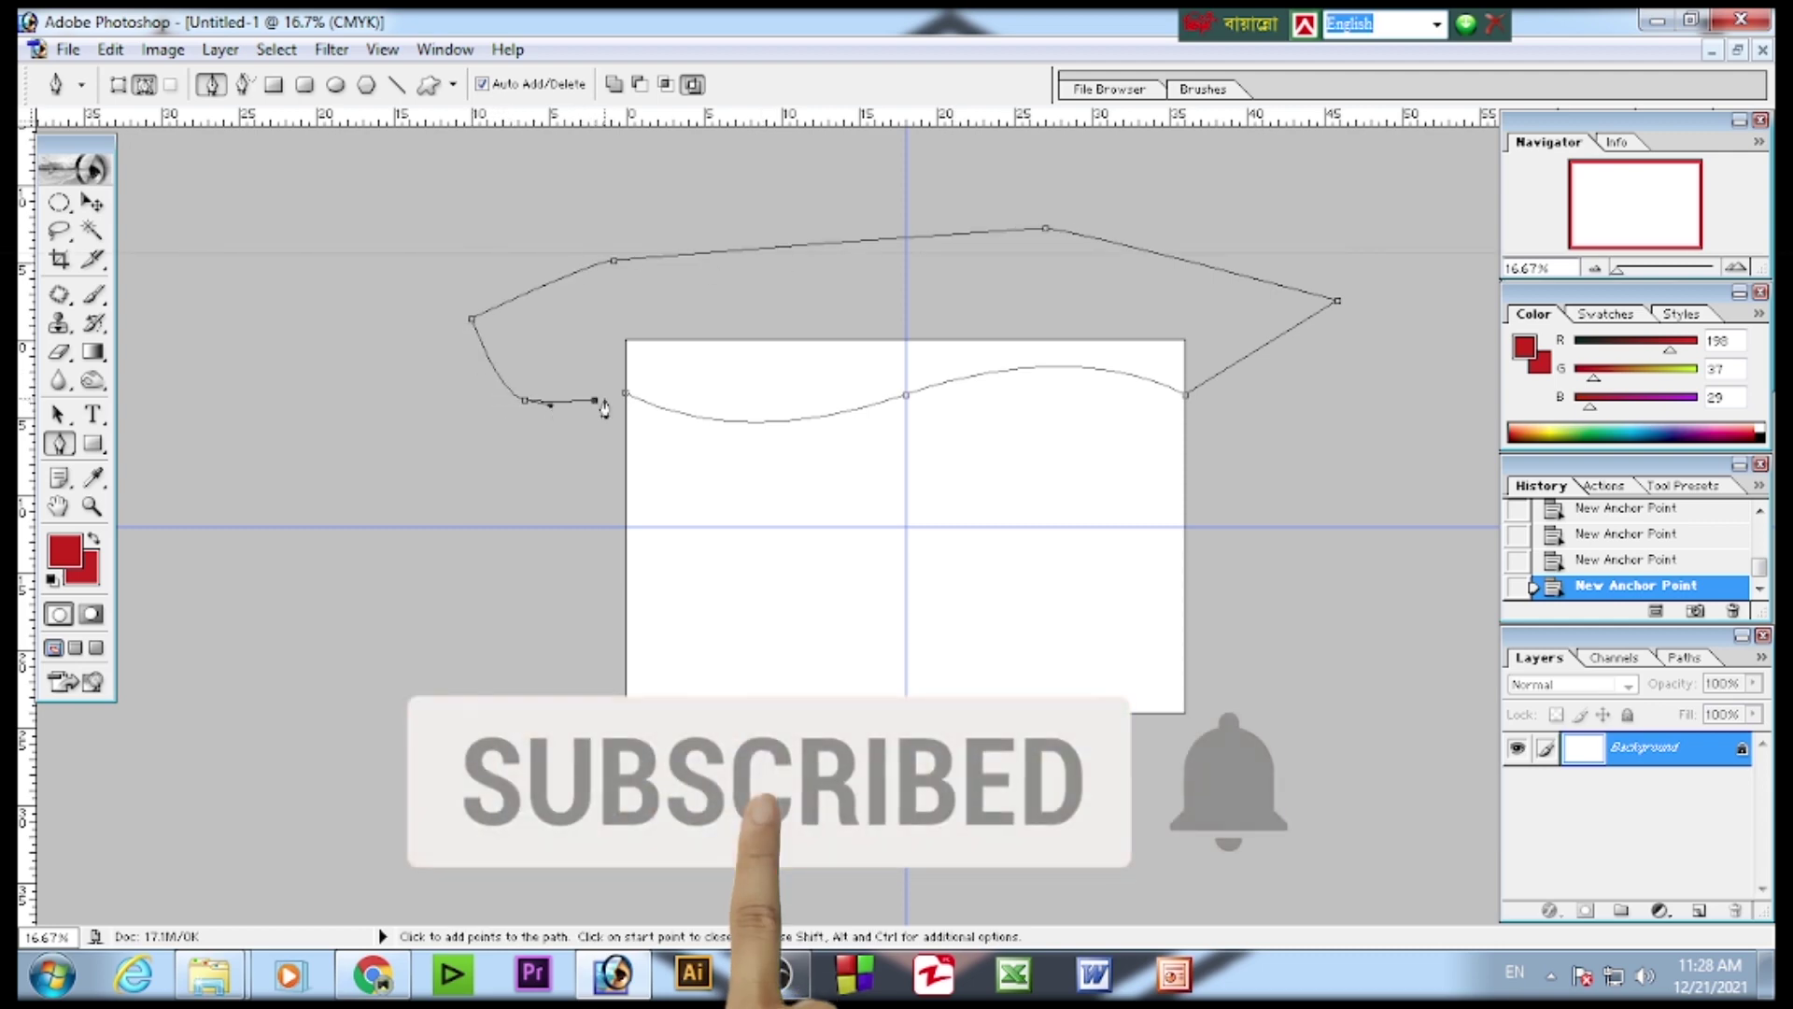
pyautogui.hotkey('ctrl', 'Return')
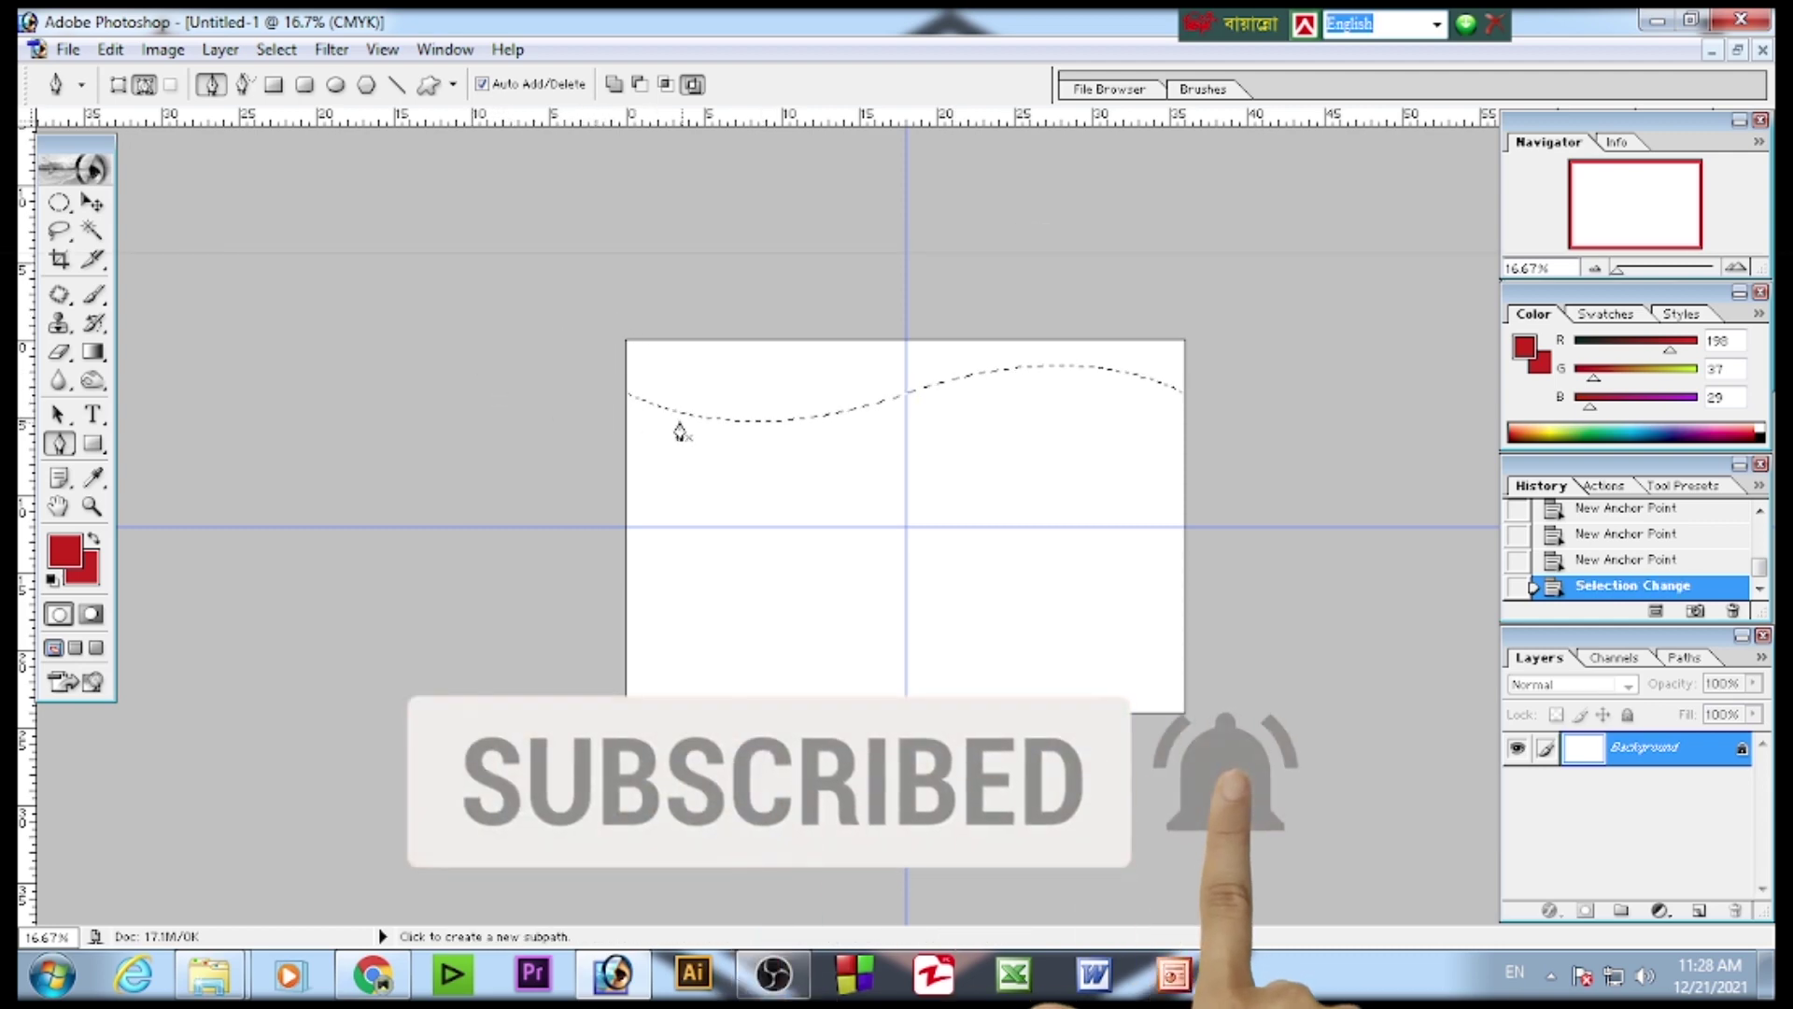
# - Fill the wave selection with a Solid Color fill layer in blue, C 75, M 45, Y 0, K 0
pyautogui.click(1660, 912)
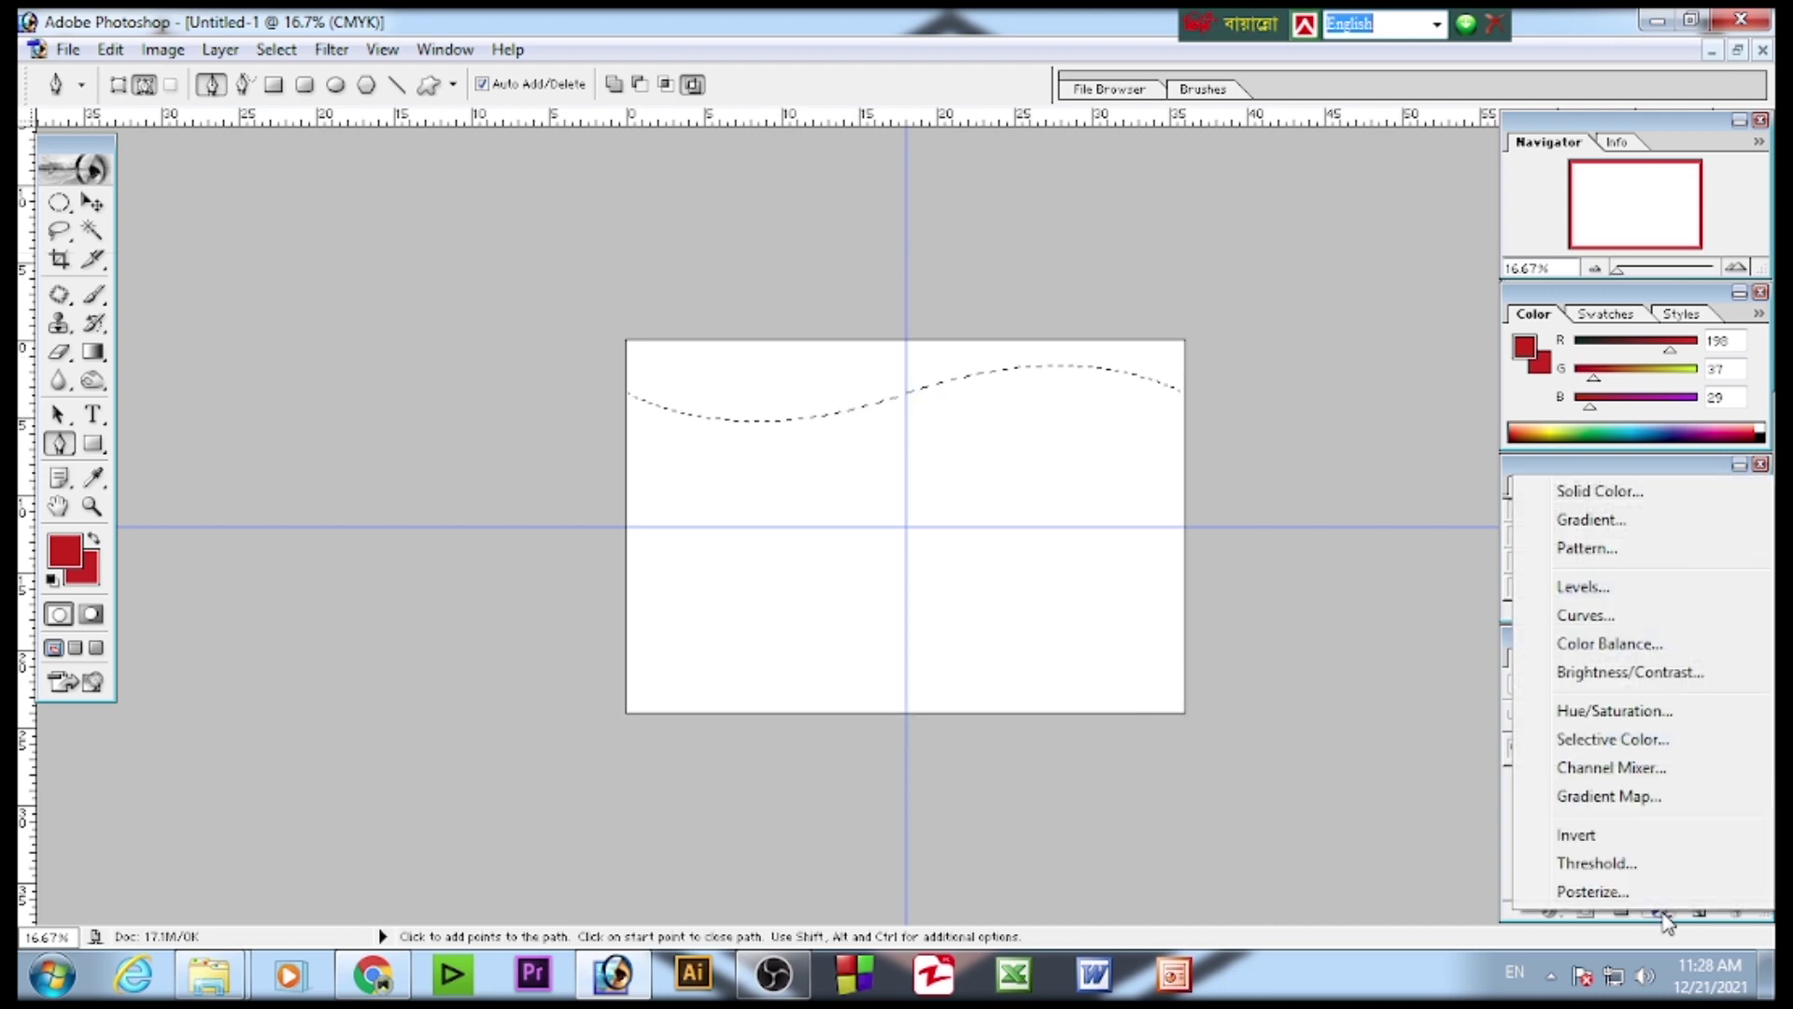
pyautogui.click(1638, 502)
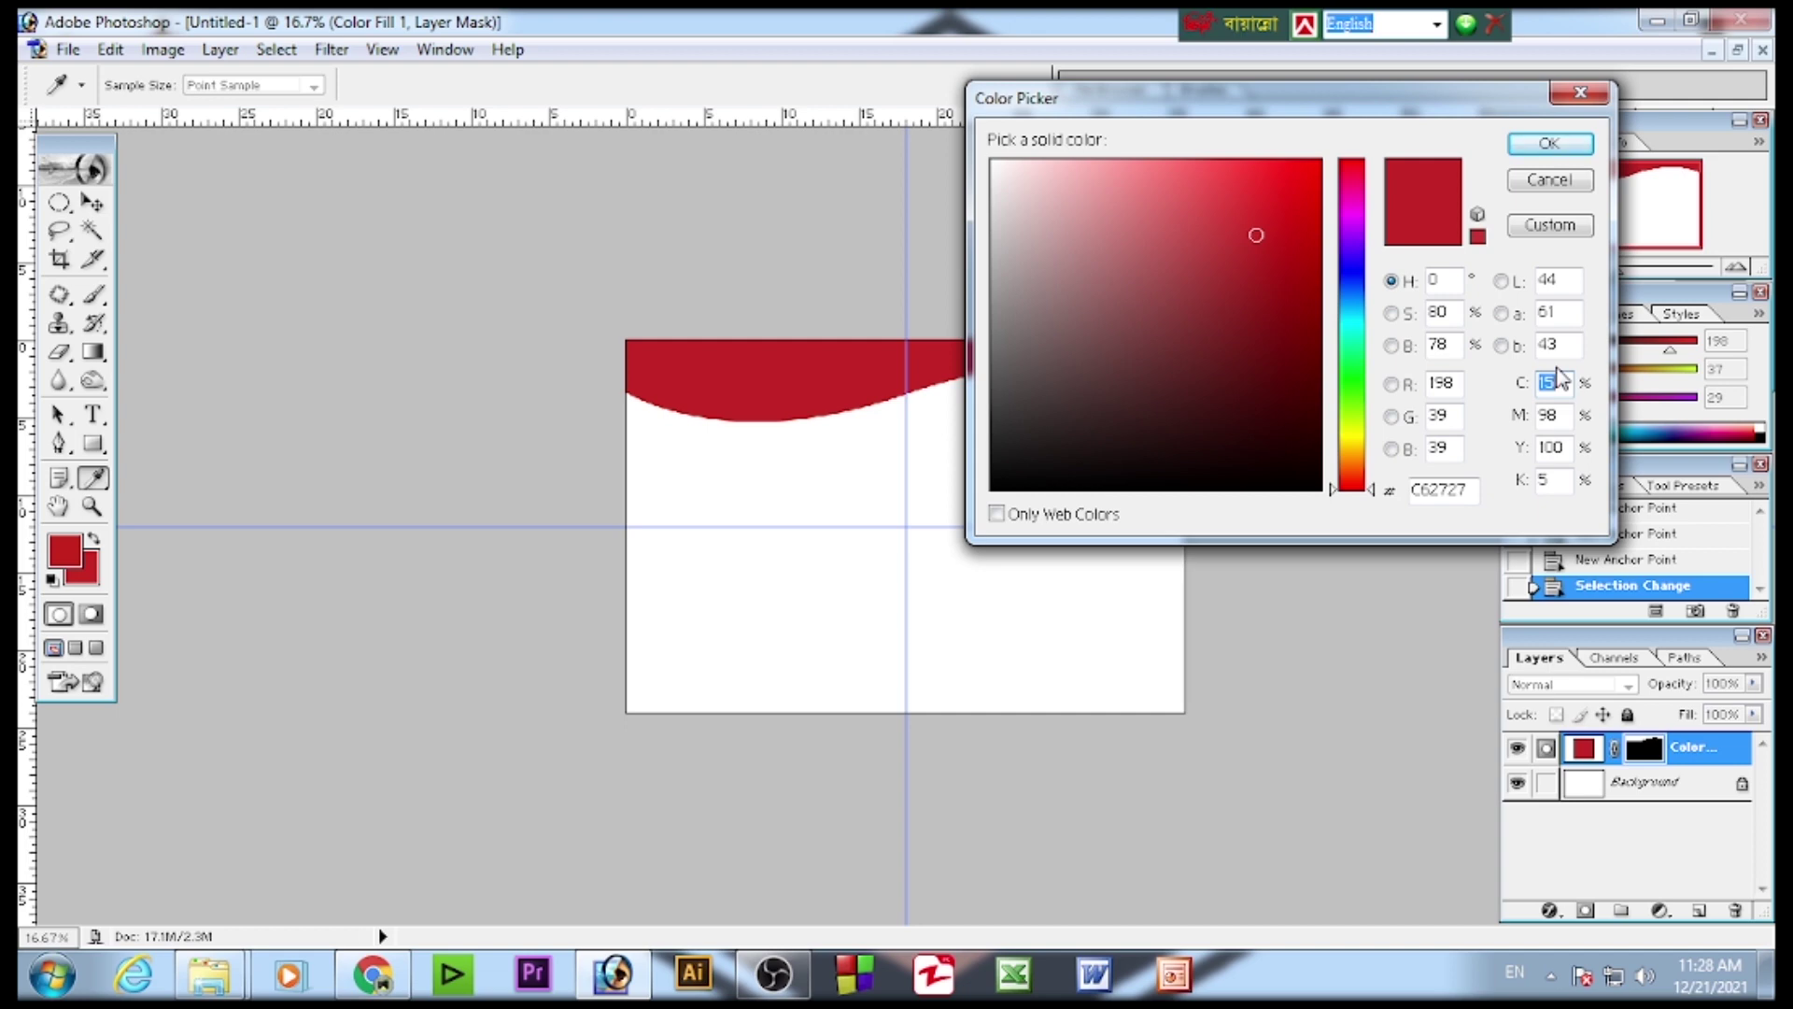
pyautogui.write('75')
pyautogui.press('Tab')
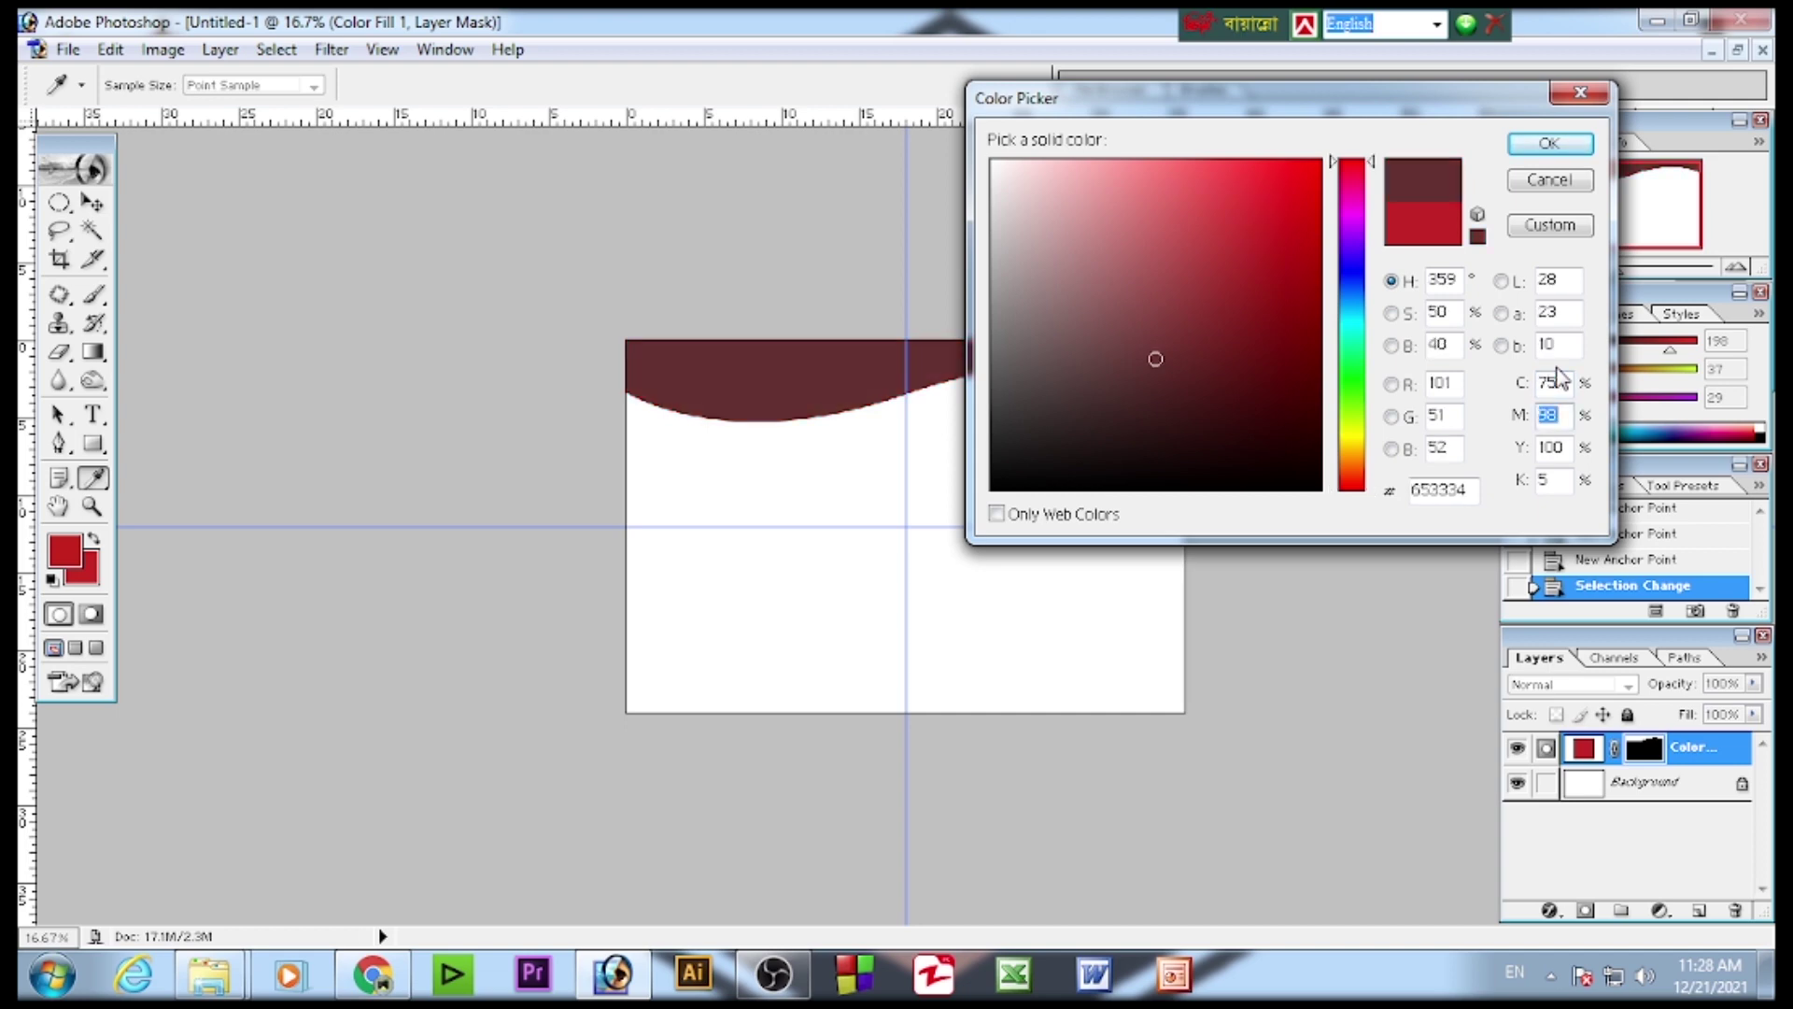
pyautogui.write('45')
pyautogui.press('Tab')
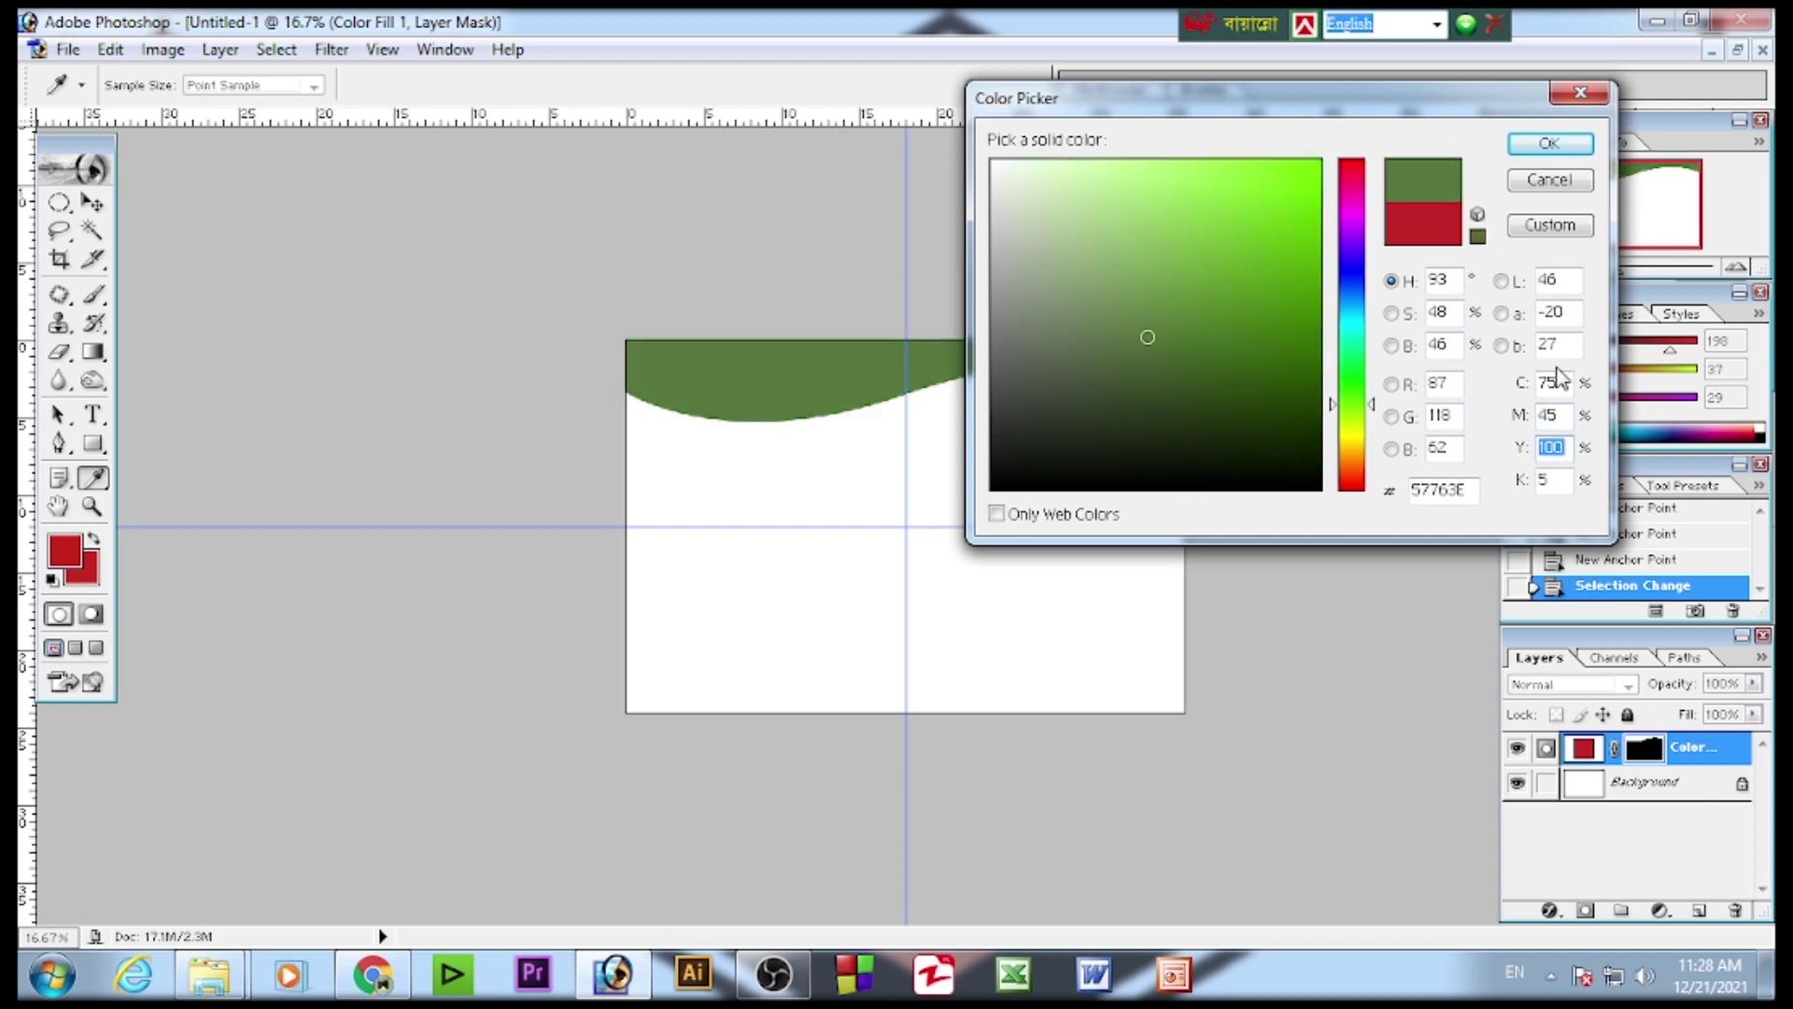
pyautogui.write('0')
pyautogui.press('Tab')
pyautogui.write('0')
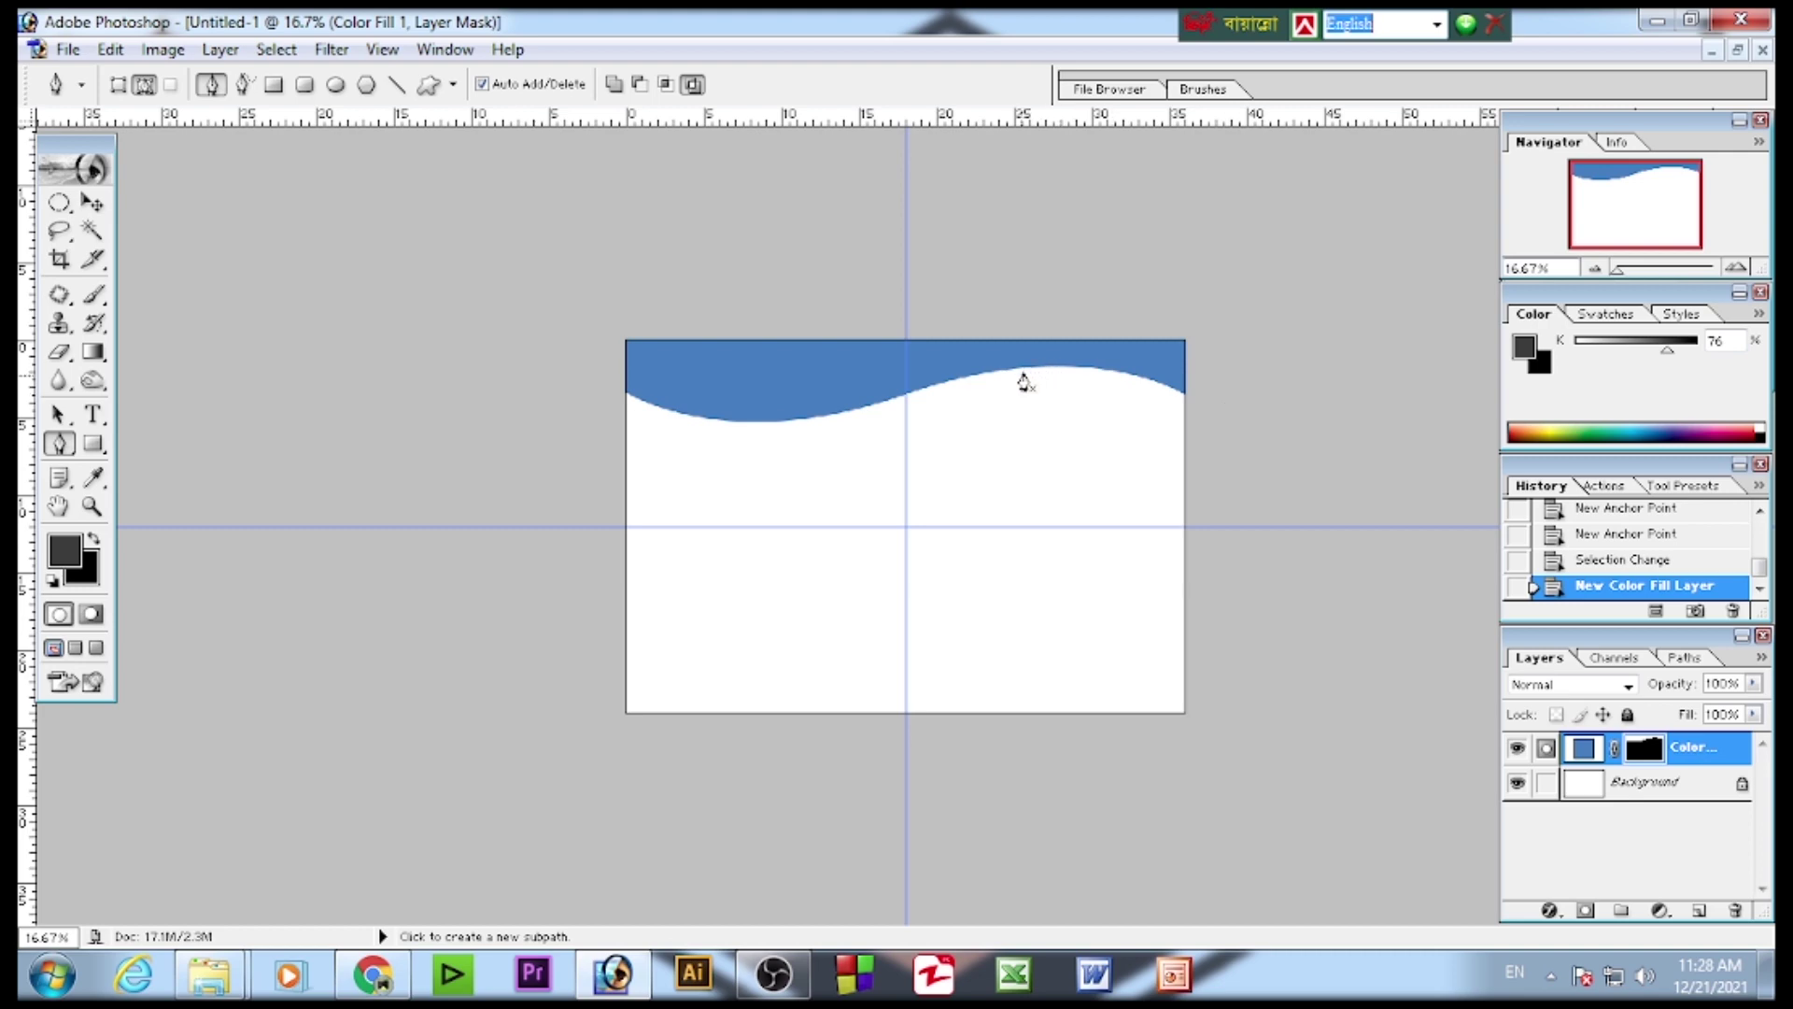
# - Make a circular selection about 9 inches wide on the canvas's right half and nudge it up just beneath the wave's crest
pyautogui.click(59, 201)
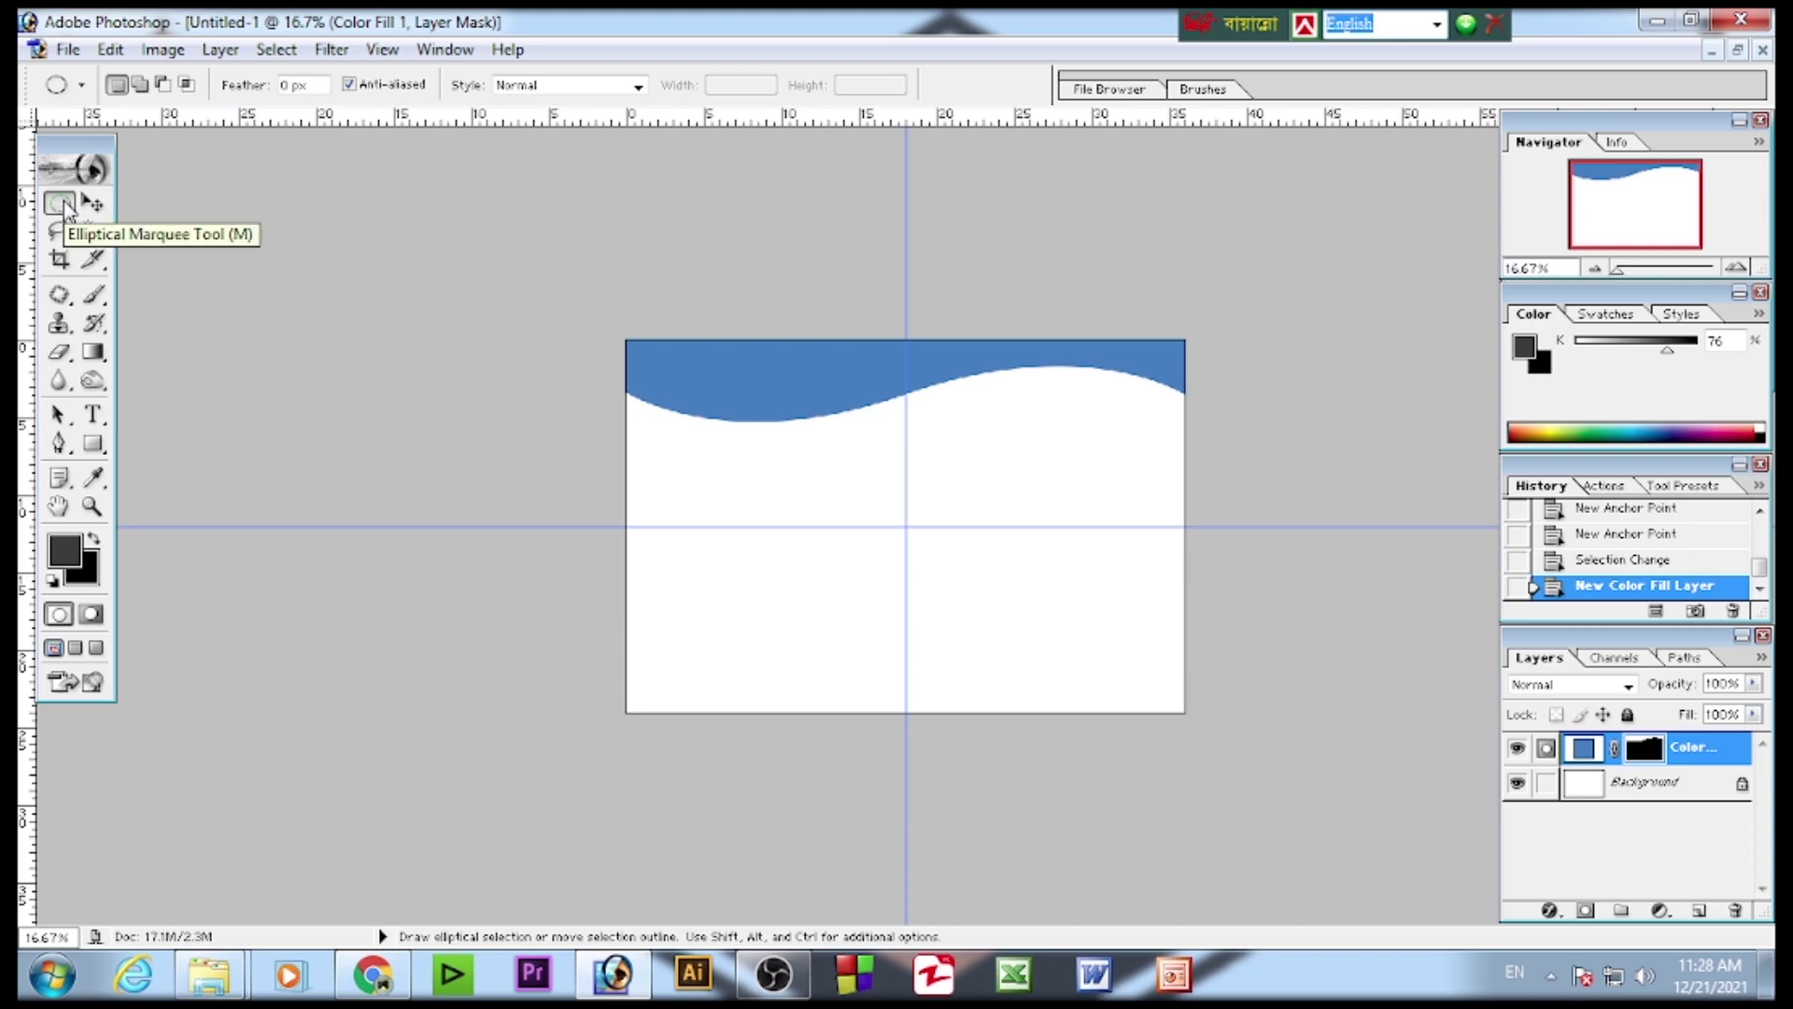
pyautogui.press('shift')
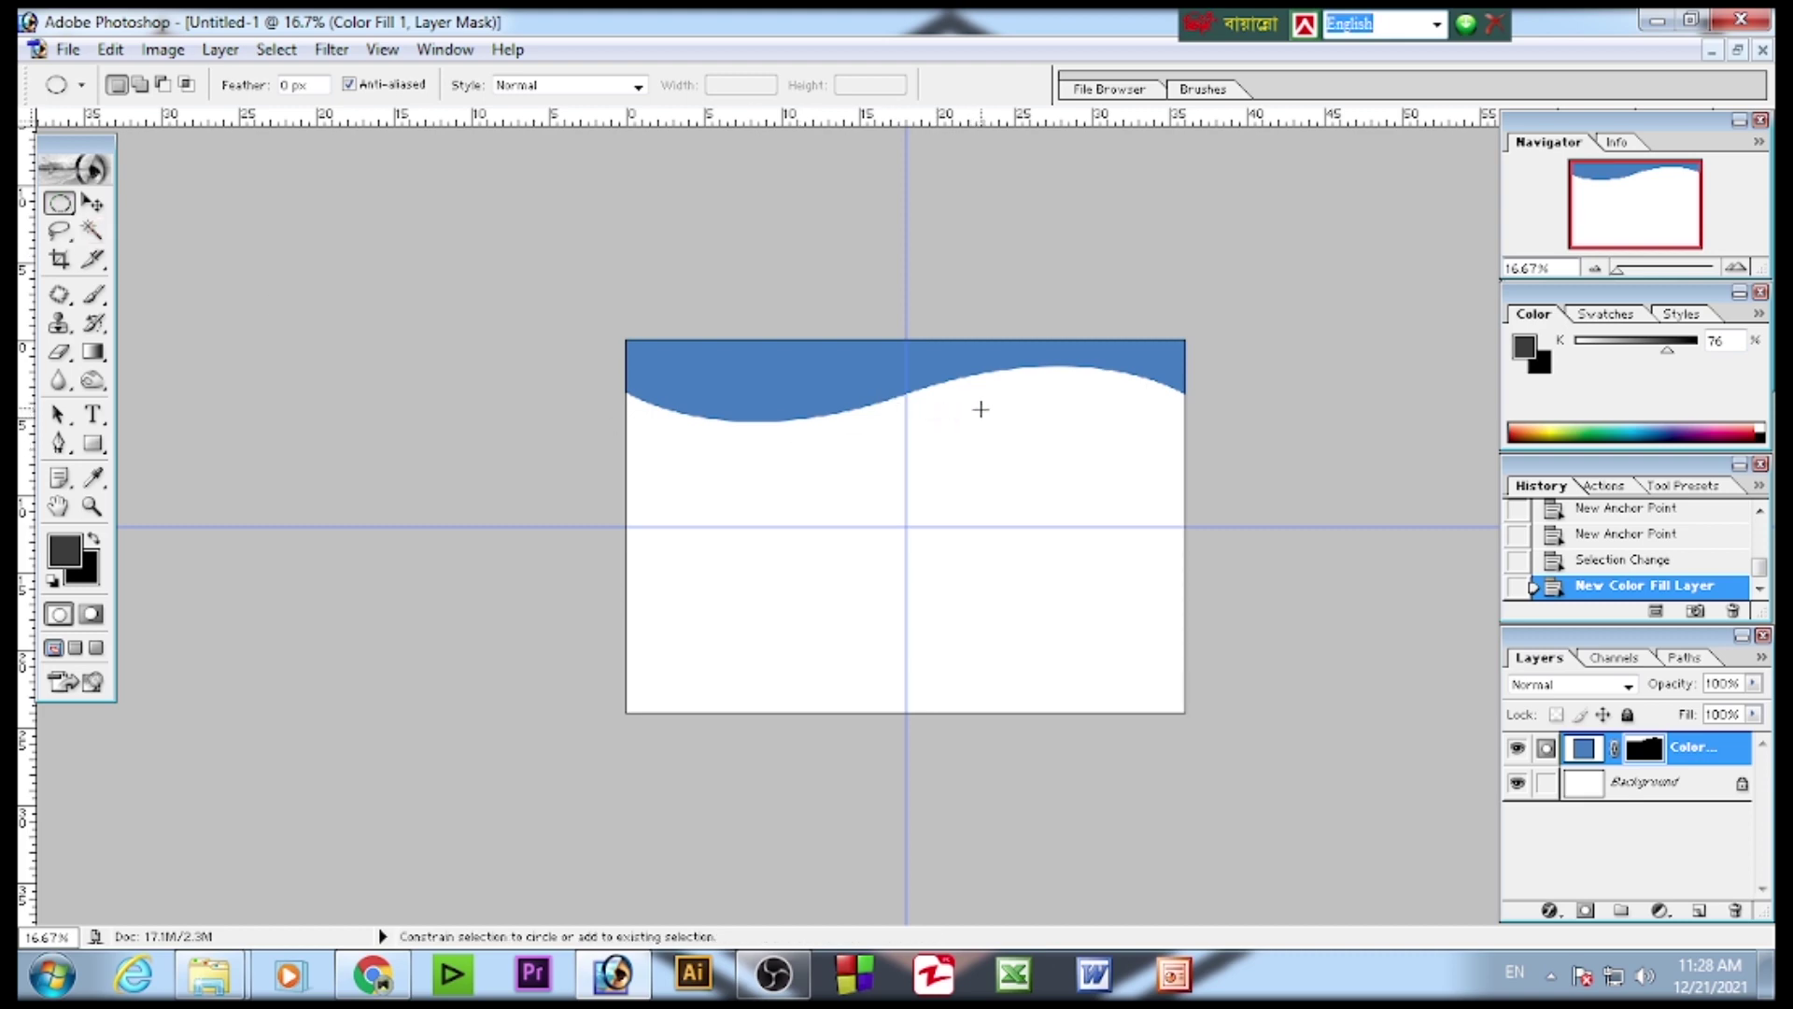
pyautogui.moveTo(1095, 442); pyautogui.dragTo(1184, 535)
pyautogui.hotkey('shift', 'Up')
pyautogui.hotkey('shift', 'Up')
pyautogui.hotkey('shift', 'Up')
pyautogui.hotkey('shift', 'Up')
pyautogui.hotkey('shift', 'Up')
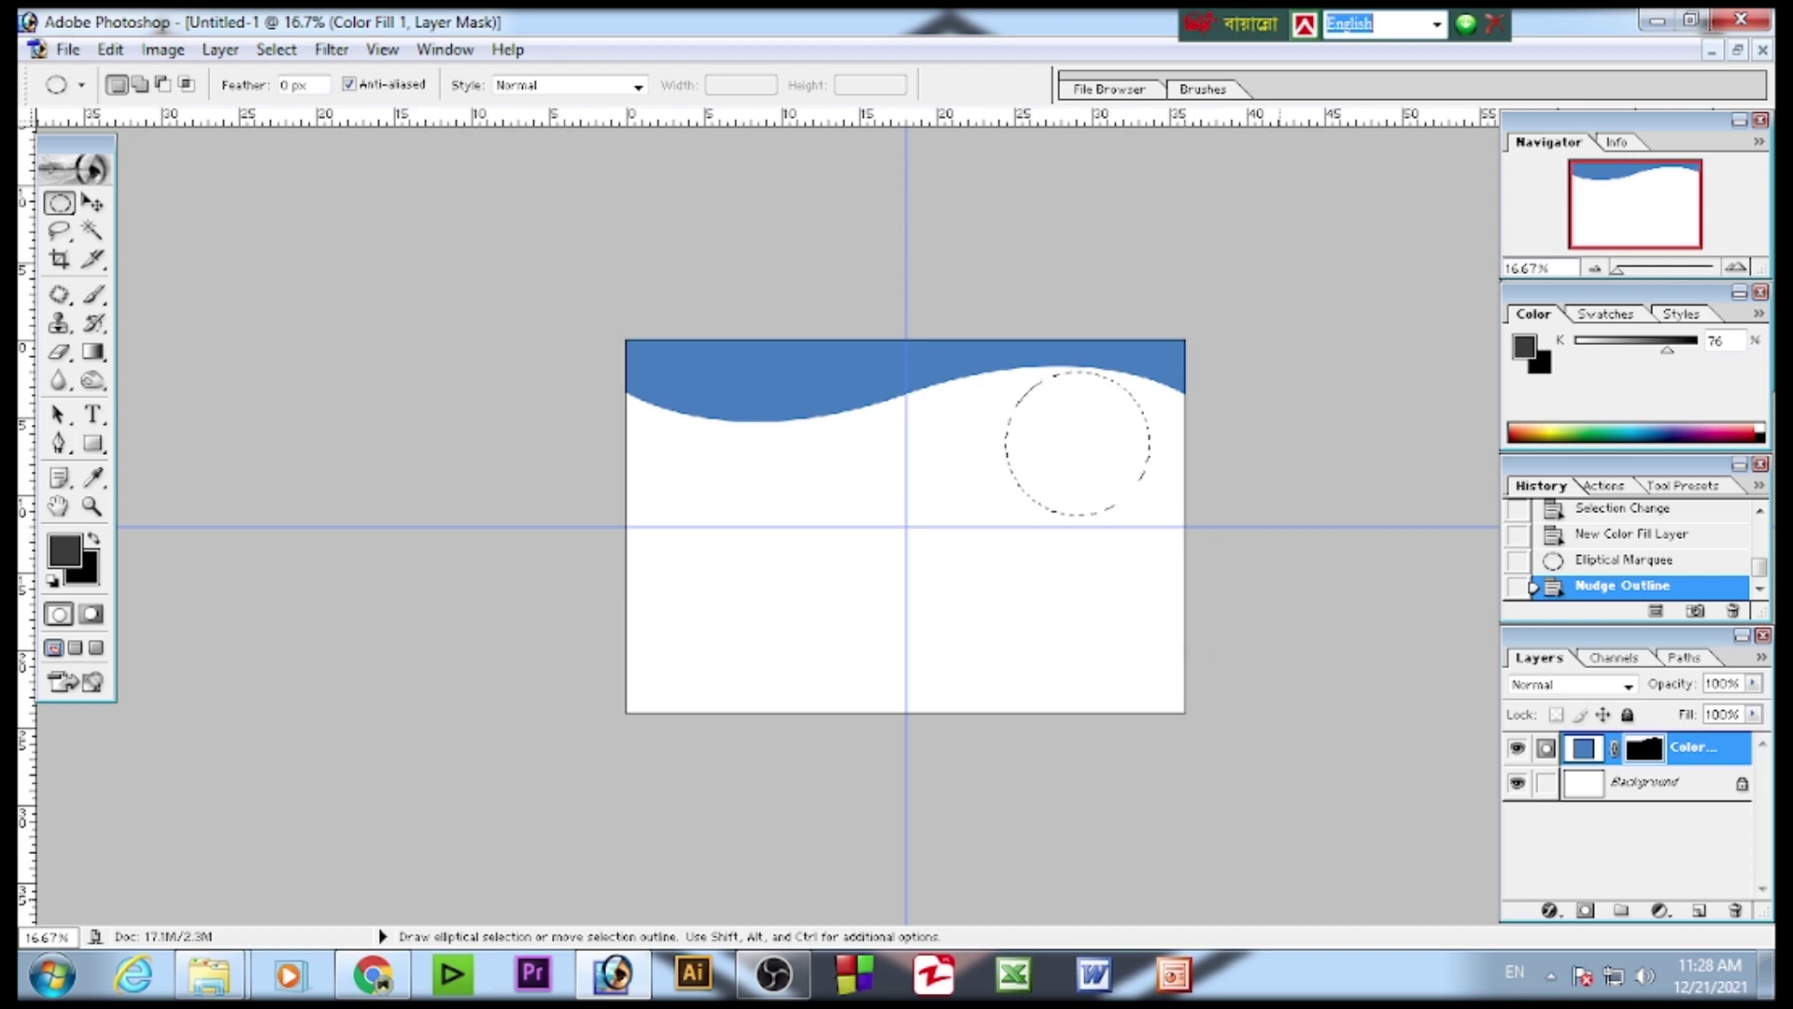
# - Fill the circular selection with a Solid Color fill layer in magenta, C 0, M 100, Y 0, K 0
pyautogui.click(1659, 910)
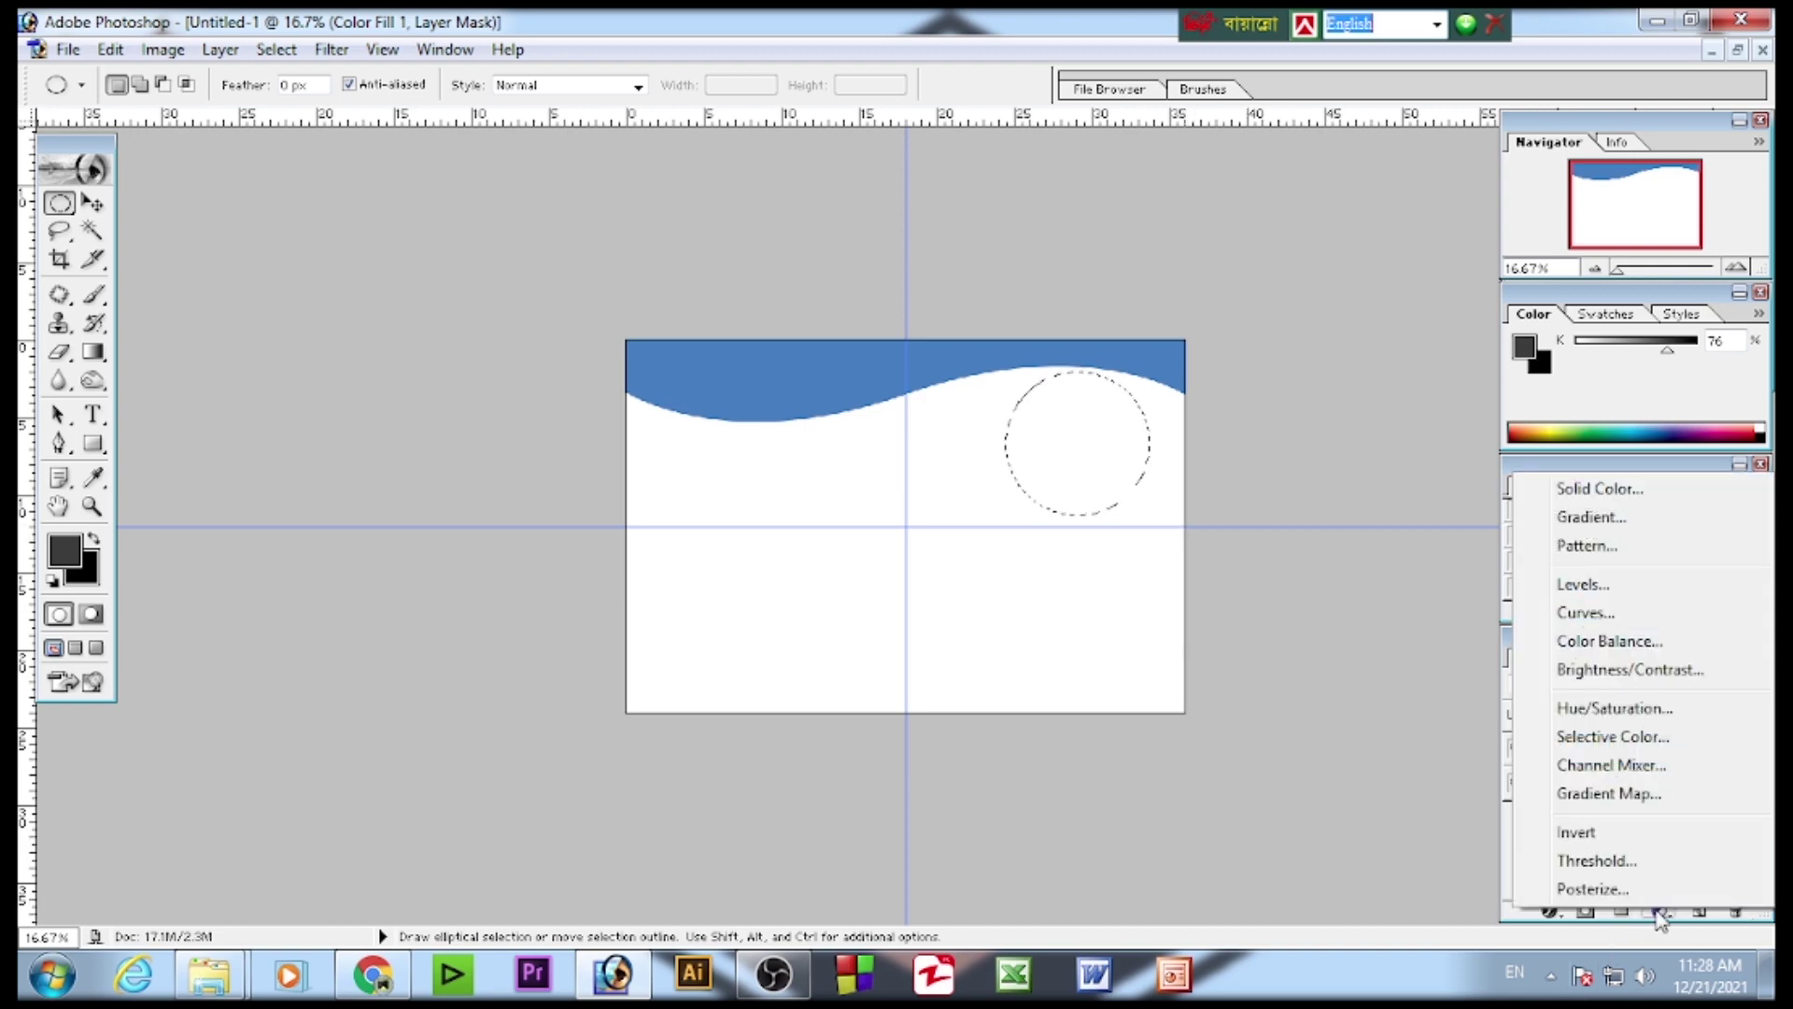
pyautogui.click(1635, 490)
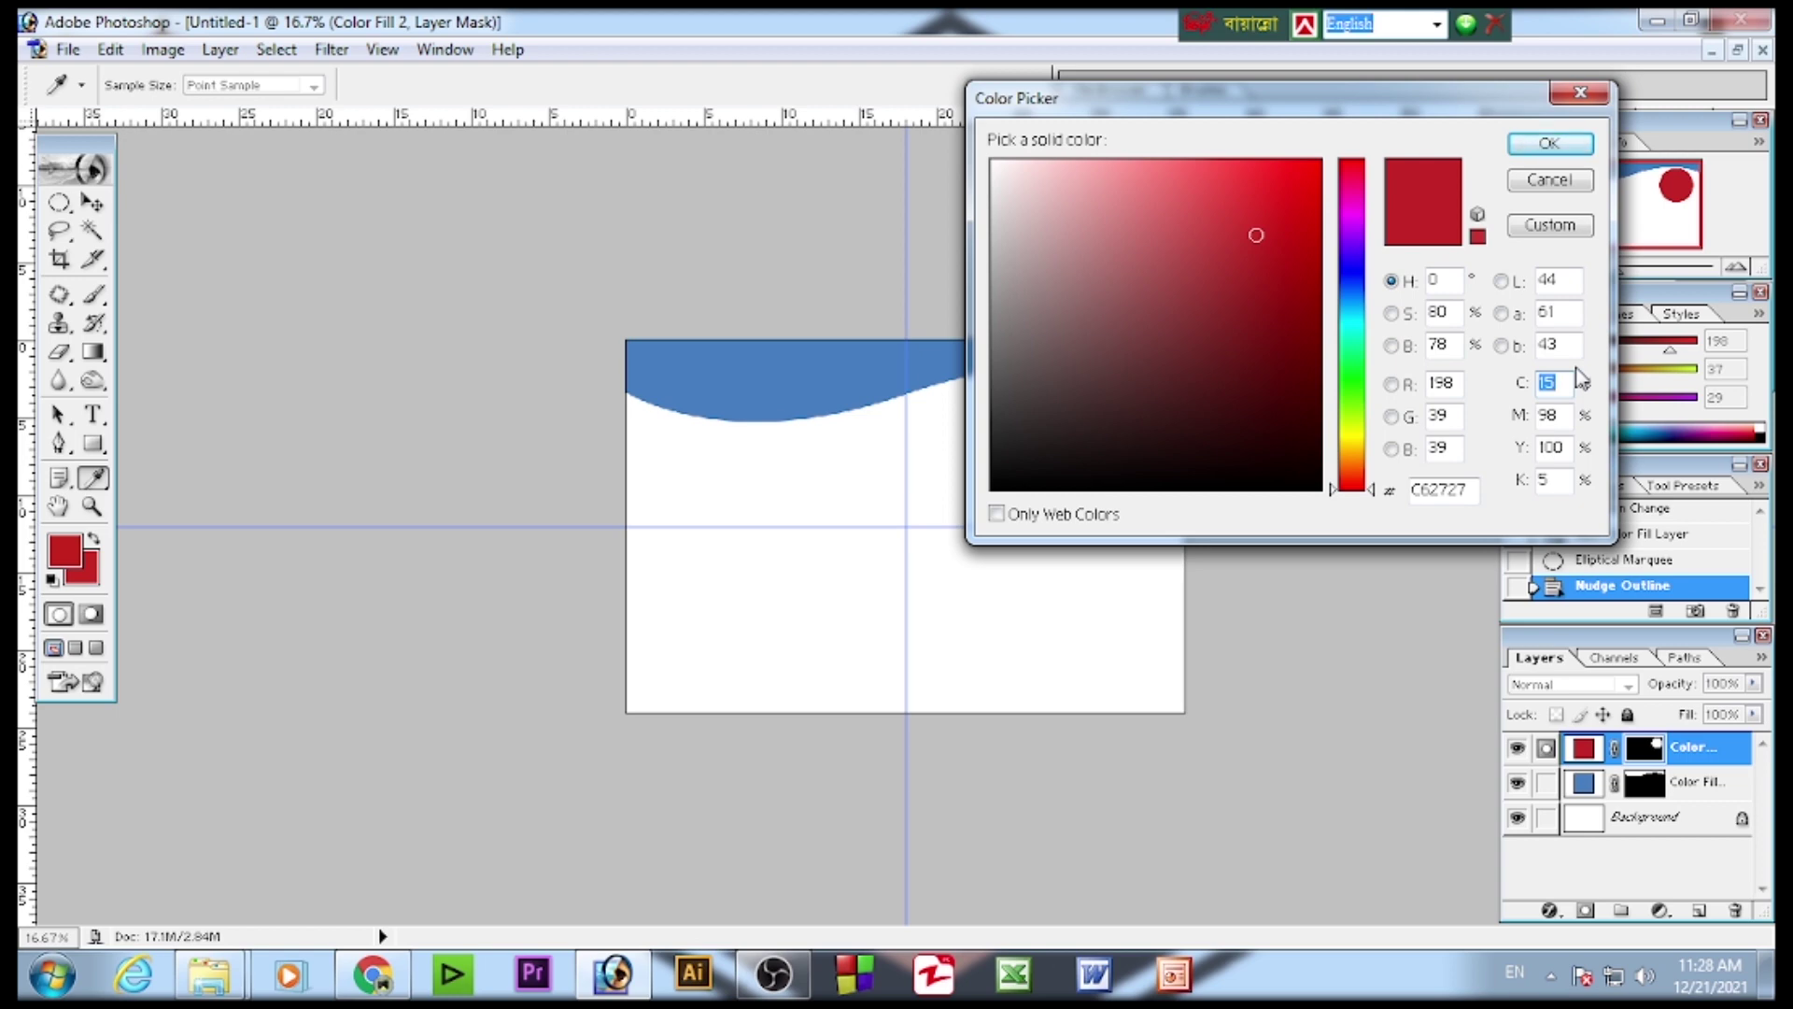
pyautogui.write('0')
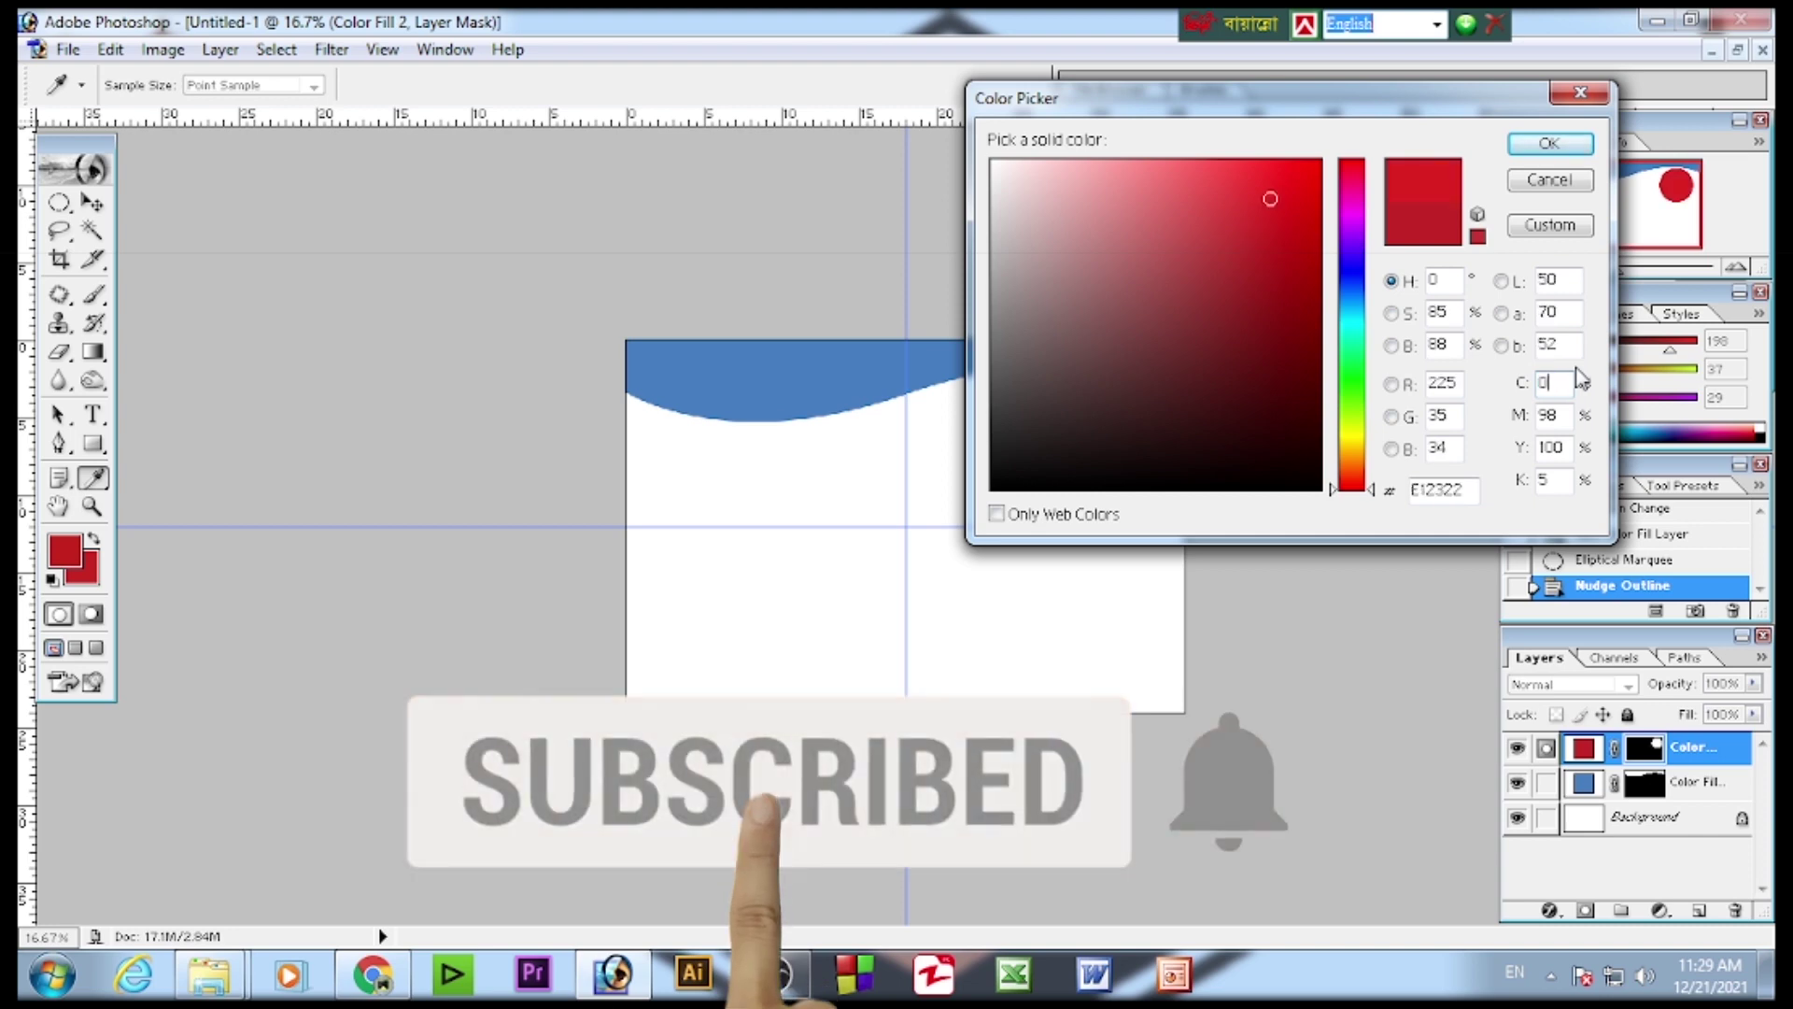
pyautogui.write('100')
pyautogui.press('Tab')
pyautogui.write('0')
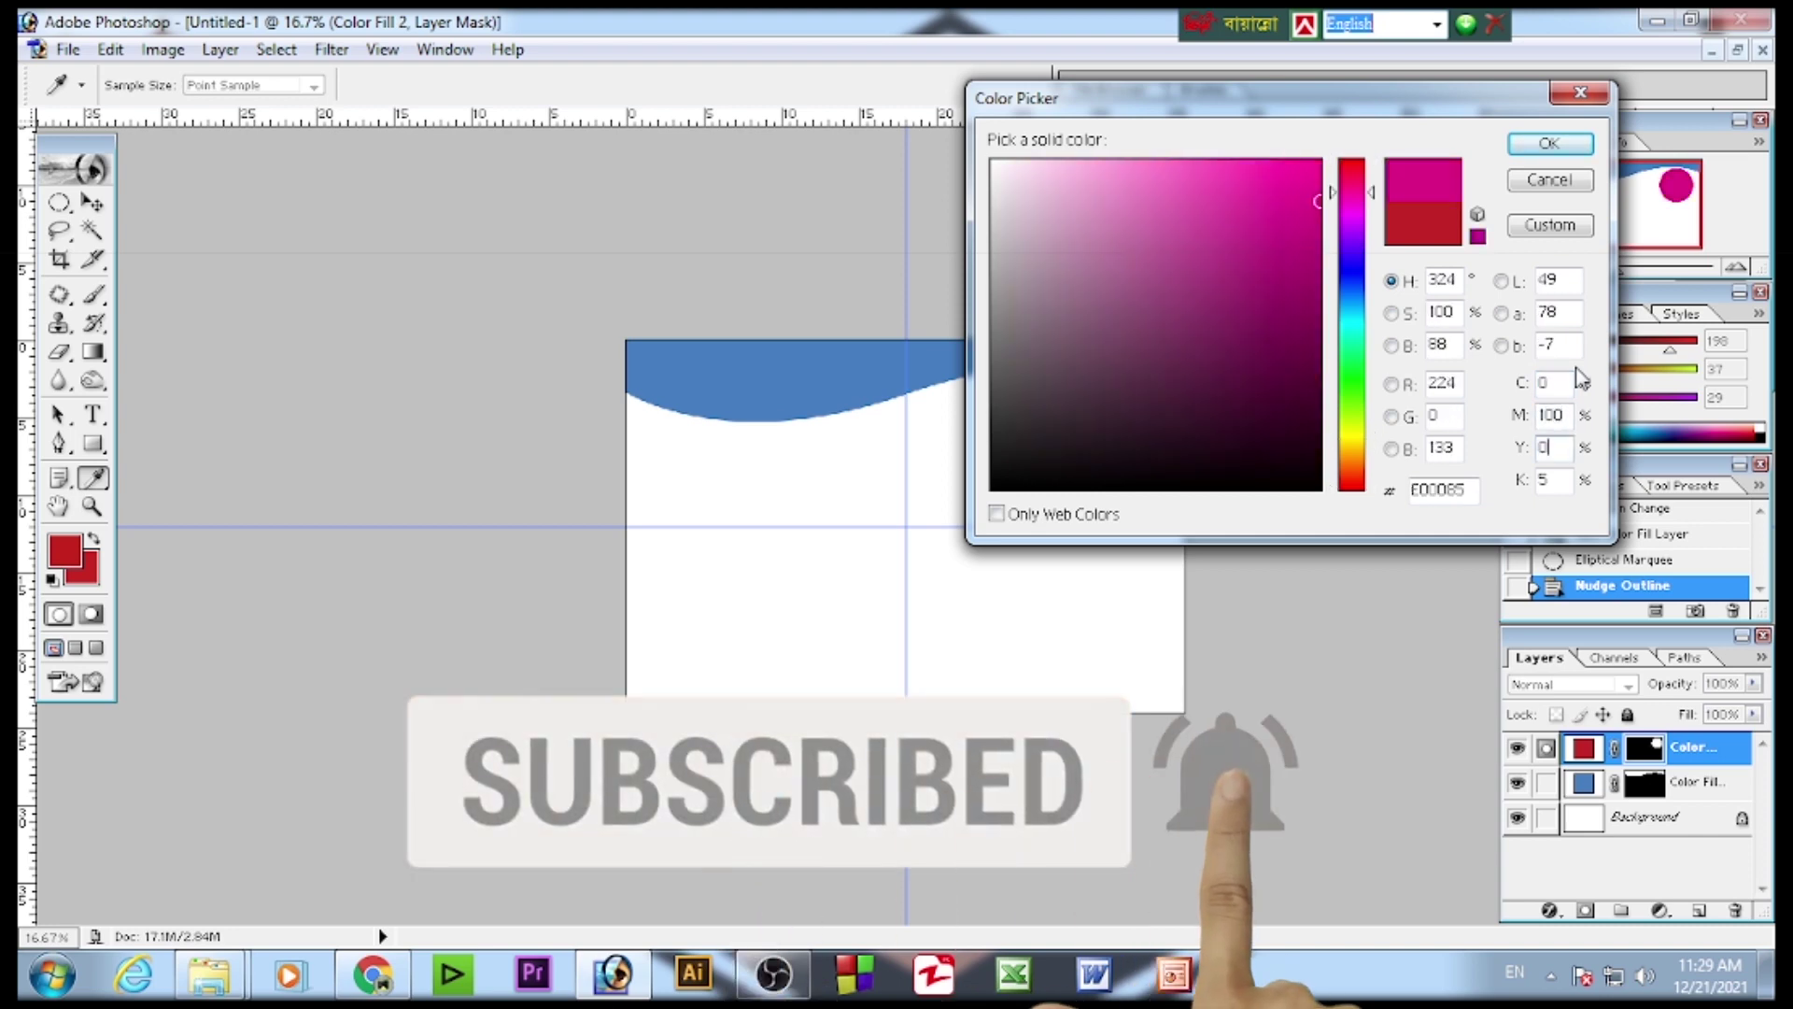
pyautogui.press('Tab')
pyautogui.write('0')
pyautogui.press('Return')
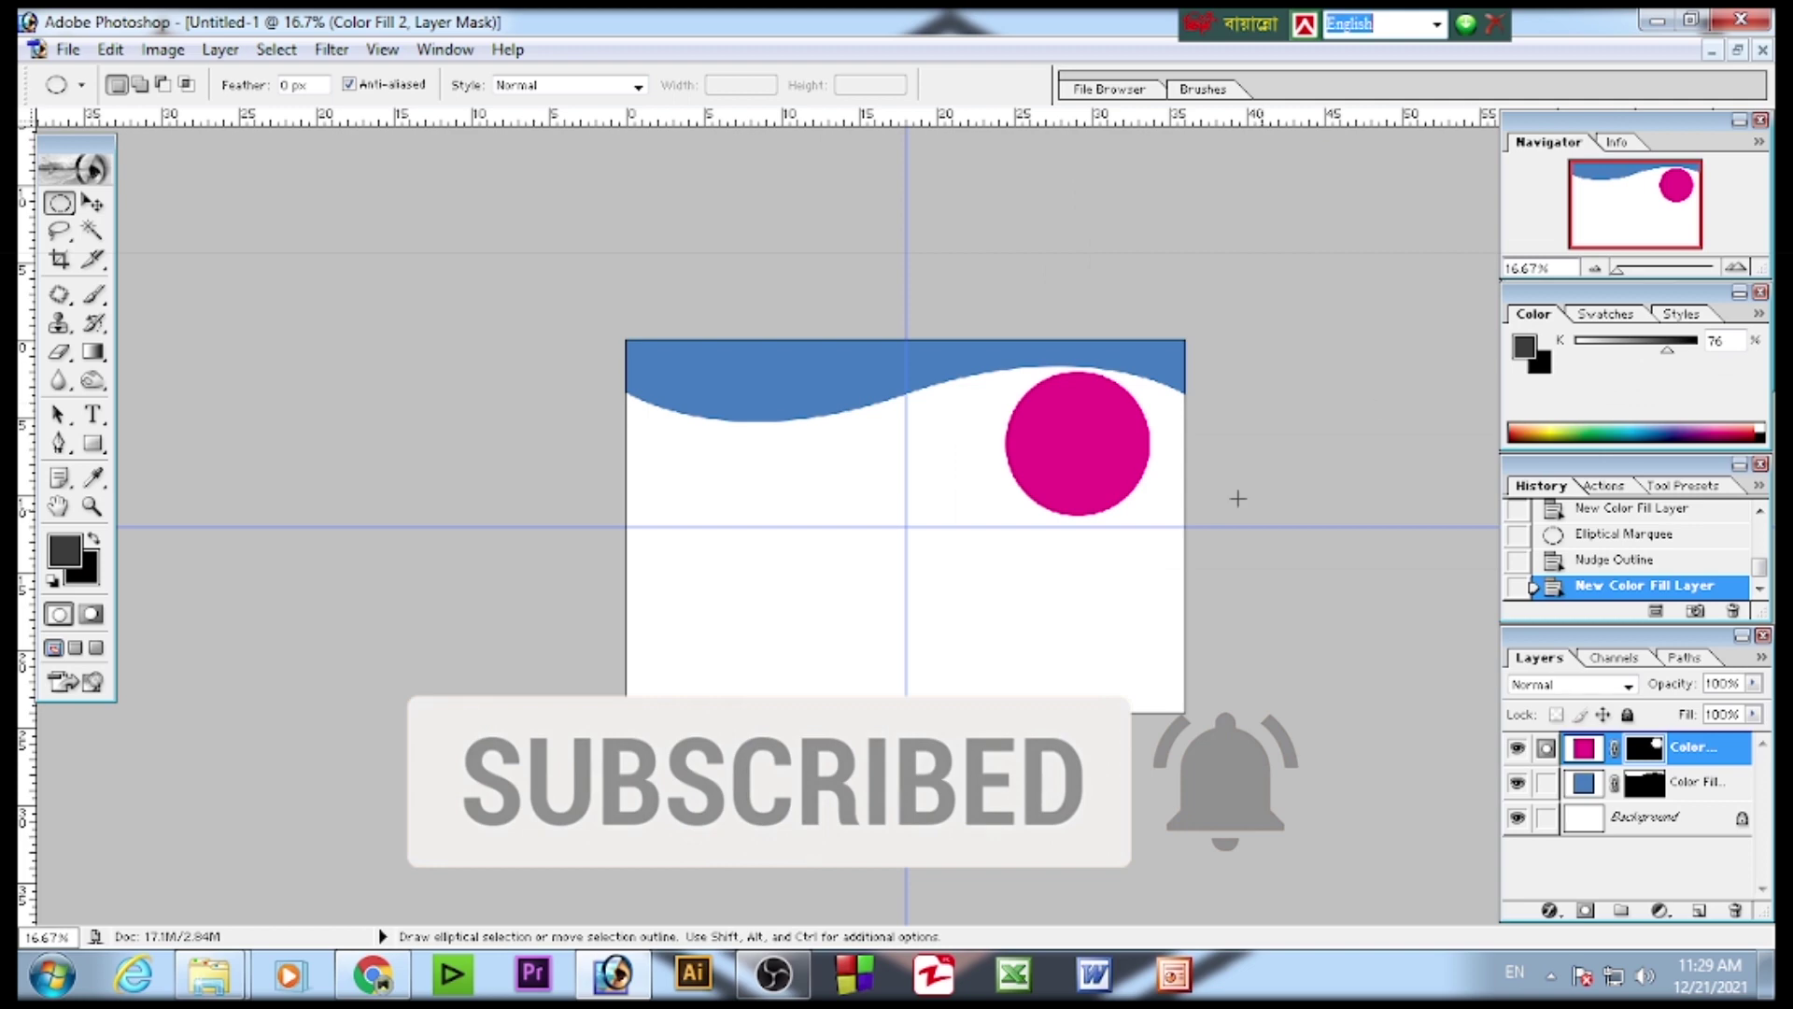
# - Draw a five-sided polygon path on the canvas's left half, try to move it, and undo both the move and the polygon
pyautogui.click(91, 202)
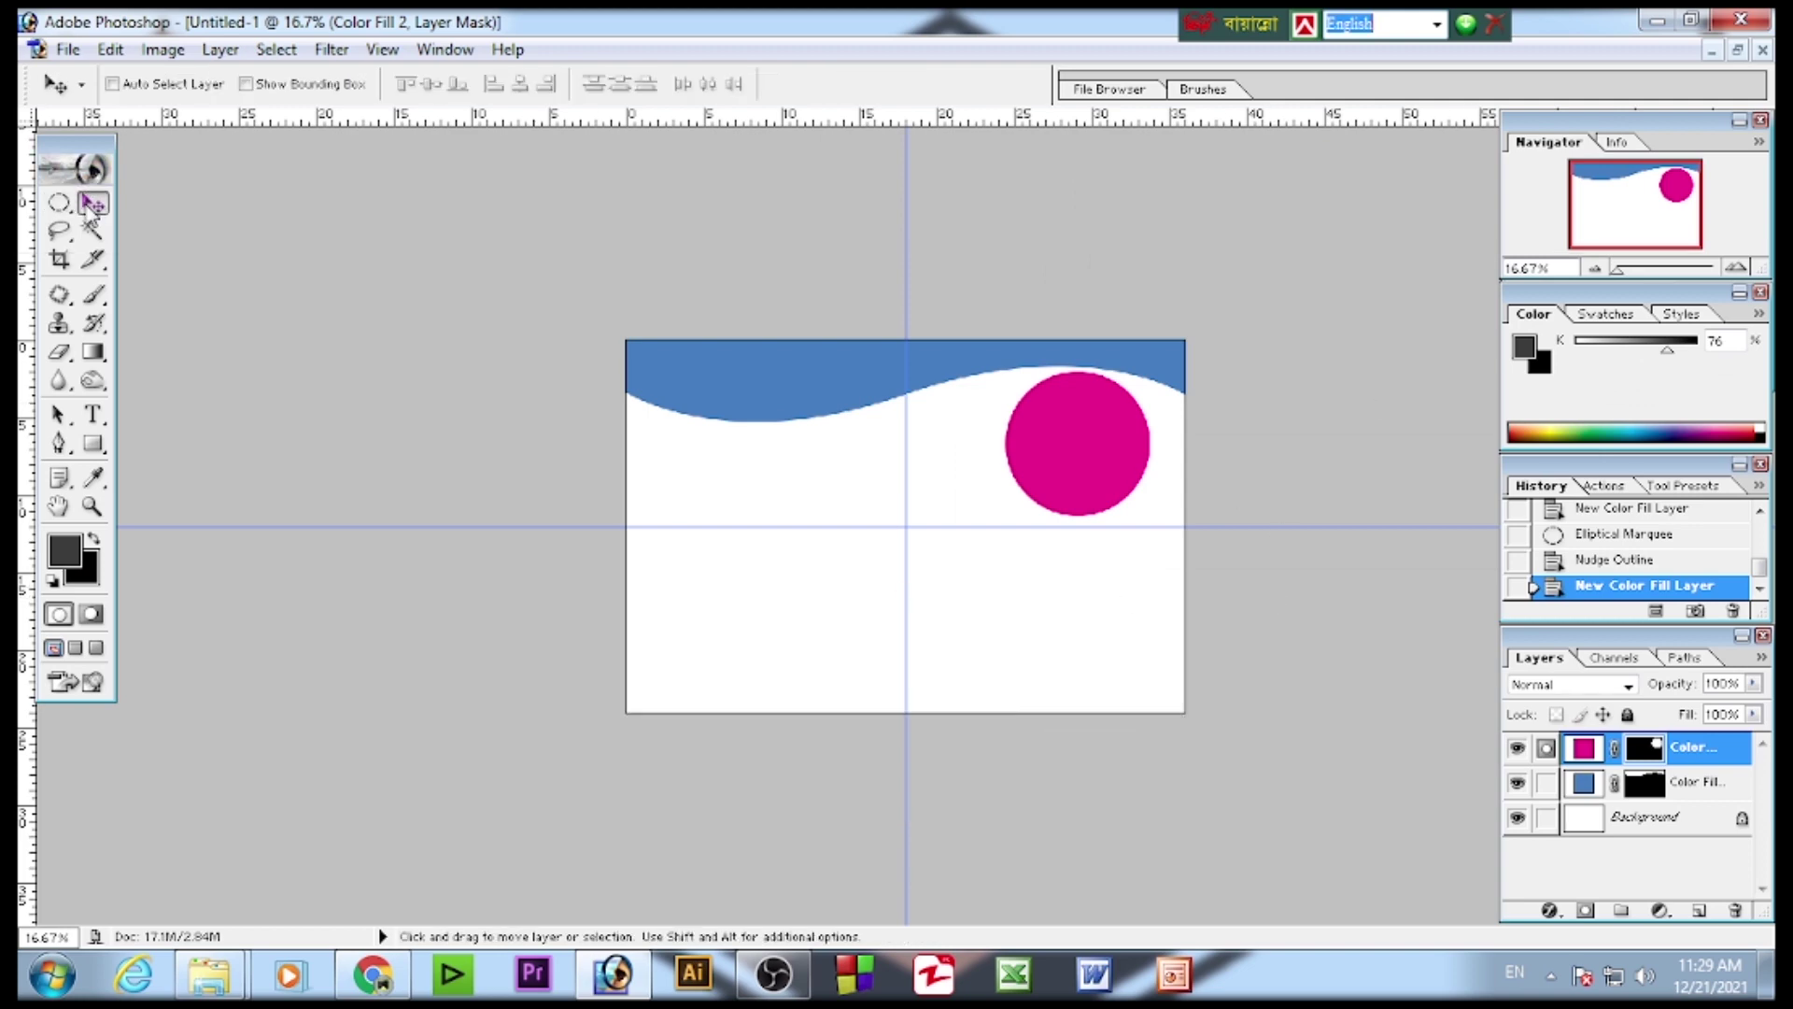
pyautogui.click(59, 443)
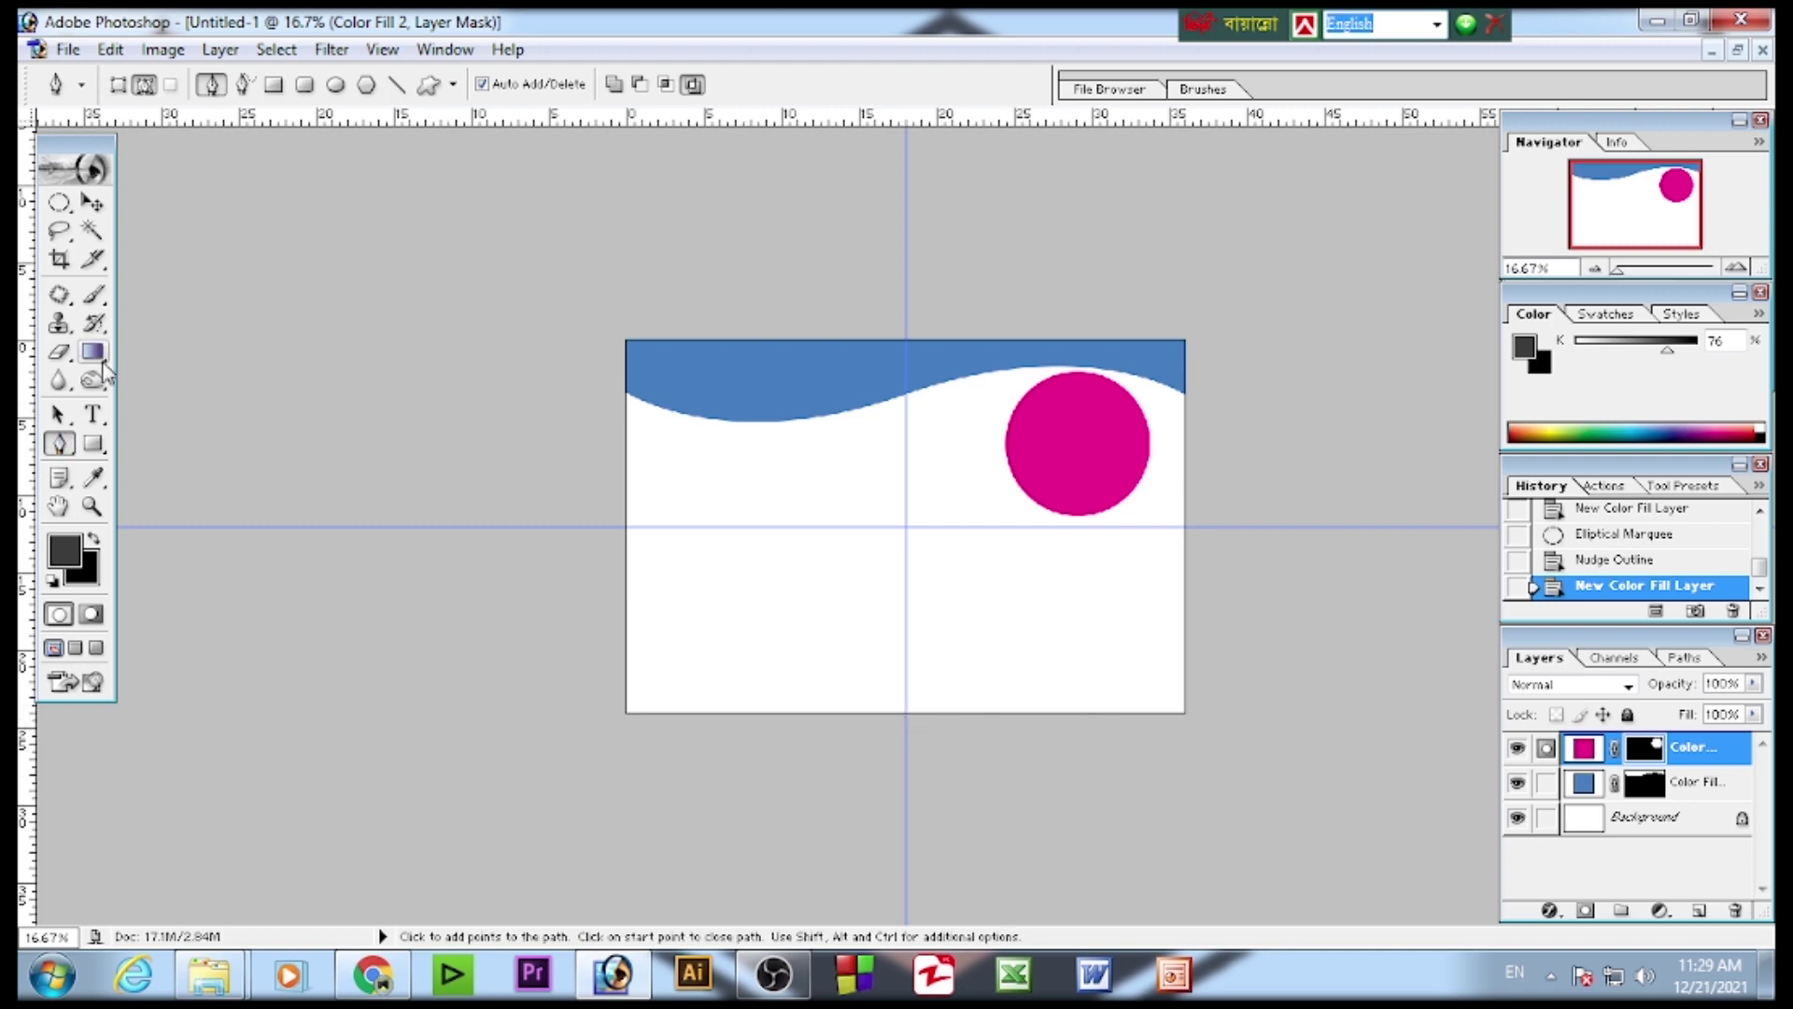
pyautogui.click(93, 444)
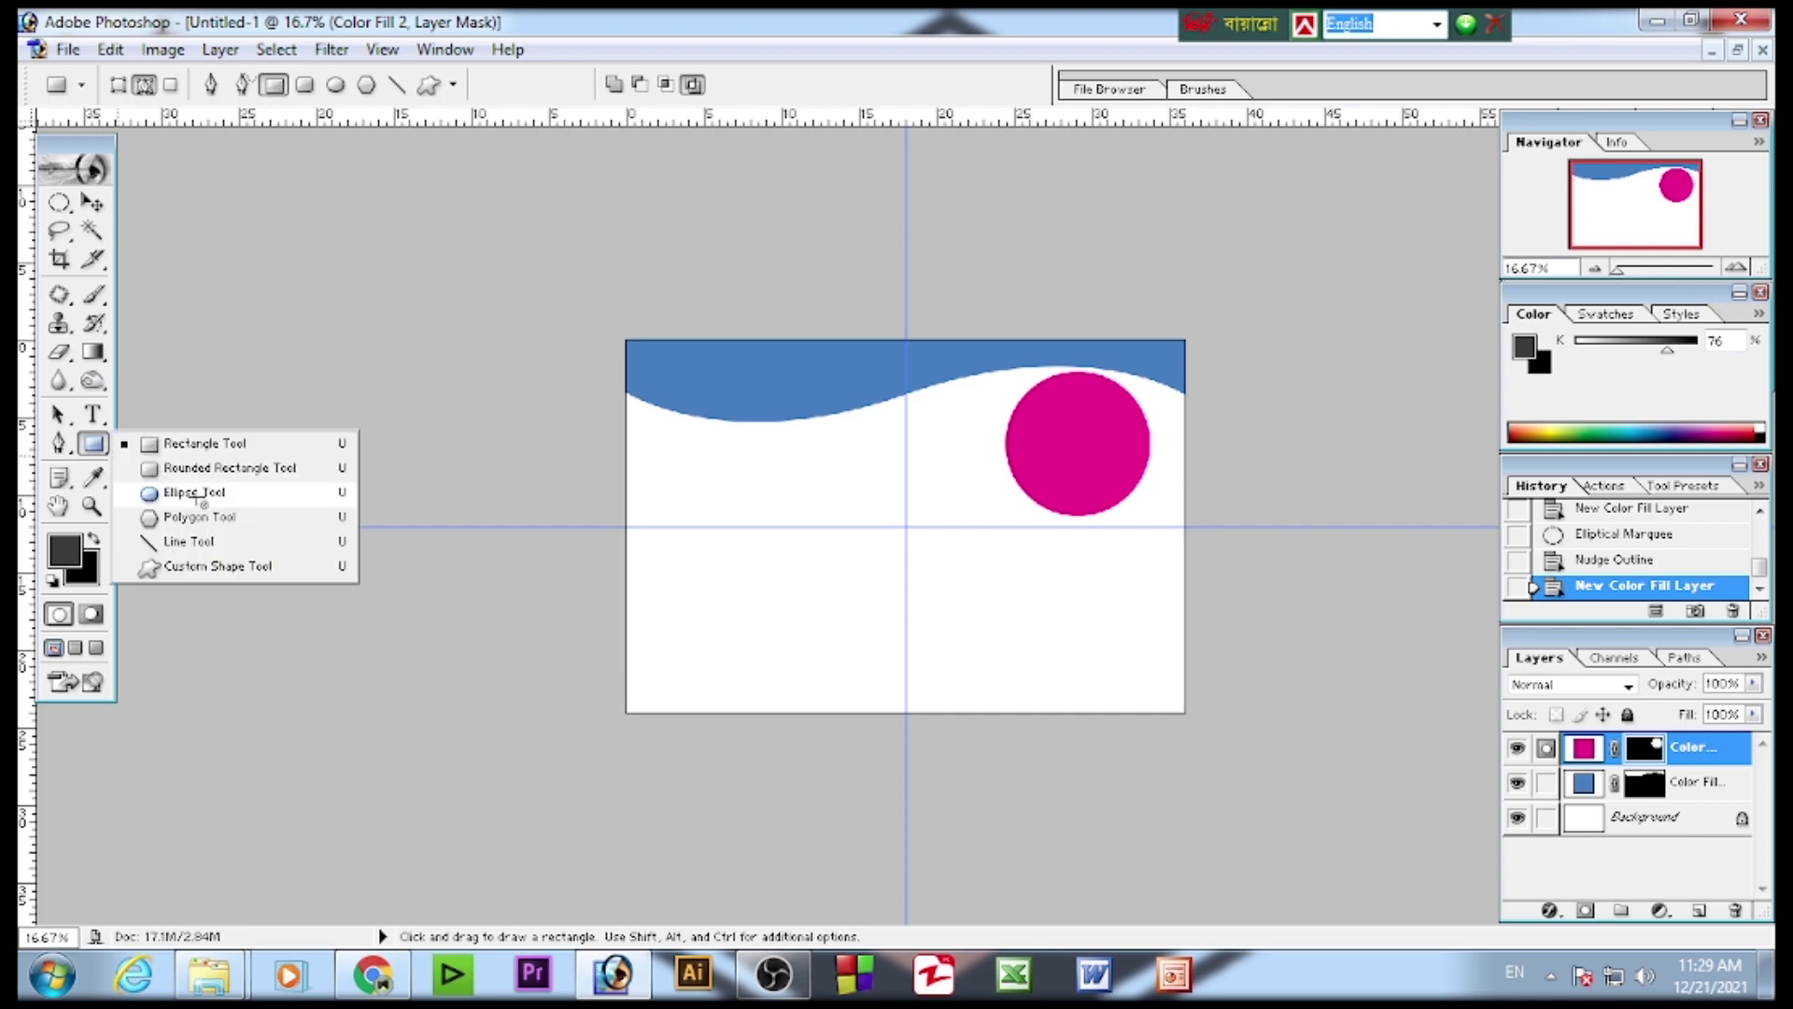
pyautogui.click(233, 521)
pyautogui.moveTo(736, 551); pyautogui.dragTo(776, 601)
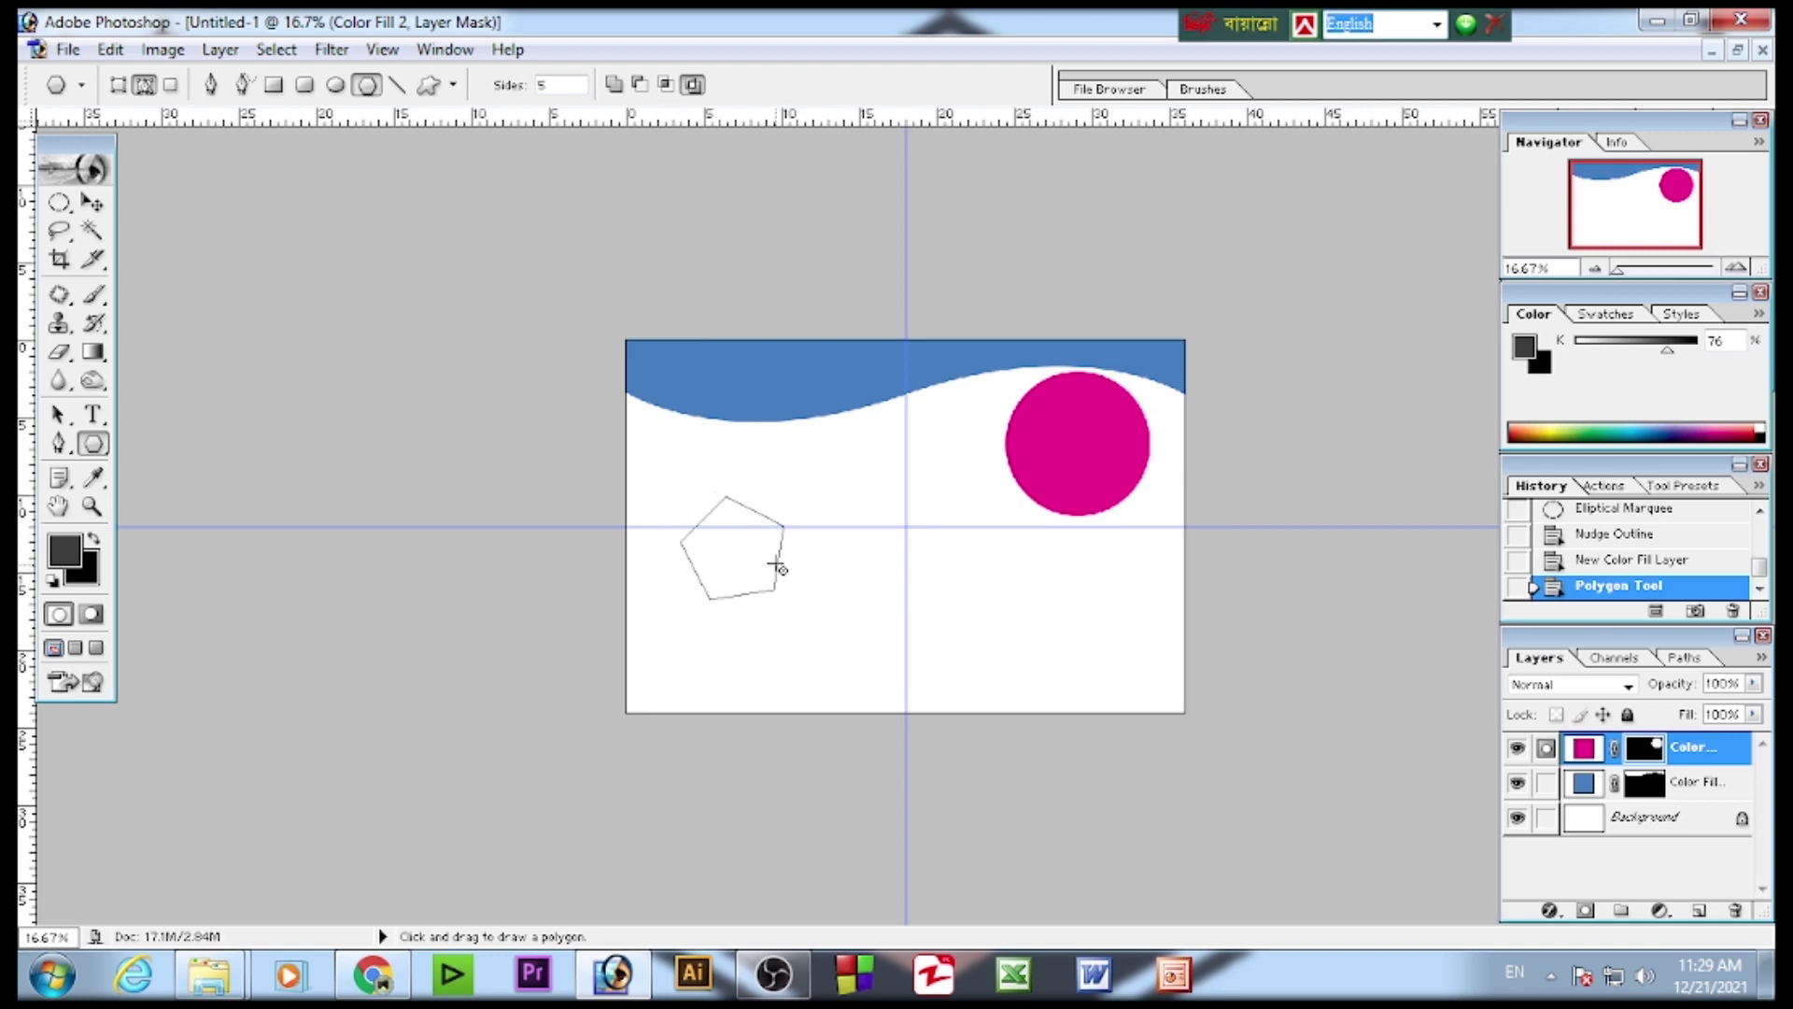
pyautogui.click(93, 201)
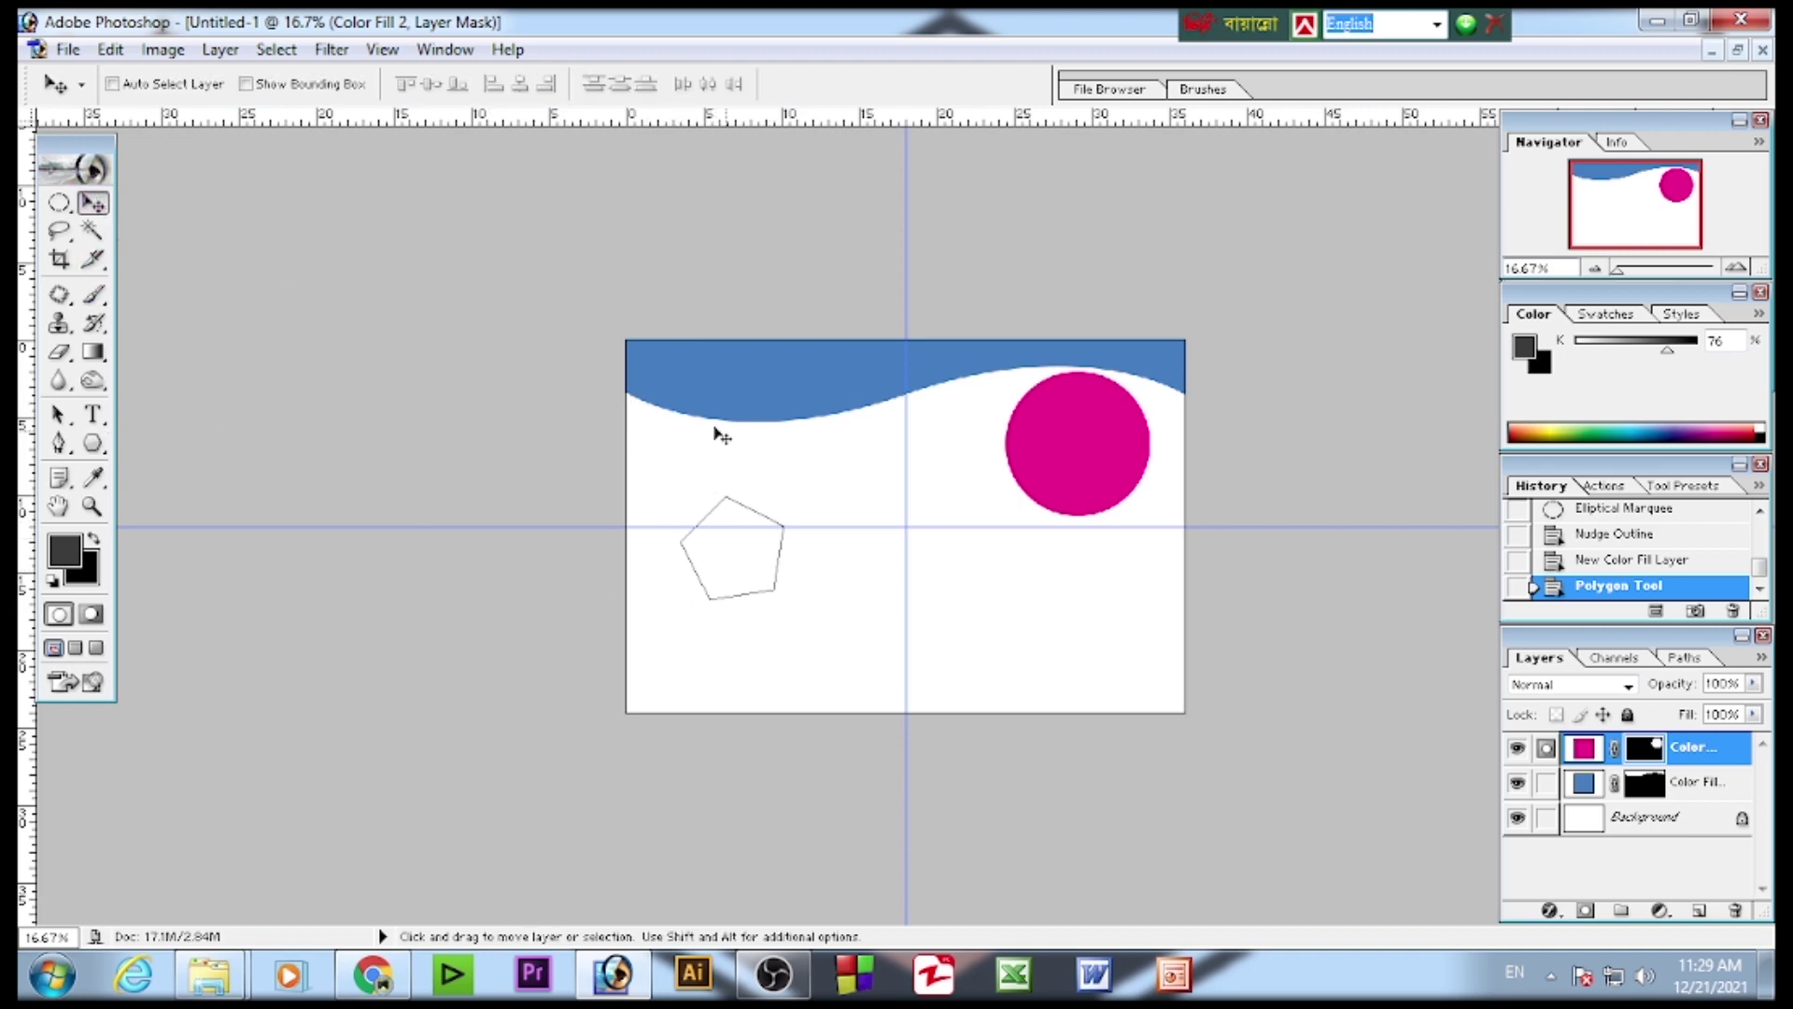
pyautogui.moveTo(761, 516); pyautogui.dragTo(845, 519)
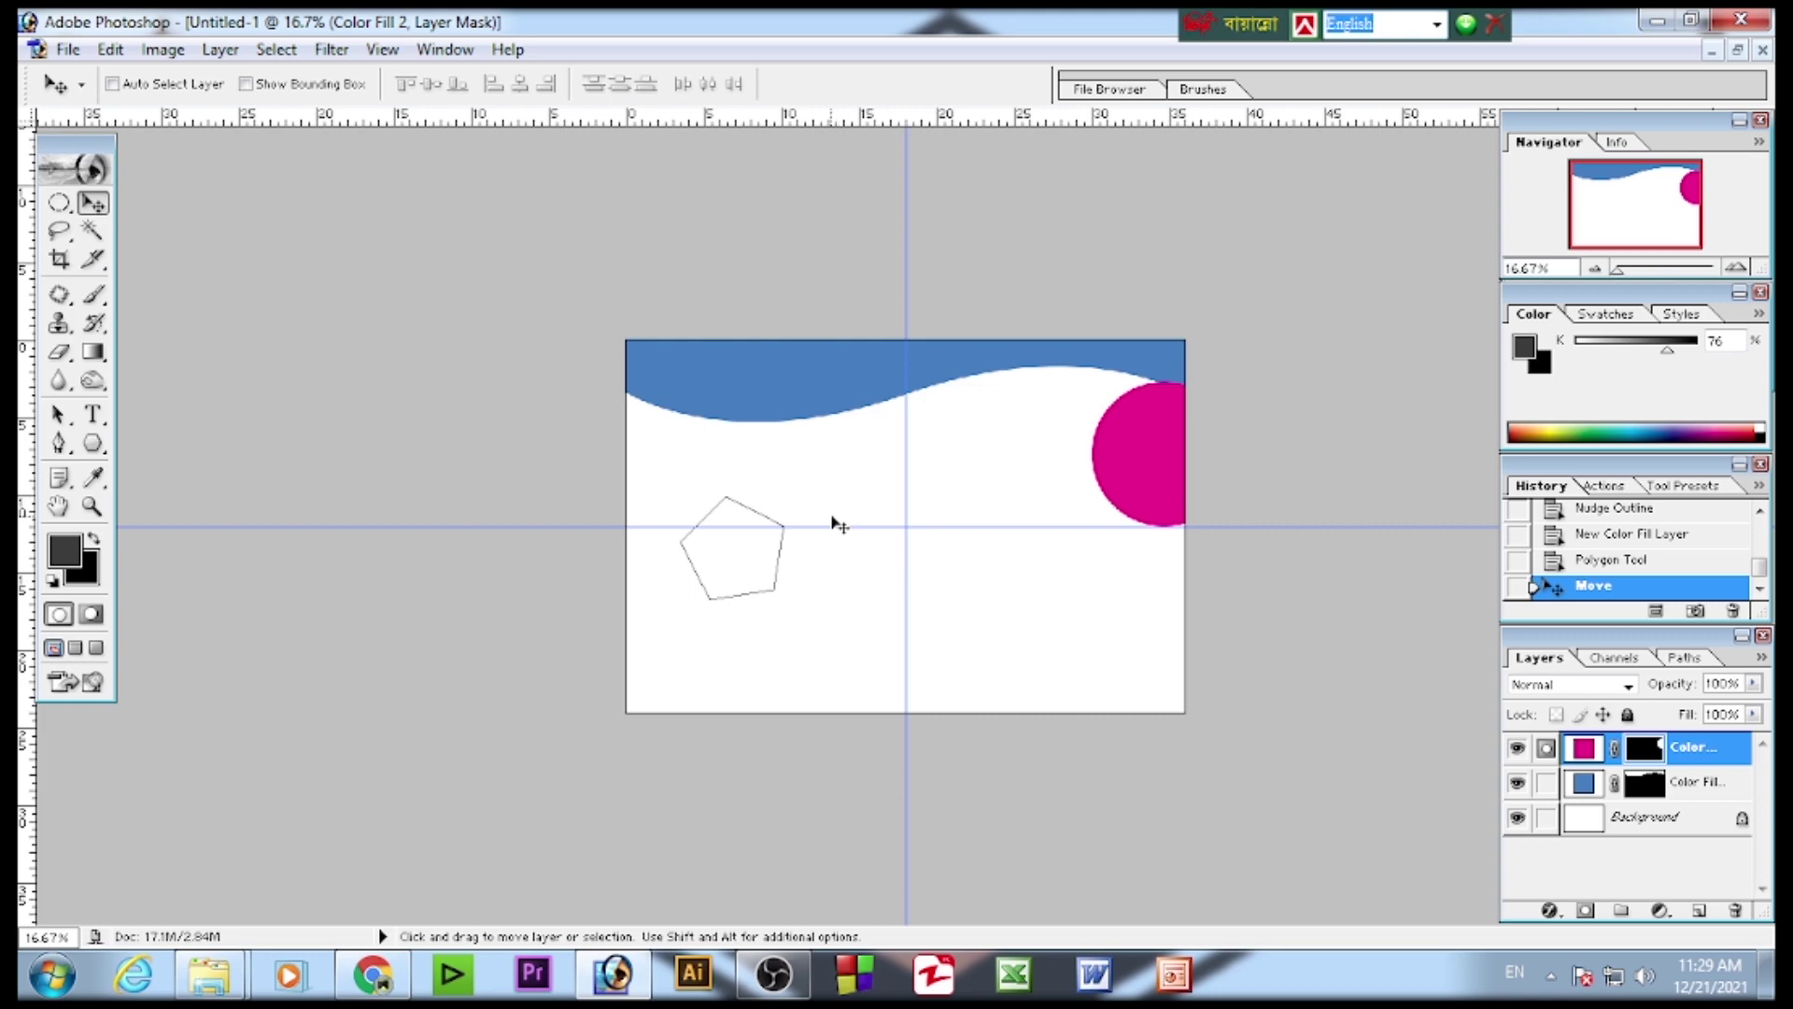
pyautogui.hotkey('ctrl', 'z')
pyautogui.hotkey('ctrl', 'alt', 'z')
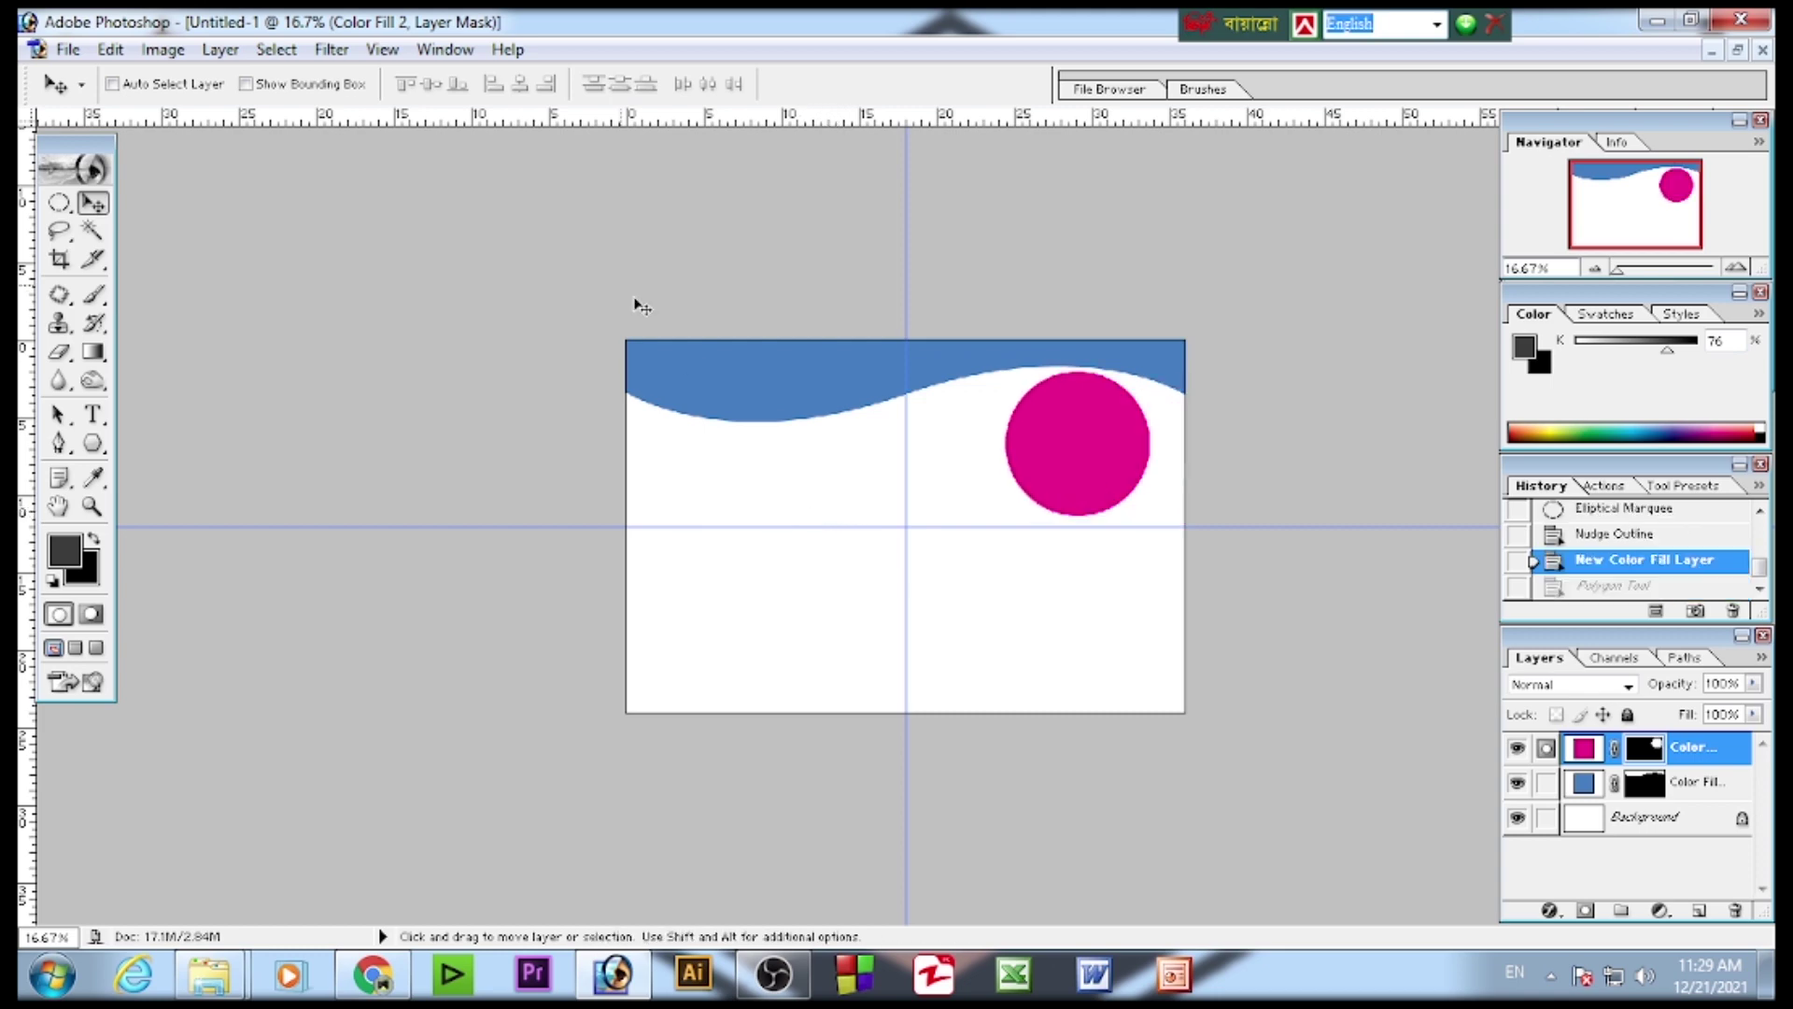
# - Draw a pentagon and a six-sided polygon on the canvas's left half and fill both with a red Solid Color layer
pyautogui.click(93, 442)
pyautogui.moveTo(699, 565); pyautogui.dragTo(734, 614)
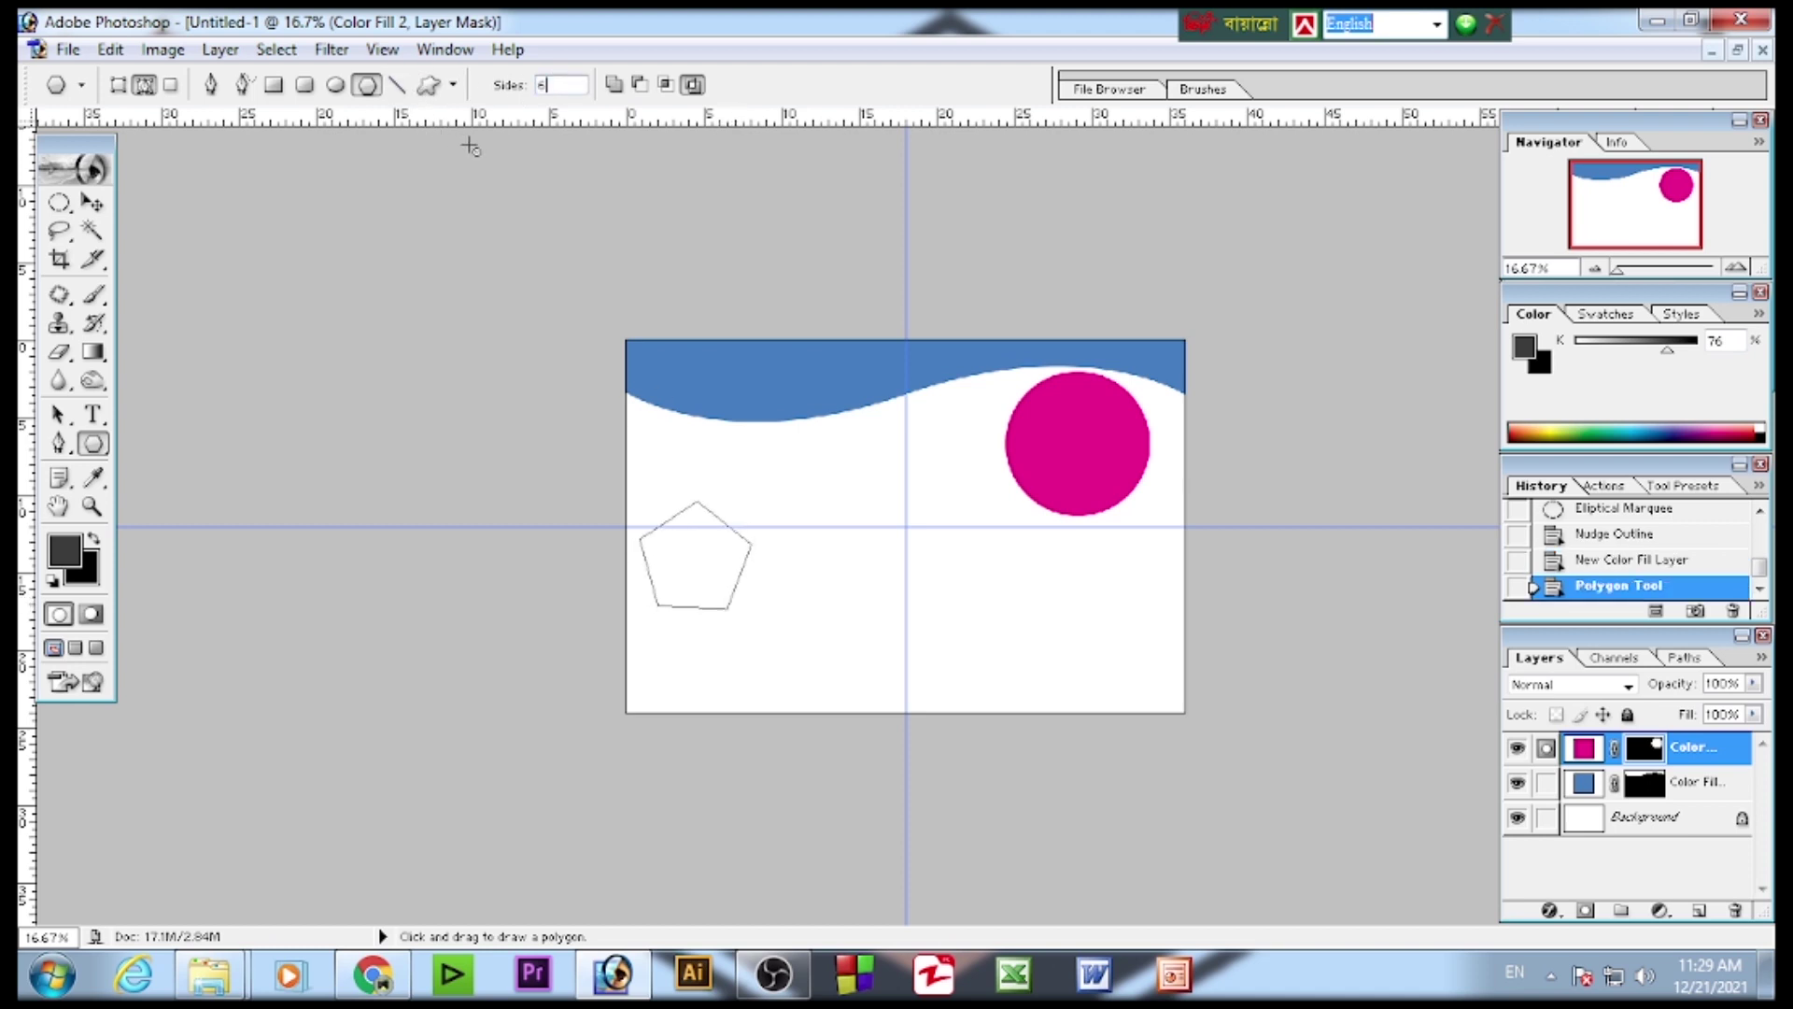
pyautogui.moveTo(839, 594); pyautogui.dragTo(875, 615)
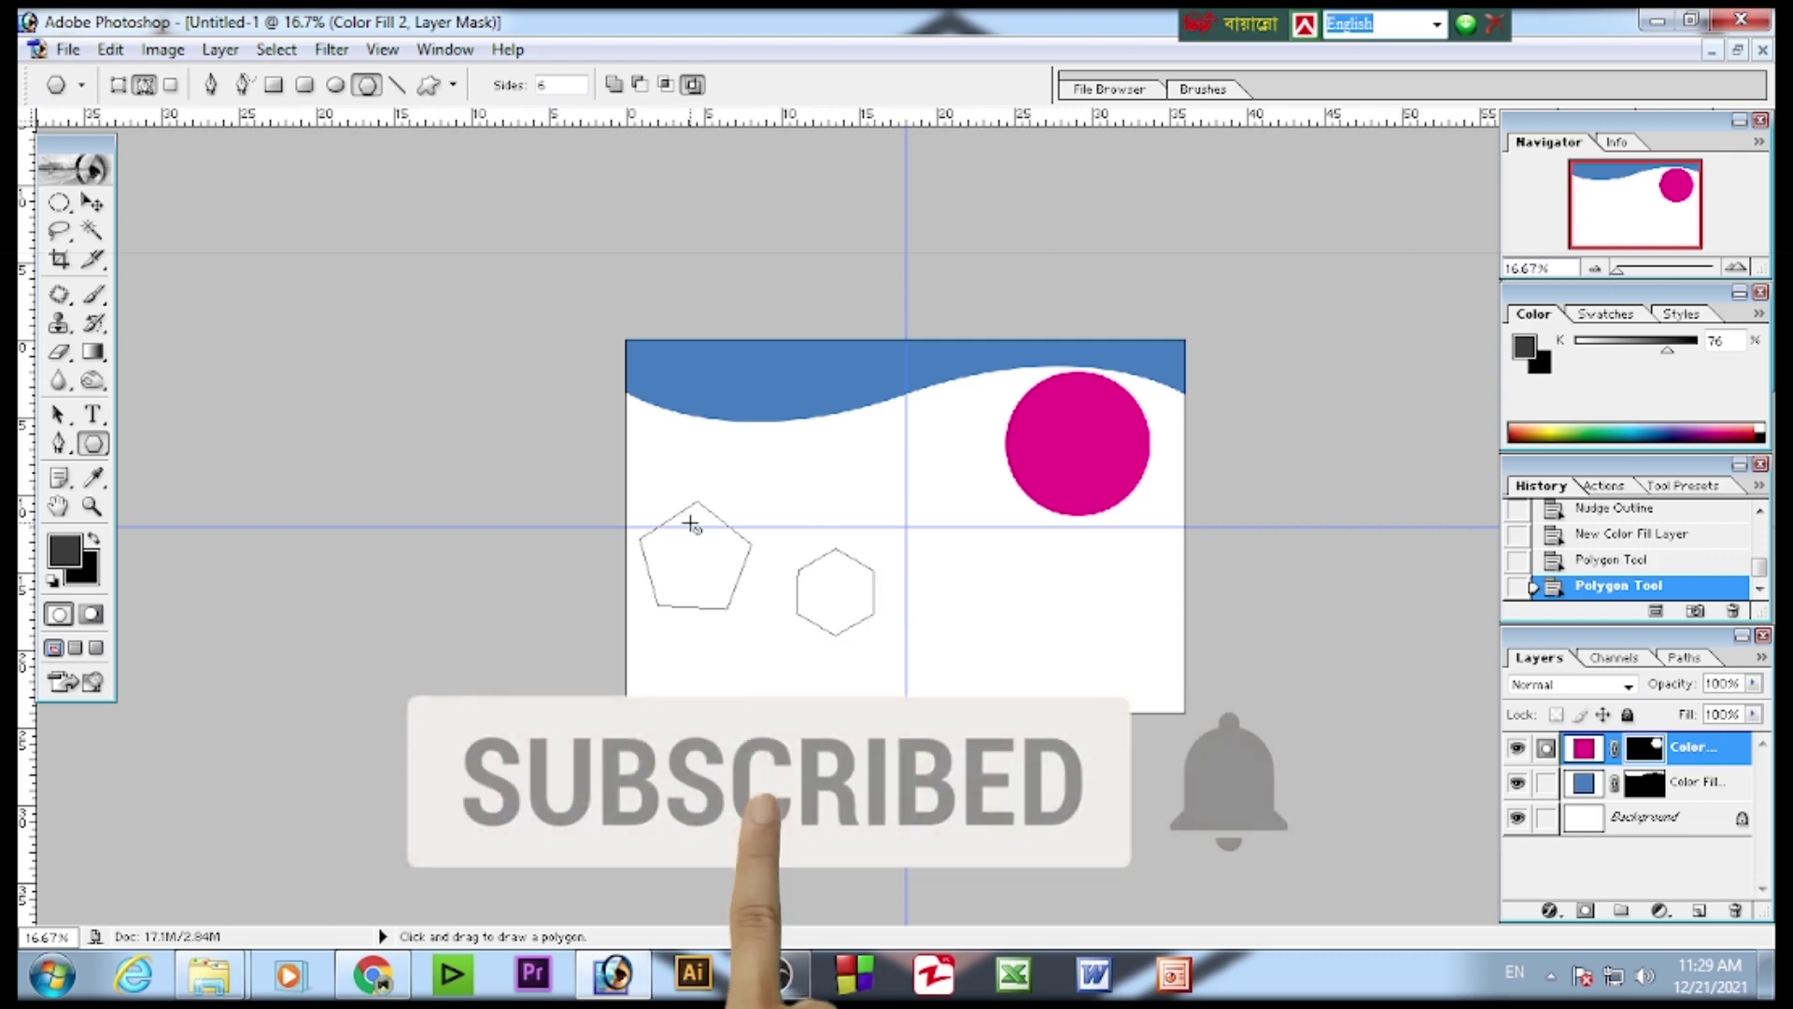
pyautogui.click(1657, 912)
pyautogui.click(1622, 493)
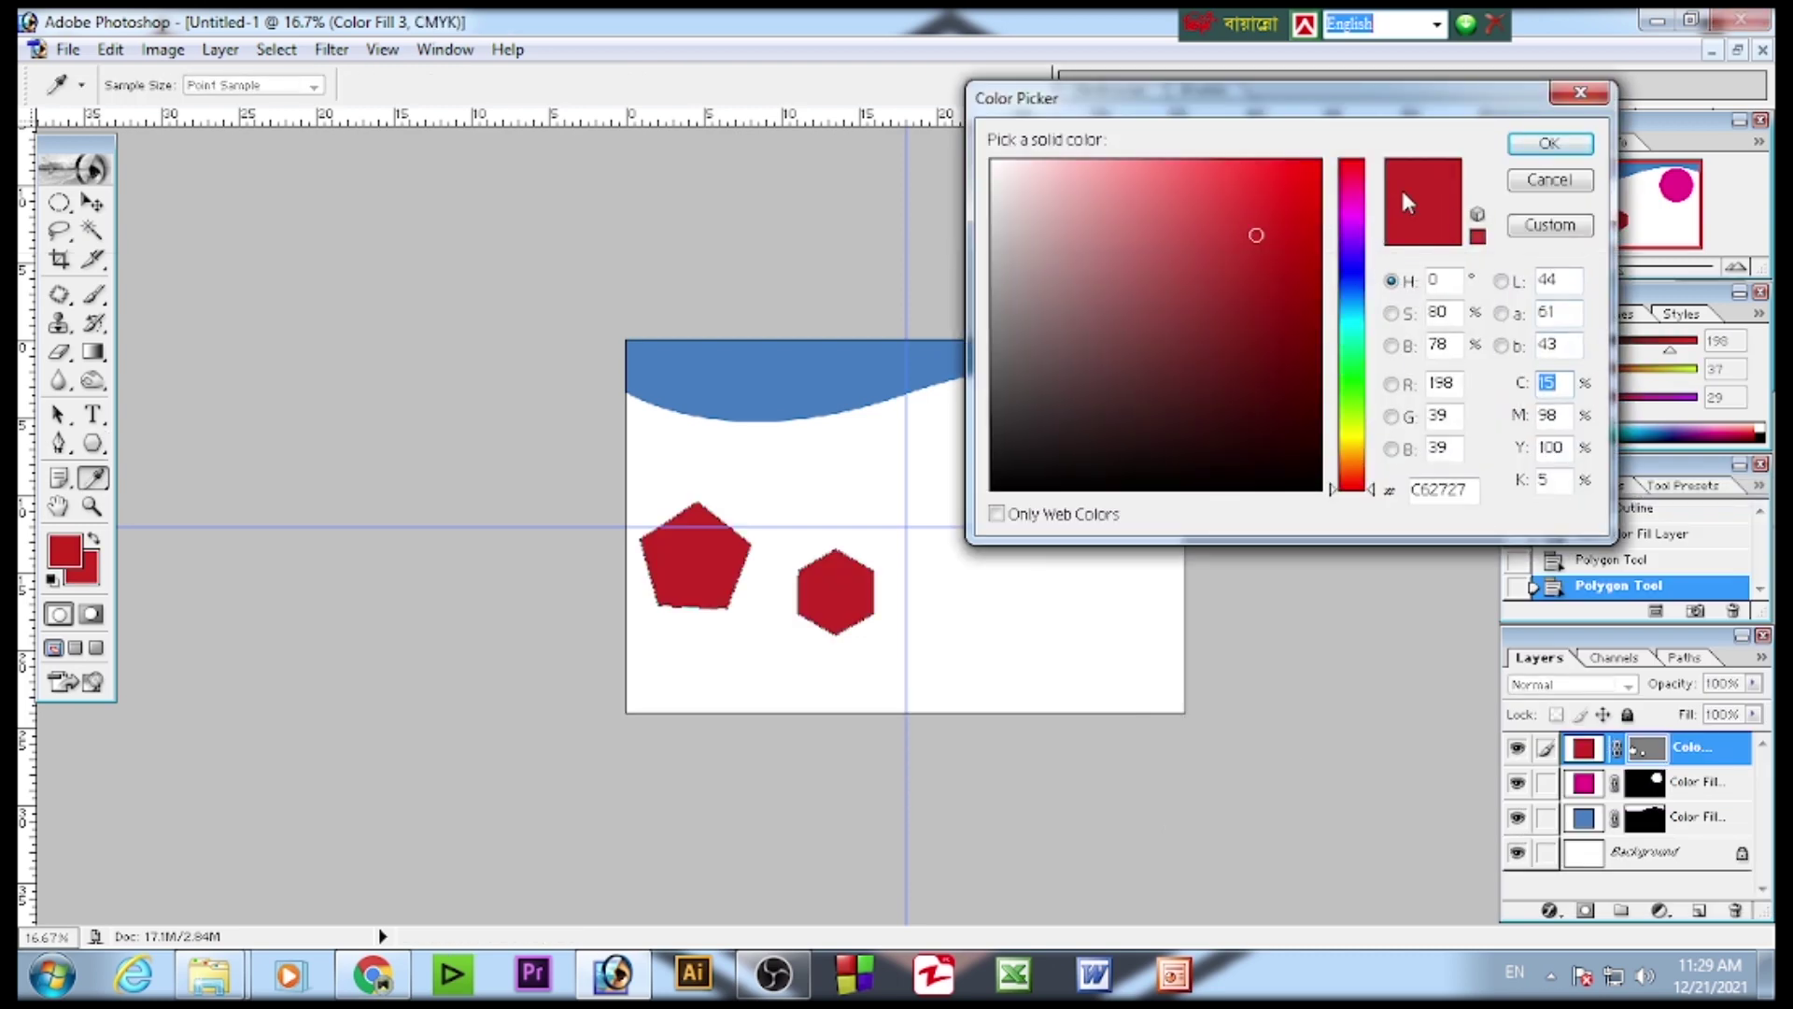
pyautogui.click(1549, 143)
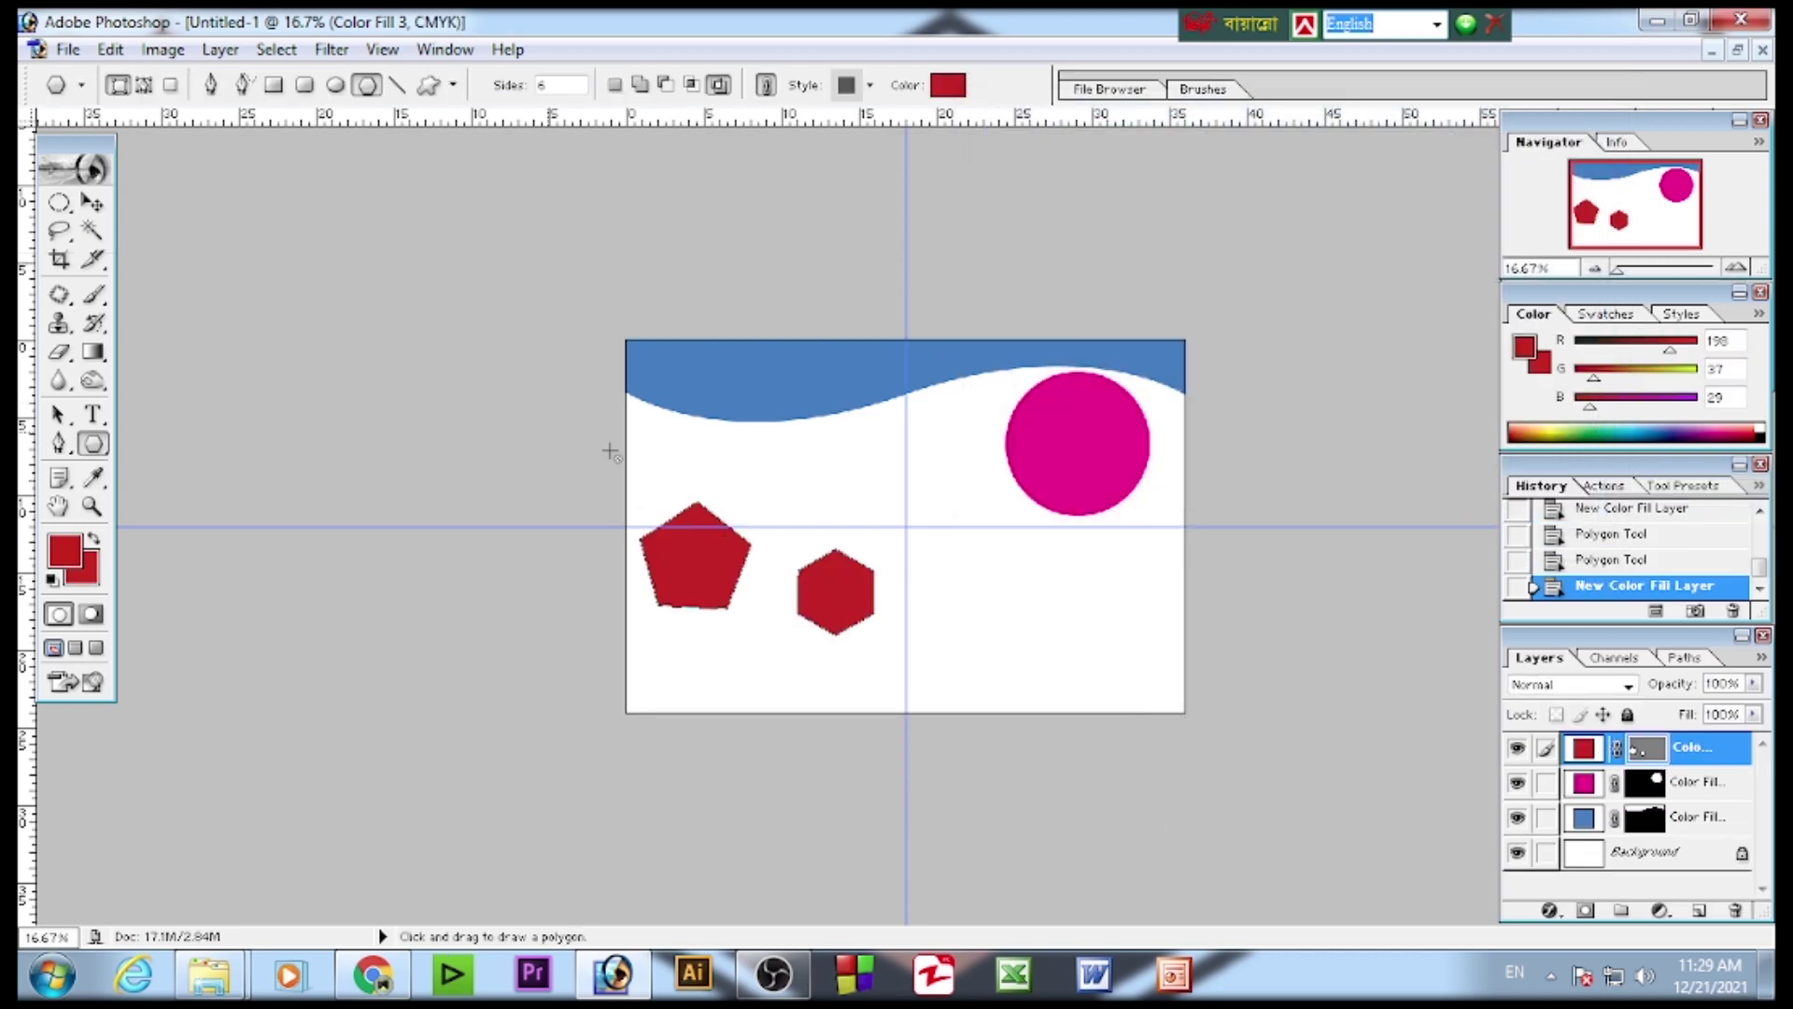
# - Delete the fill layer holding the red pentagon and hexagon
pyautogui.click(91, 202)
pyautogui.hotkey('alt', 'l')
pyautogui.hotkey('alt', 'l')
pyautogui.hotkey('alt', 'l')
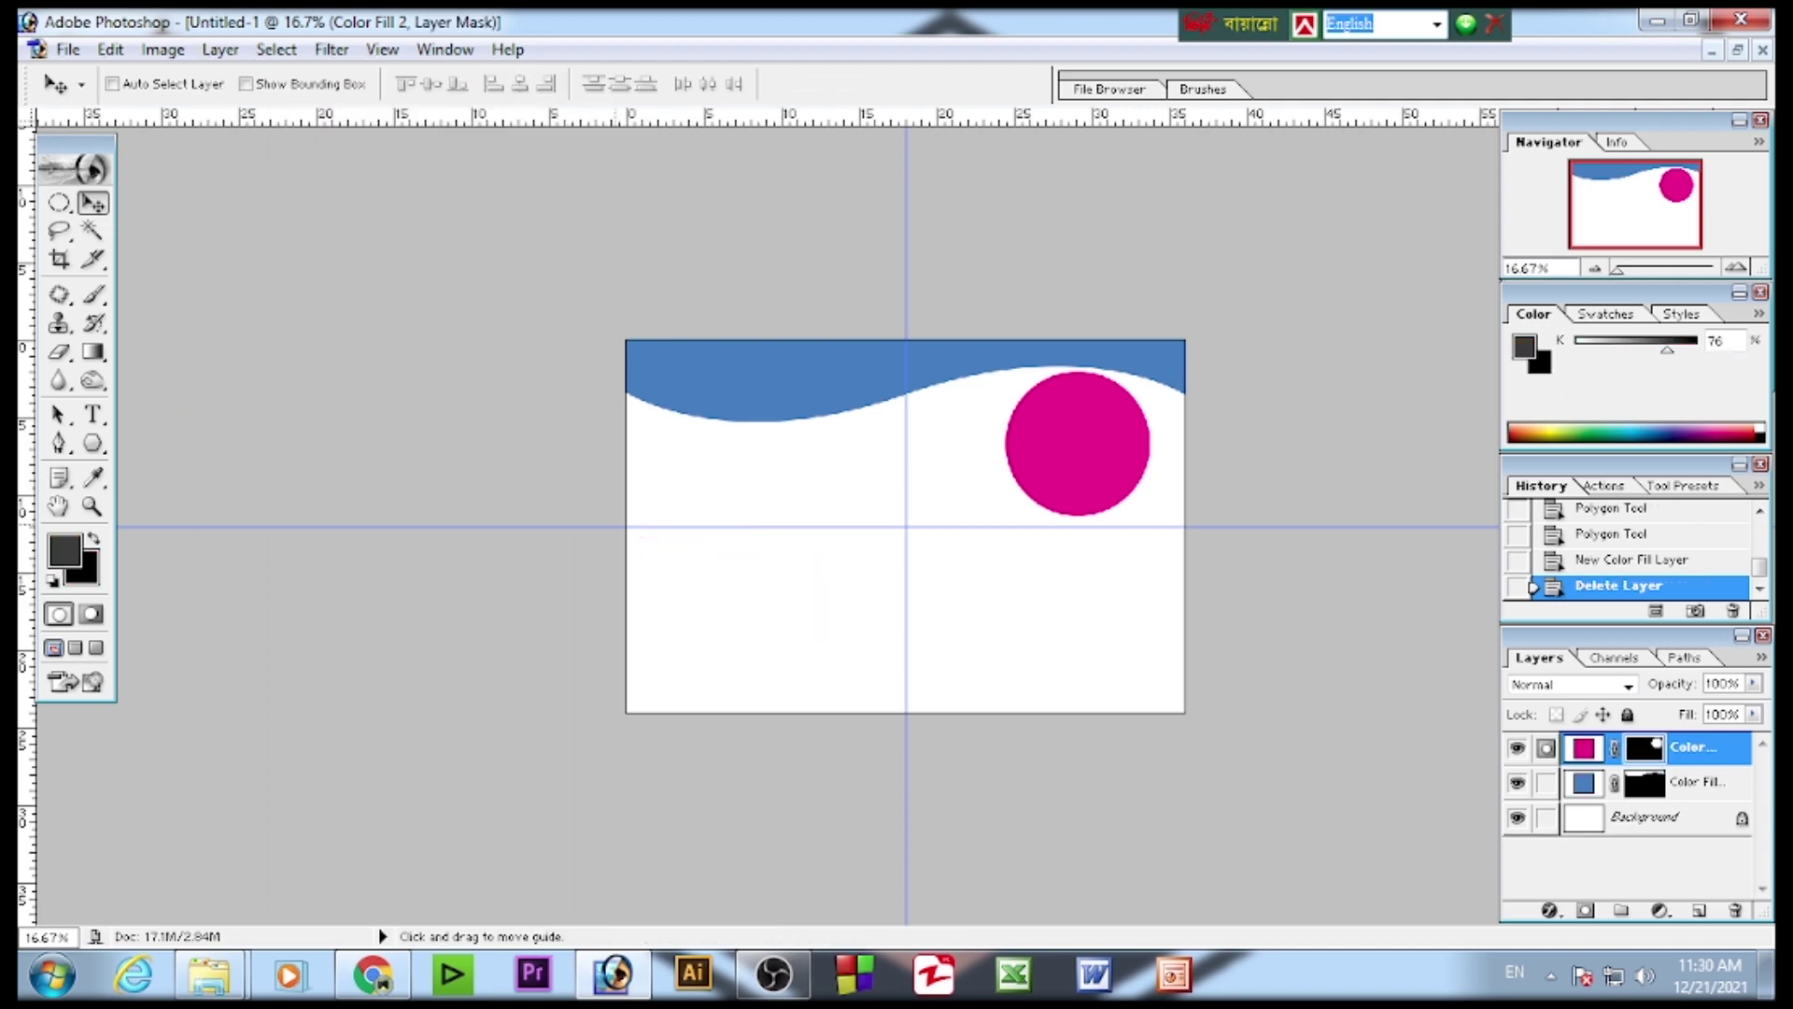
# - Draw a hexagon about 5 inches tall on the canvas's left half and fill it with Solid Color red, C 15, M 98, Y 100, K 5
pyautogui.click(91, 448)
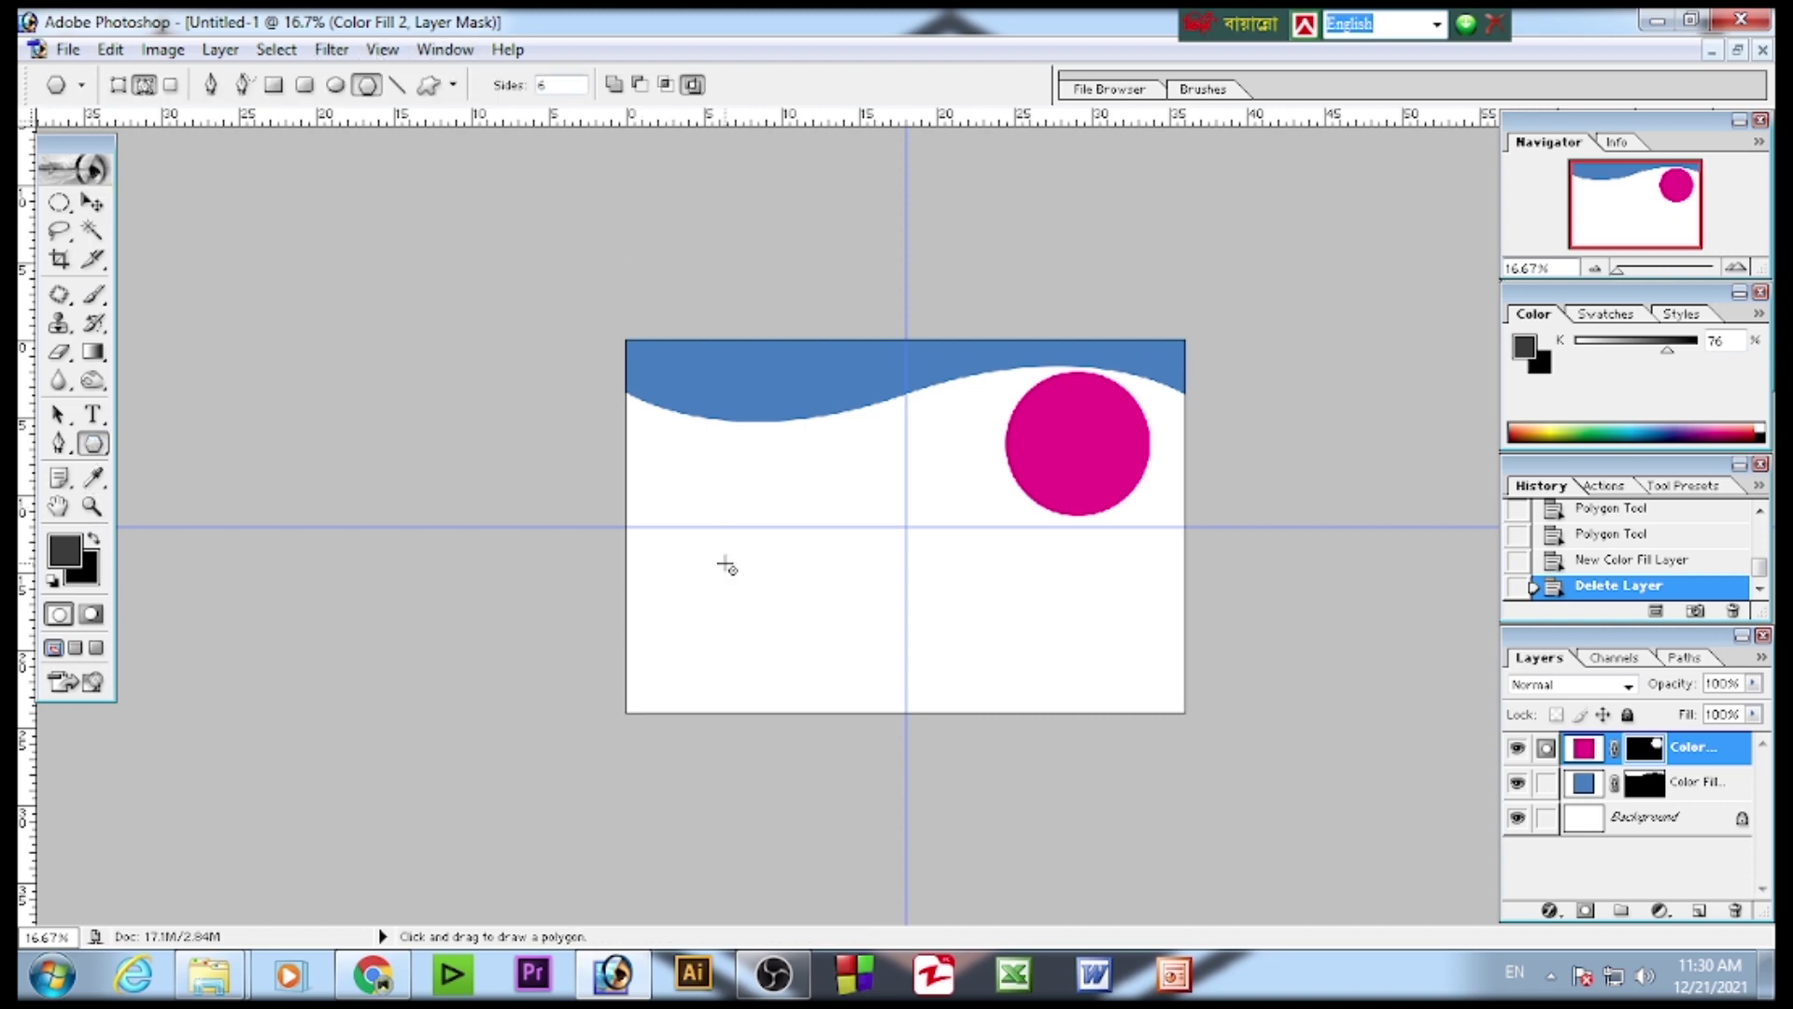
pyautogui.moveTo(727, 561); pyautogui.dragTo(763, 584)
pyautogui.click(1661, 911)
pyautogui.click(1624, 488)
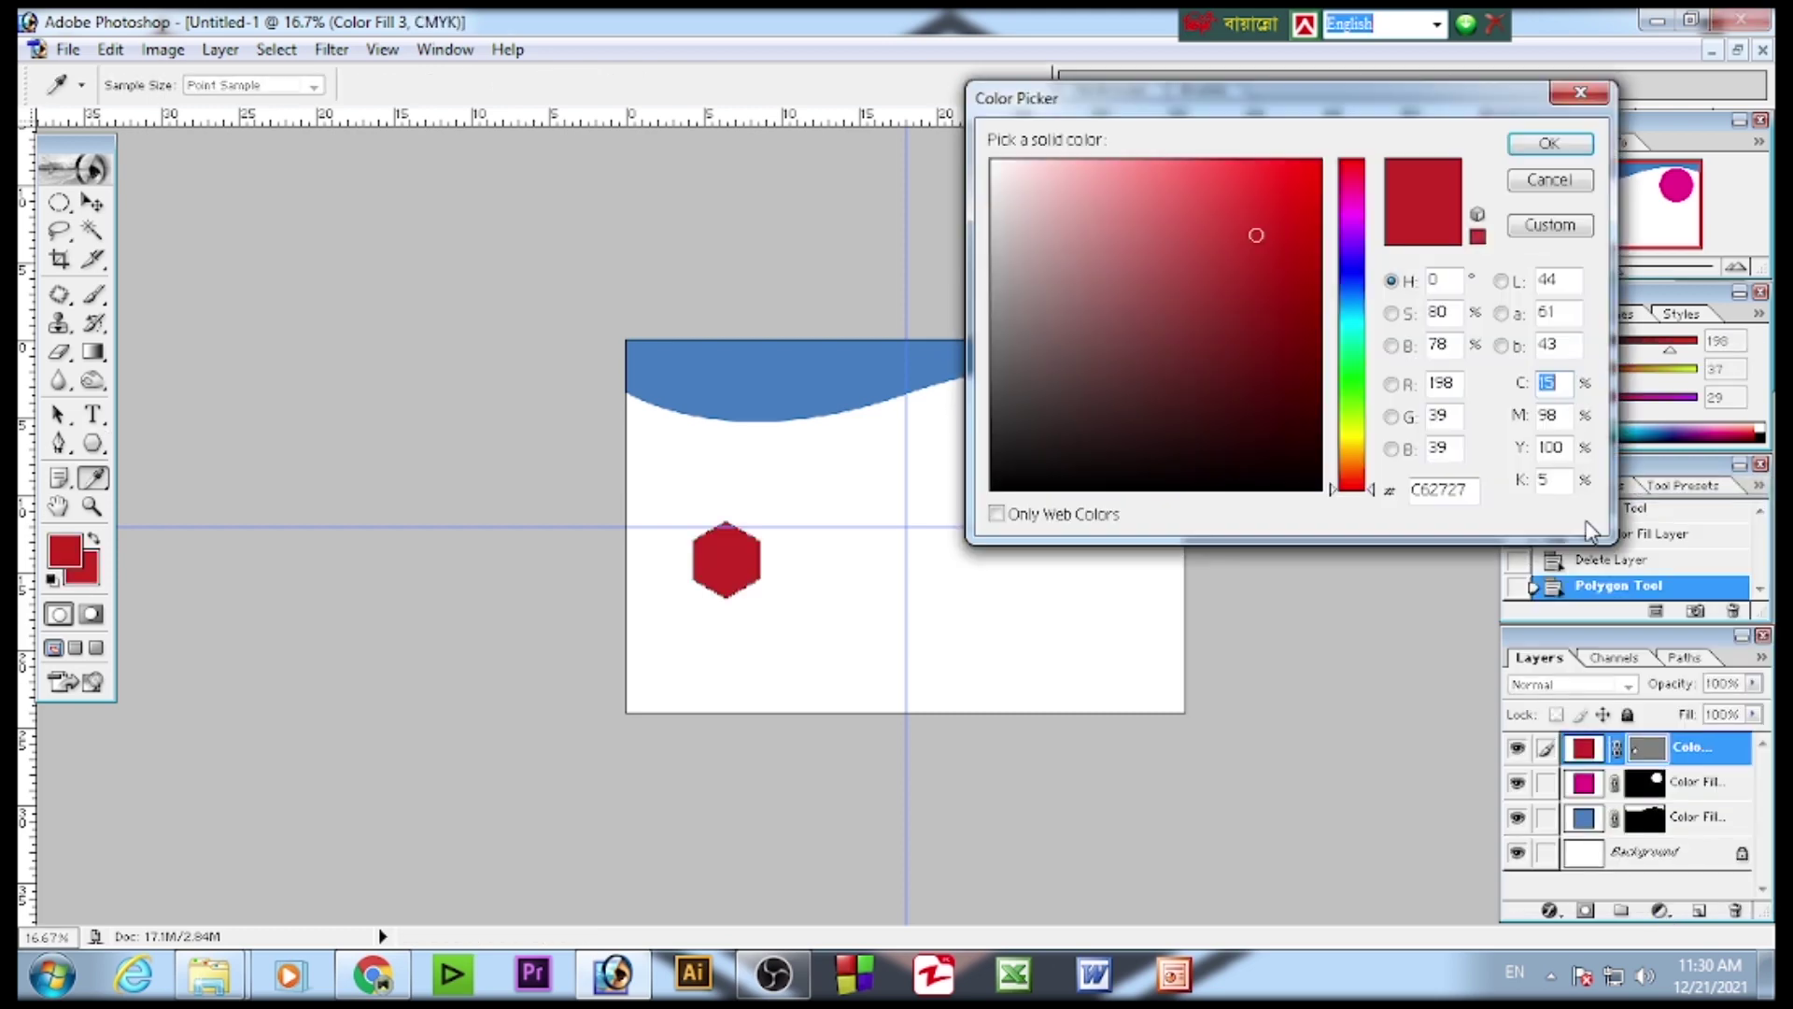
pyautogui.press('Return')
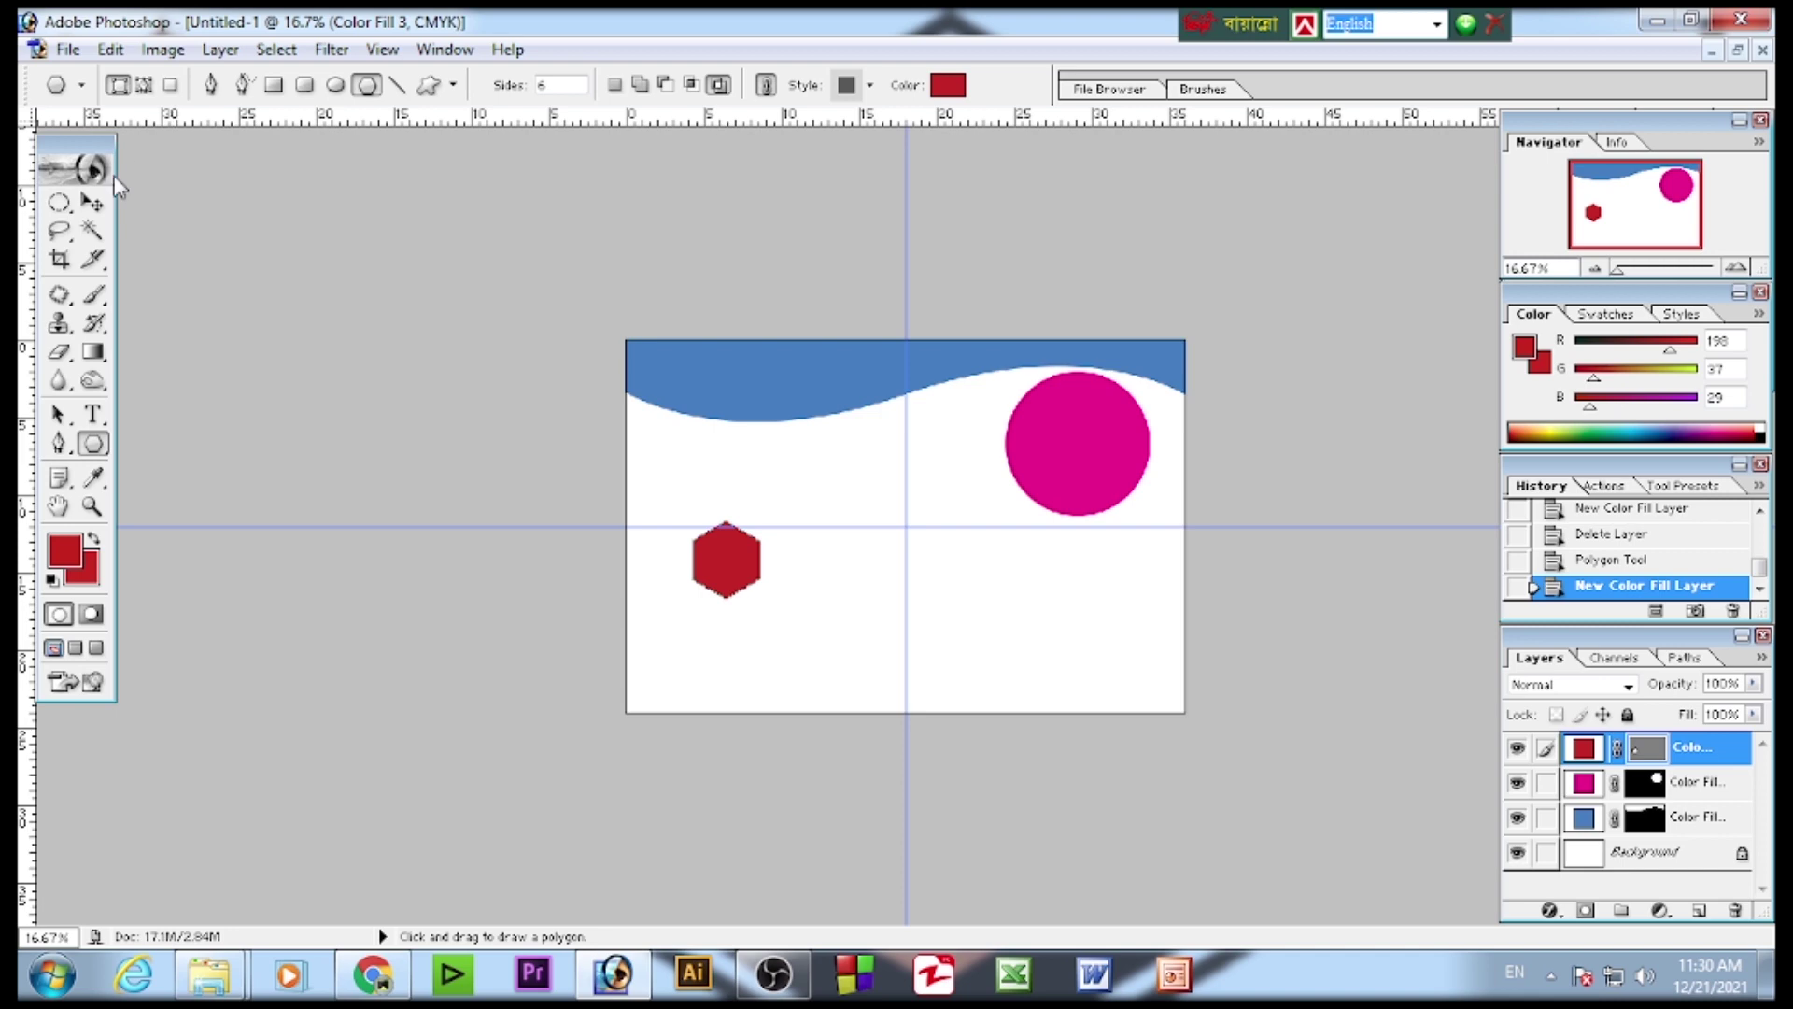
# - Move the red hexagon beneath the magenta circle and scale it proportionally to about 199%
pyautogui.click(92, 203)
pyautogui.moveTo(744, 589); pyautogui.dragTo(1096, 615)
pyautogui.hotkey('ctrl', 't')
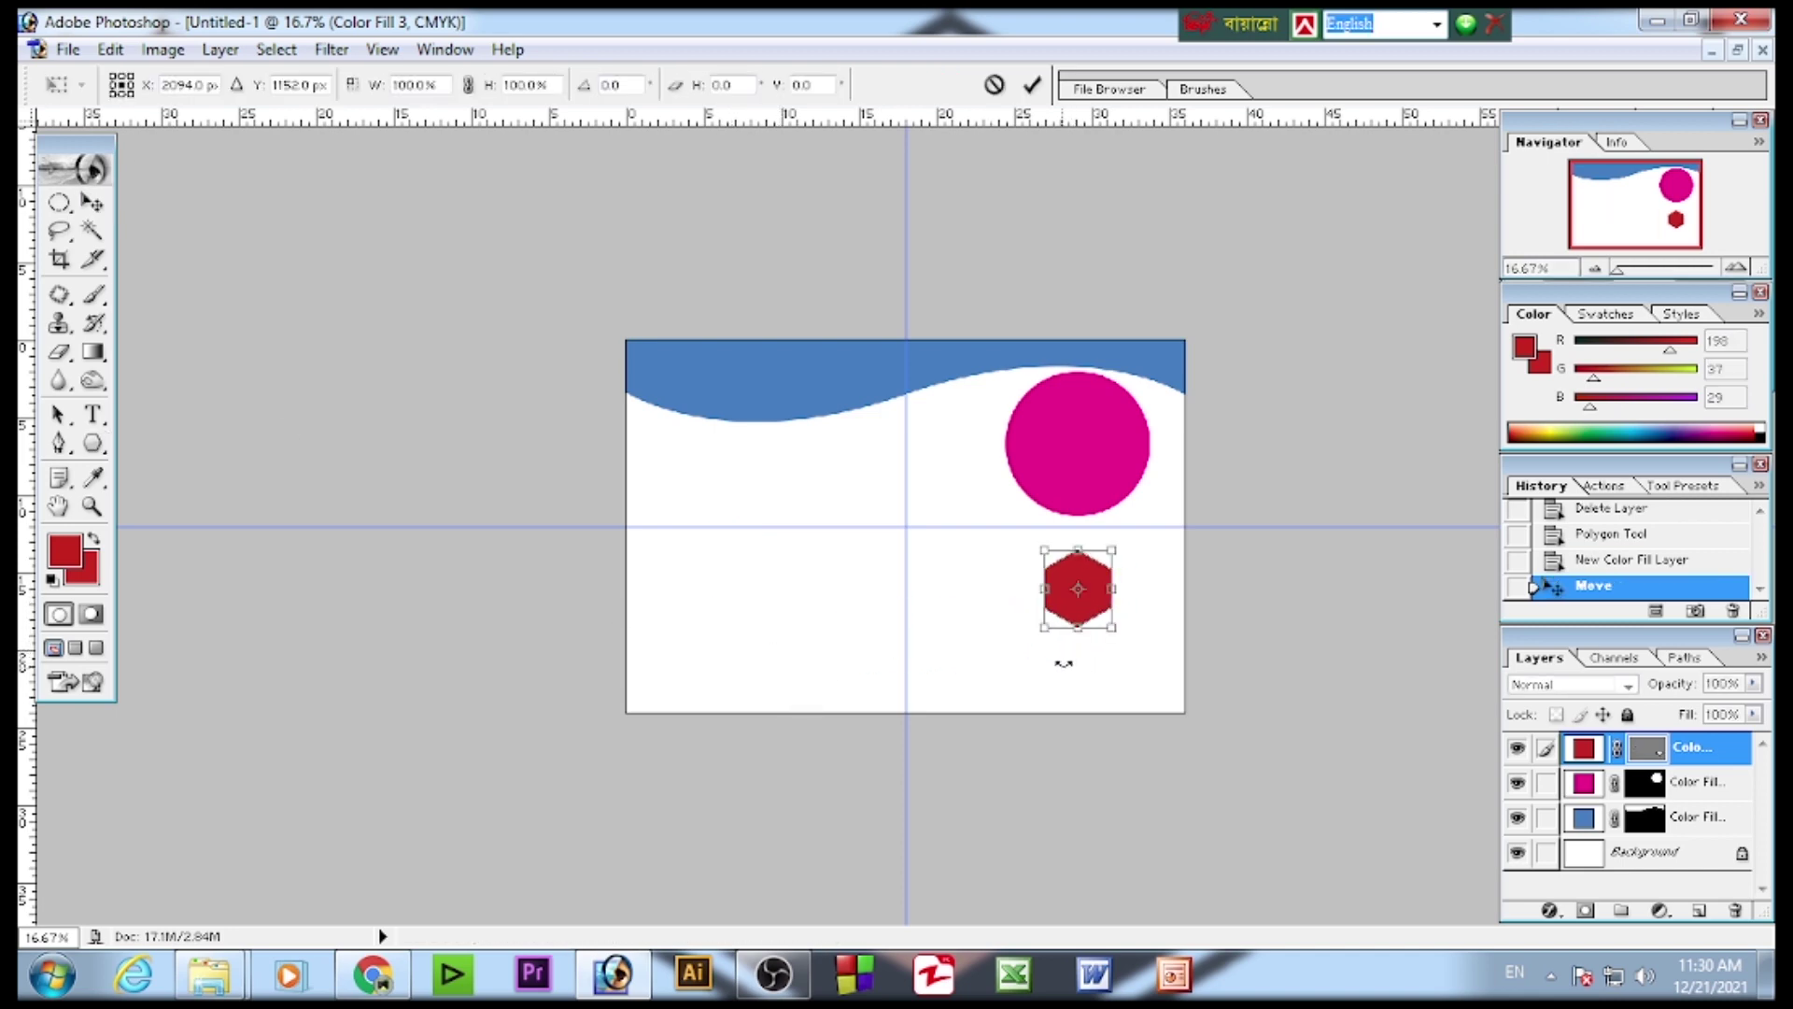
pyautogui.moveTo(1045, 625); pyautogui.dragTo(975, 702)
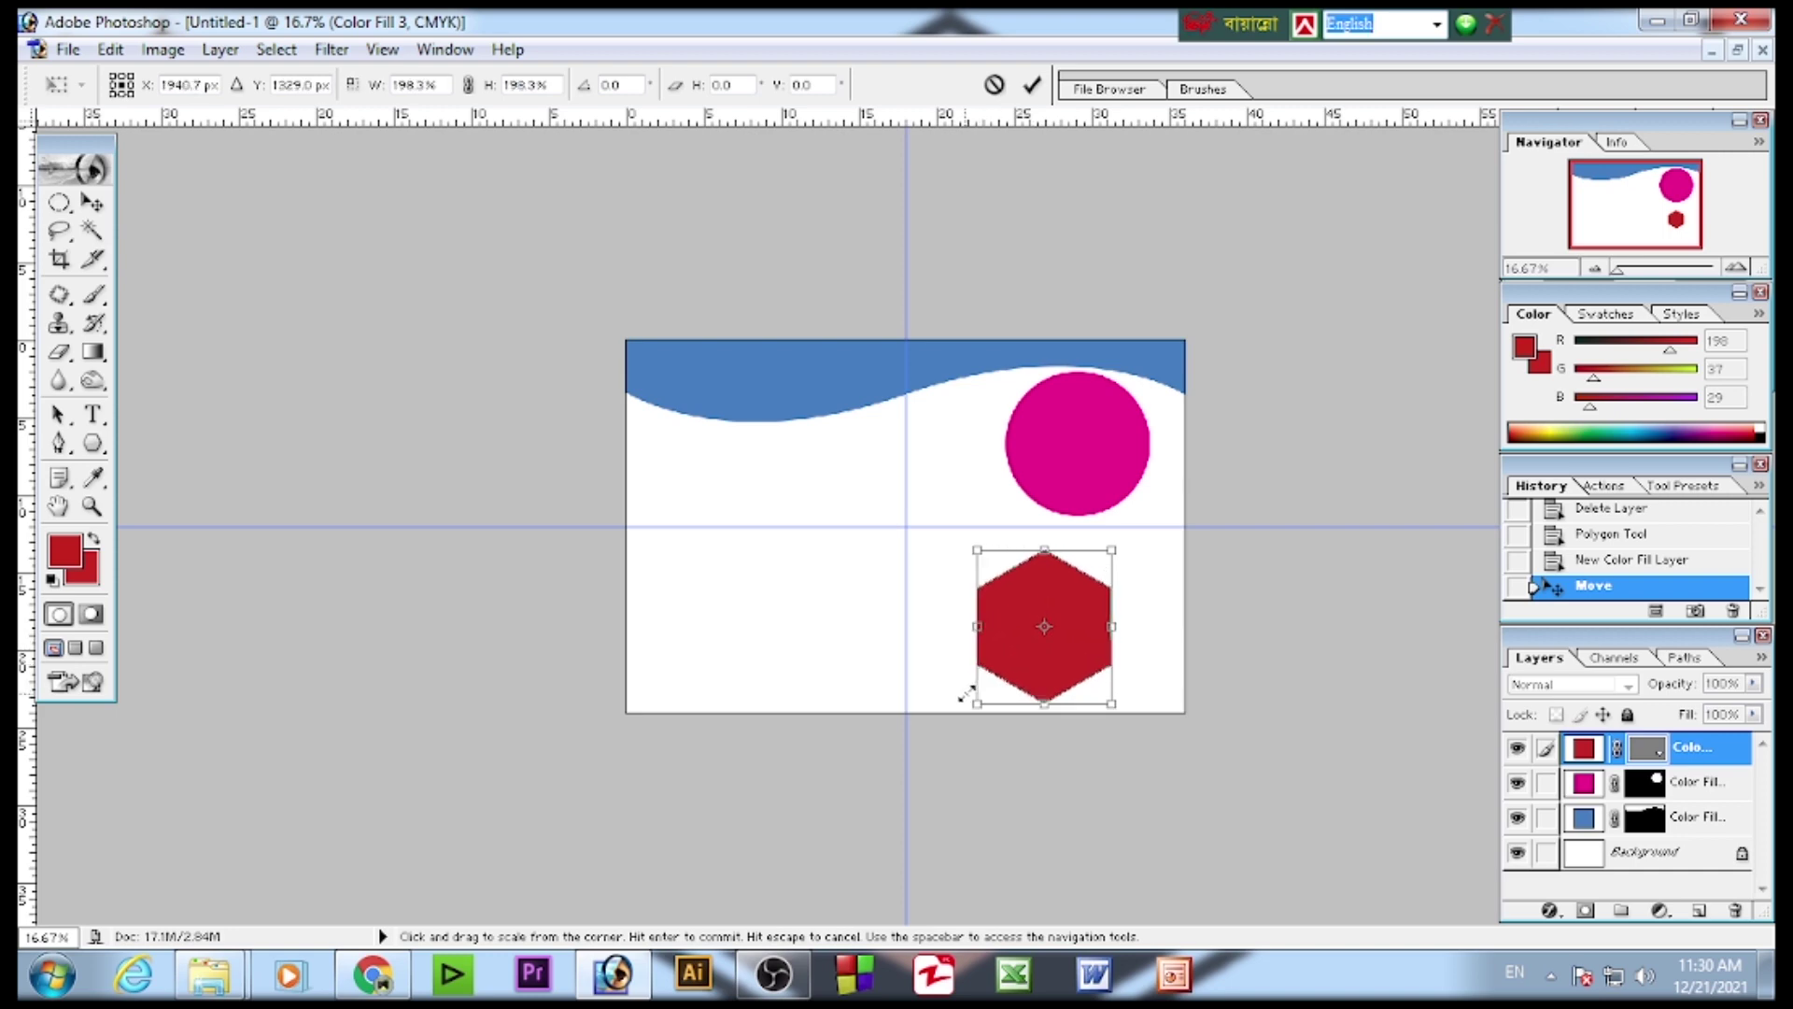
pyautogui.moveTo(1087, 654); pyautogui.dragTo(1123, 630)
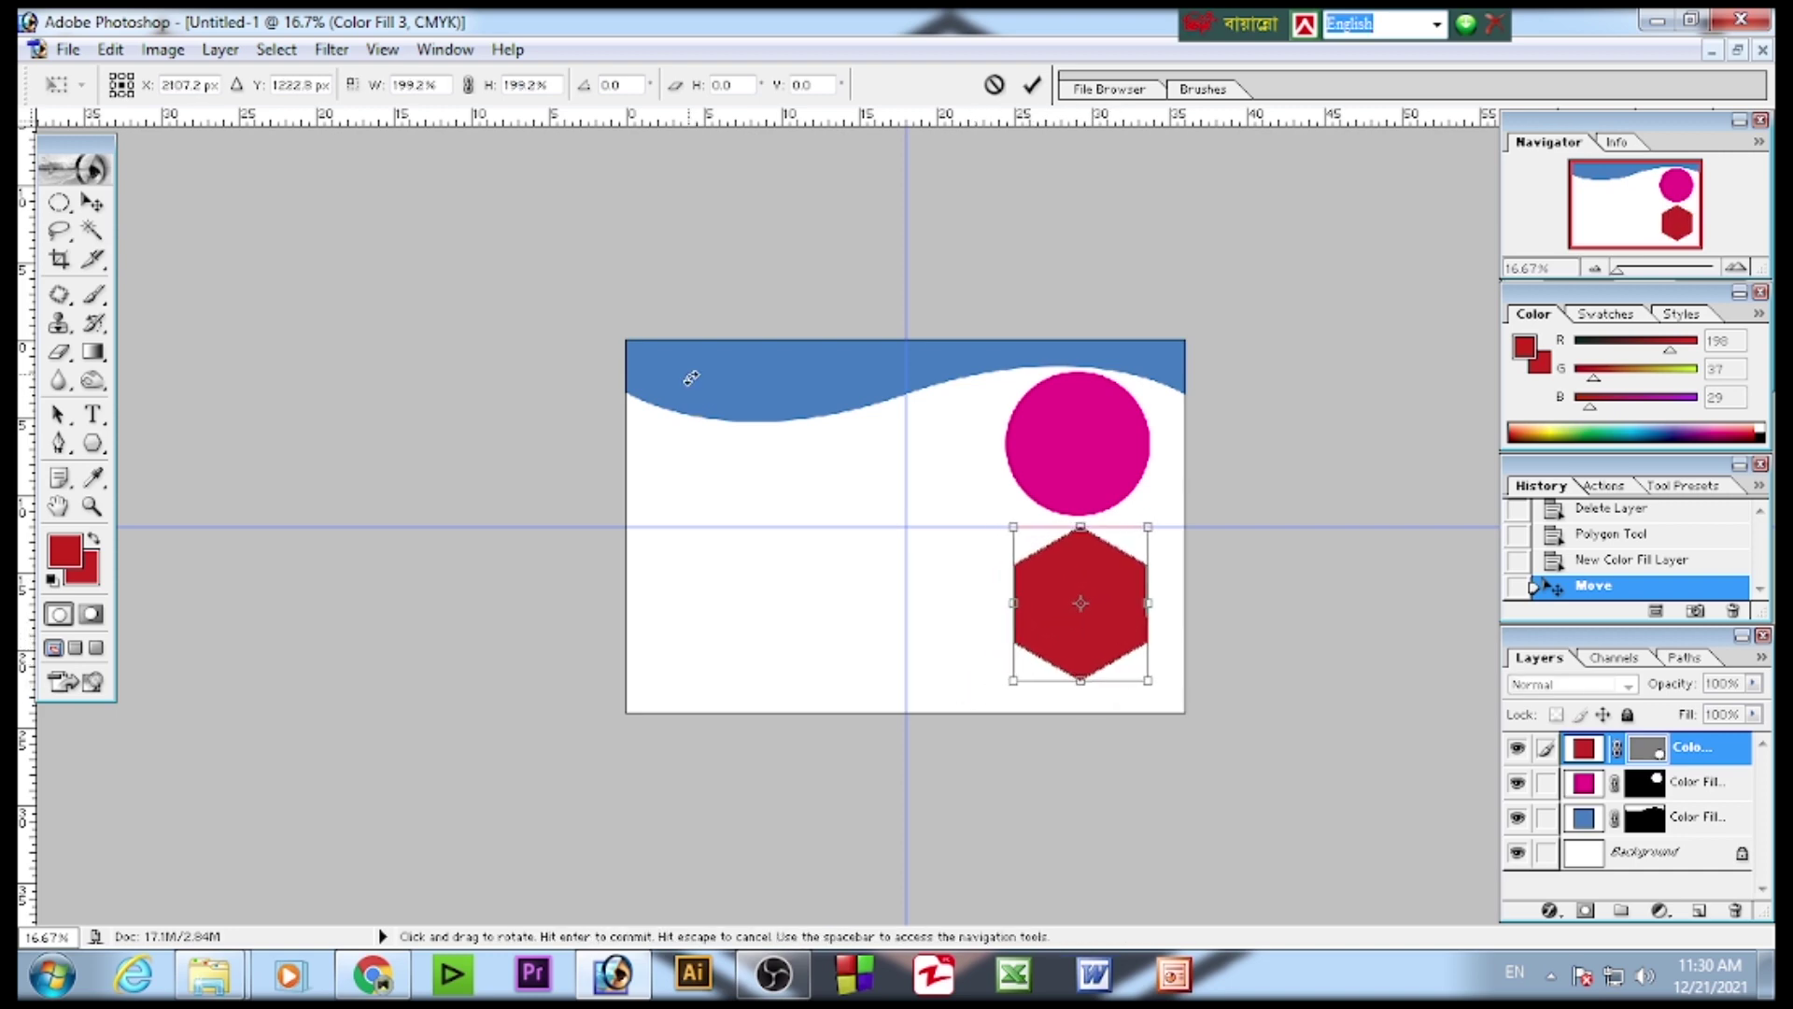
pyautogui.click(1031, 84)
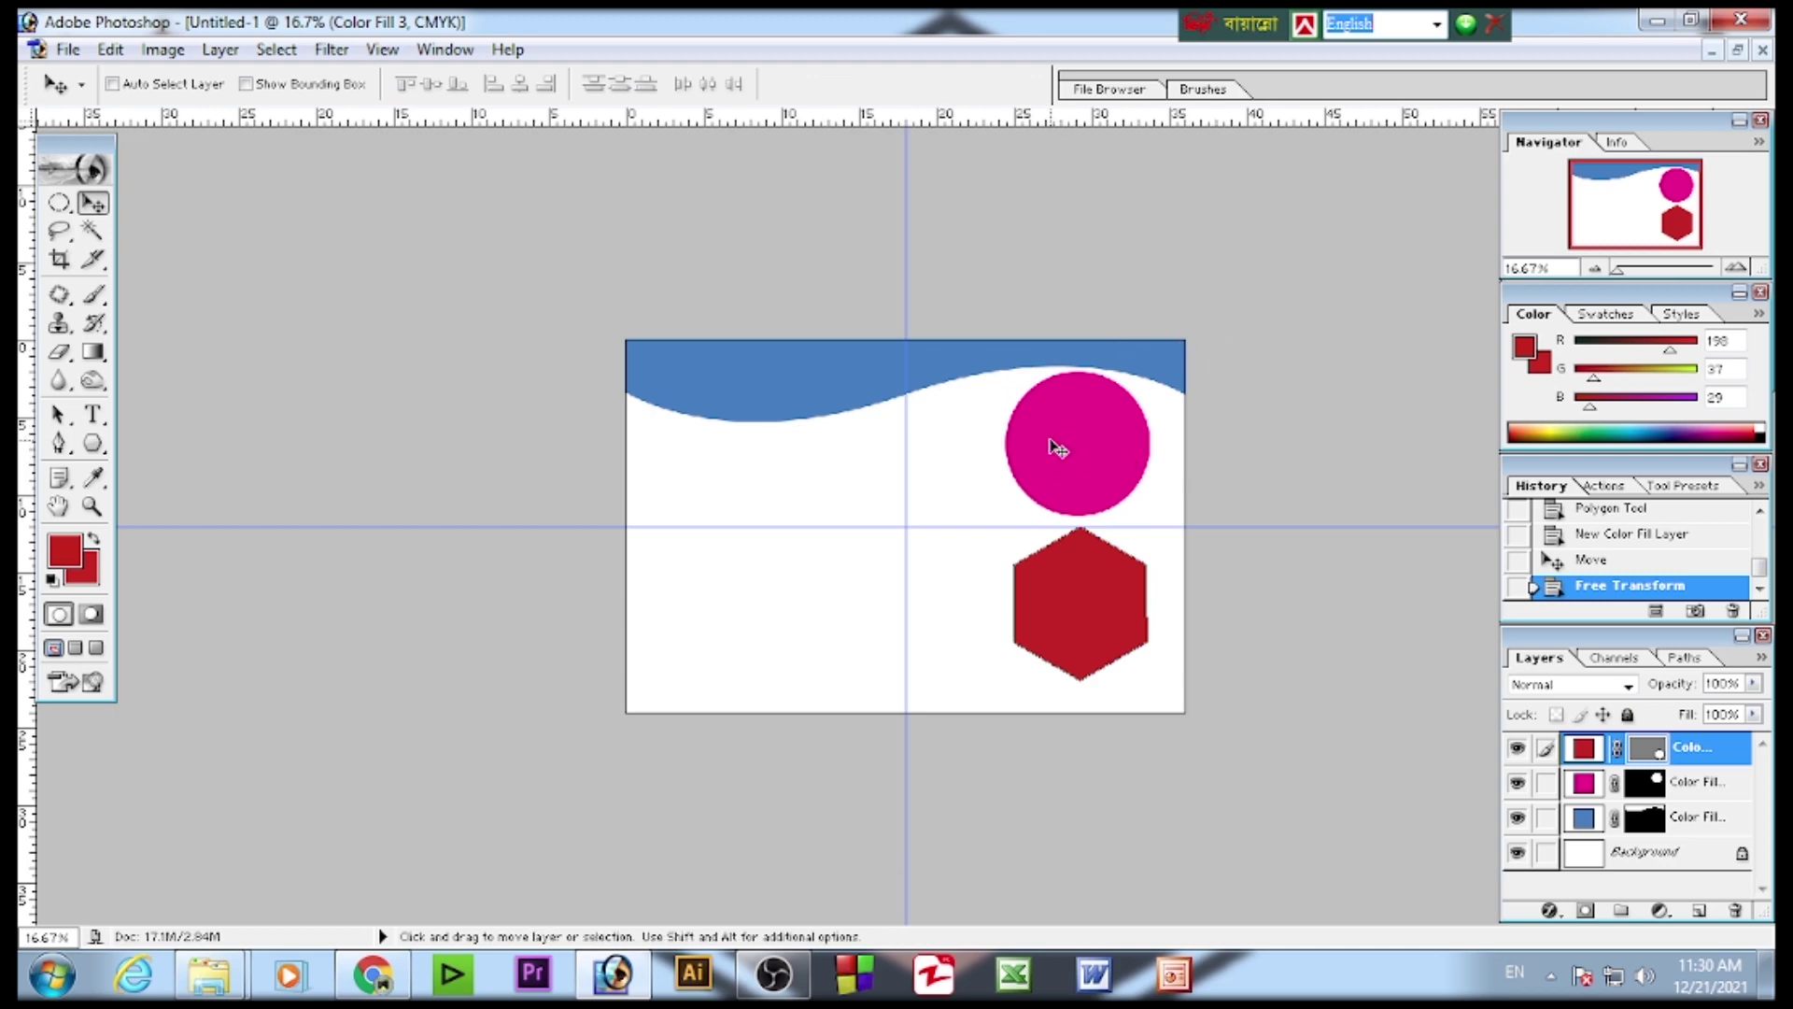
# - Draw an arrow with the Custom Shape tool, about 15 inches long, on the canvas's lower left
pyautogui.click(97, 444)
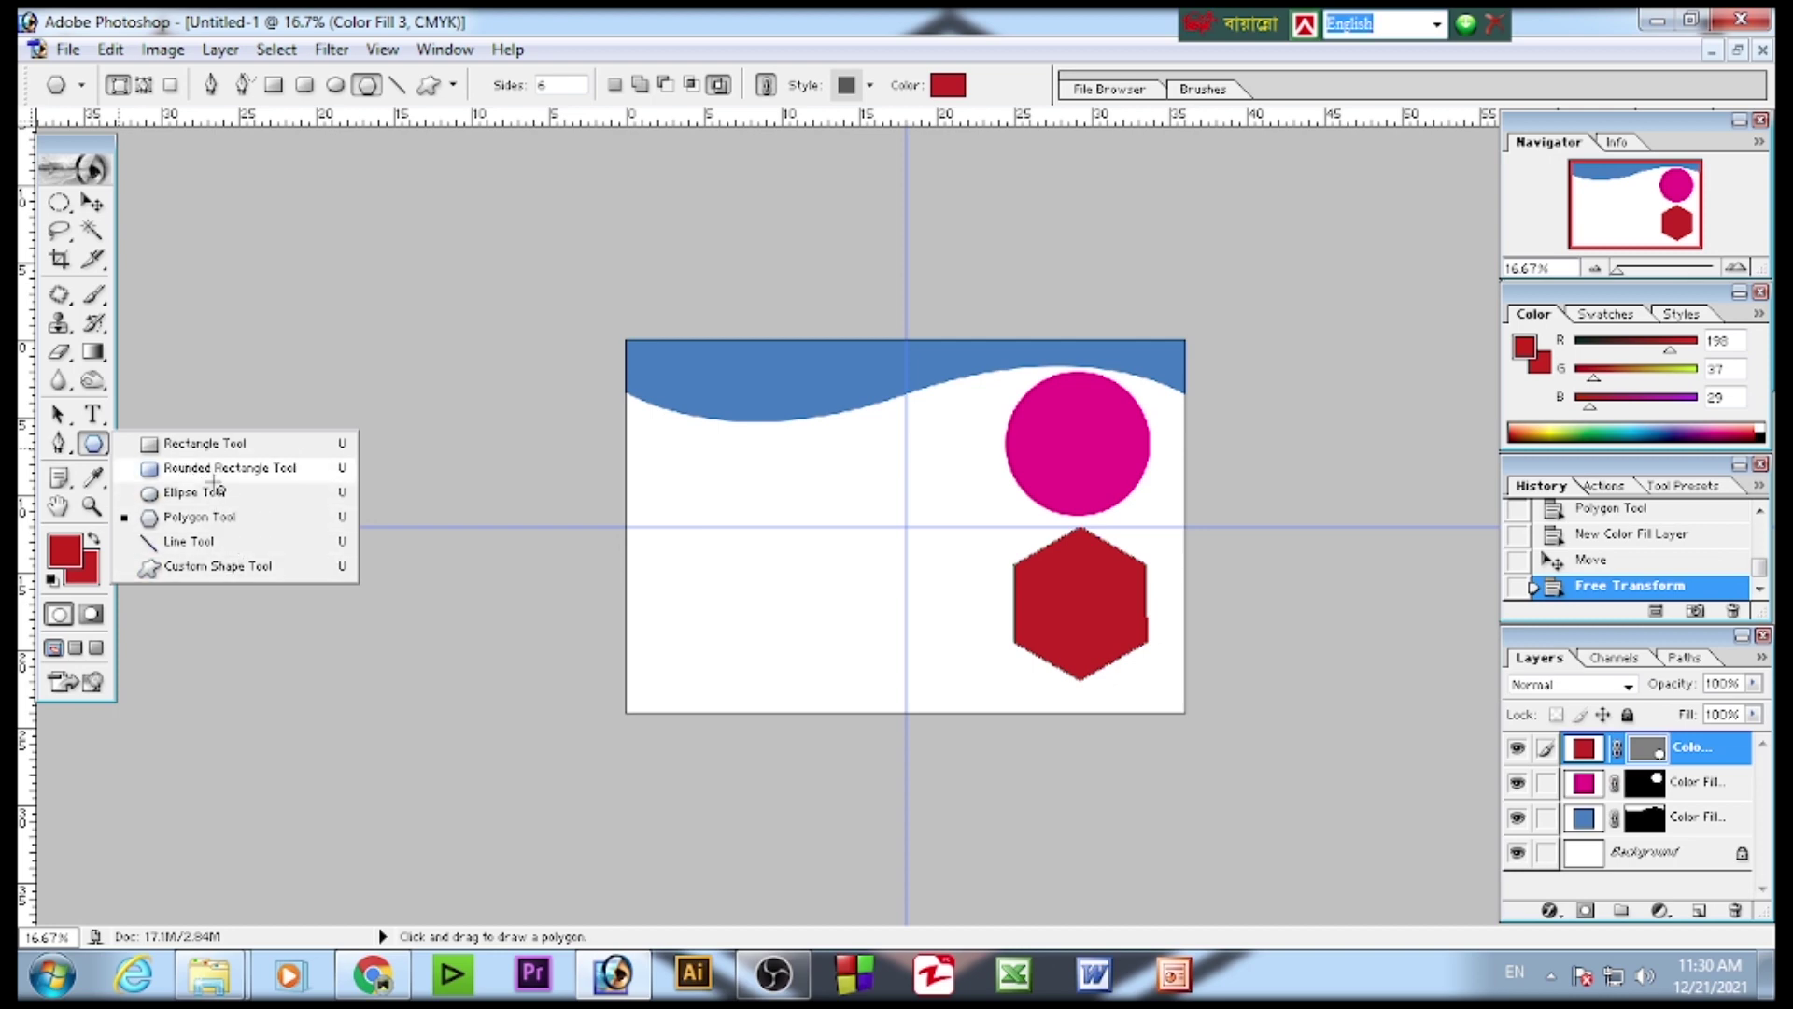
pyautogui.click(245, 566)
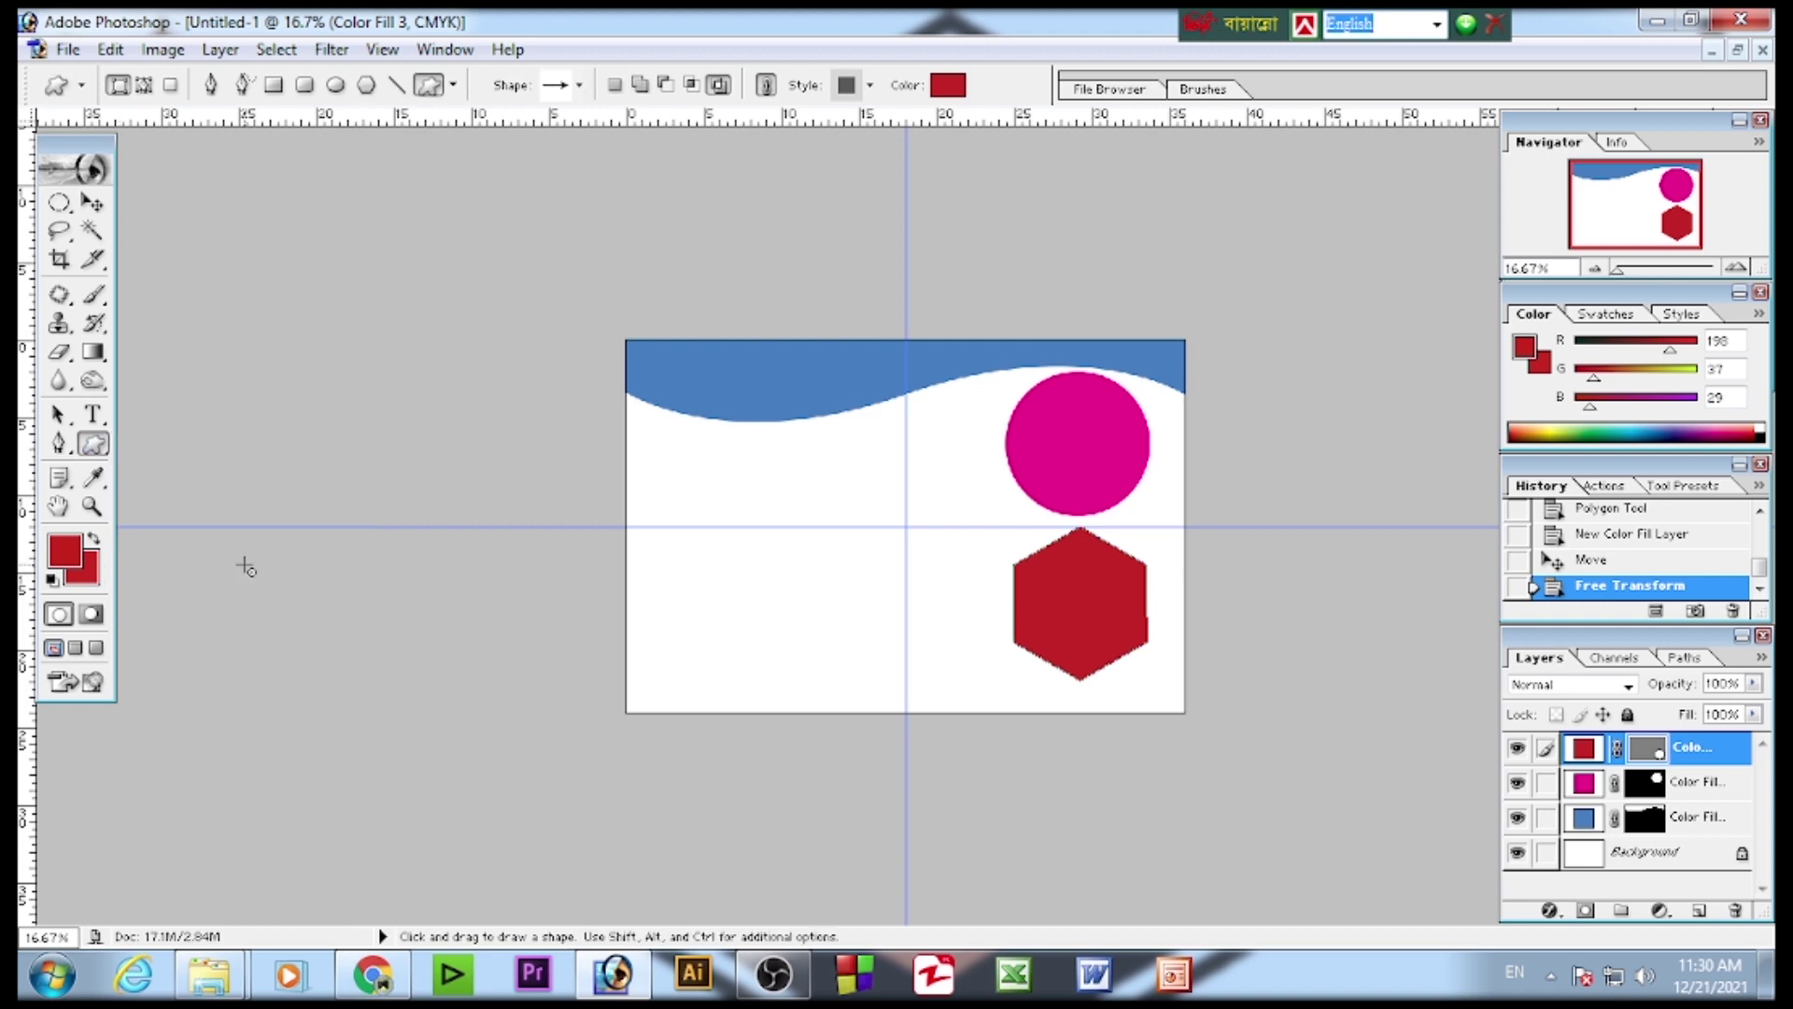
pyautogui.moveTo(648, 617); pyautogui.dragTo(885, 644)
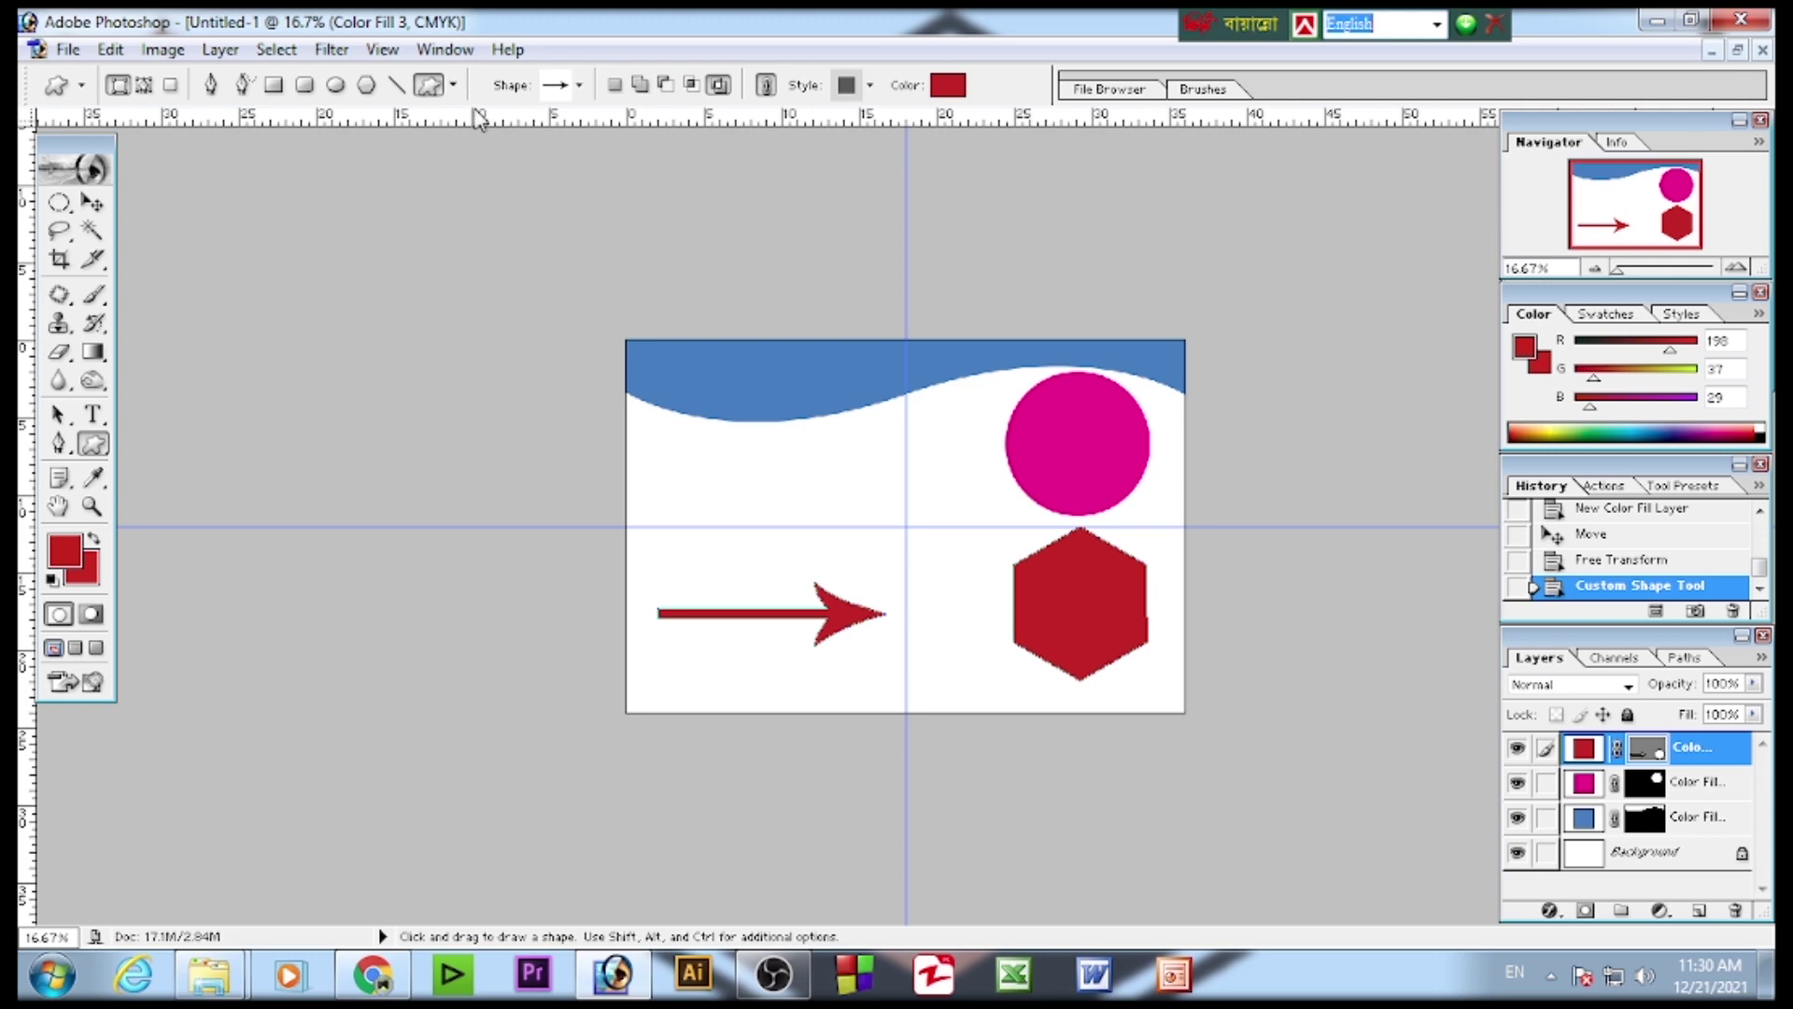
# - Set the custom shape options to a fixed size of 45 in wide and 32 in high
pyautogui.click(455, 86)
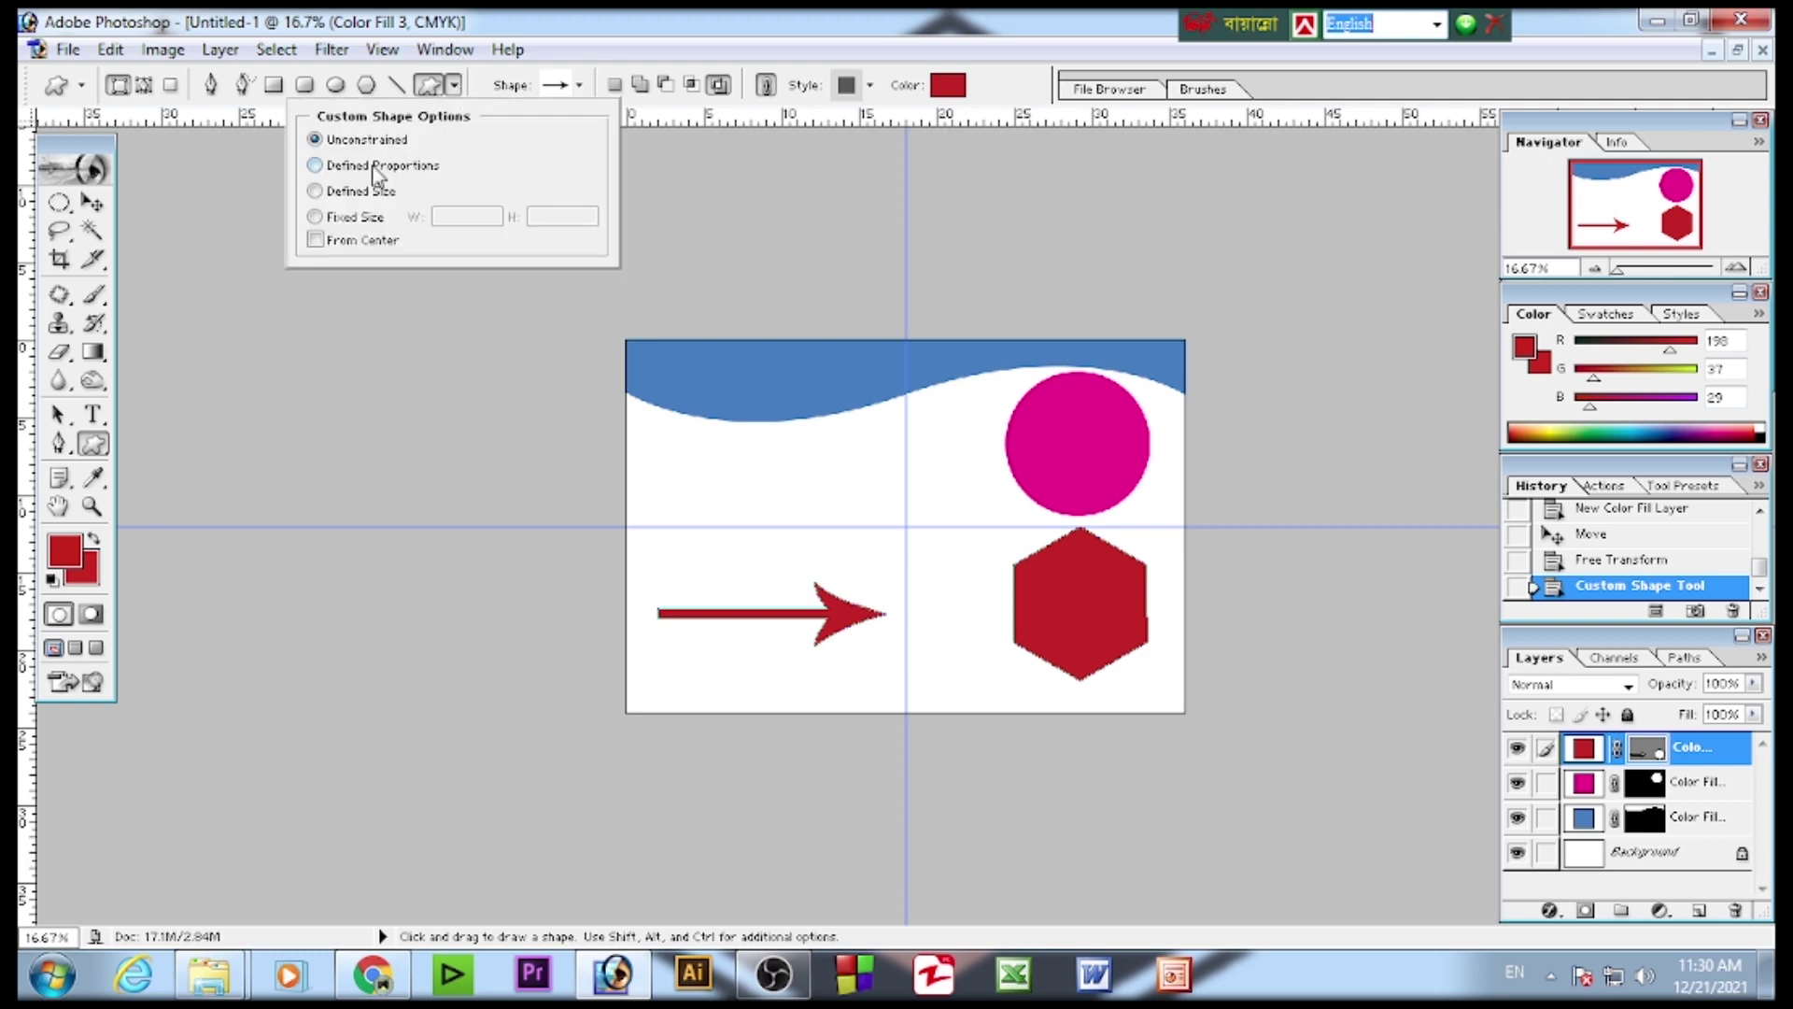
pyautogui.click(354, 223)
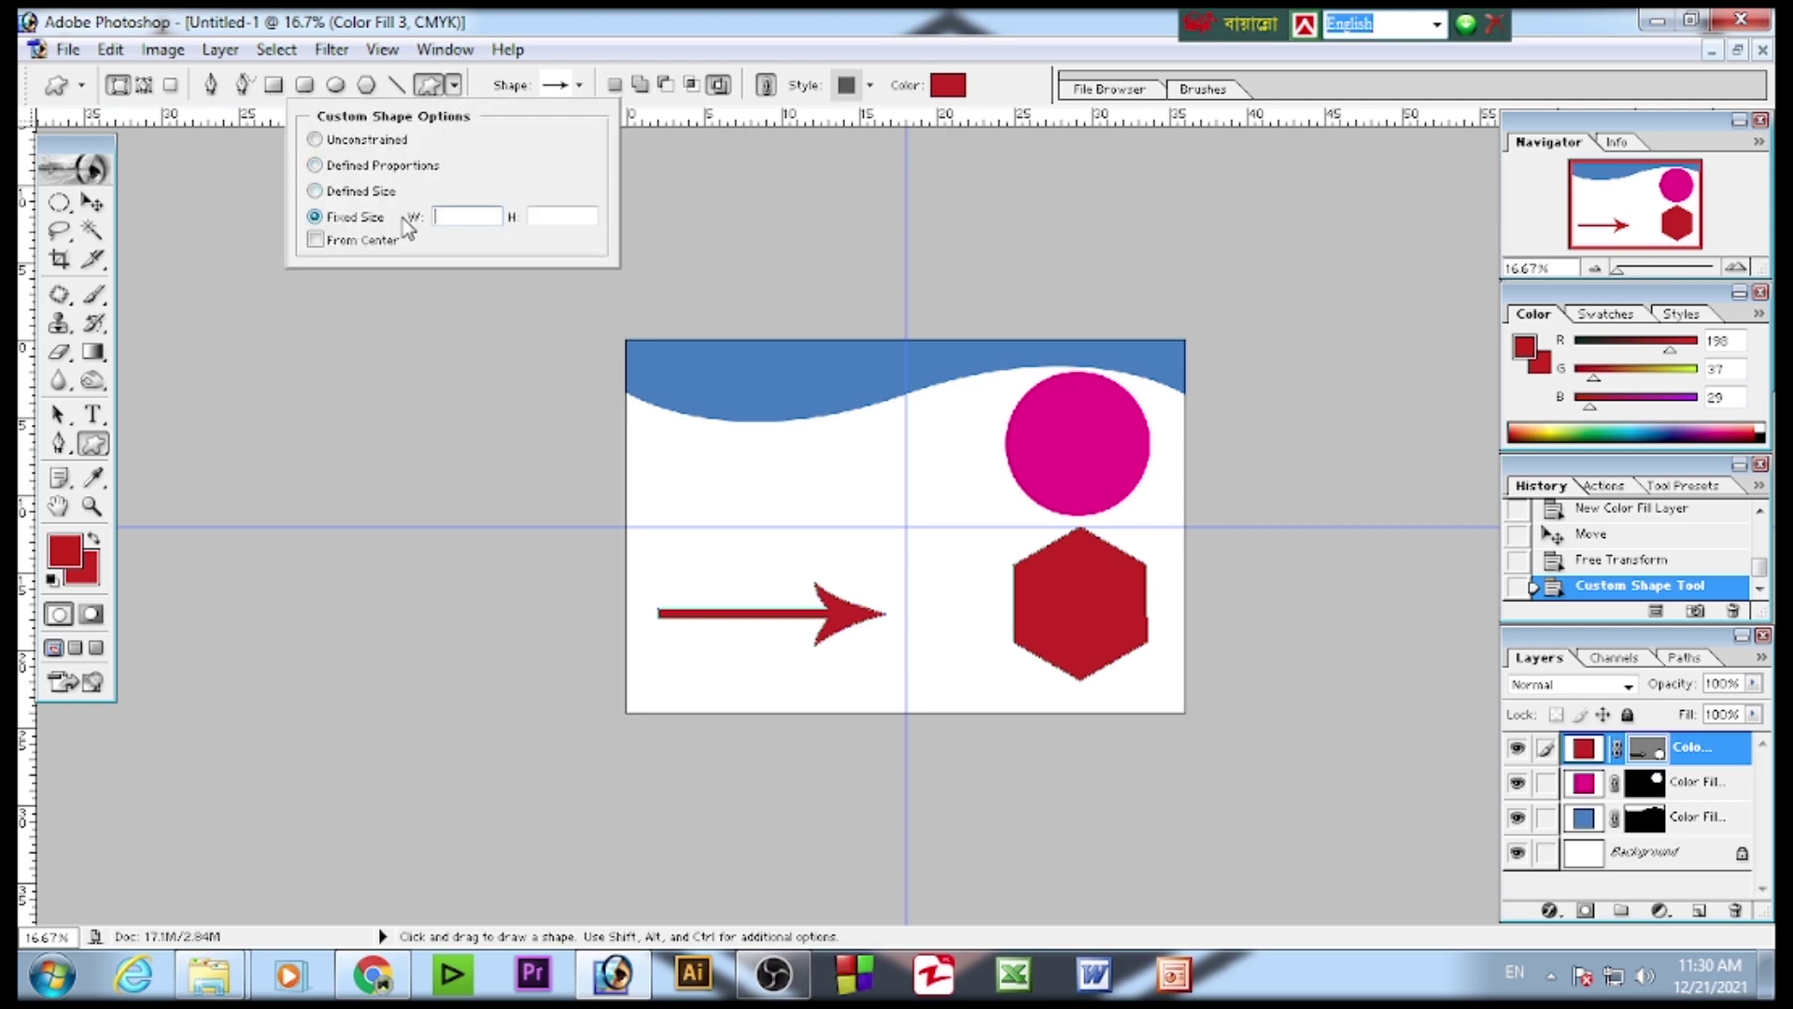
pyautogui.write('15')
pyautogui.press('Tab')
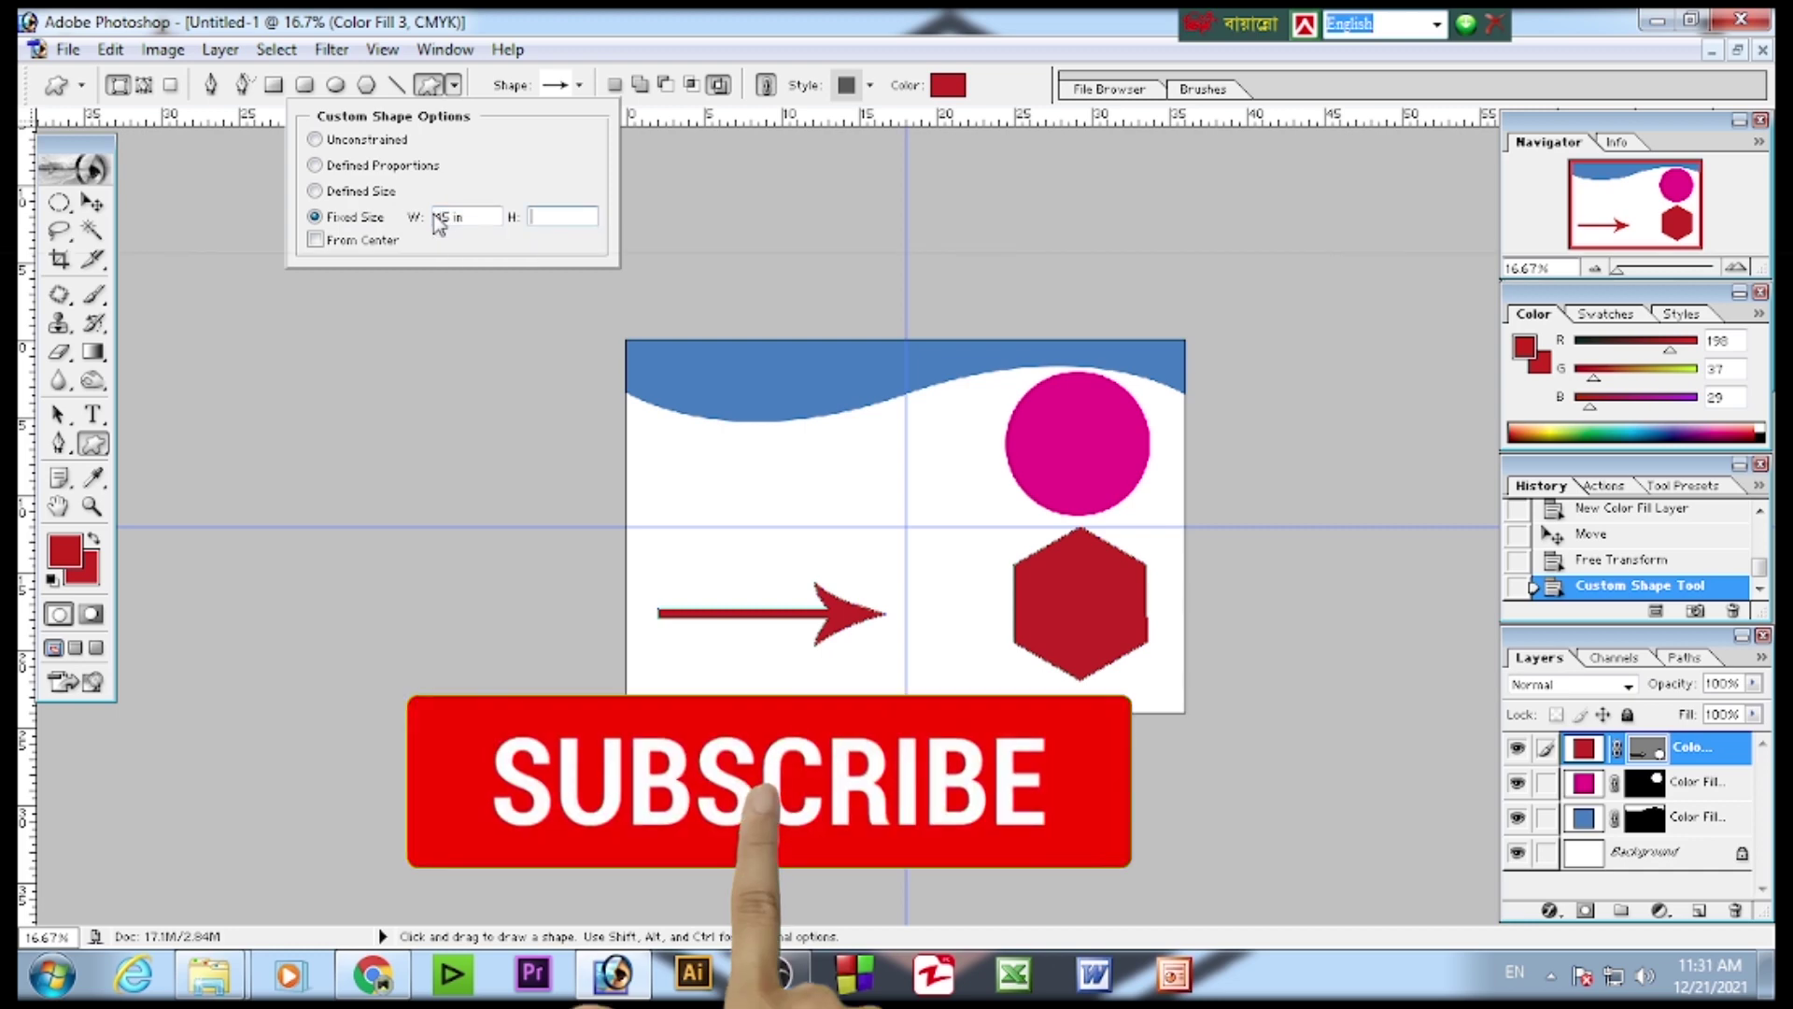
pyautogui.write('32')
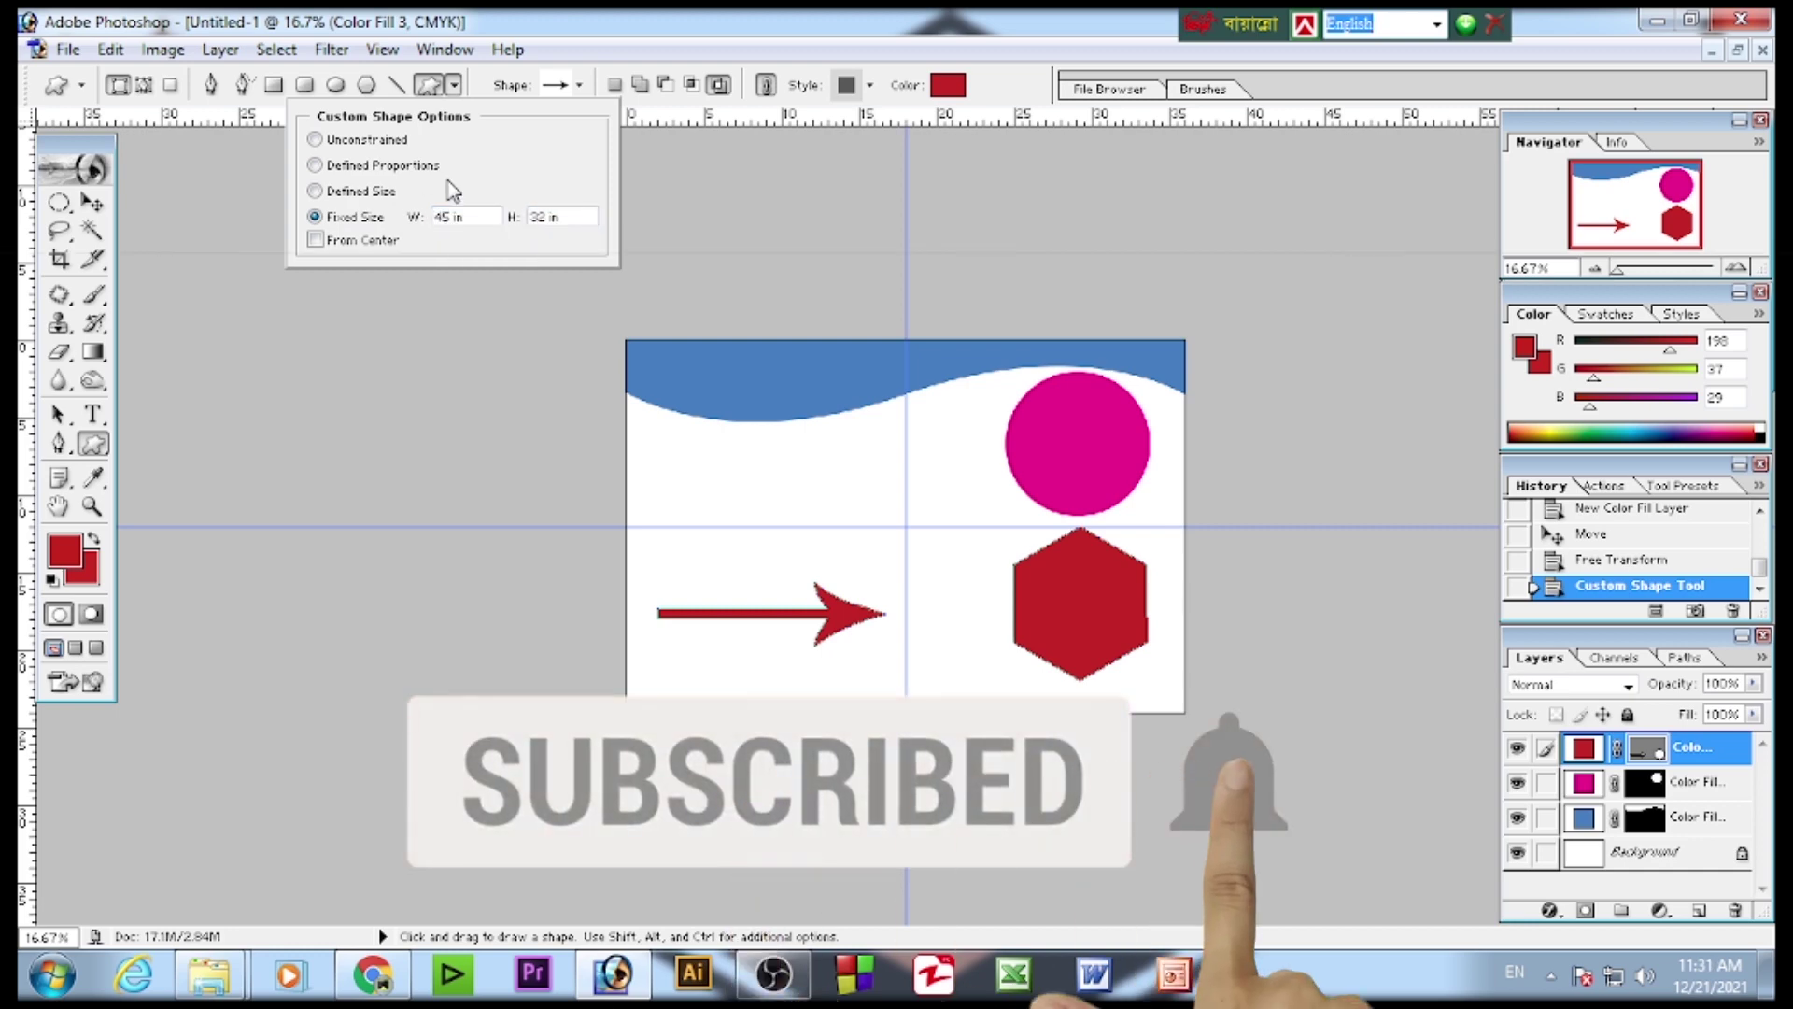
# - Try moving the arrow, undo the move and the arrow itself, and shift the red hexagon slightly down
pyautogui.click(92, 202)
pyautogui.moveTo(863, 626)
pyautogui.mouseDown()
pyautogui.moveTo(832, 593)
pyautogui.moveTo(859, 583)
pyautogui.moveTo(861, 618)
pyautogui.mouseUp()
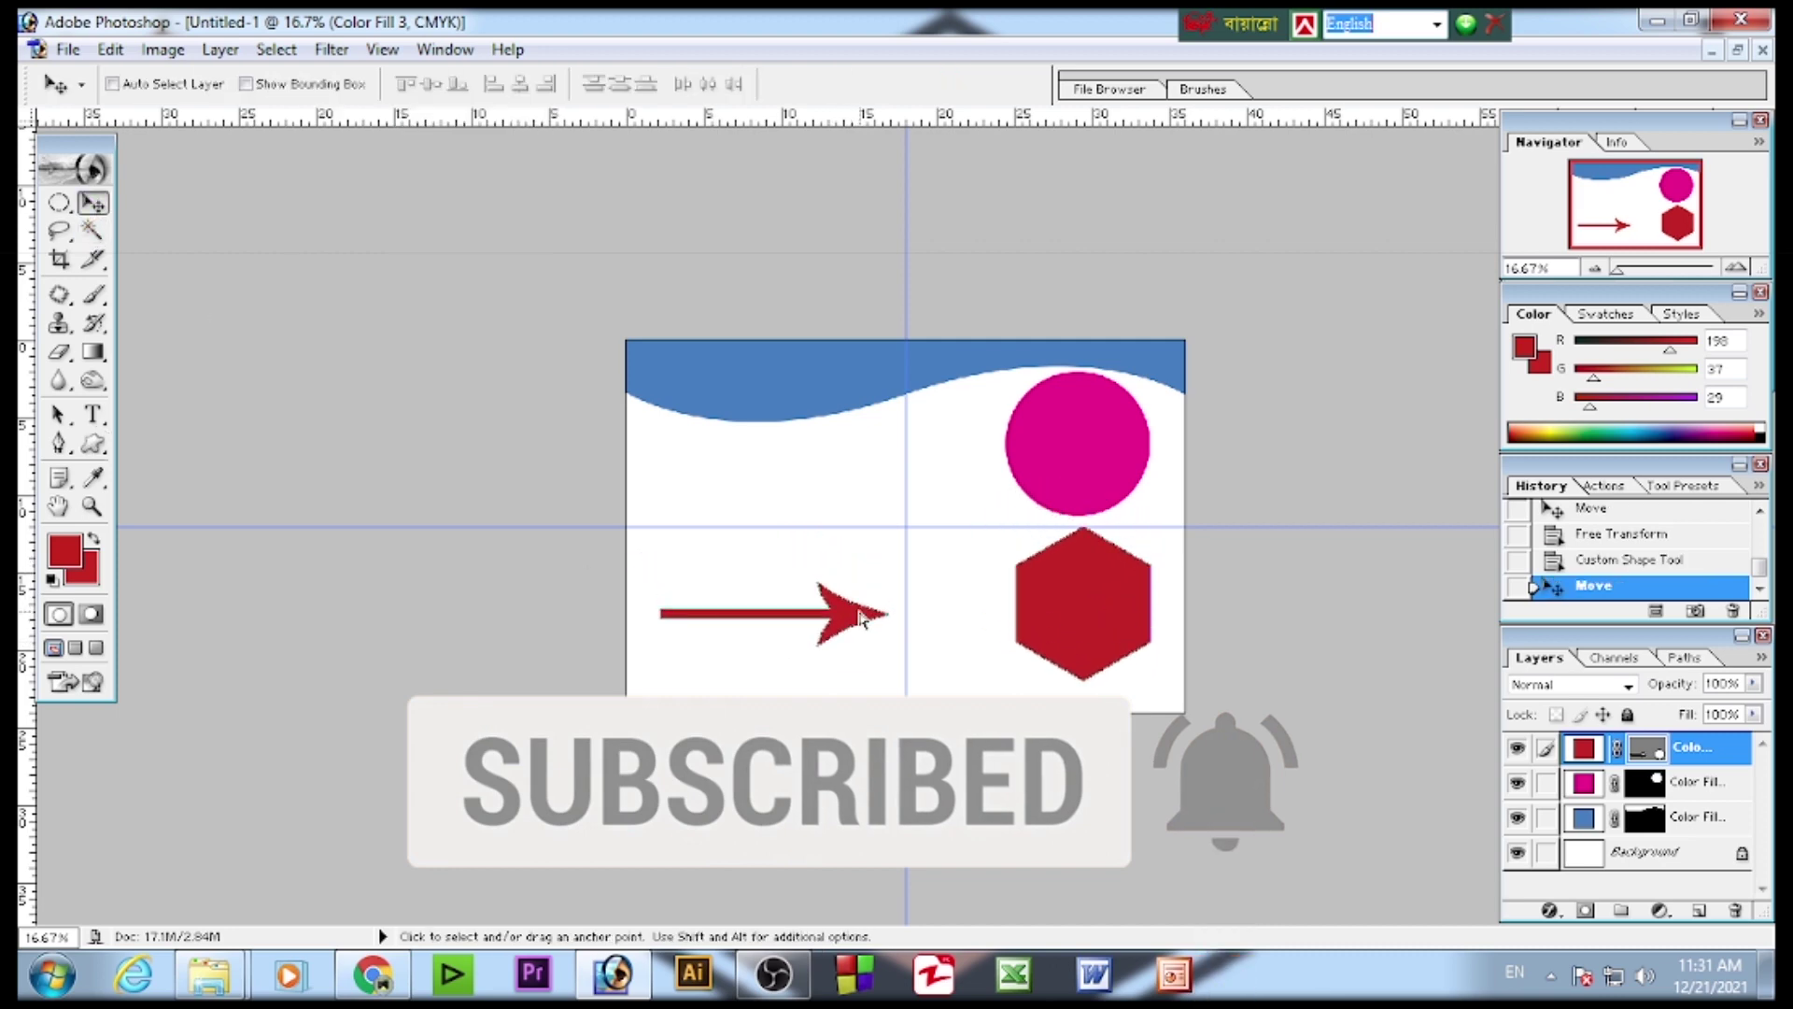
pyautogui.hotkey('ctrl', 'alt', 'z')
pyautogui.hotkey('ctrl', 'alt', 'z')
pyautogui.moveTo(1098, 614)
pyautogui.mouseDown()
pyautogui.moveTo(1077, 628)
pyautogui.moveTo(1100, 622)
pyautogui.mouseUp()
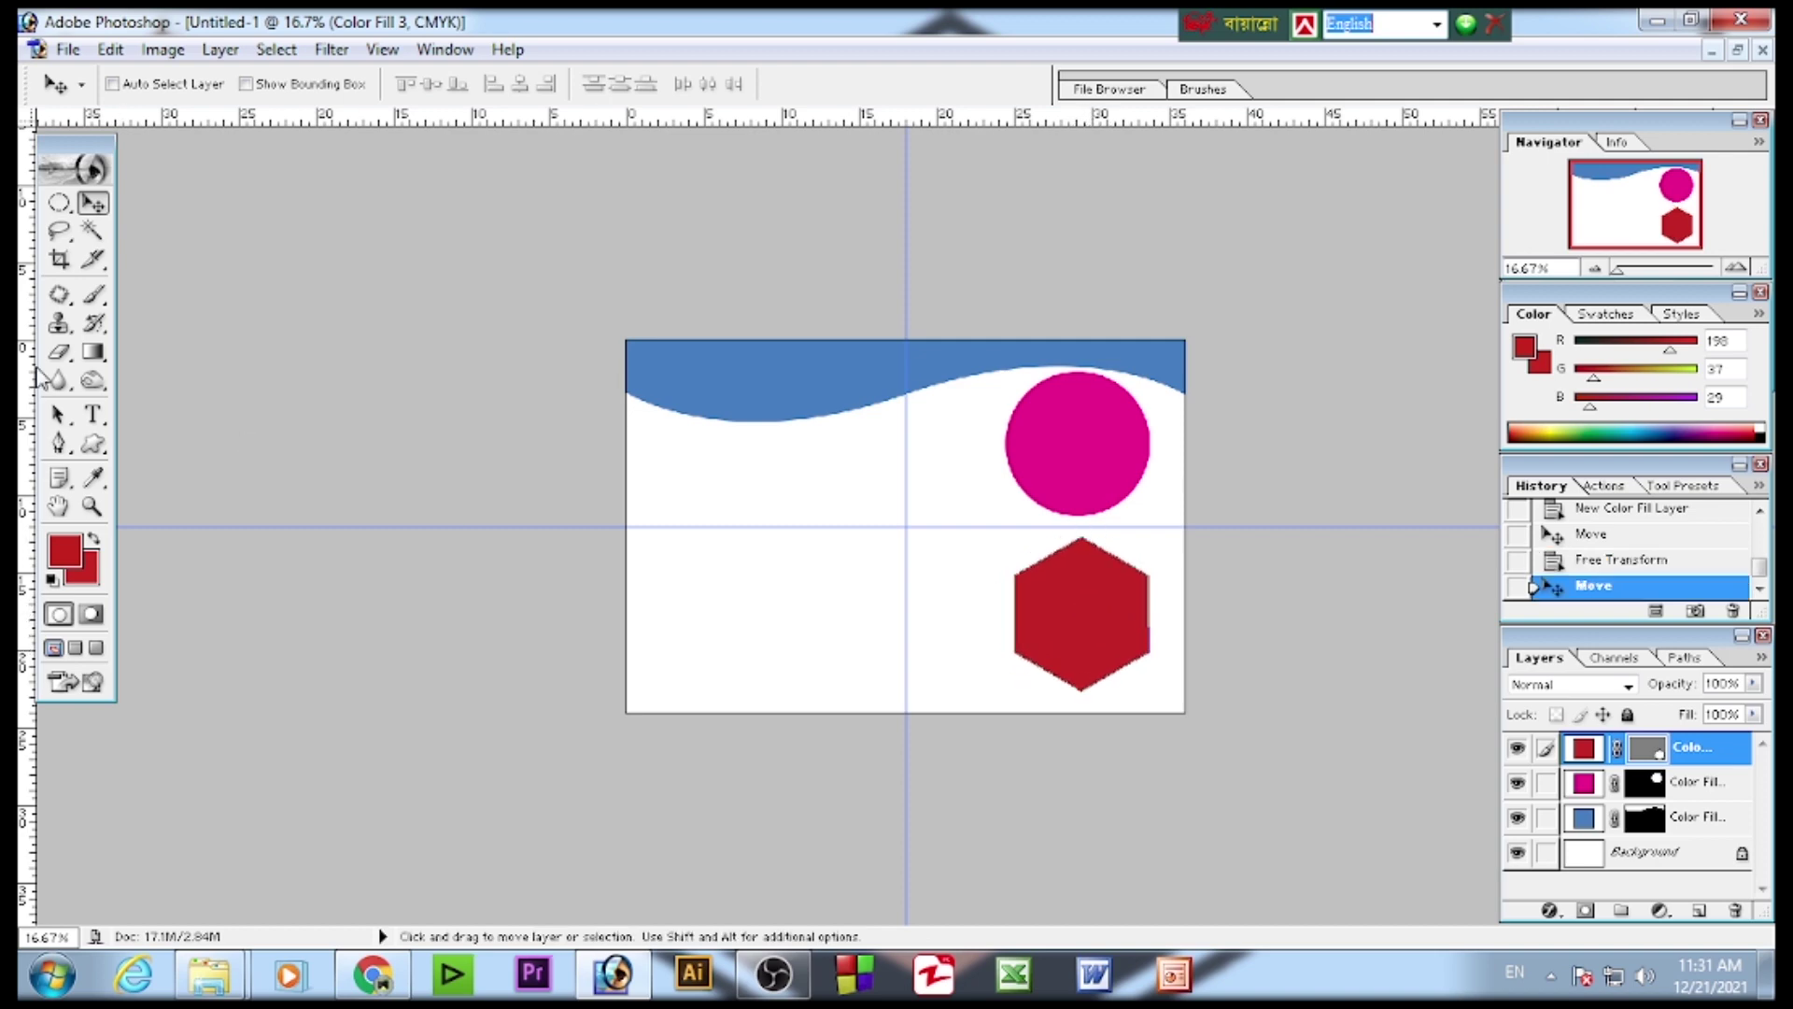
# - Place a 45 × 32 inch arrow shape starting at the canvas's lower left and another starting just below the hexagon
pyautogui.click(93, 443)
pyautogui.click(683, 611)
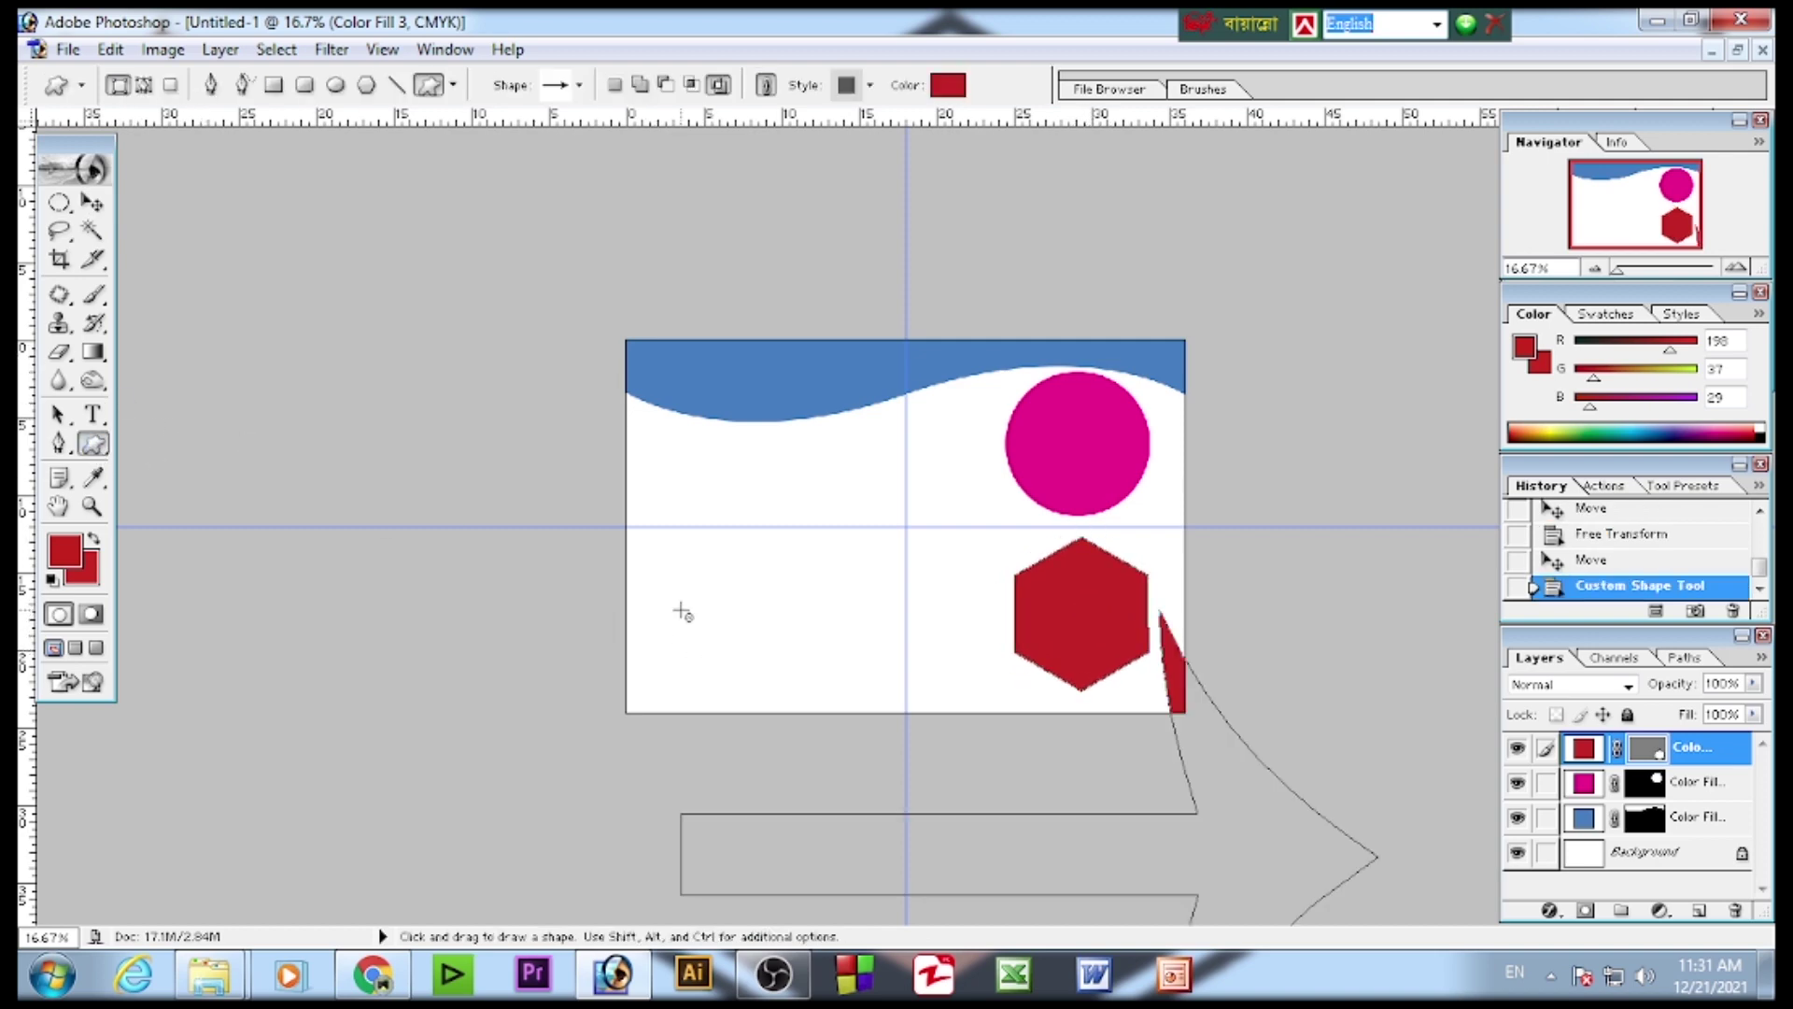
pyautogui.click(1123, 741)
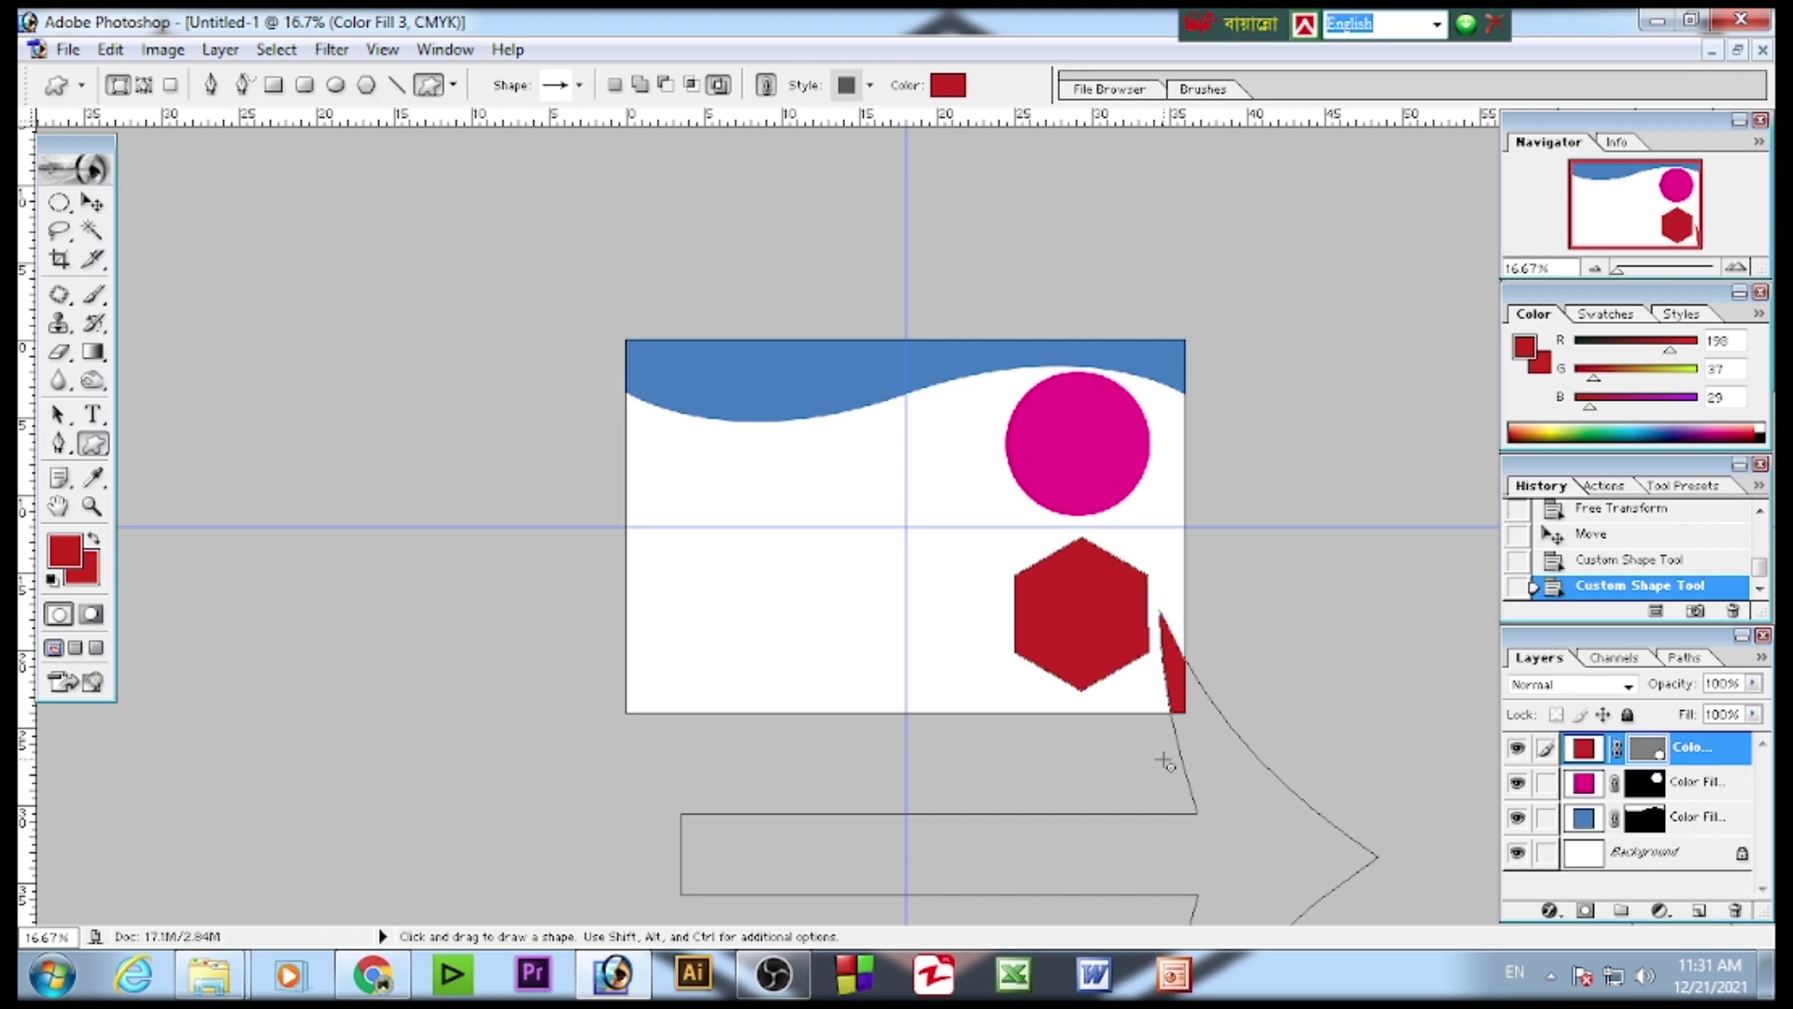
# - Add a grey 7D7D7D solid color fill layer and clip it to the red hexagon-and-arrow layer below
pyautogui.click(1660, 911)
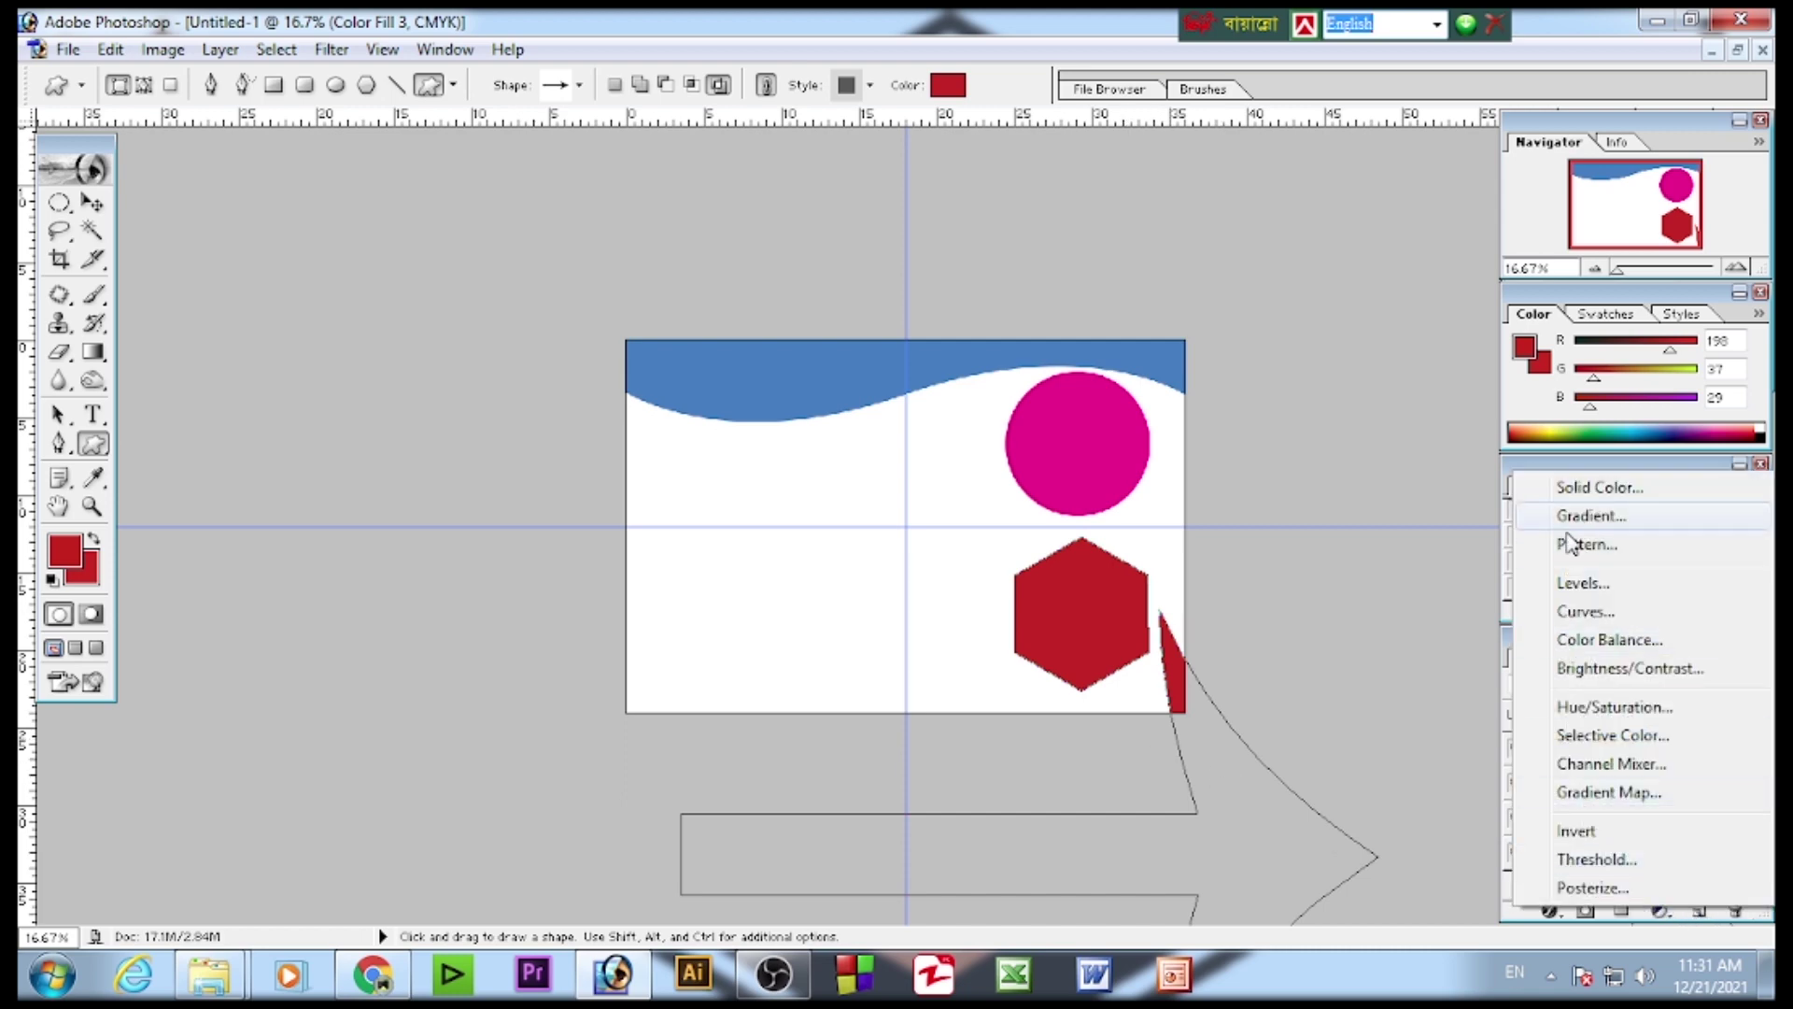
pyautogui.click(1578, 490)
pyautogui.click(992, 328)
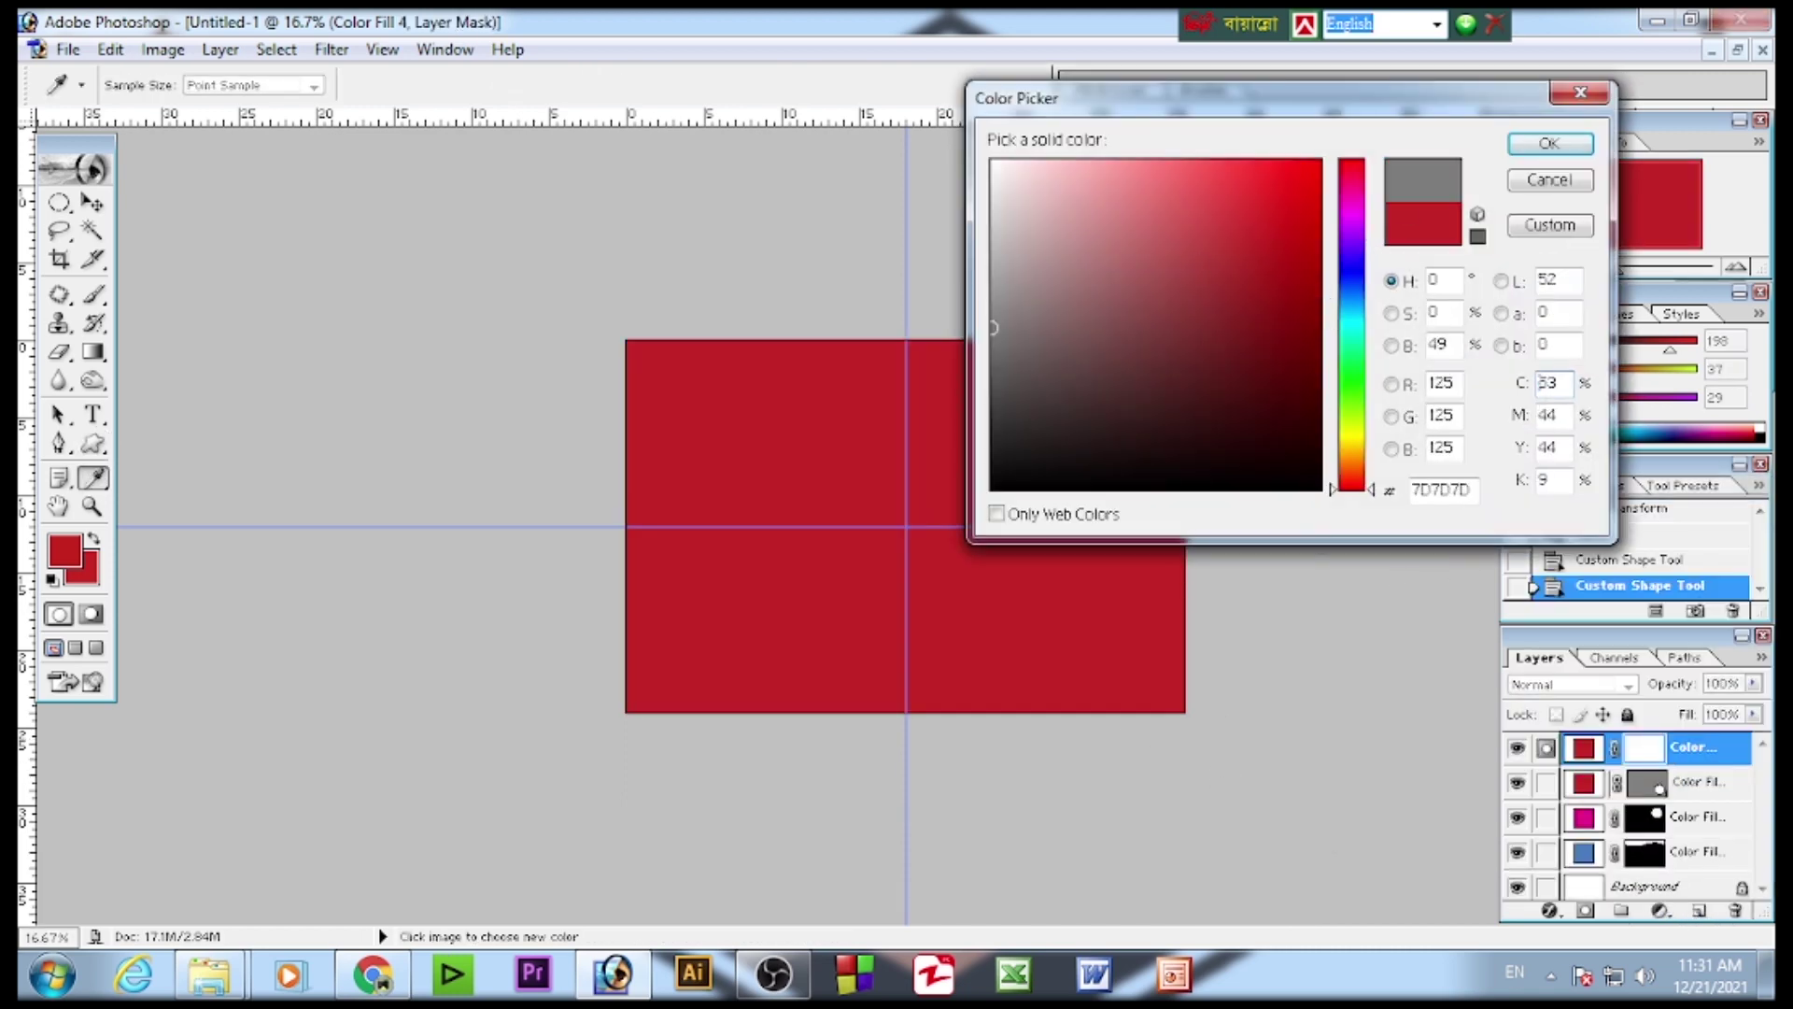
pyautogui.click(1549, 143)
pyautogui.press('alt')
pyautogui.keyDown('alt'); pyautogui.click(1700, 764); pyautogui.keyUp('alt')
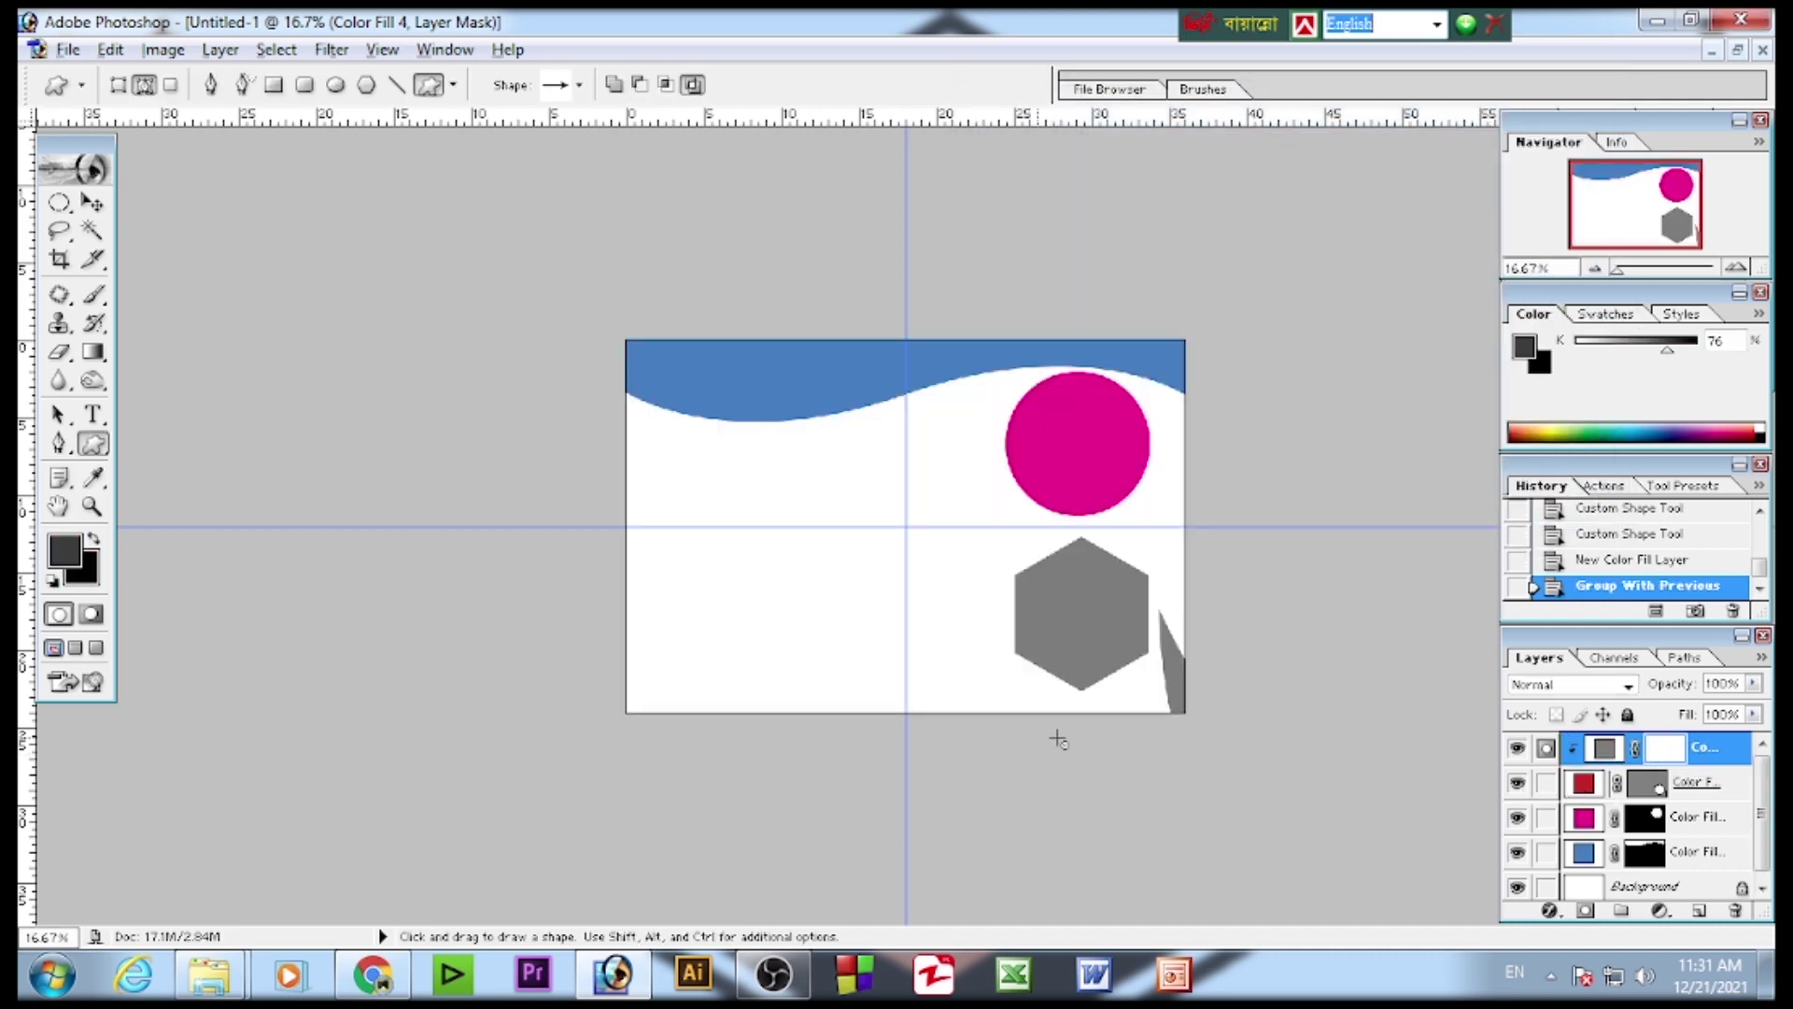
# - Try to move the arrow piece at the canvas's right edge separately from the hexagon
pyautogui.click(90, 204)
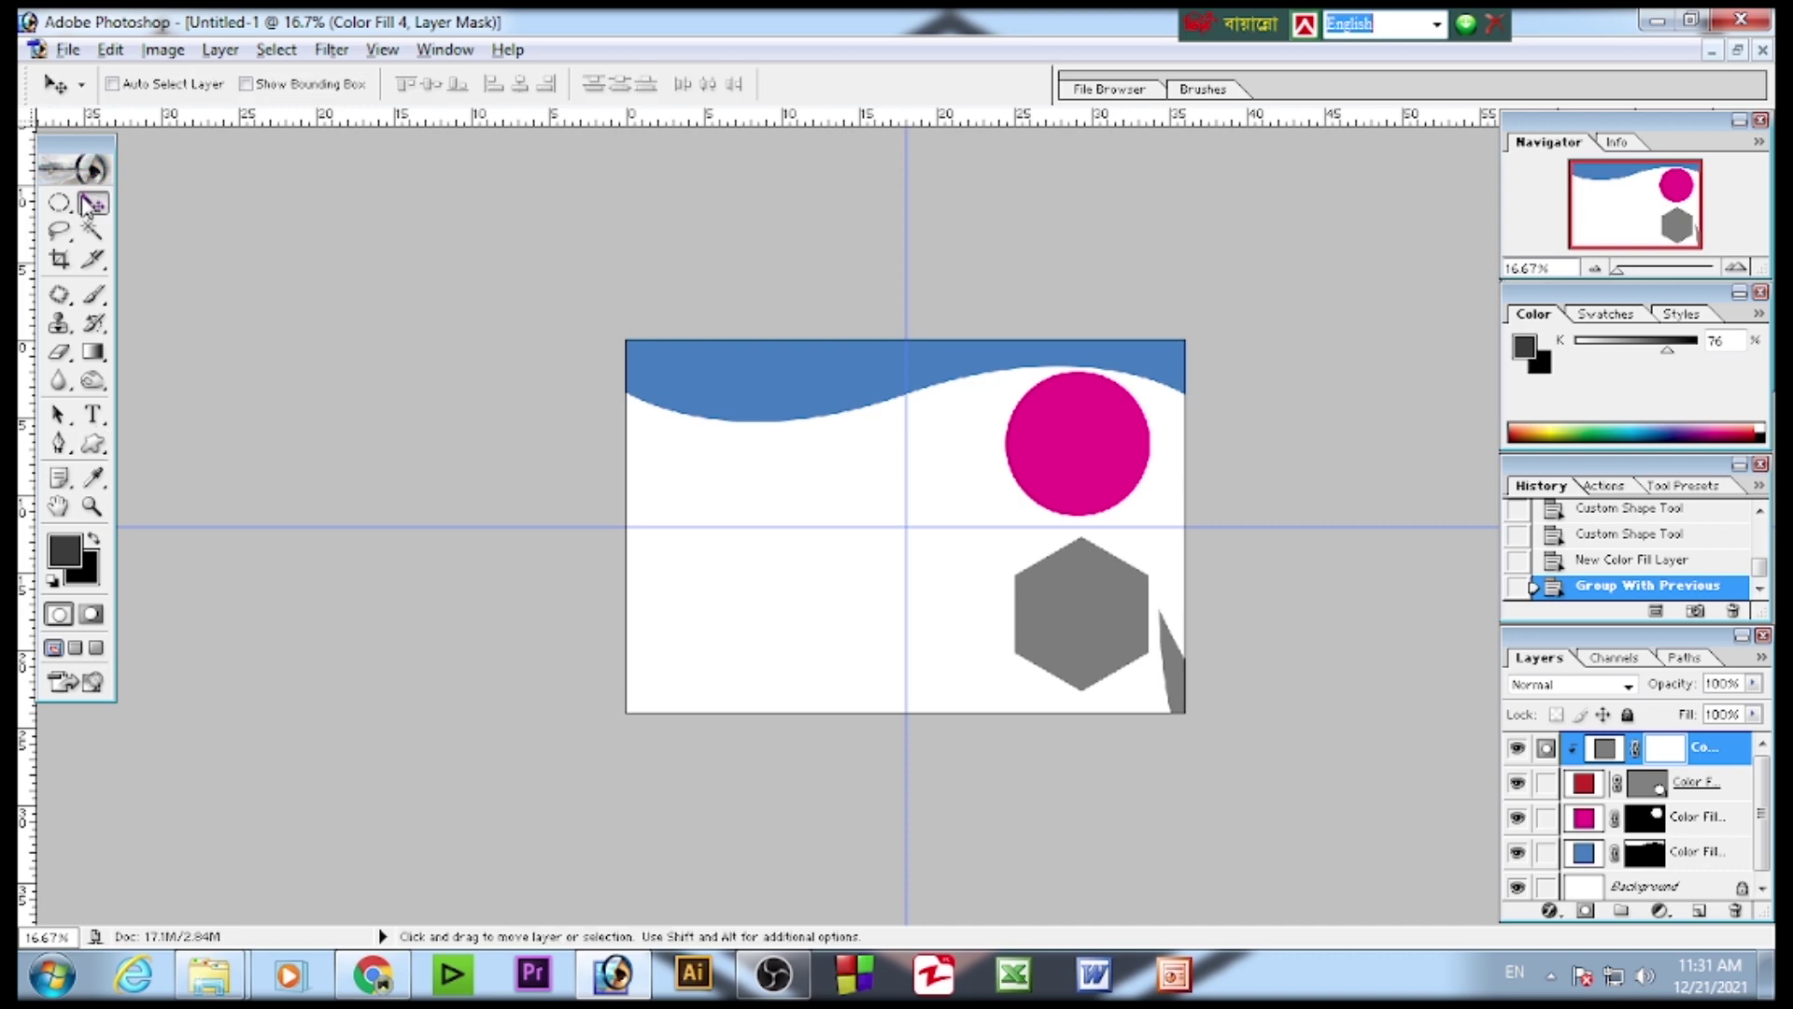
pyautogui.moveTo(1179, 669); pyautogui.dragTo(1181, 666)
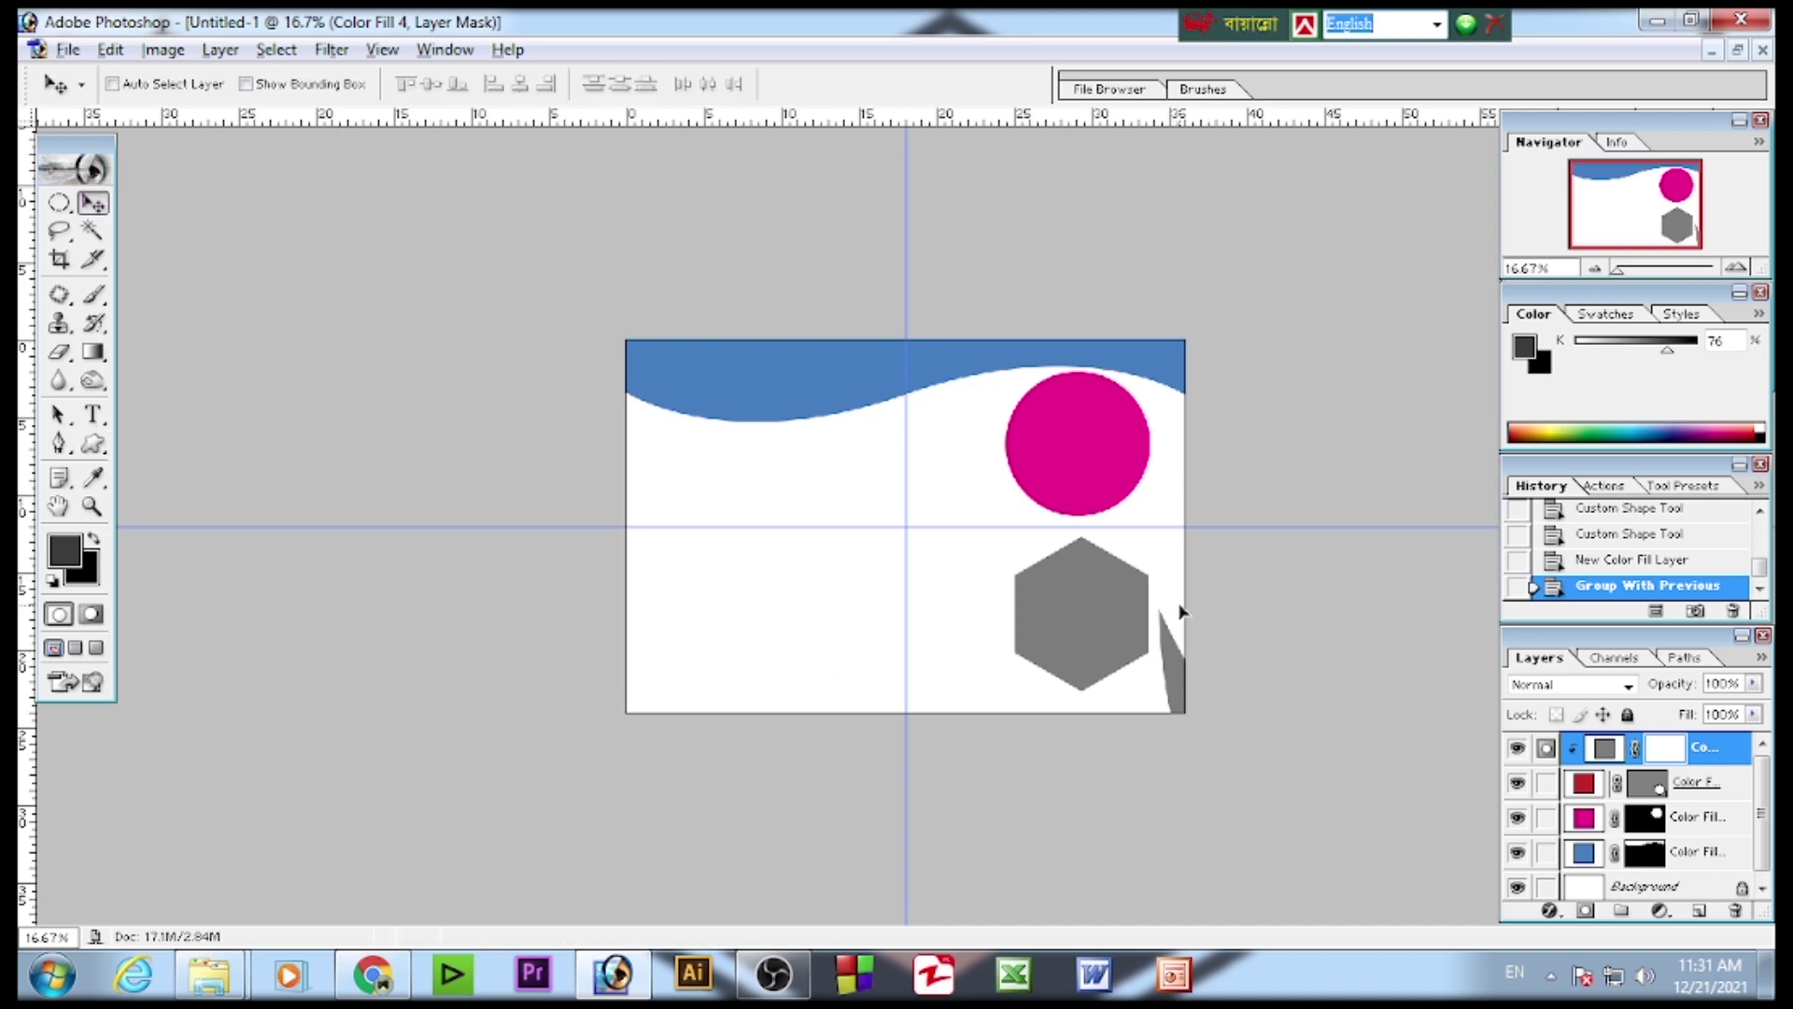
pyautogui.rightClick(1180, 667)
pyautogui.click(1215, 682)
pyautogui.rightClick(1115, 591)
pyautogui.click(1111, 603)
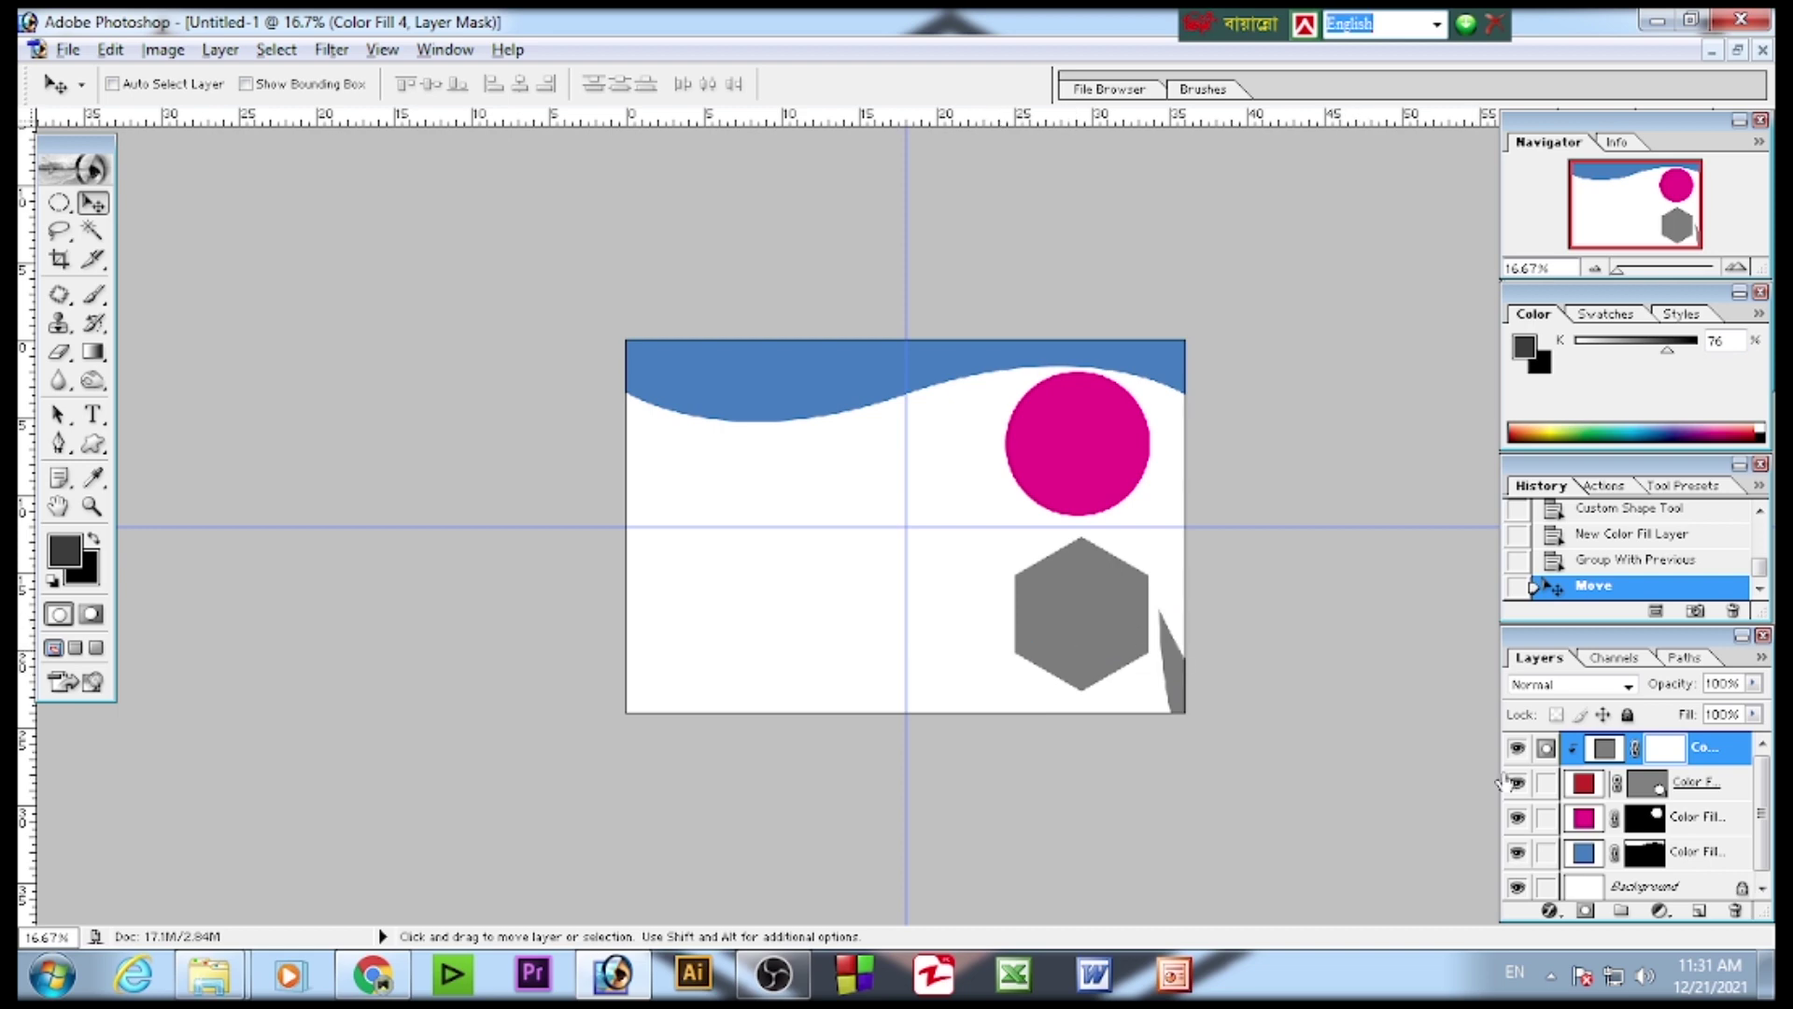
# - Discard the grey fill layer's mask and delete the layer itself
pyautogui.click(1741, 909)
pyautogui.press('Return')
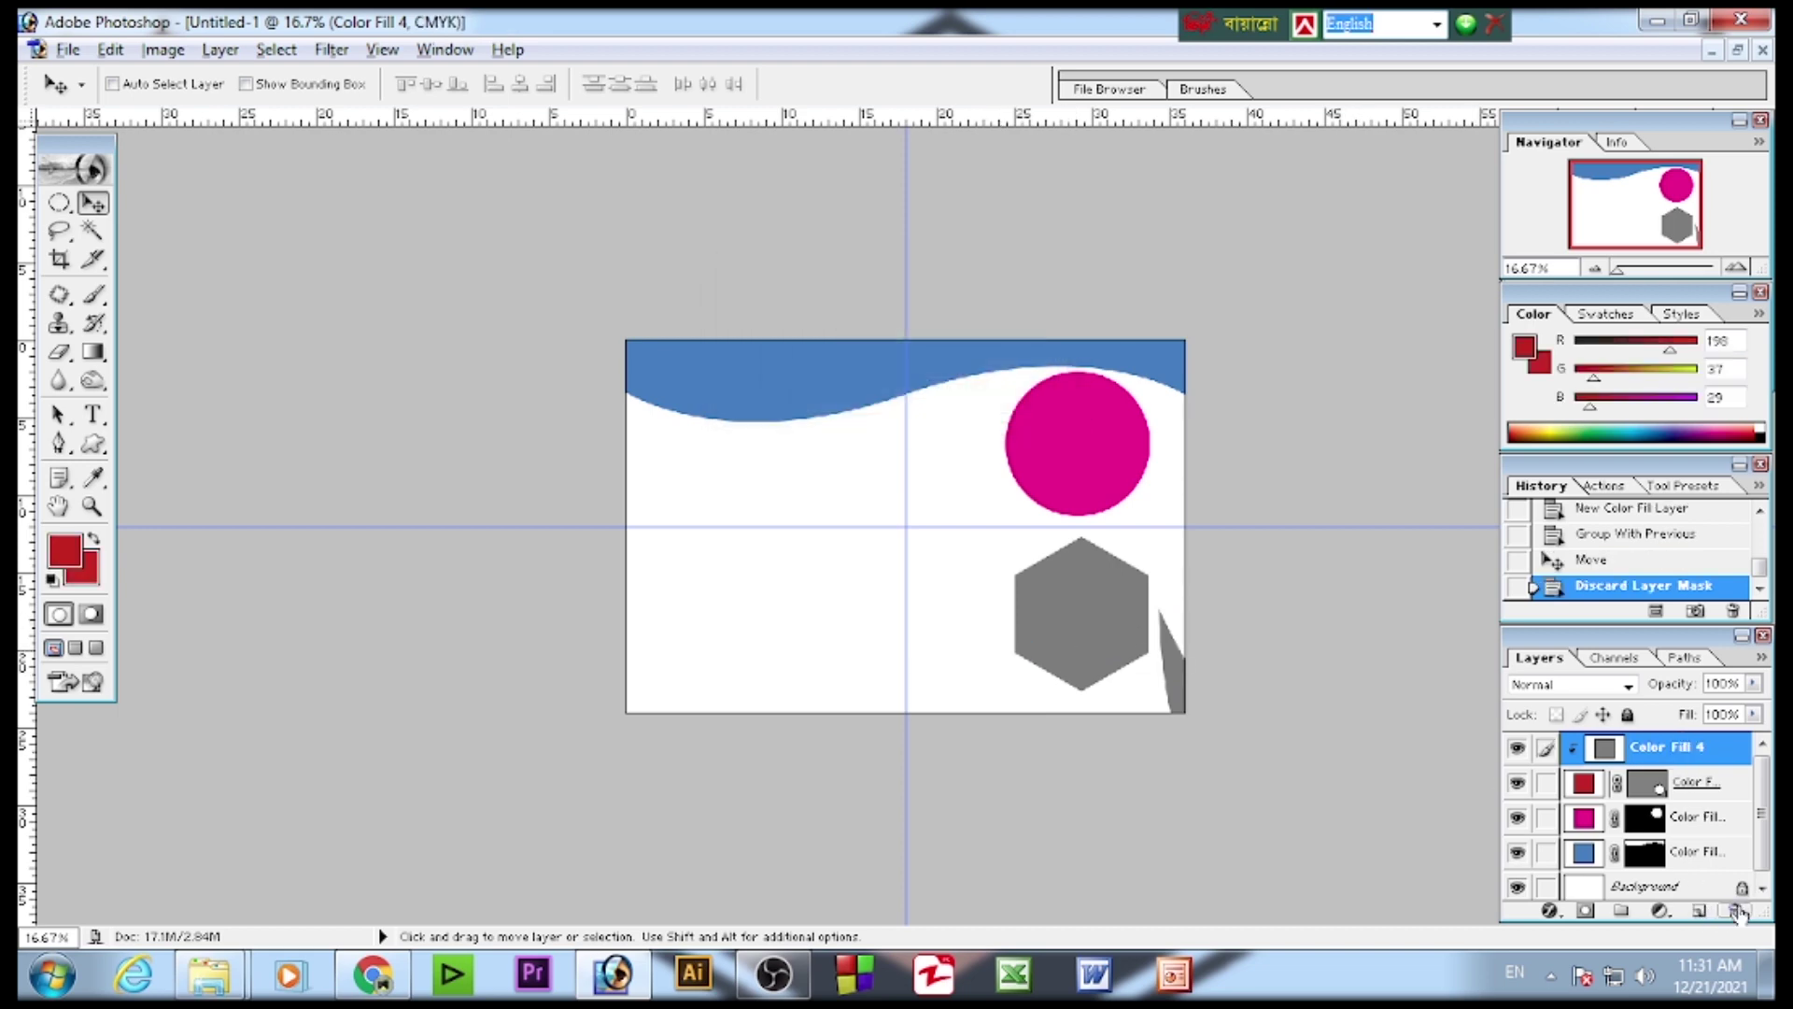
pyautogui.click(1736, 910)
pyautogui.press('Return')
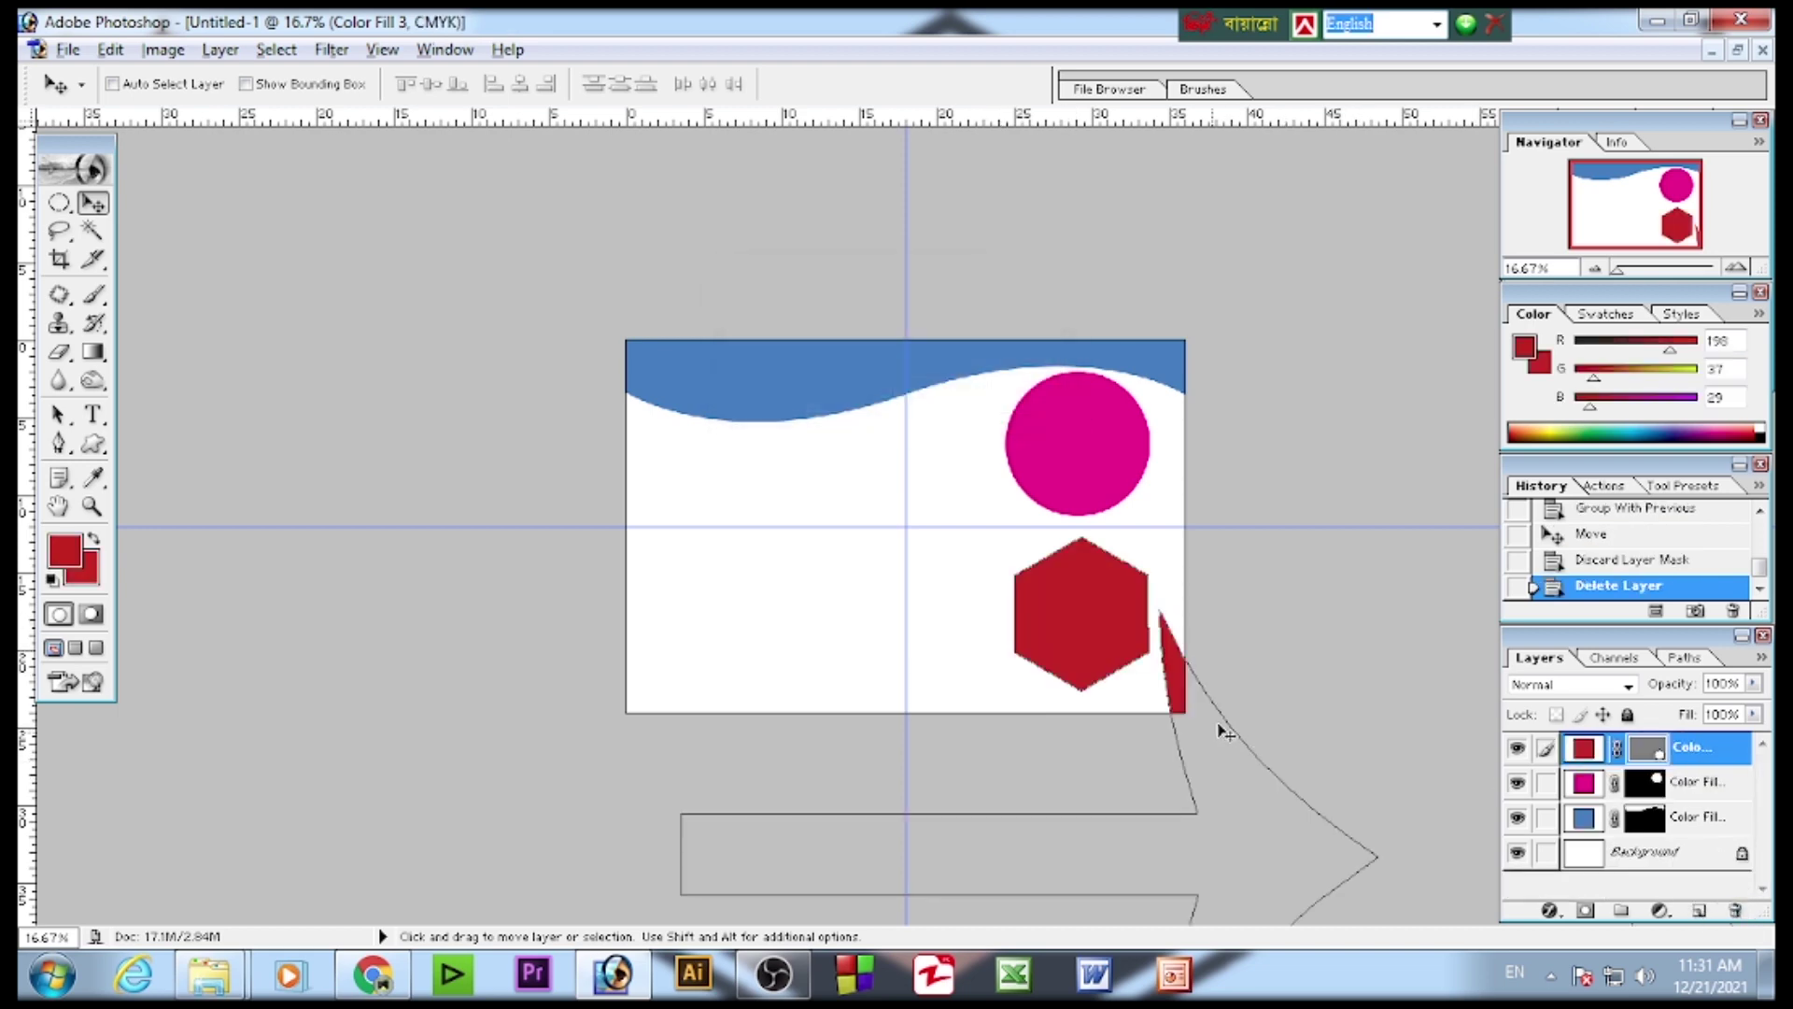
# - Try moving the combined red hexagon and arrow up and to the left, and delete its vector mask and layer
pyautogui.moveTo(1175, 675); pyautogui.dragTo(1063, 622)
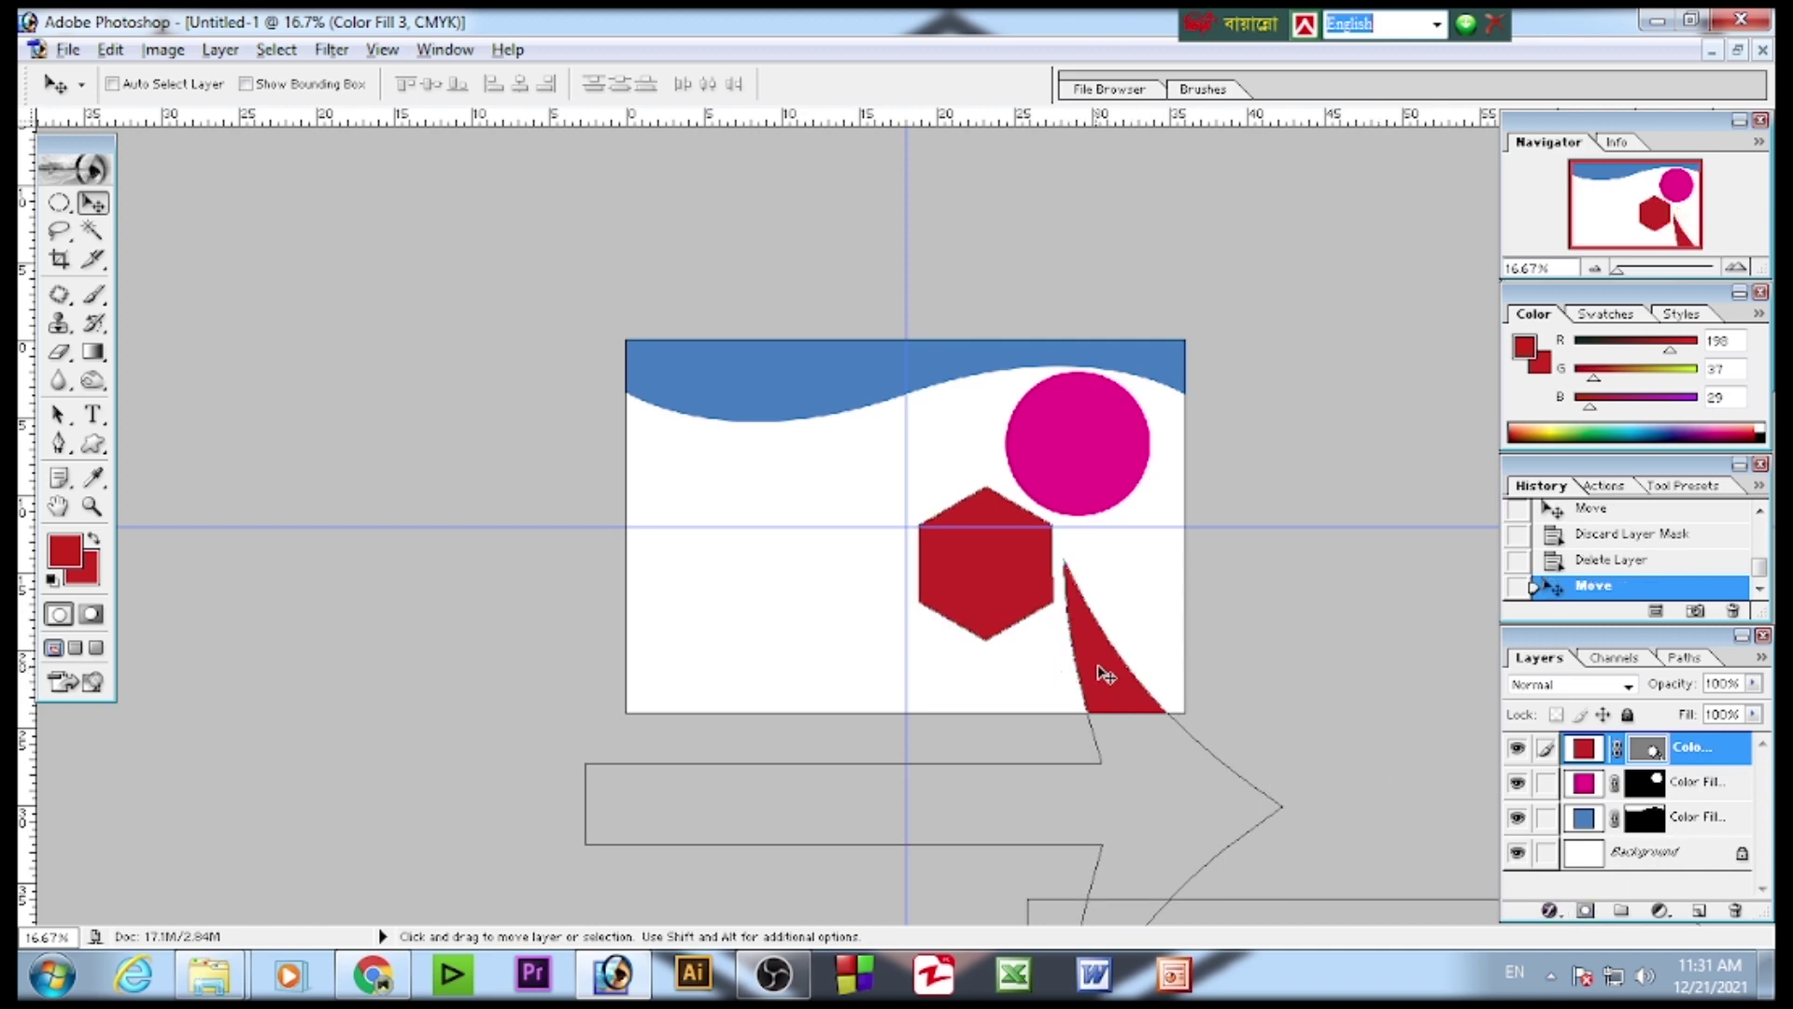
pyautogui.click(1735, 912)
pyautogui.press('Return')
pyautogui.click(1734, 912)
pyautogui.press('Return')
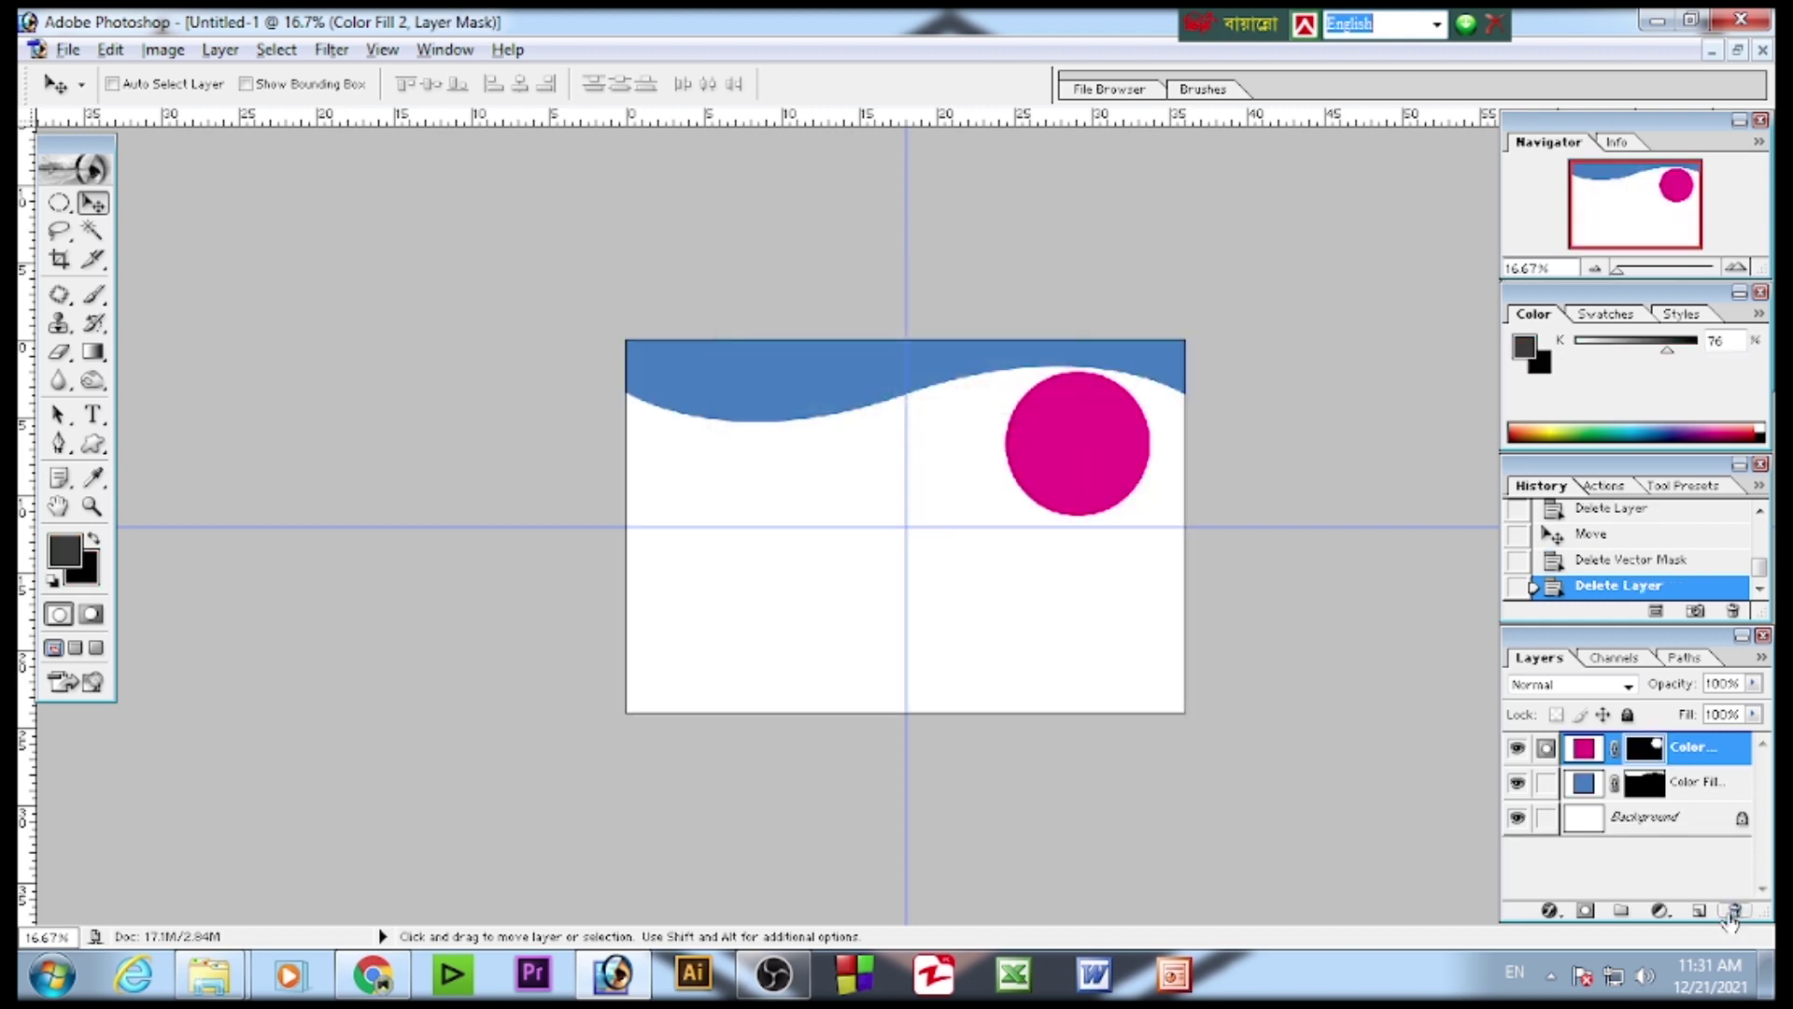
# - Draw a small six-sided polygon with a red C62727 solid color fill and place it directly below the magenta circle
pyautogui.moveTo(93, 446); pyautogui.dragTo(175, 527)
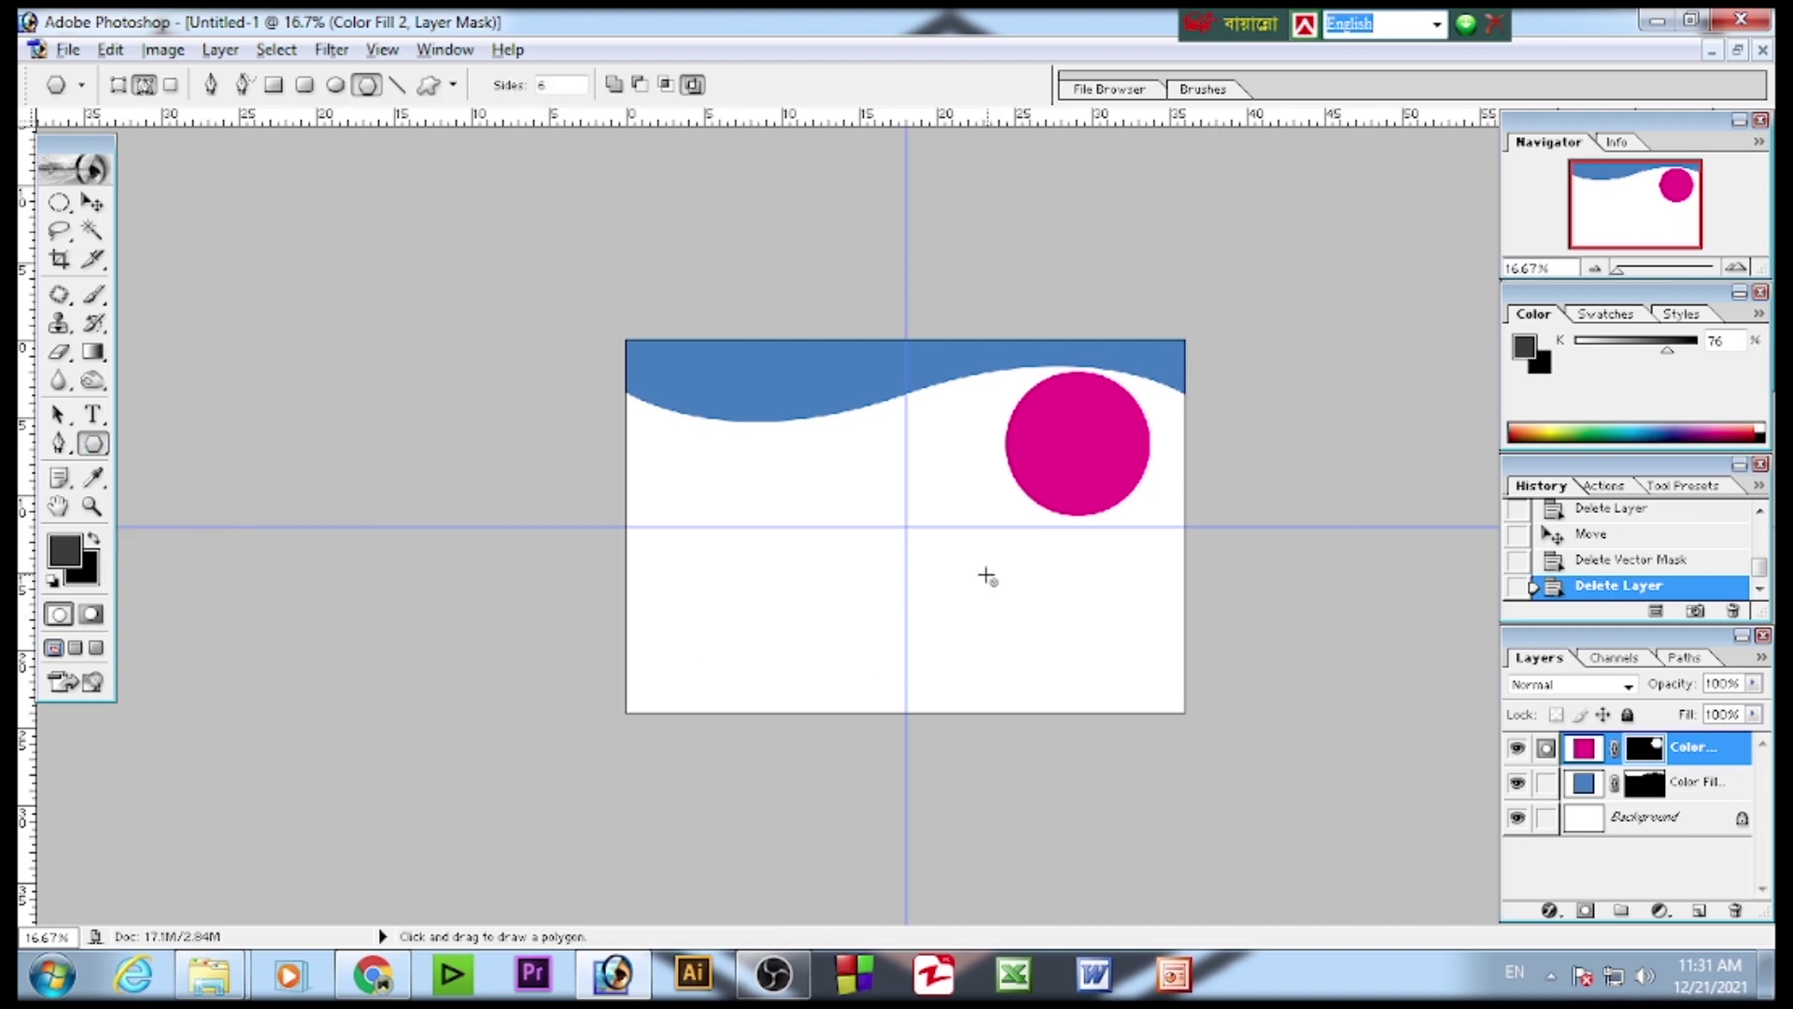
pyautogui.moveTo(987, 576); pyautogui.dragTo(1037, 607)
pyautogui.click(1660, 910)
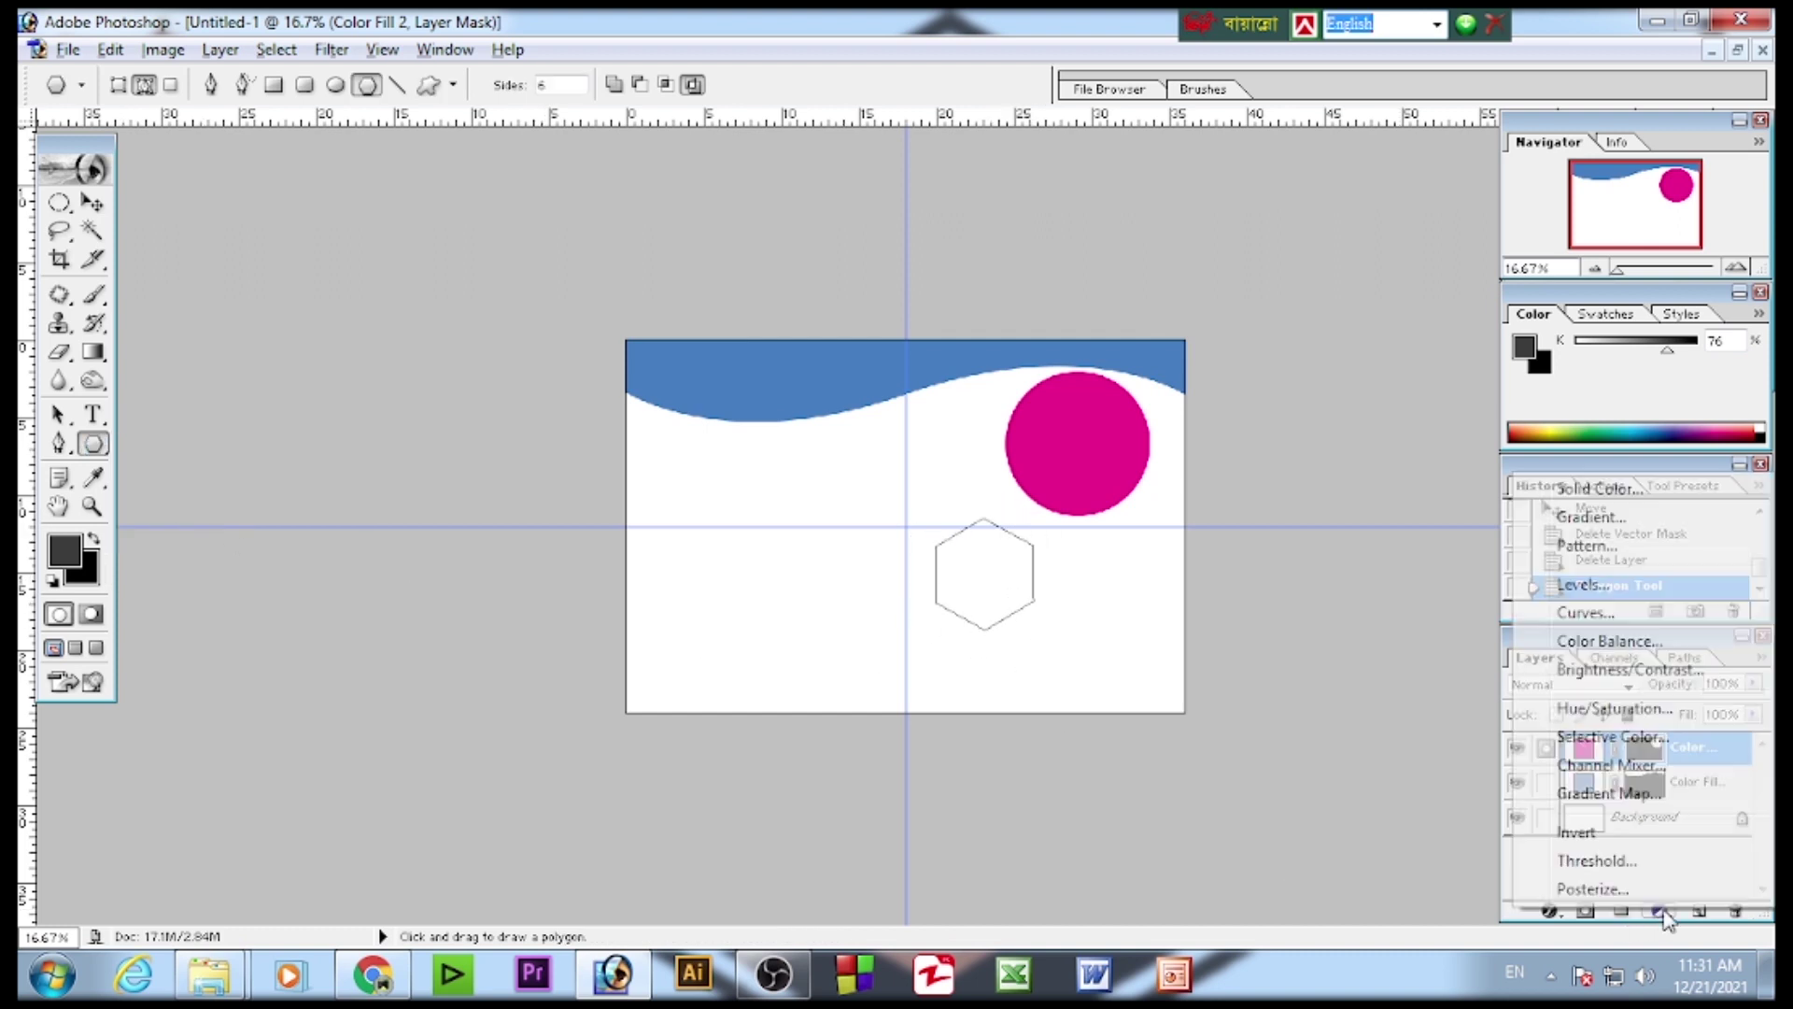
pyautogui.click(1599, 488)
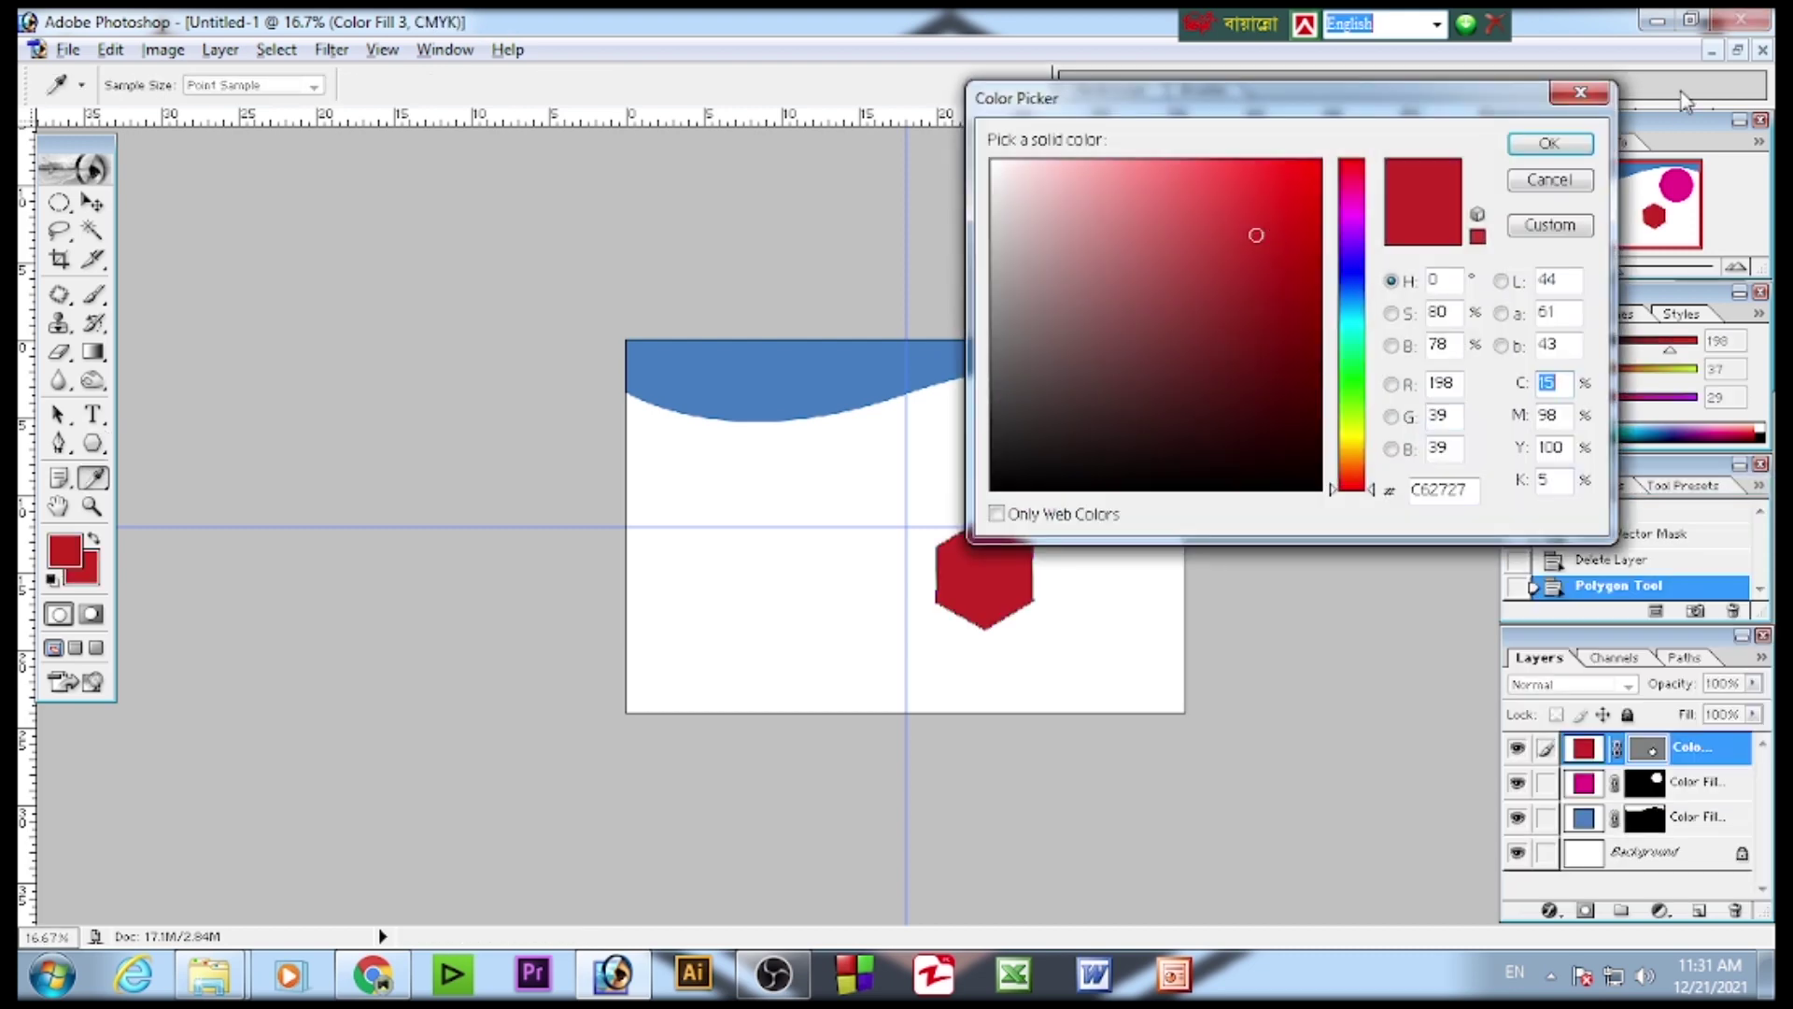
pyautogui.click(1550, 143)
pyautogui.click(90, 201)
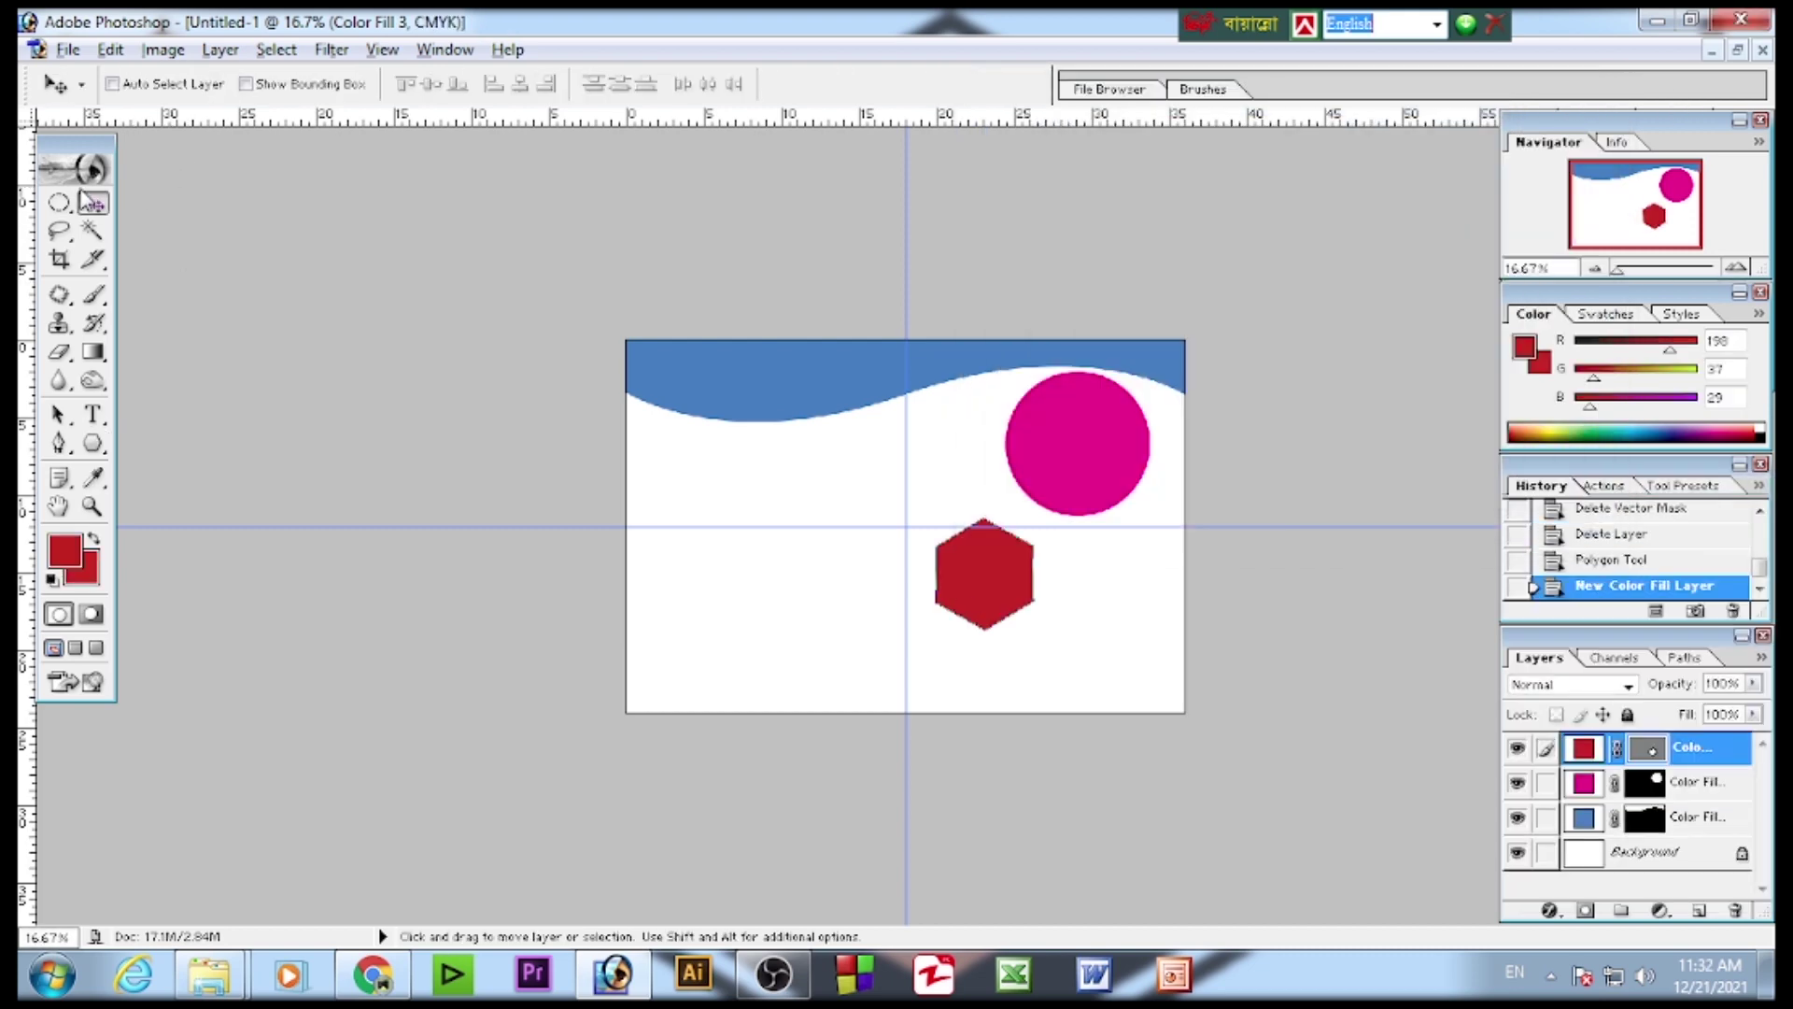
pyautogui.moveTo(983, 587); pyautogui.dragTo(1074, 621)
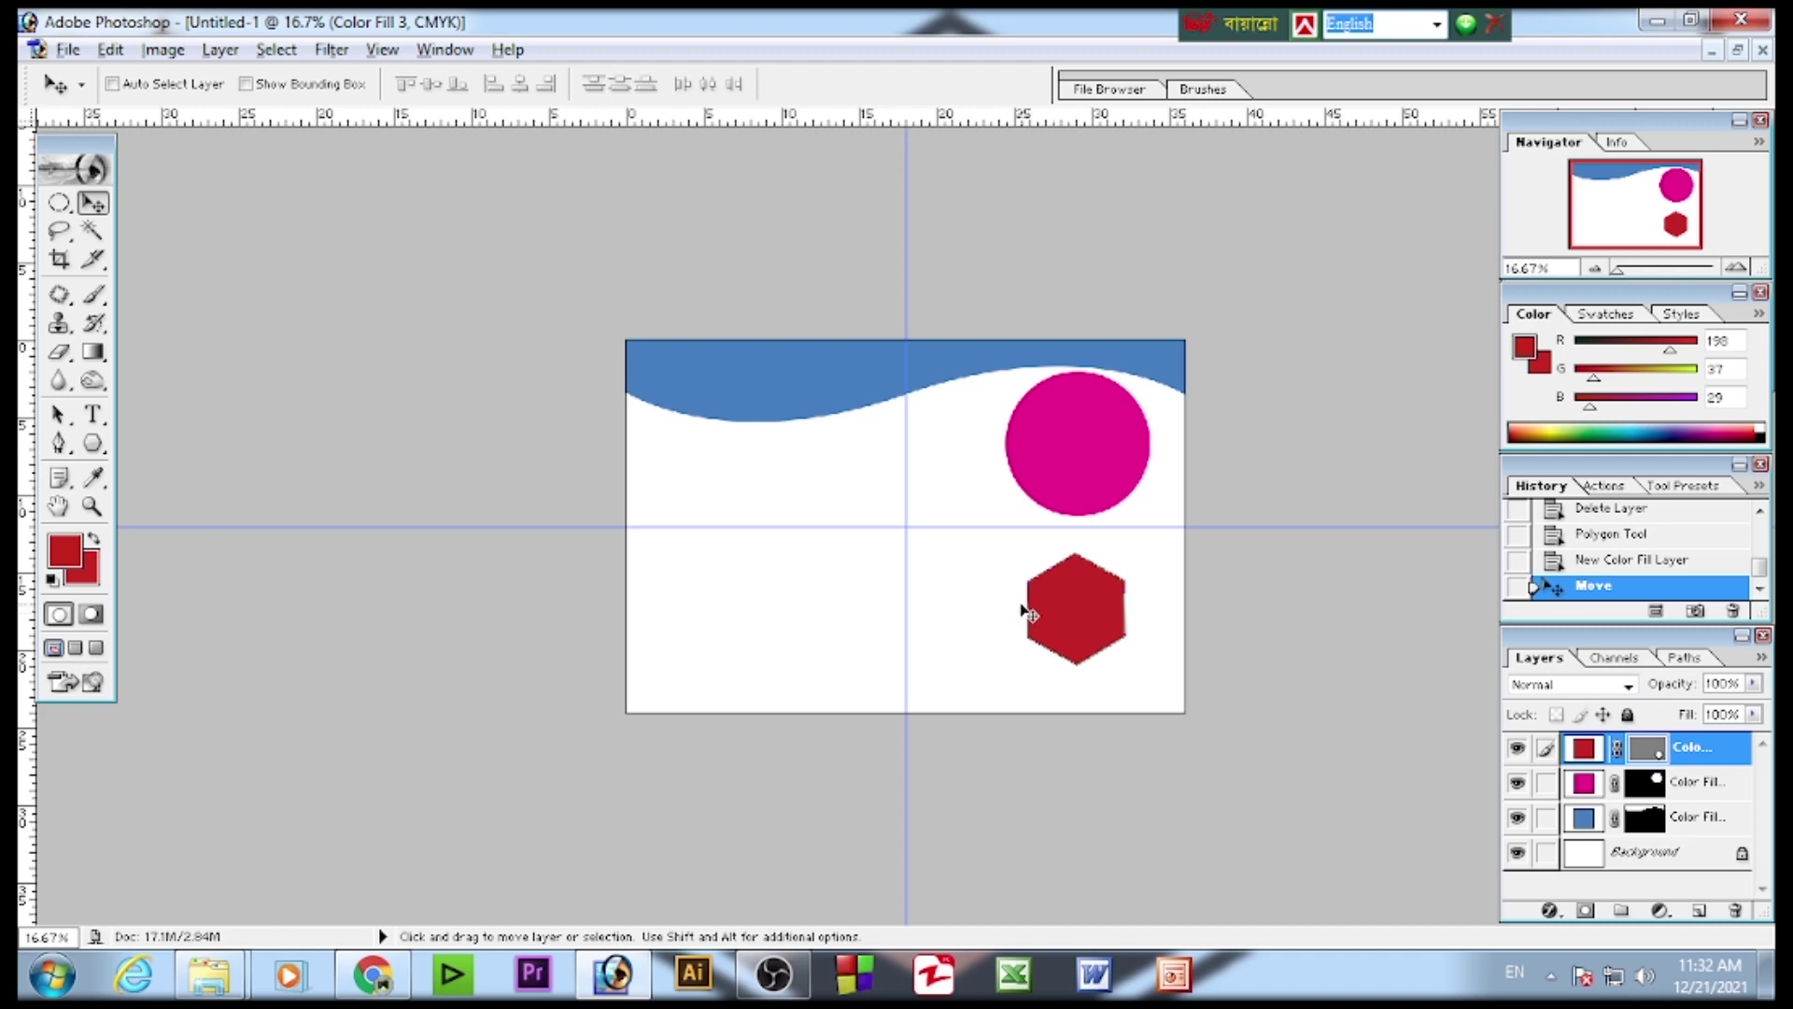
# - Stretch the blue wave header downward to about 146% of its height with Free Transform
pyautogui.rightClick(1065, 456)
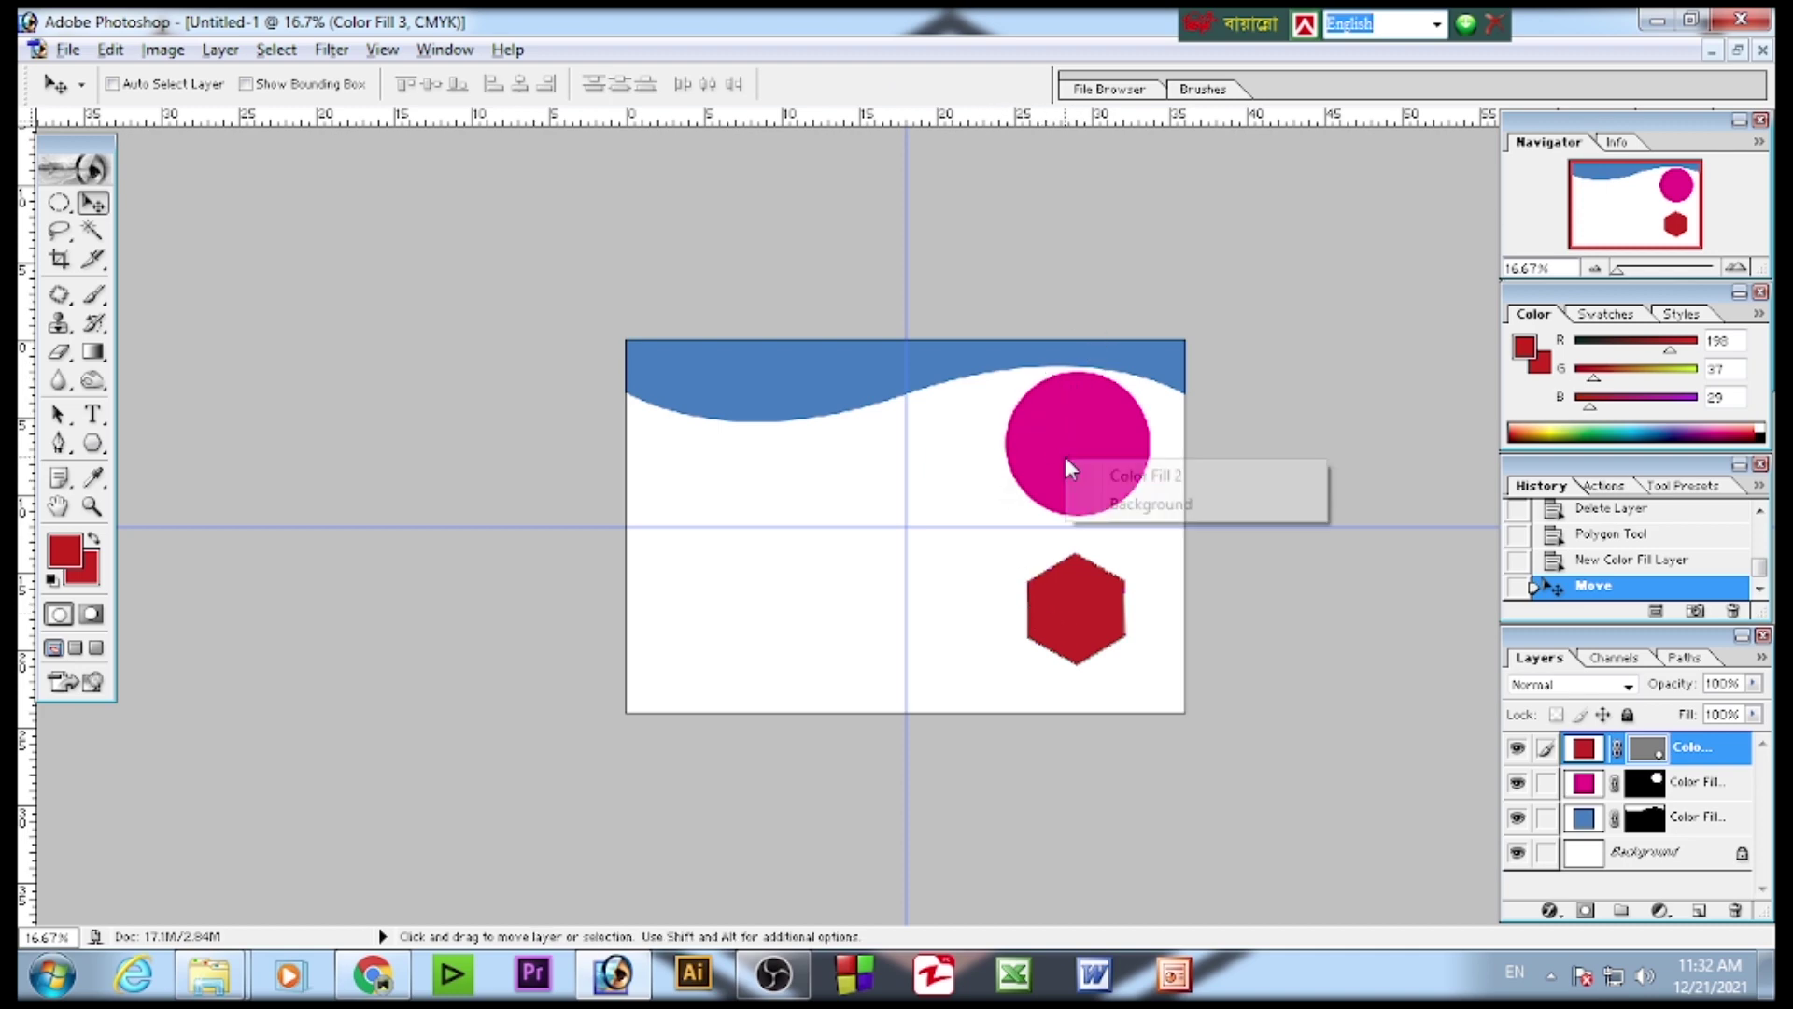
pyautogui.click(1098, 471)
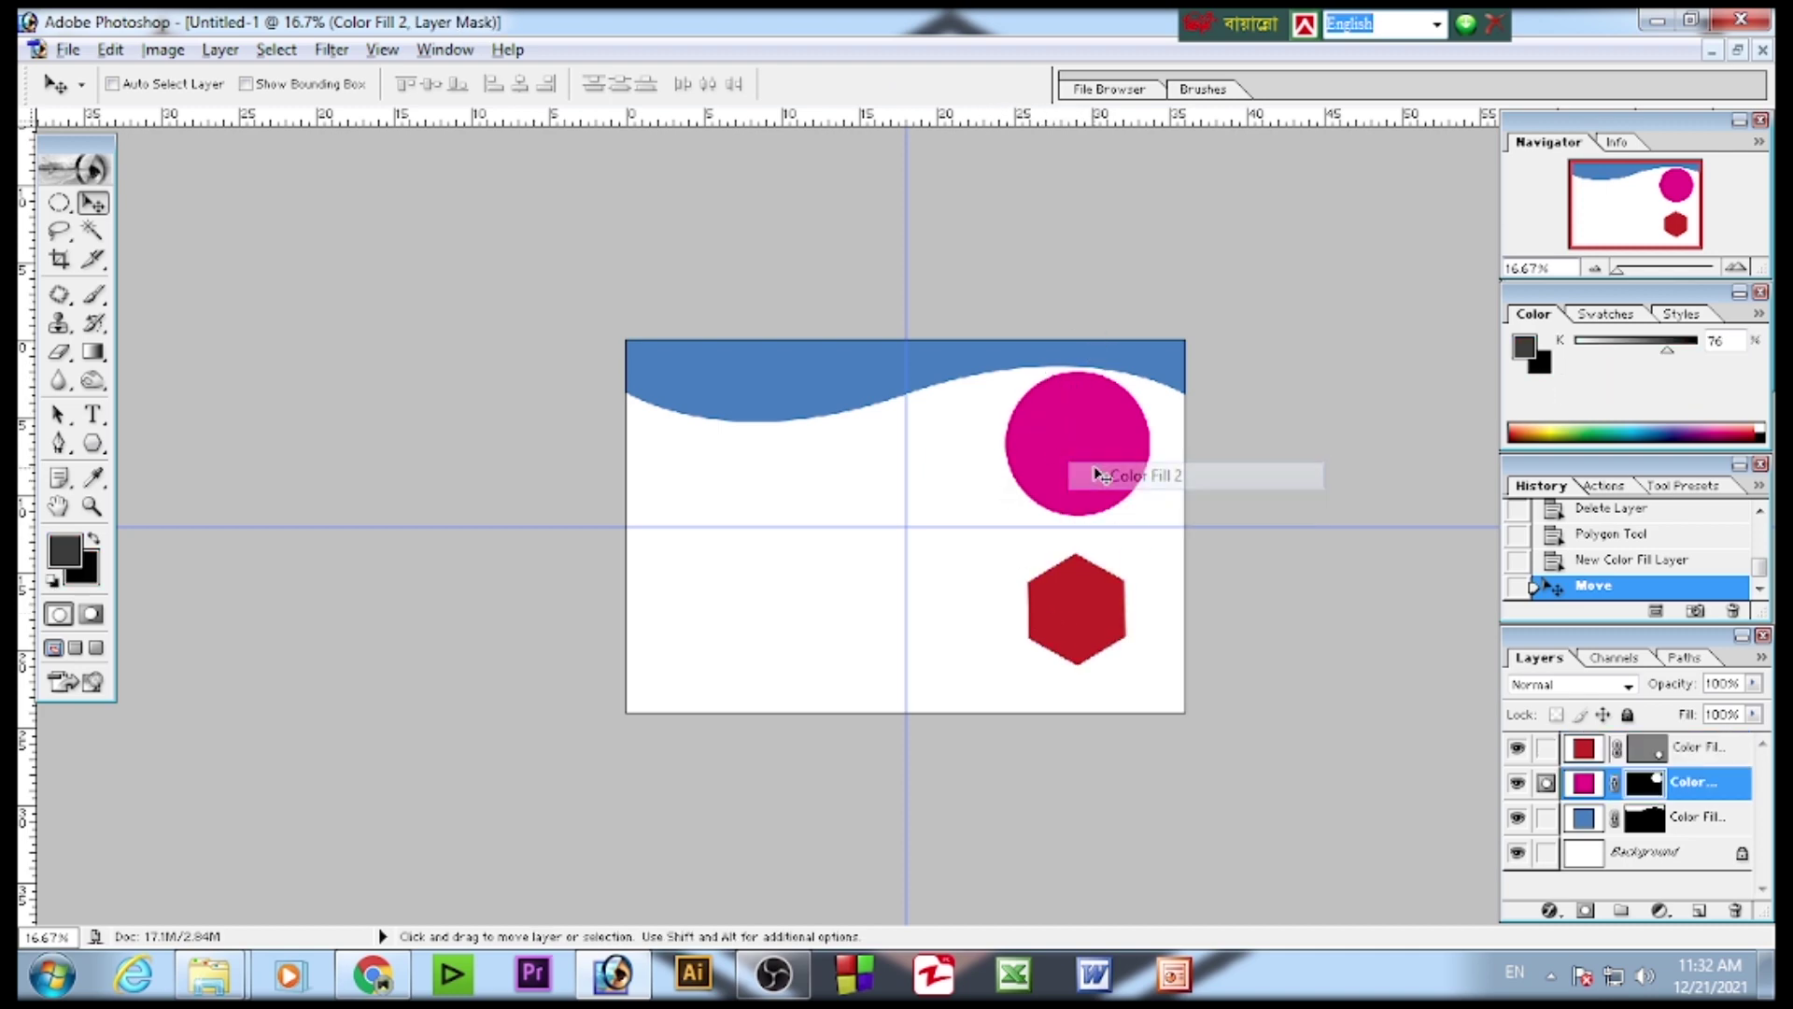
pyautogui.rightClick(789, 397)
pyautogui.click(822, 404)
pyautogui.rightClick(783, 375)
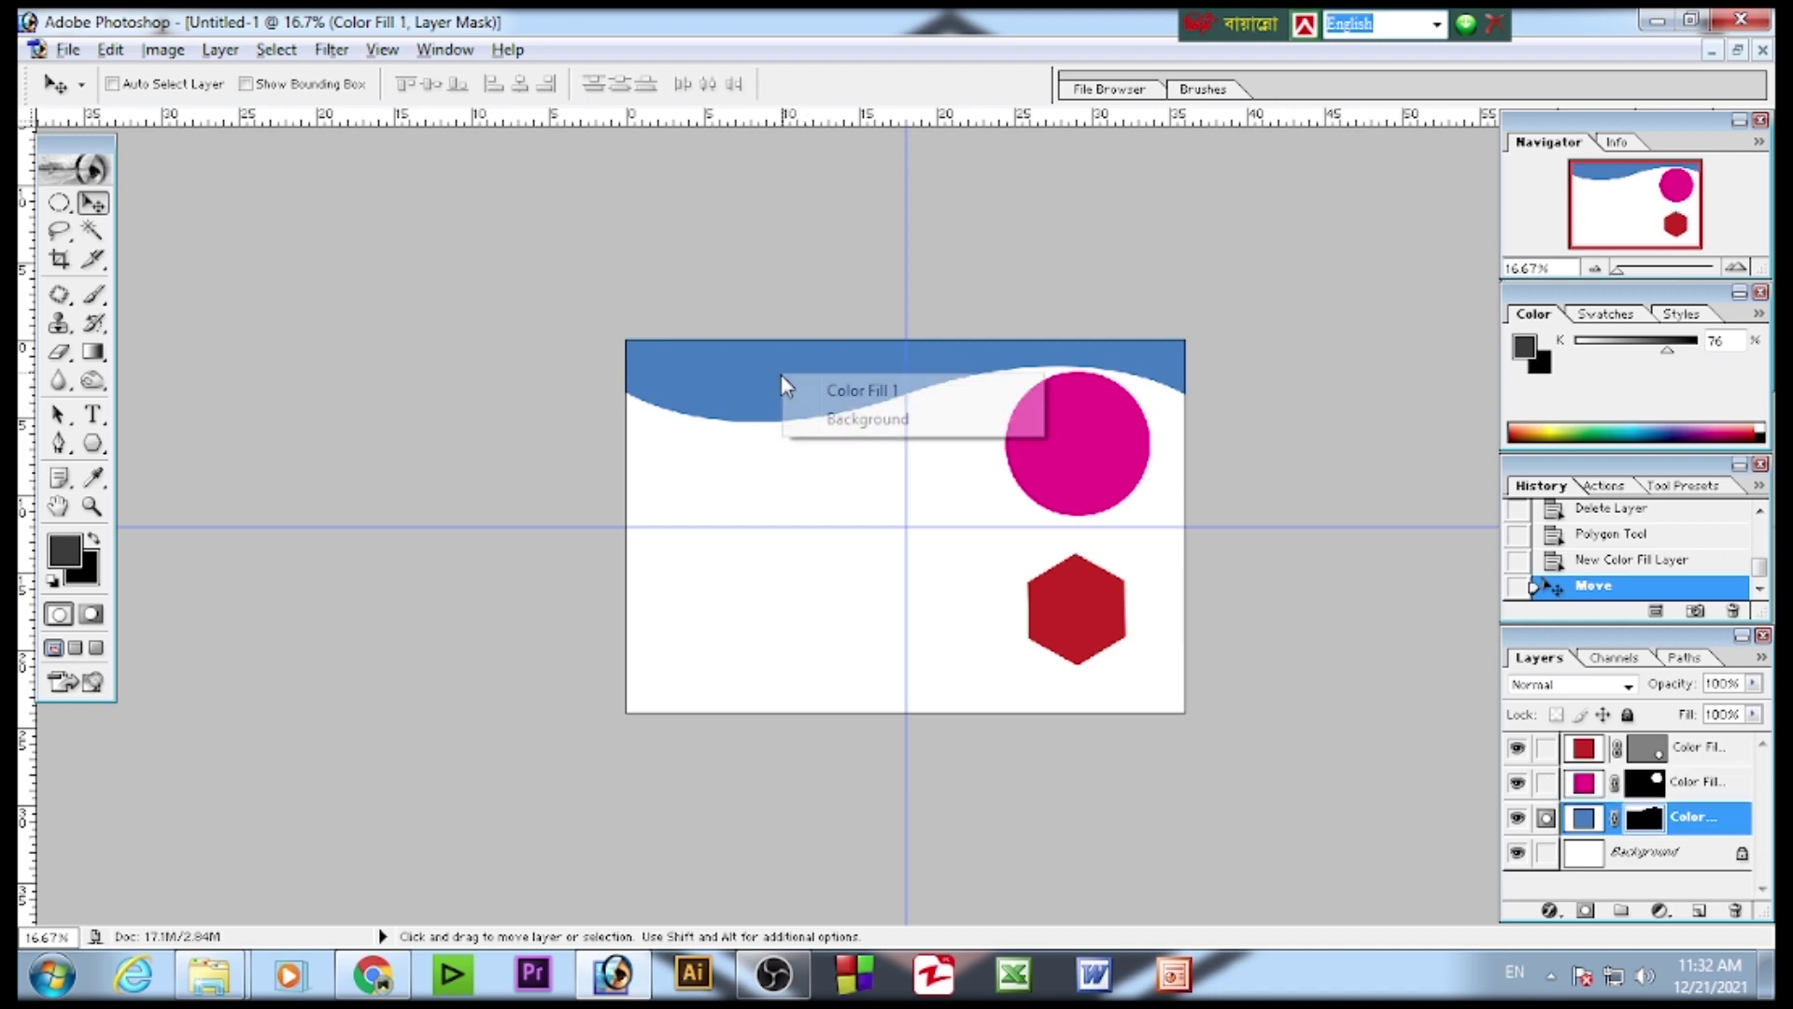
pyautogui.click(841, 404)
pyautogui.hotkey('ctrl', 't')
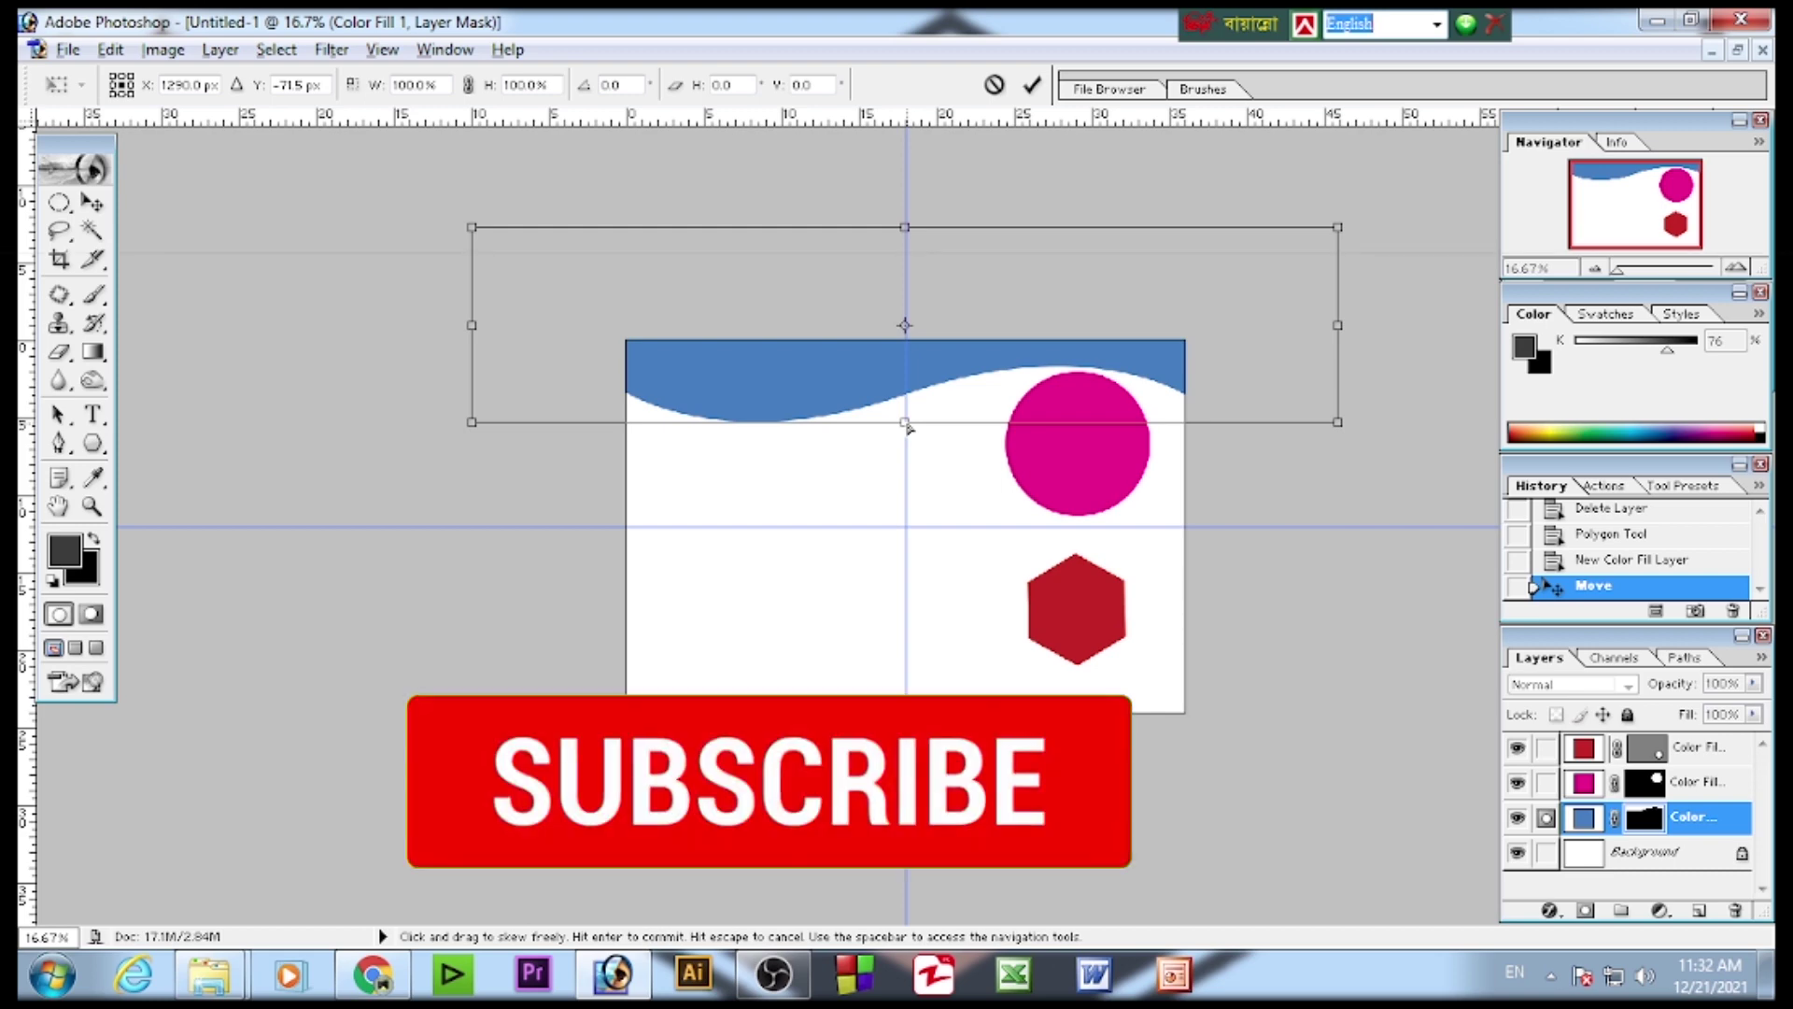
pyautogui.moveTo(907, 426); pyautogui.dragTo(911, 512)
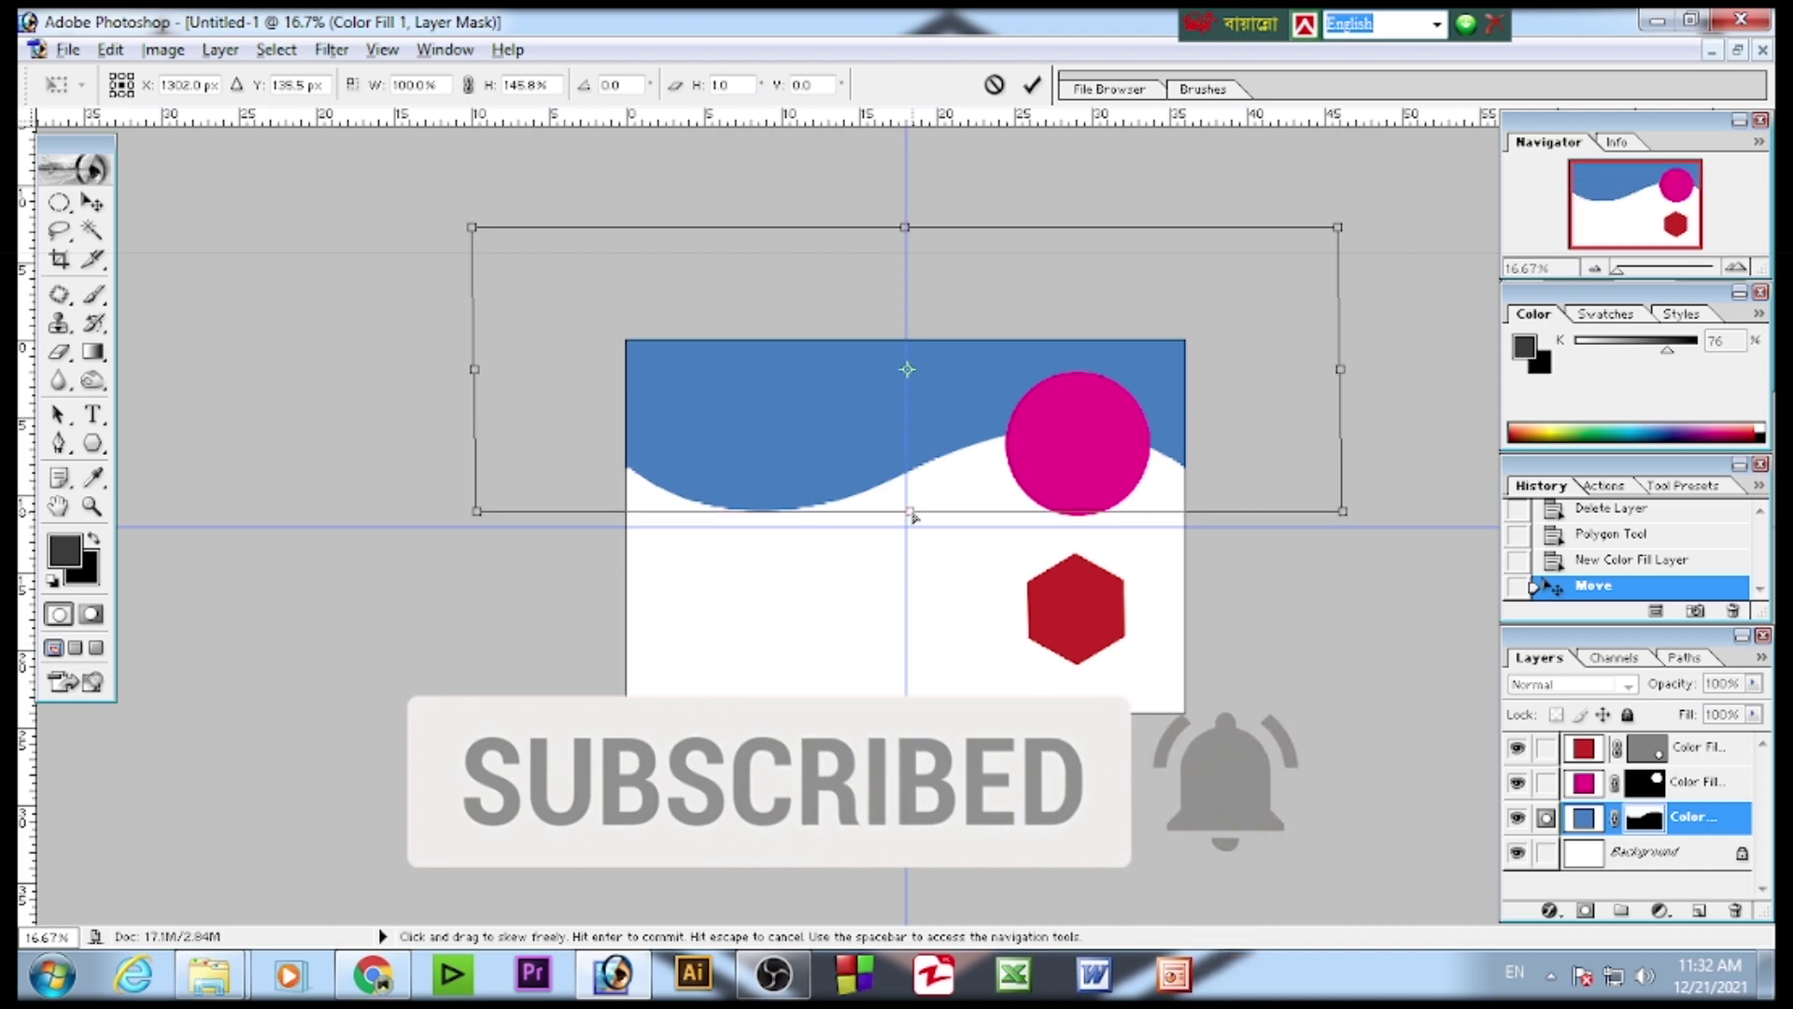
pyautogui.press('Return')
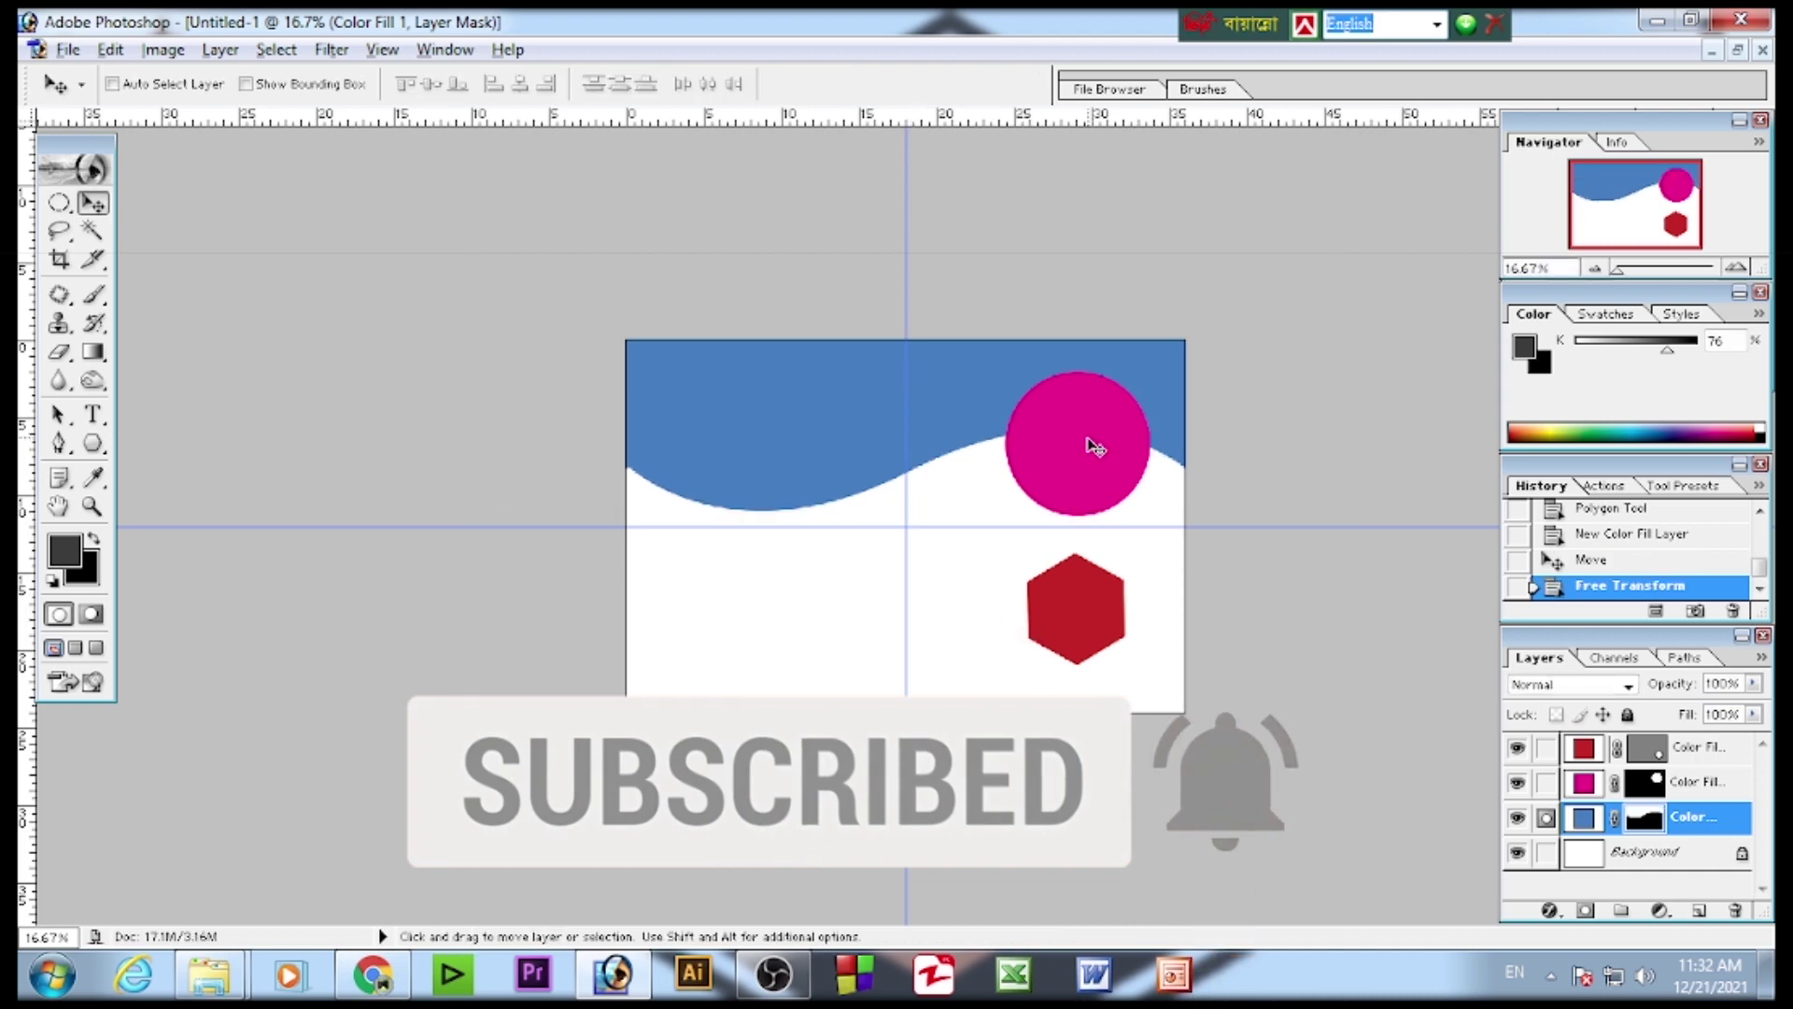
# - Distort the magenta circle into a wide, slightly tilted ellipse and shift it slightly right and down
pyautogui.rightClick(1091, 447)
pyautogui.click(1126, 456)
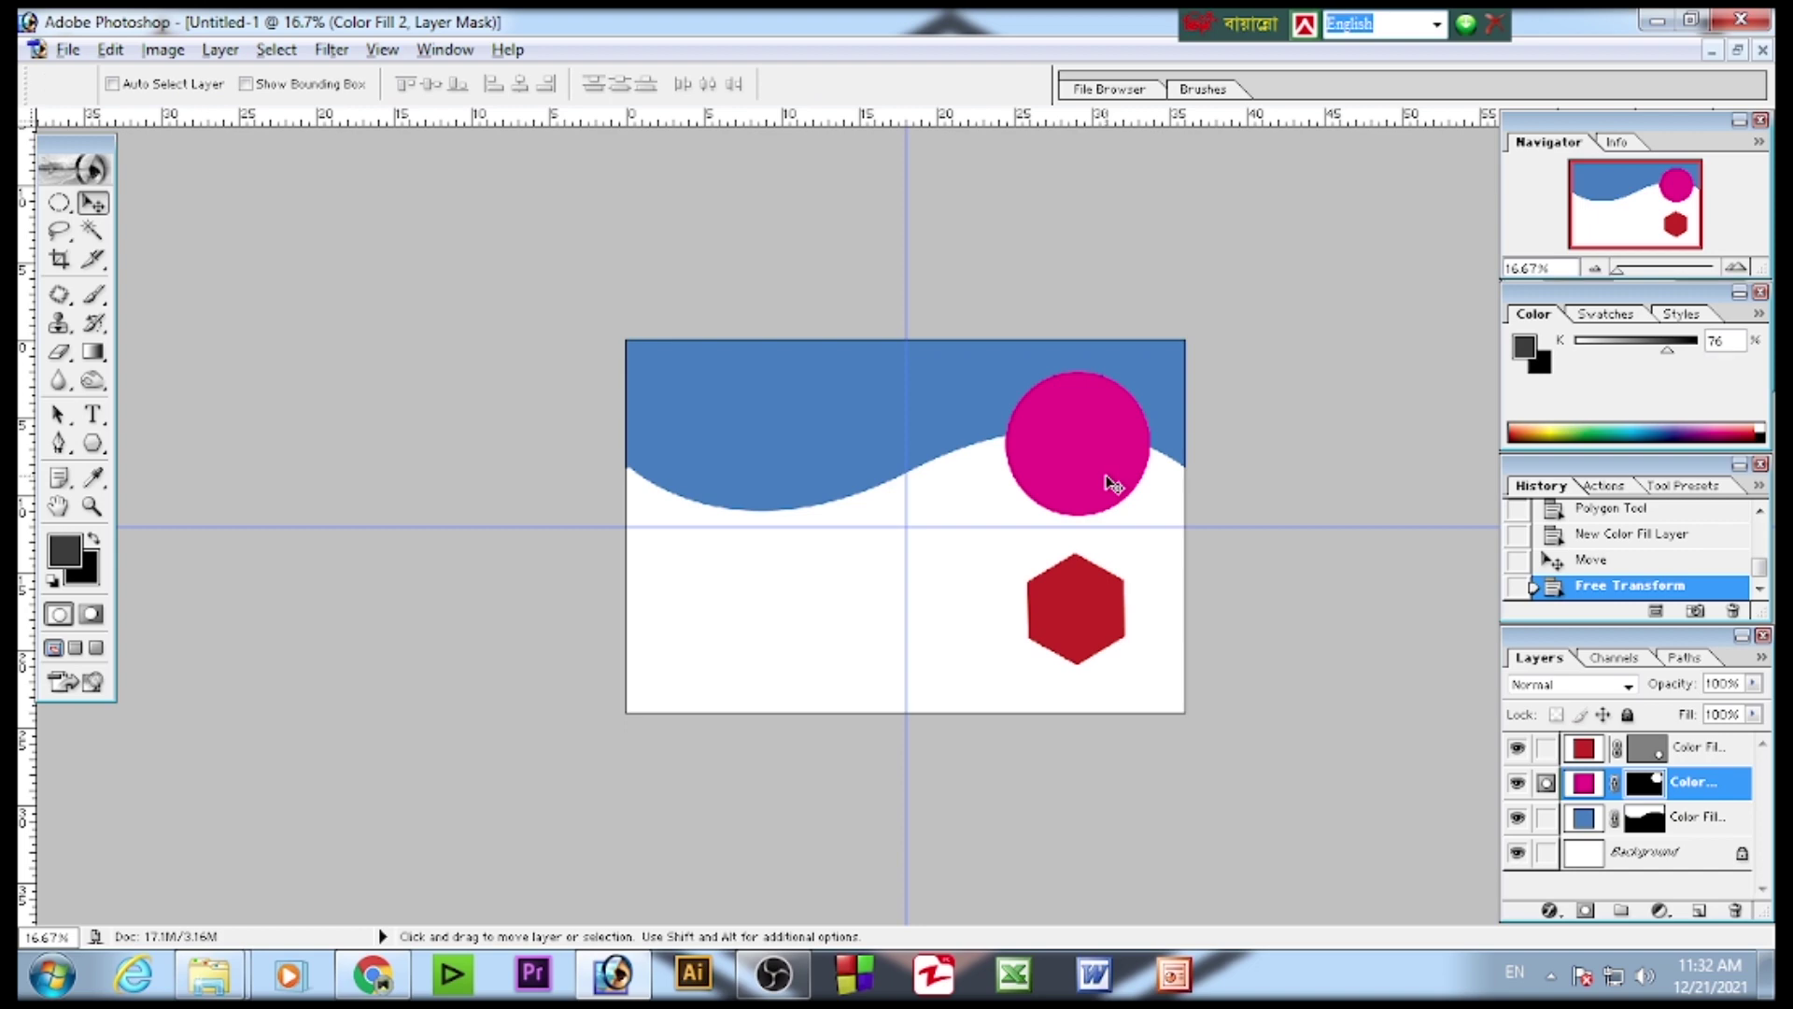
pyautogui.hotkey('ctrl', 't')
pyautogui.moveTo(1006, 519); pyautogui.dragTo(684, 512)
pyautogui.moveTo(847, 440); pyautogui.dragTo(827, 408)
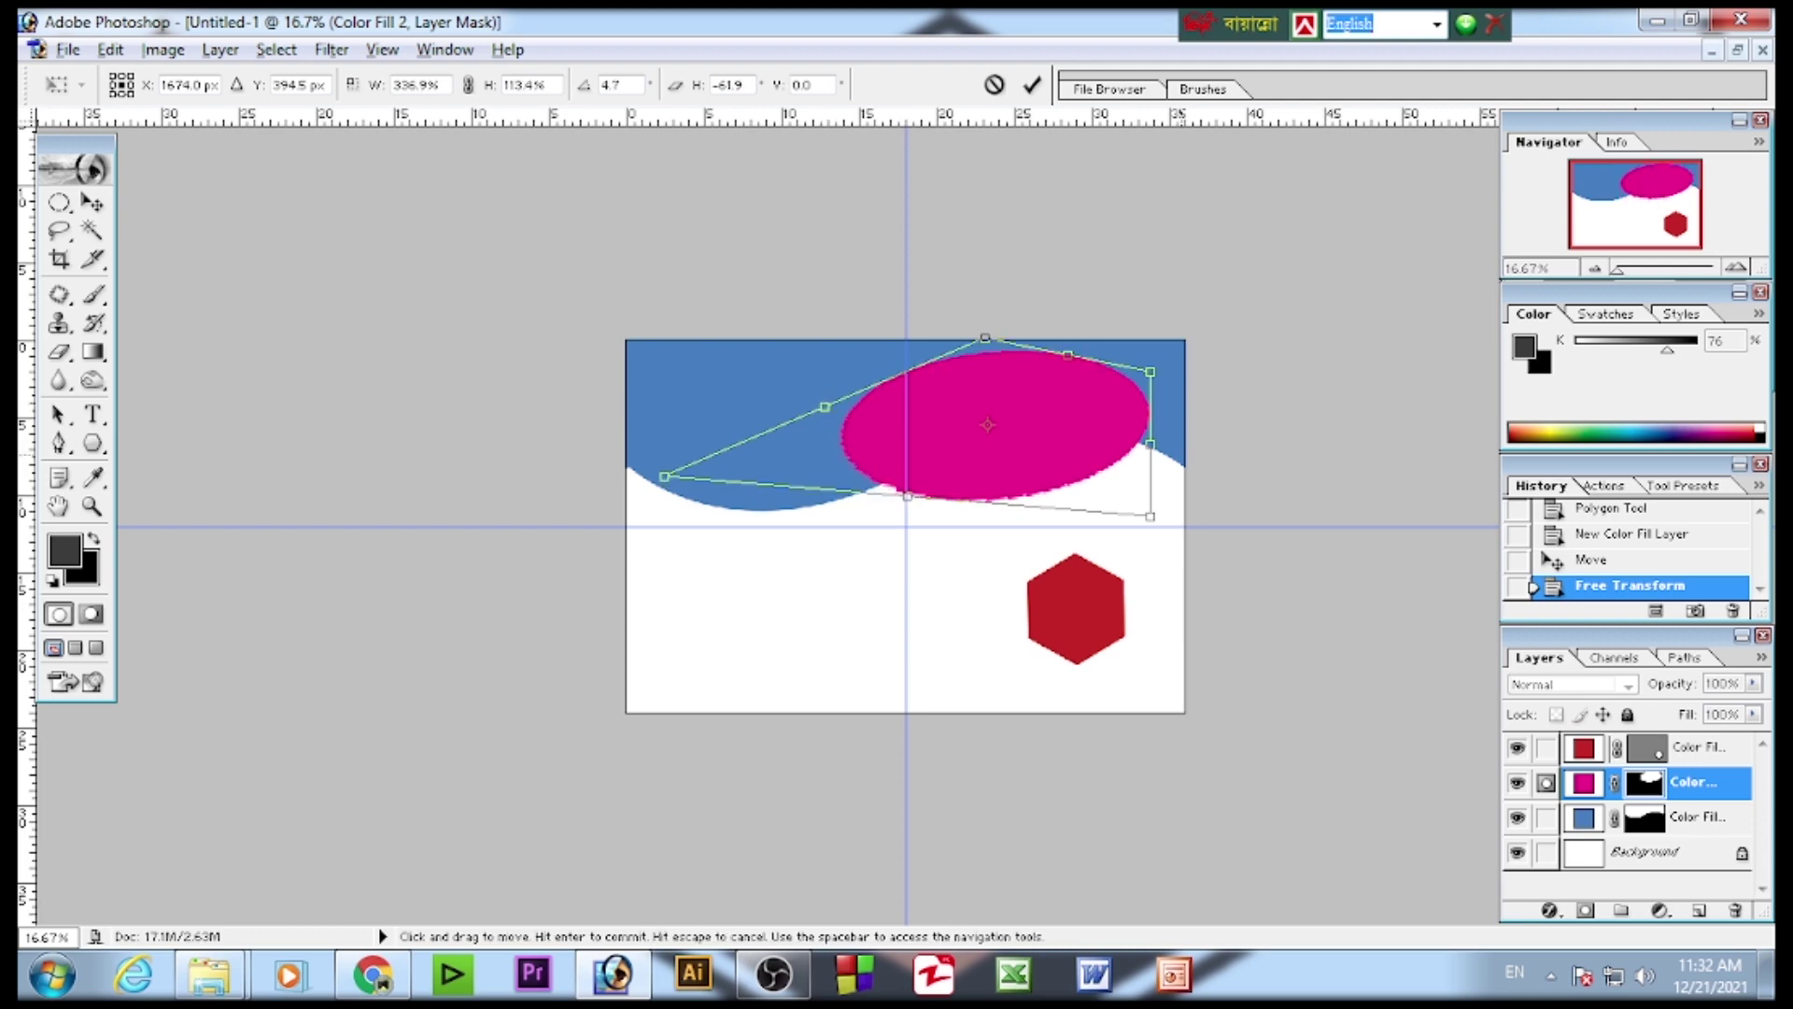
pyautogui.press('Return')
pyautogui.moveTo(1046, 418)
pyautogui.mouseDown()
pyautogui.moveTo(1066, 409)
pyautogui.moveTo(1065, 432)
pyautogui.mouseUp()
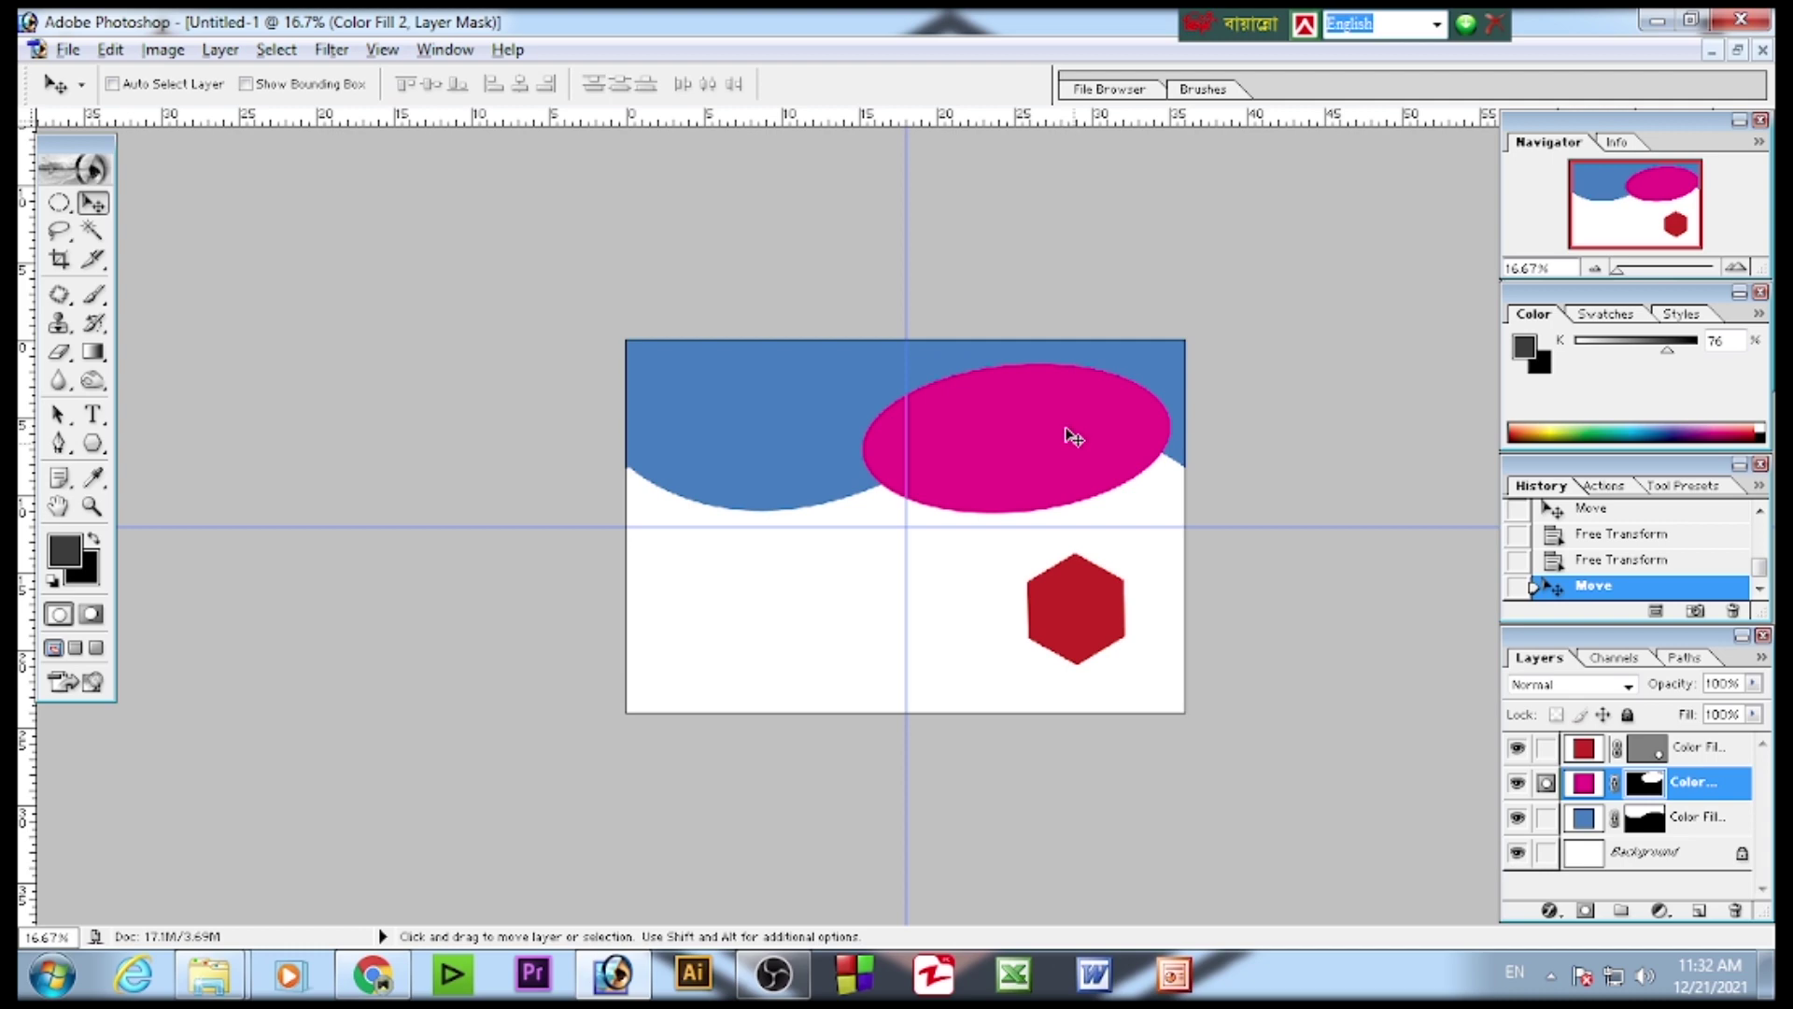
# - Distort the red hexagon with Free Transform into a wide angular shape whose upper right corner rises
pyautogui.rightClick(1074, 626)
pyautogui.click(1103, 633)
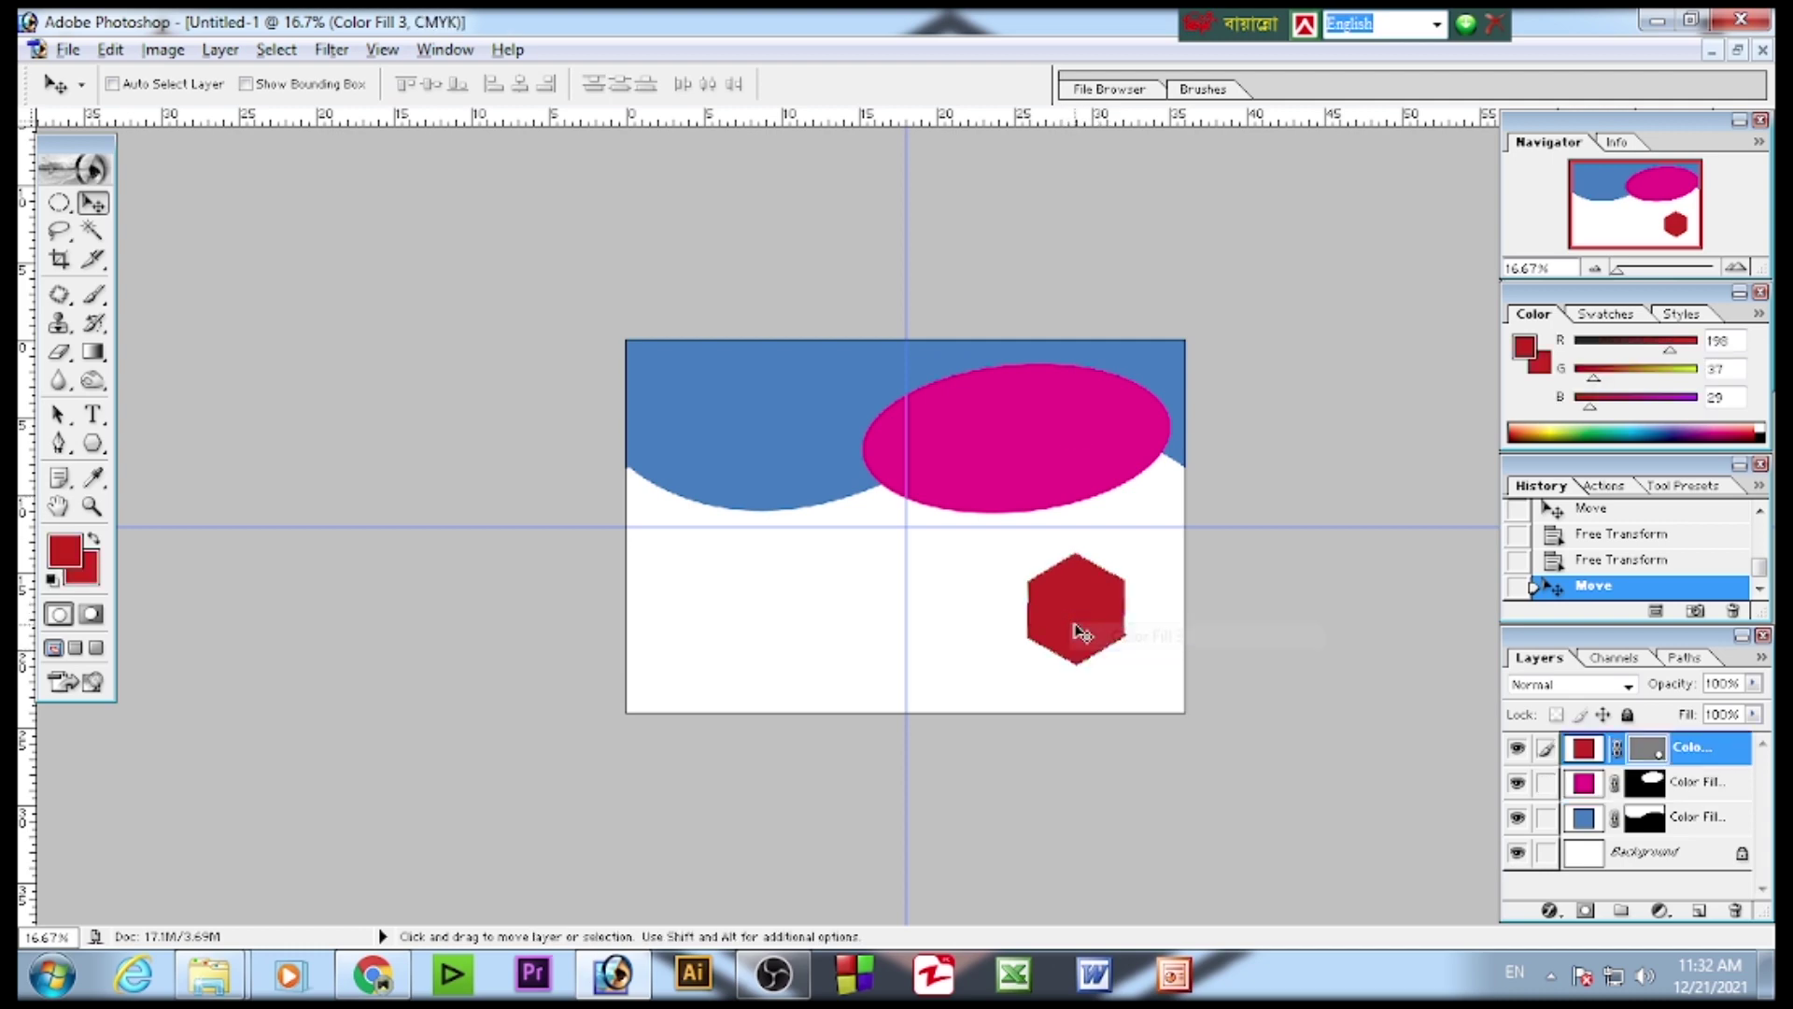
pyautogui.hotkey('ctrl', 't')
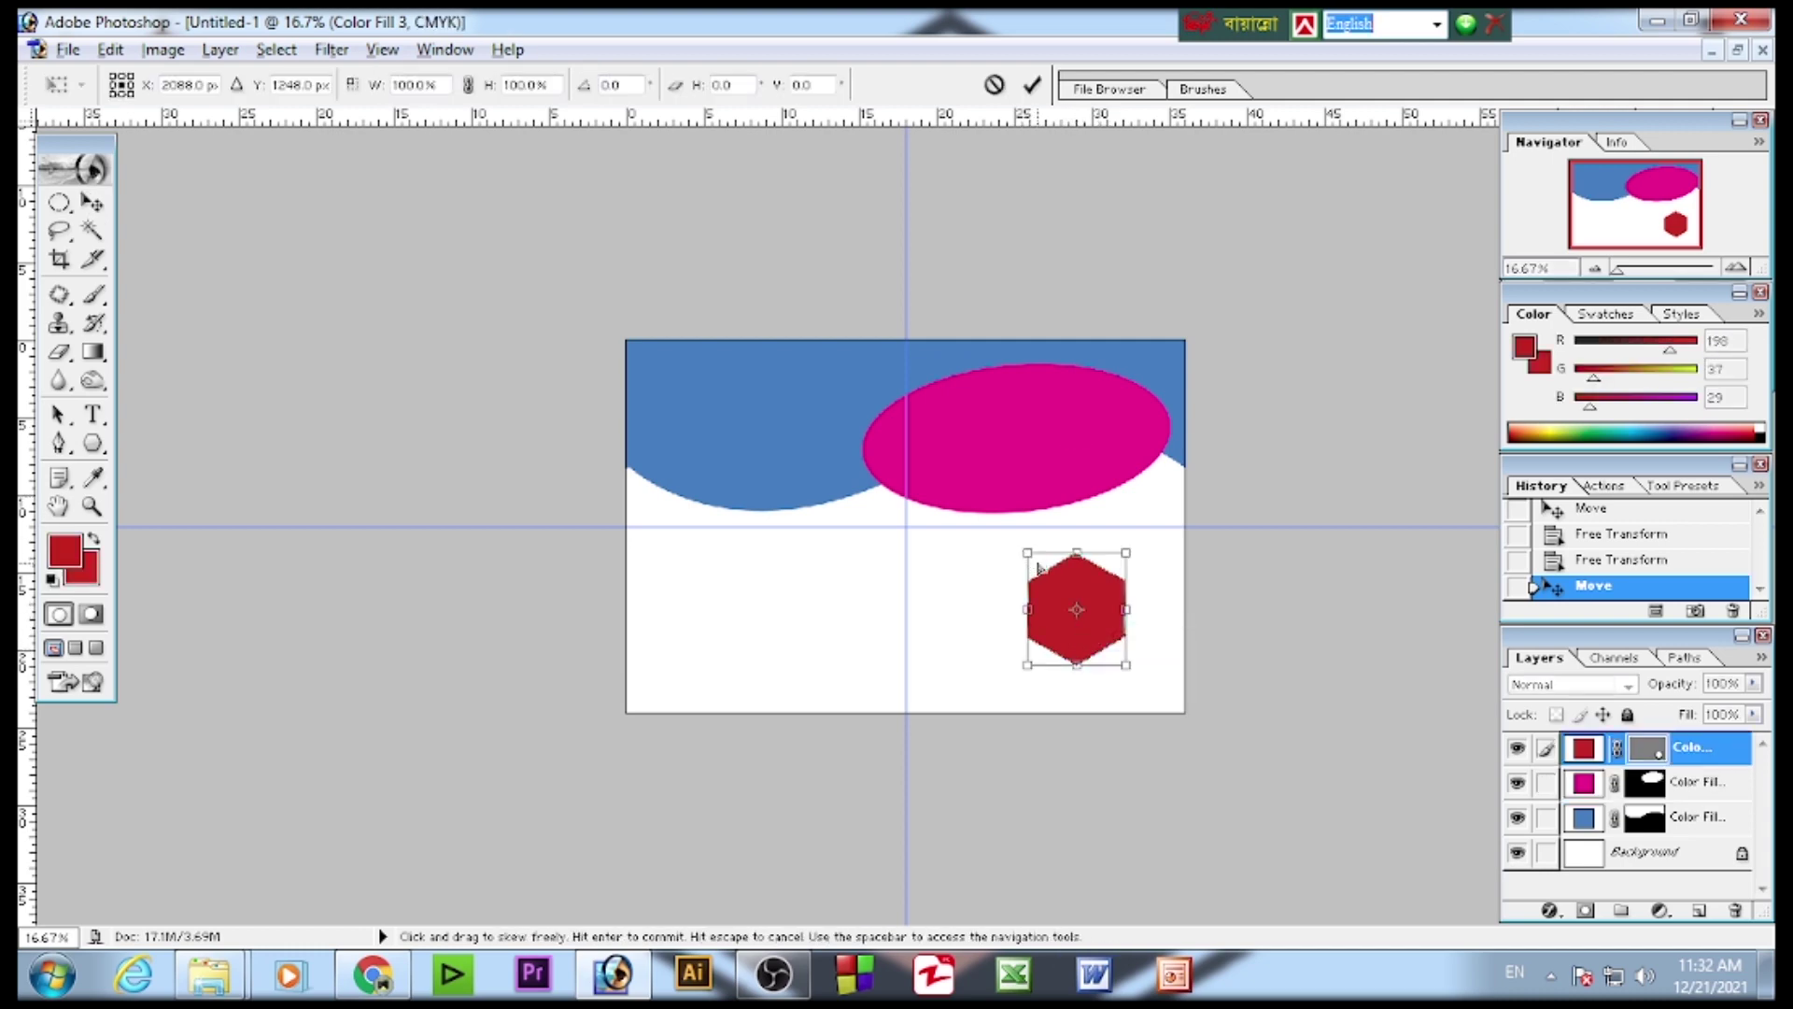
pyautogui.moveTo(1028, 553); pyautogui.dragTo(932, 653)
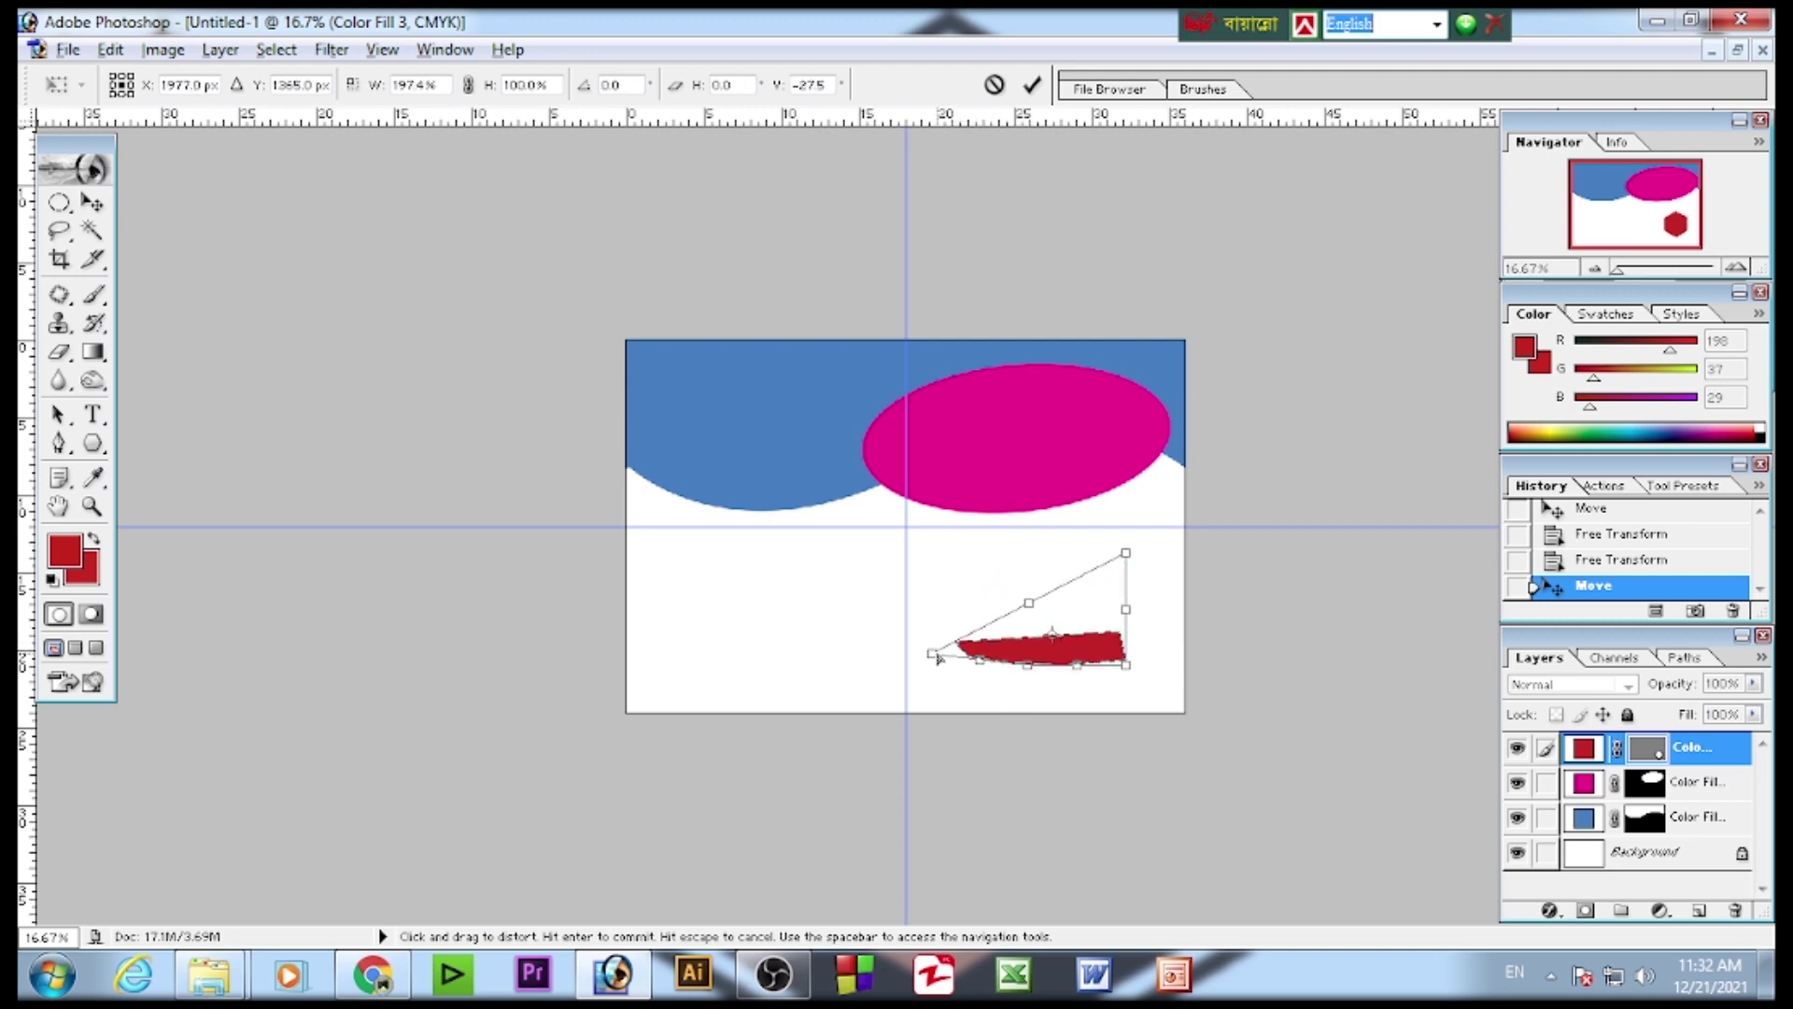
pyautogui.moveTo(1126, 554); pyautogui.dragTo(1331, 231)
pyautogui.press('Return')
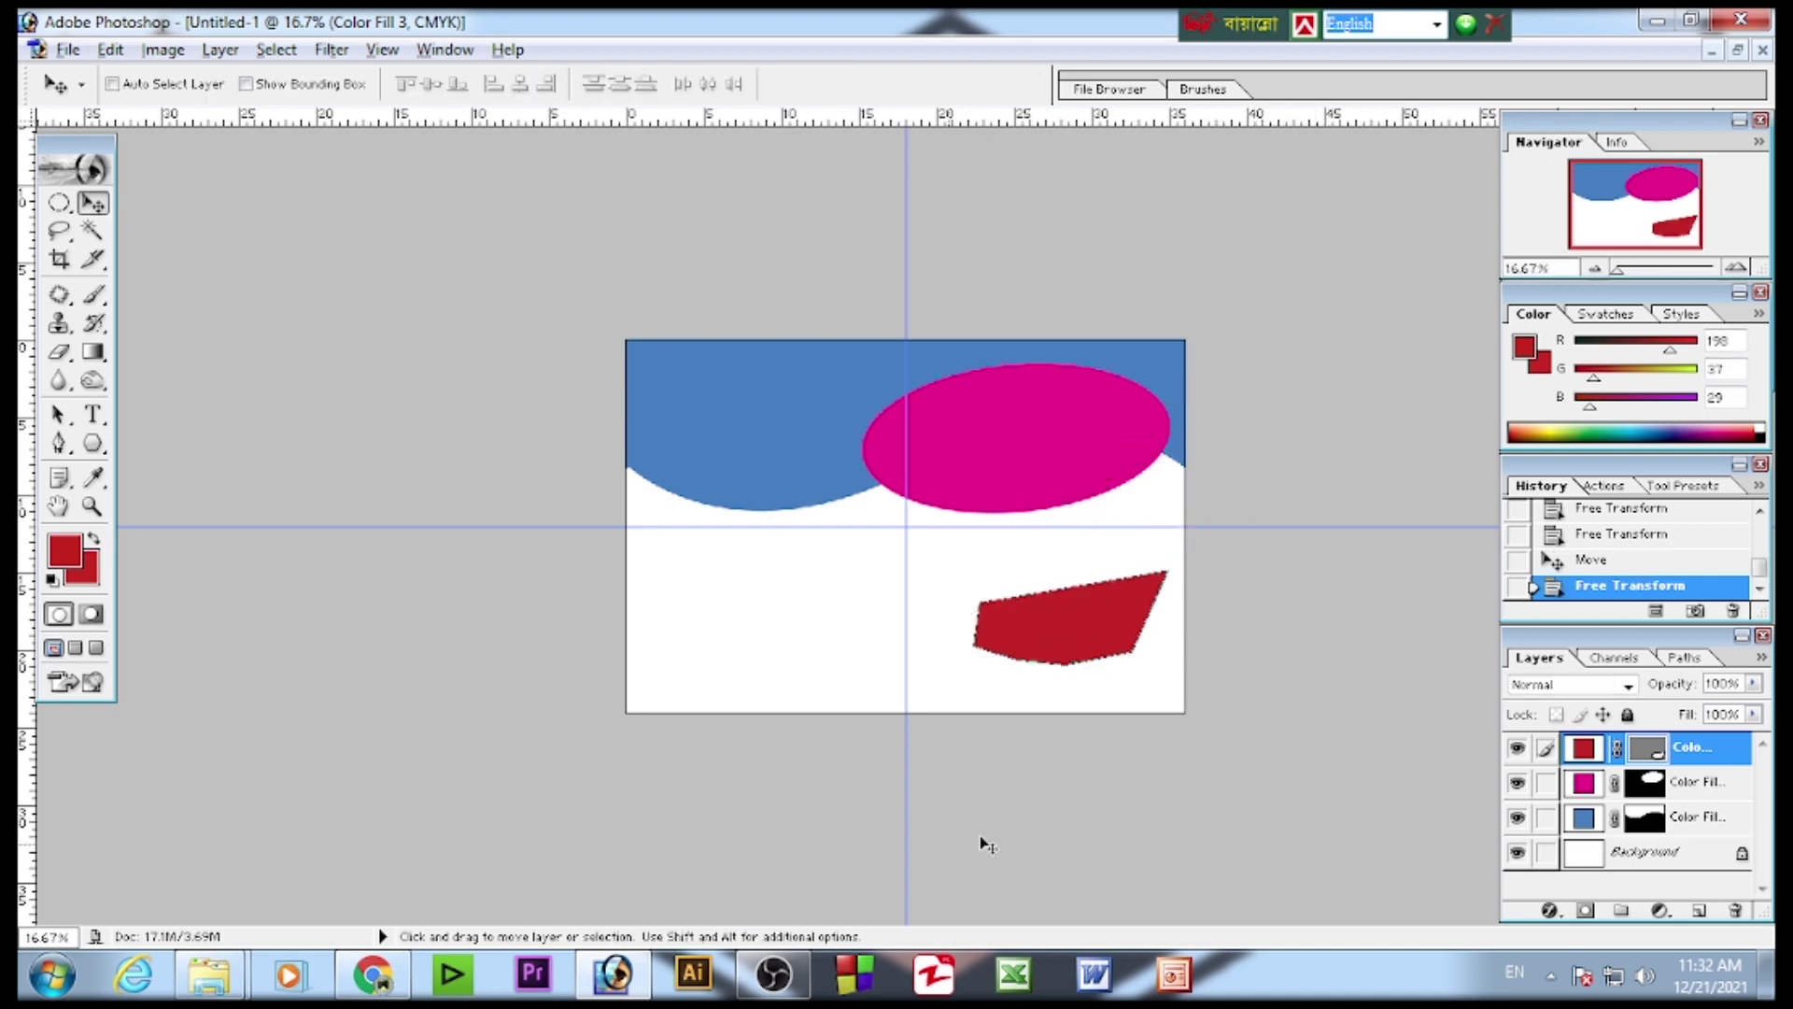
# - Place the red shape at the canvas's lower left corner and a copy at its lower right corner, and mirror the copy horizontally by rotating and flipping
pyautogui.moveTo(1060, 624); pyautogui.dragTo(1196, 692)
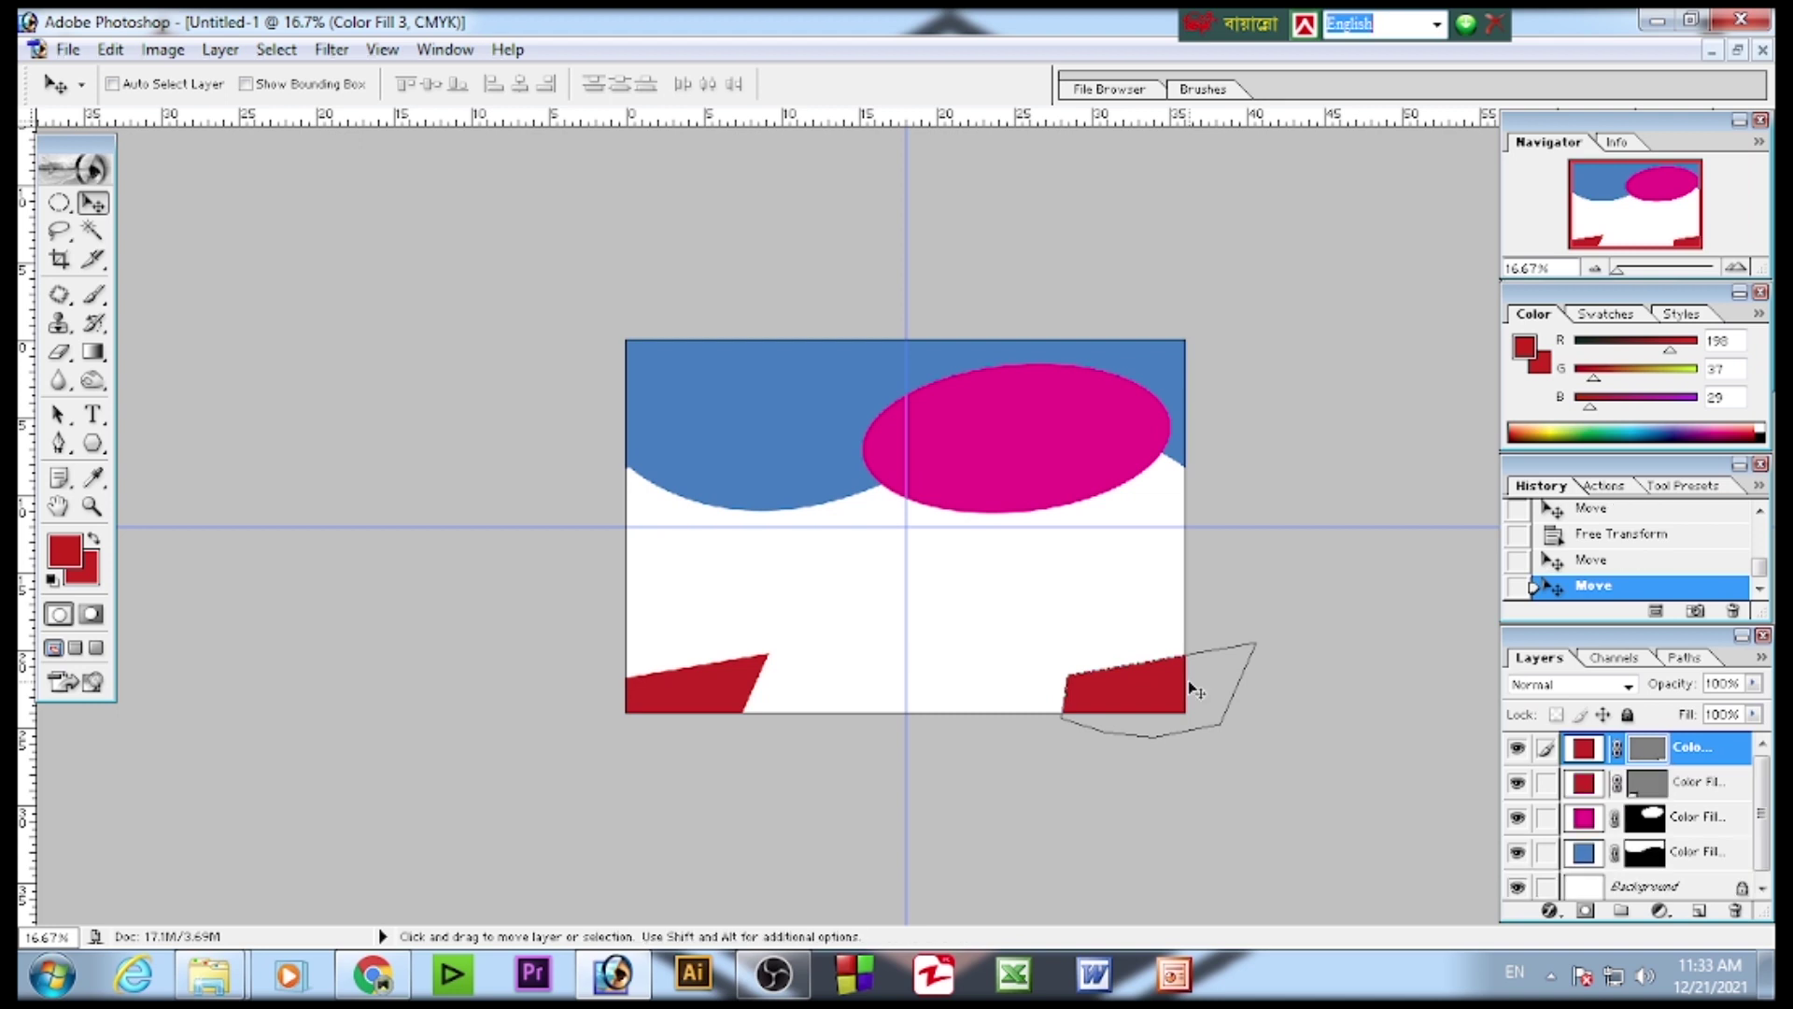
pyautogui.hotkey('ctrl', 't')
pyautogui.rightClick(1161, 684)
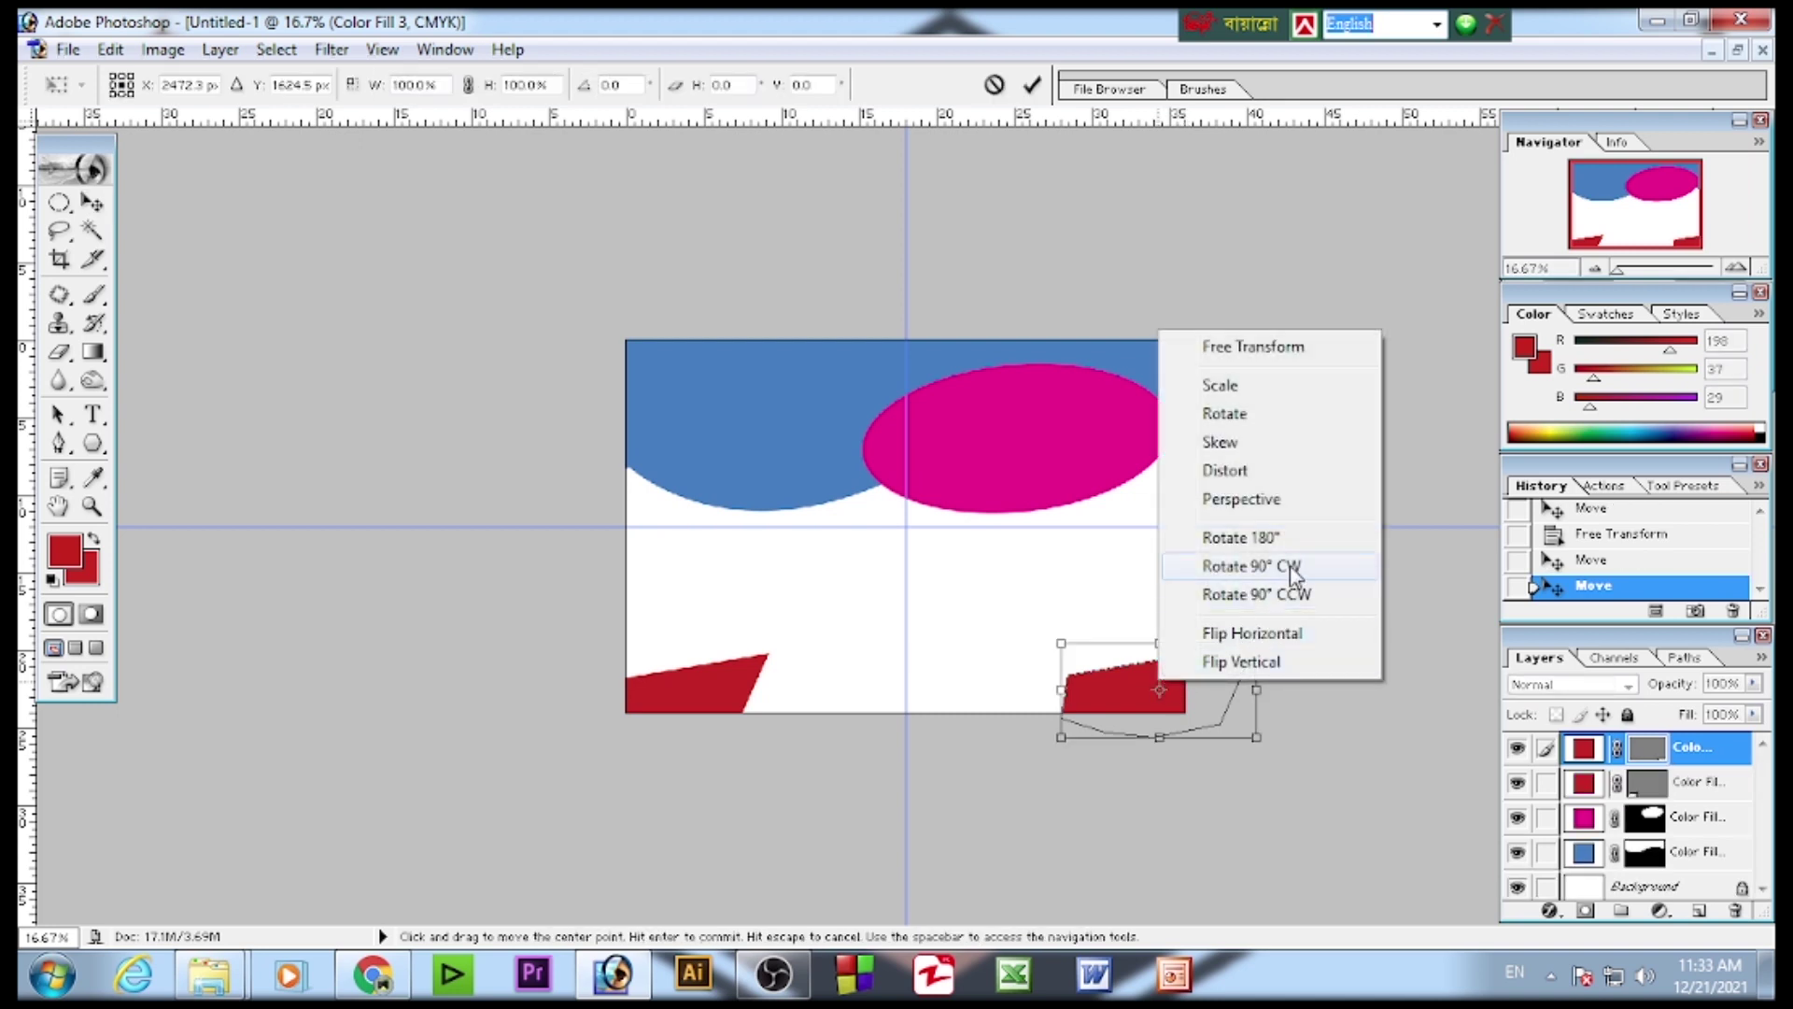
pyautogui.click(1293, 572)
pyautogui.rightClick(1161, 680)
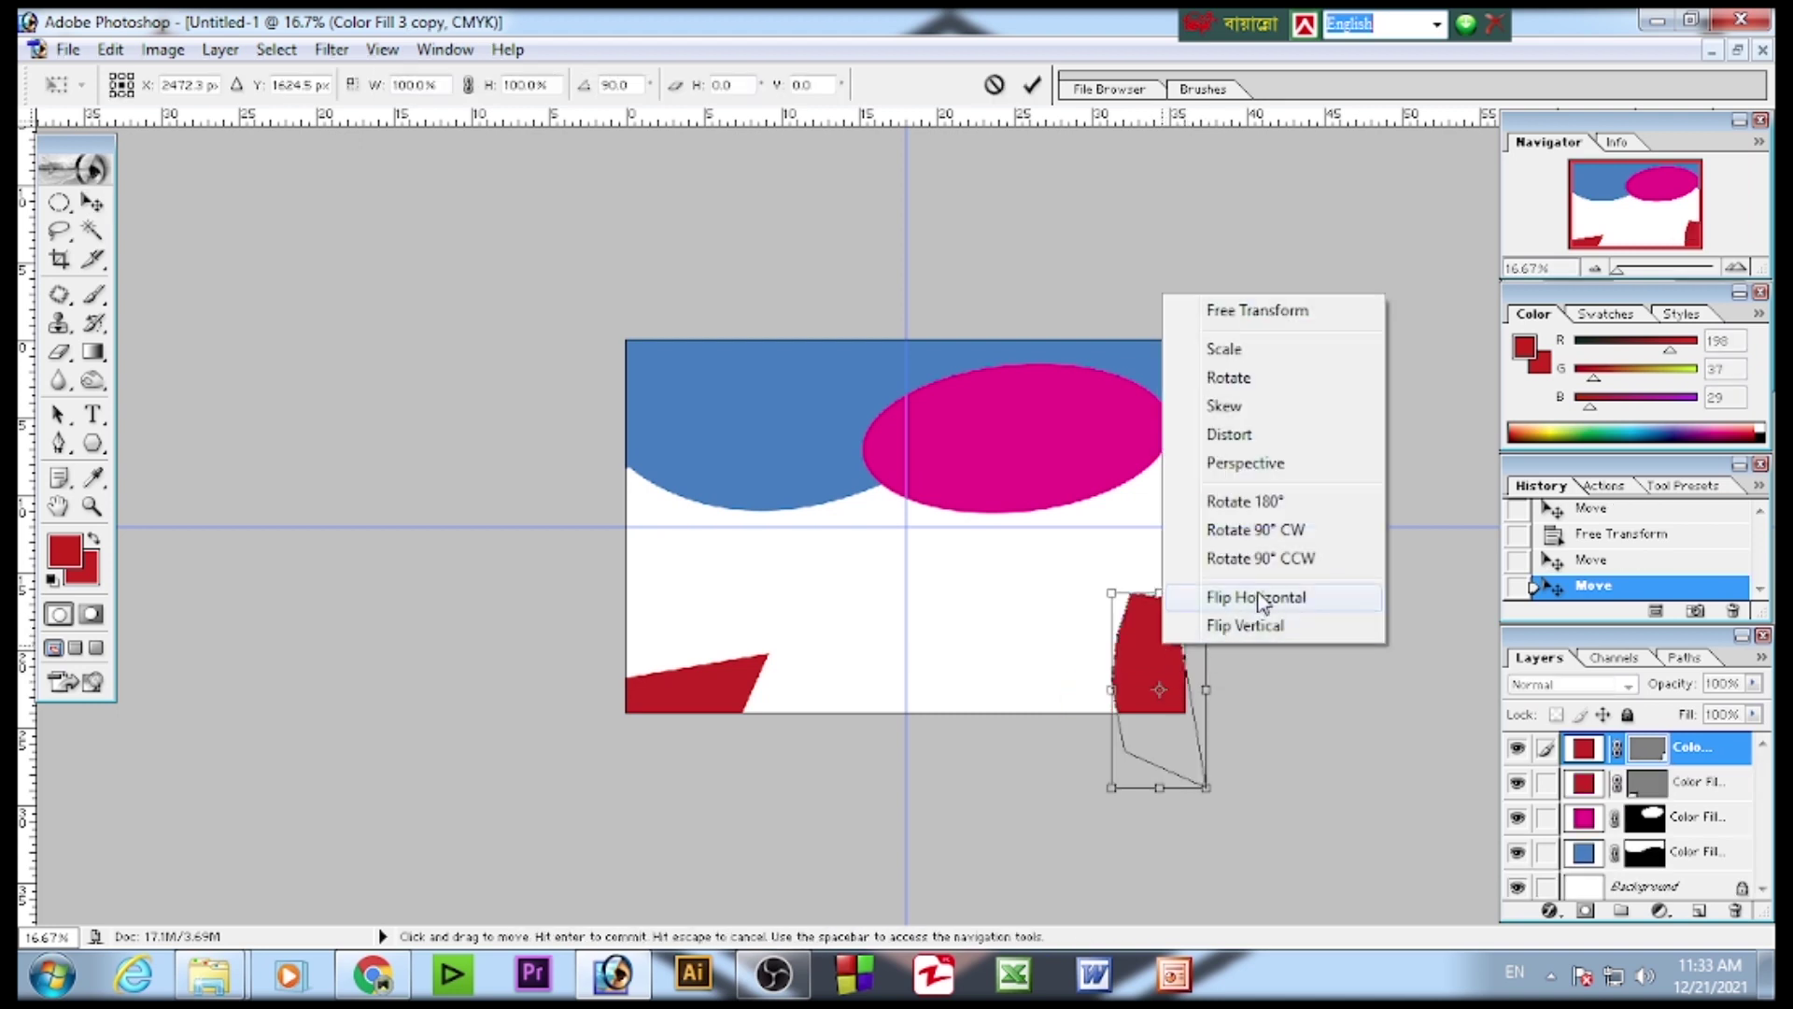
pyautogui.click(1255, 600)
pyautogui.rightClick(1177, 647)
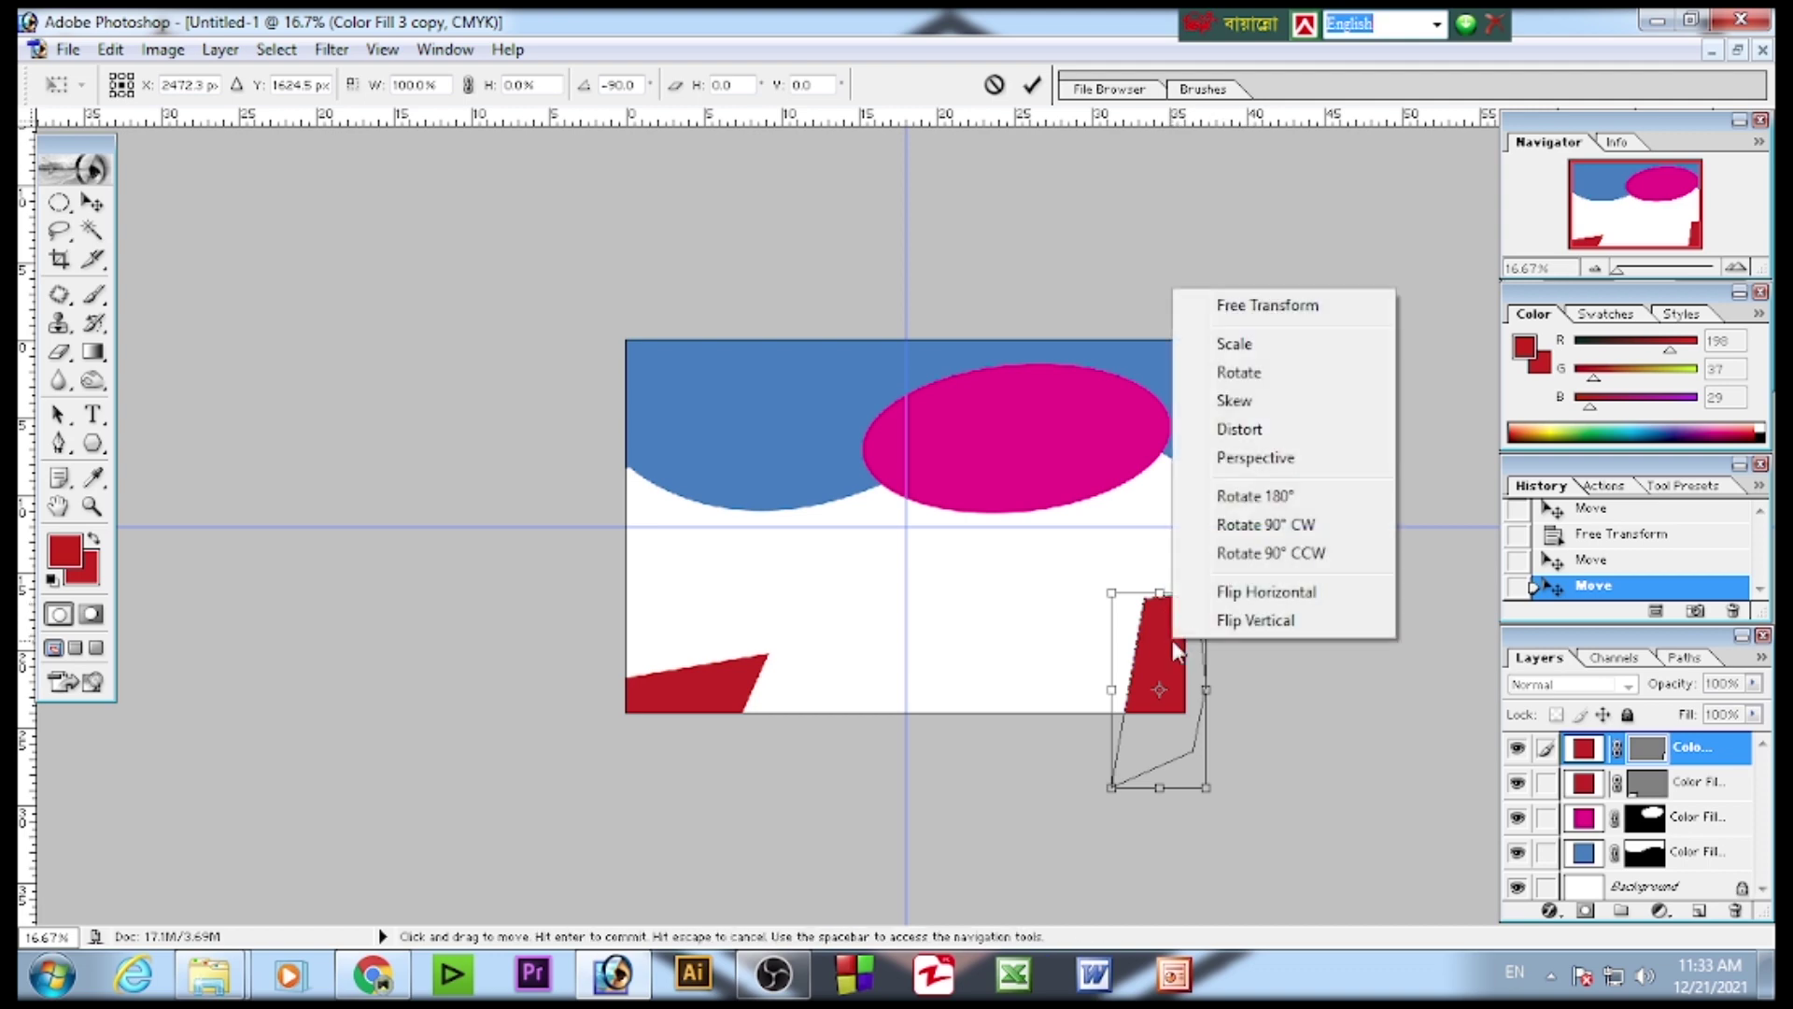
pyautogui.click(1304, 526)
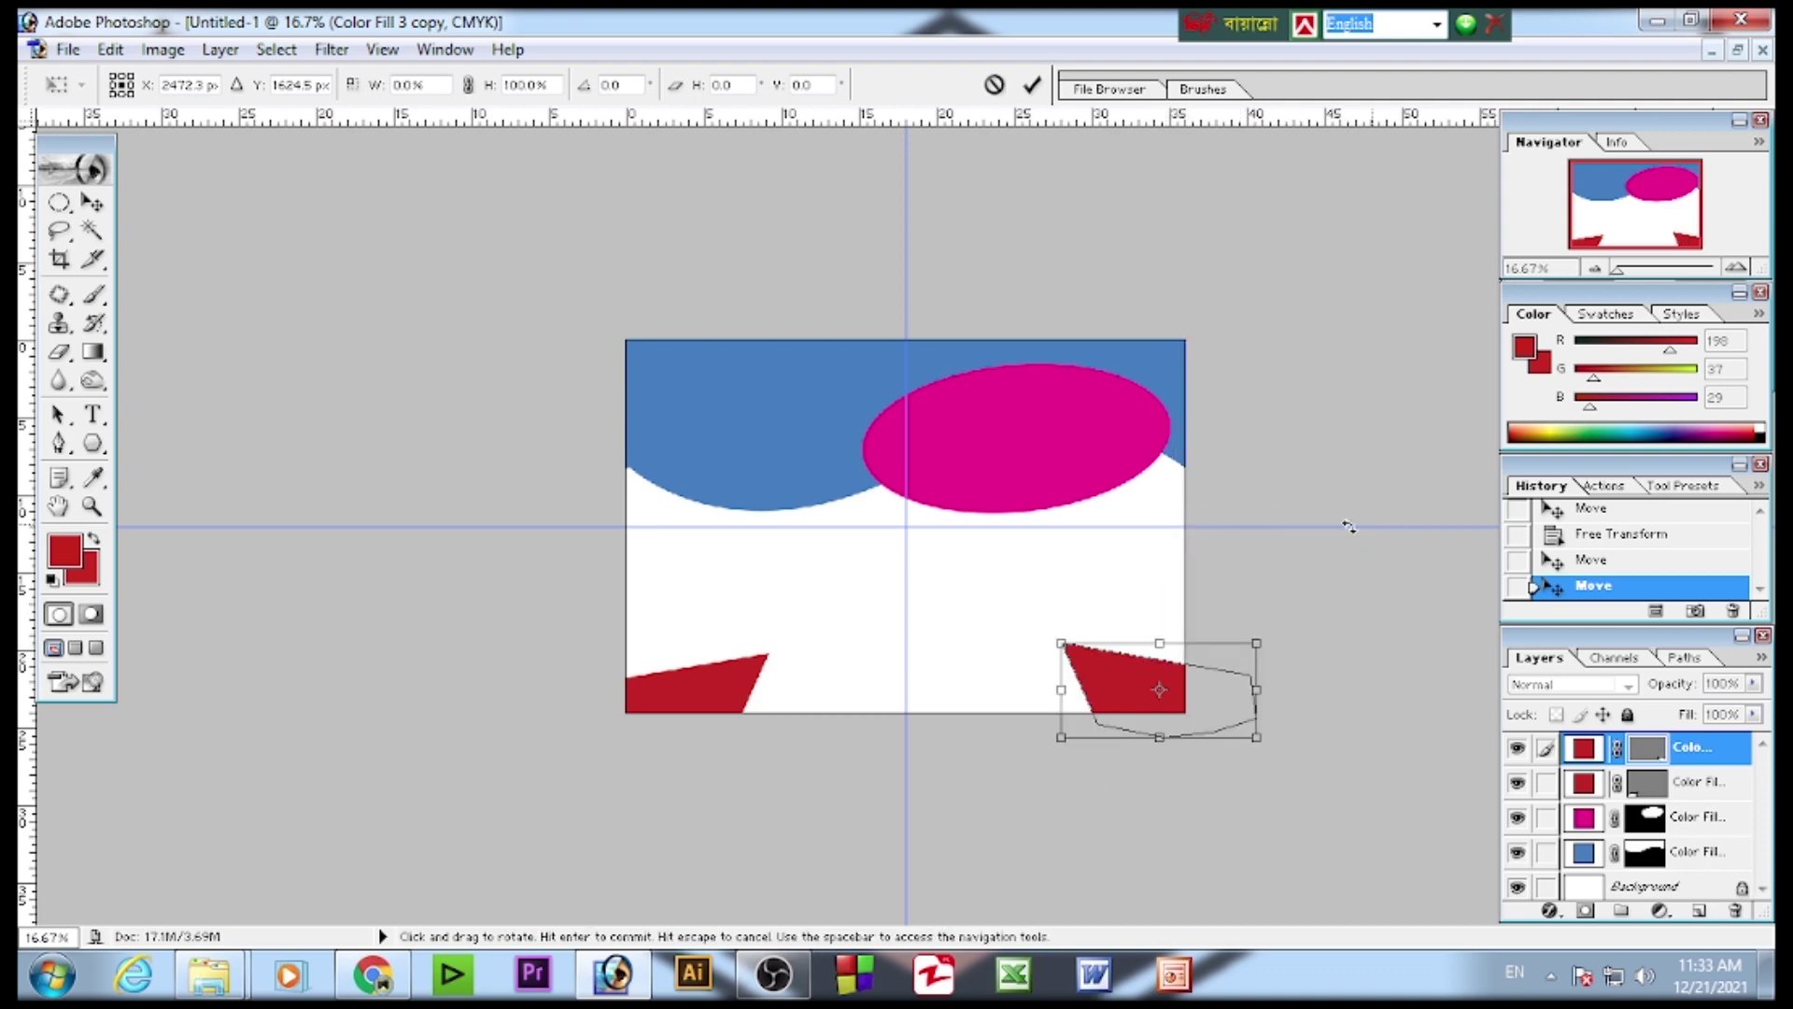
# - Centre the mirrored red copy on the canvas's lower right corner at X 2592 px, Y 1728 px and apply the transform
pyautogui.moveTo(1160, 690); pyautogui.dragTo(1187, 713)
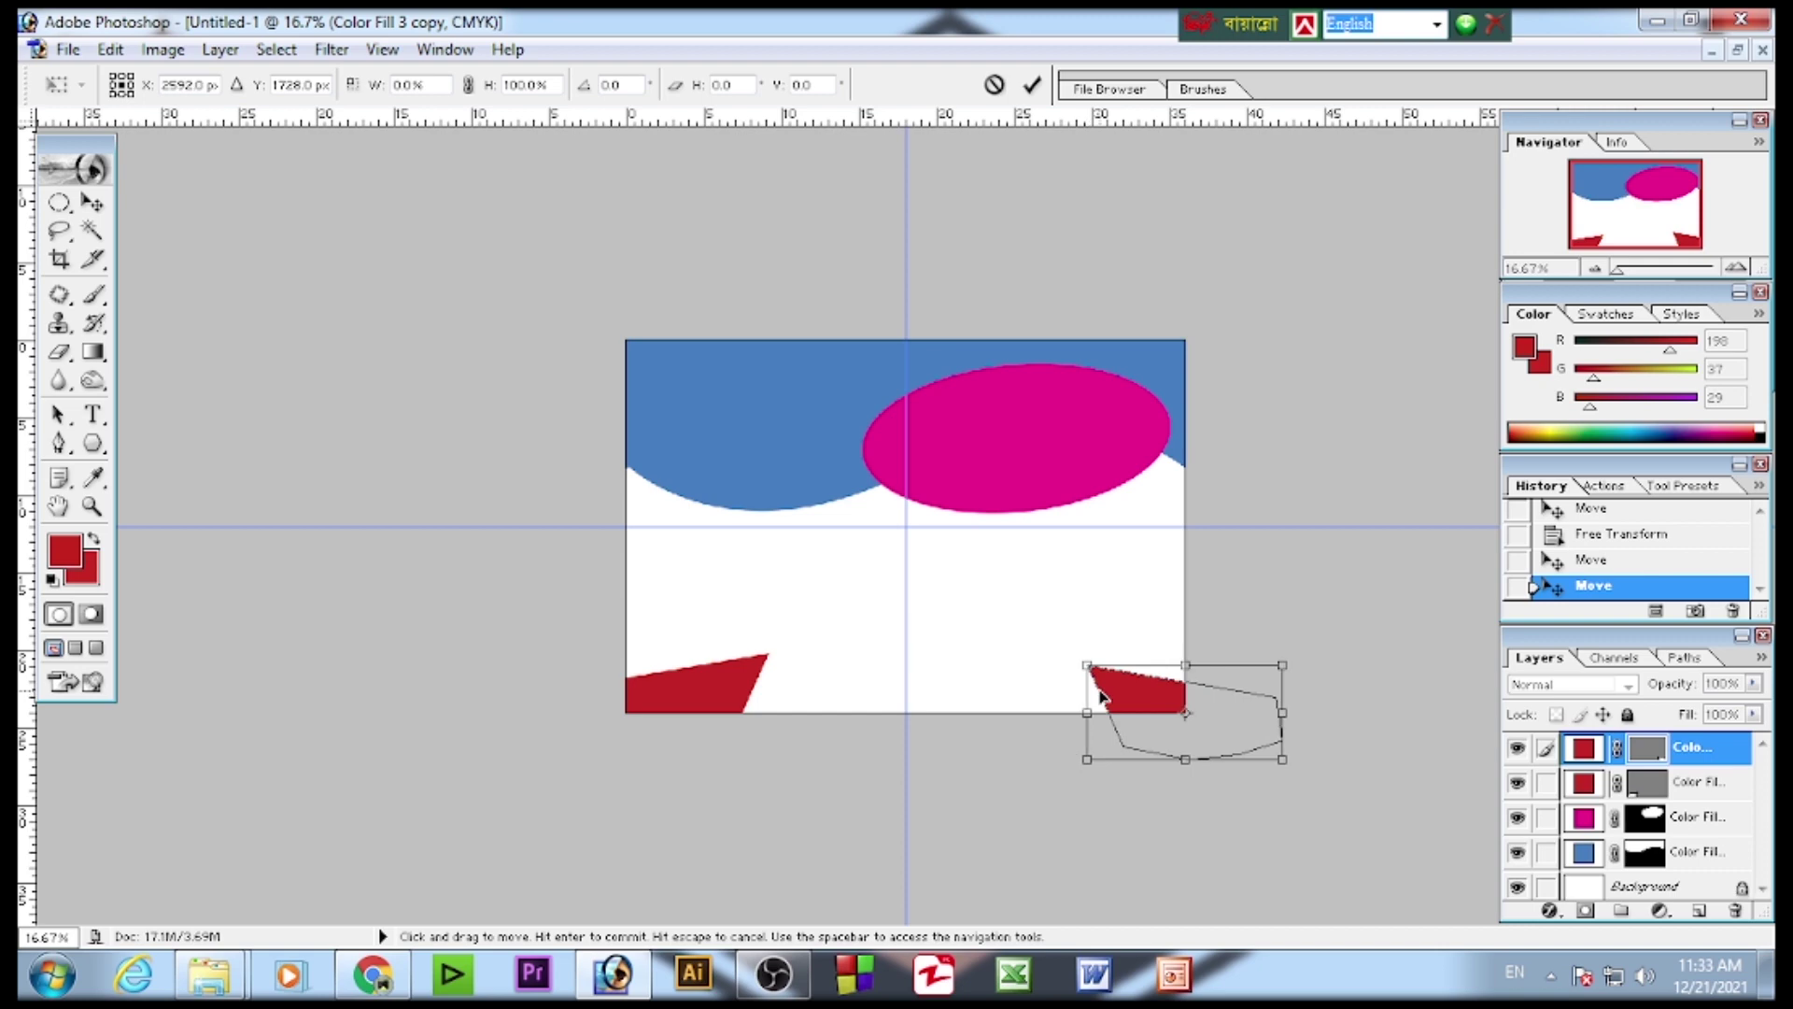
pyautogui.rightClick(728, 704)
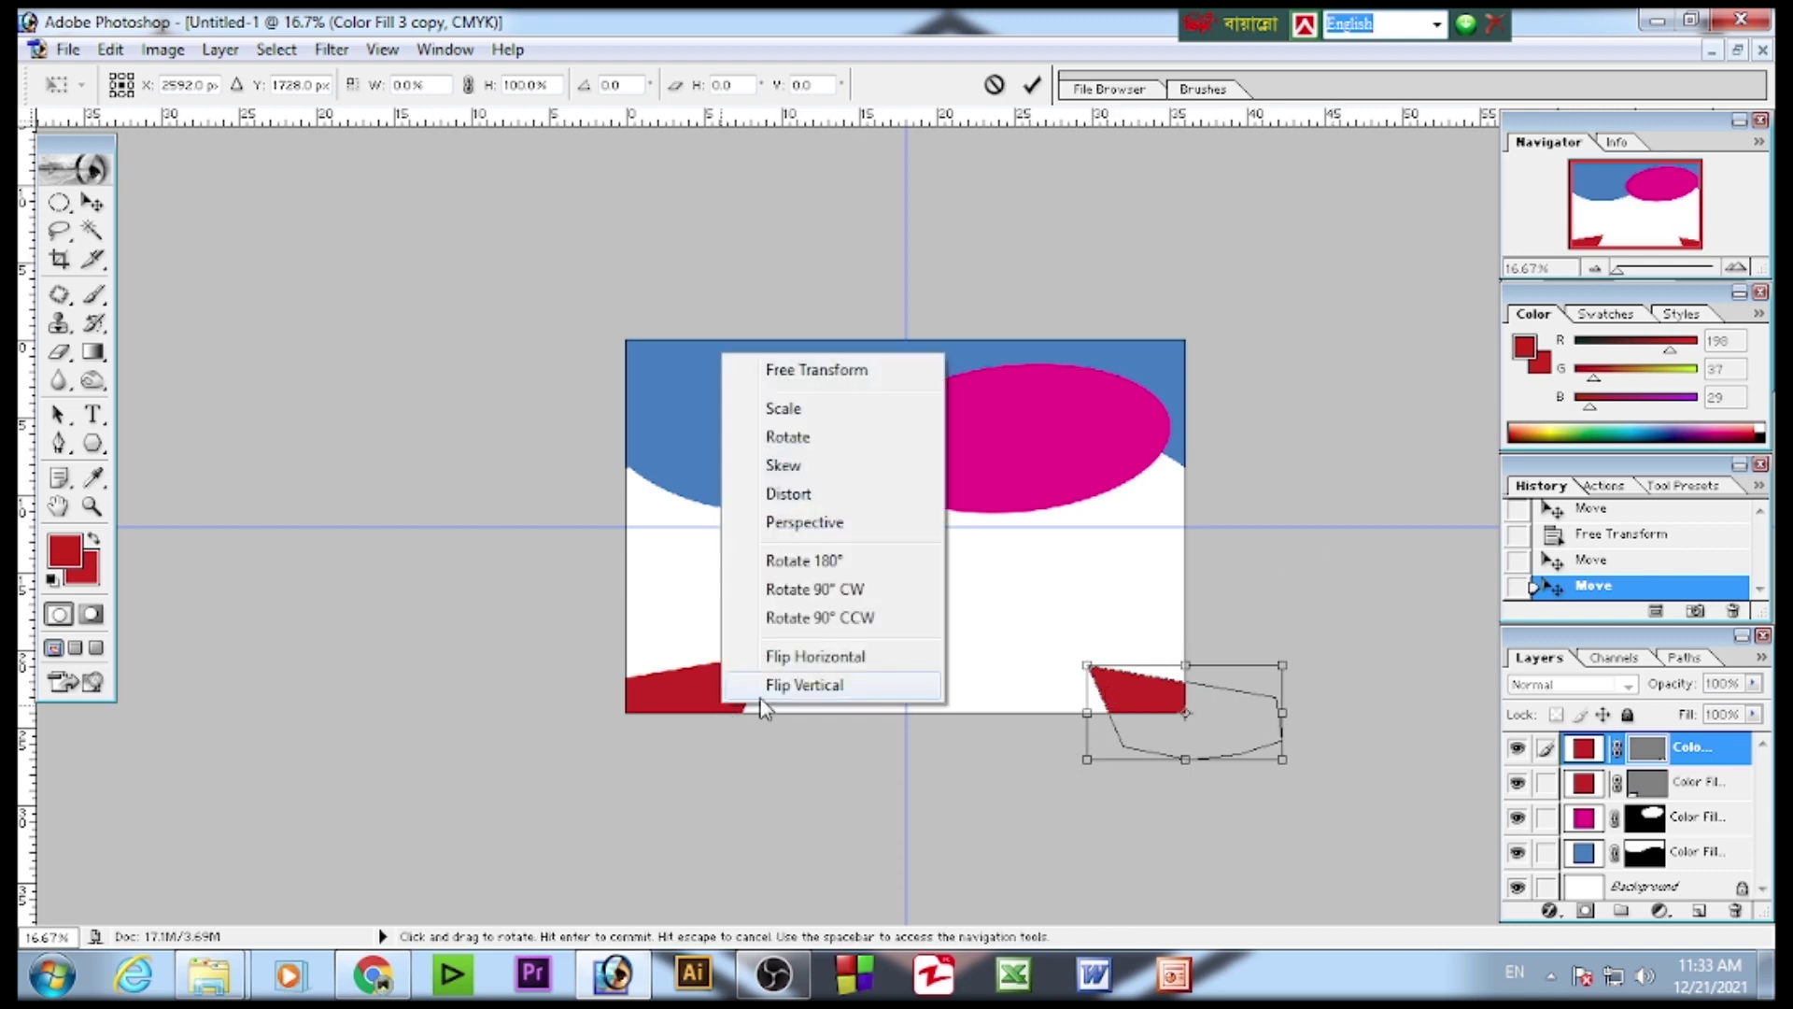
pyautogui.click(1030, 87)
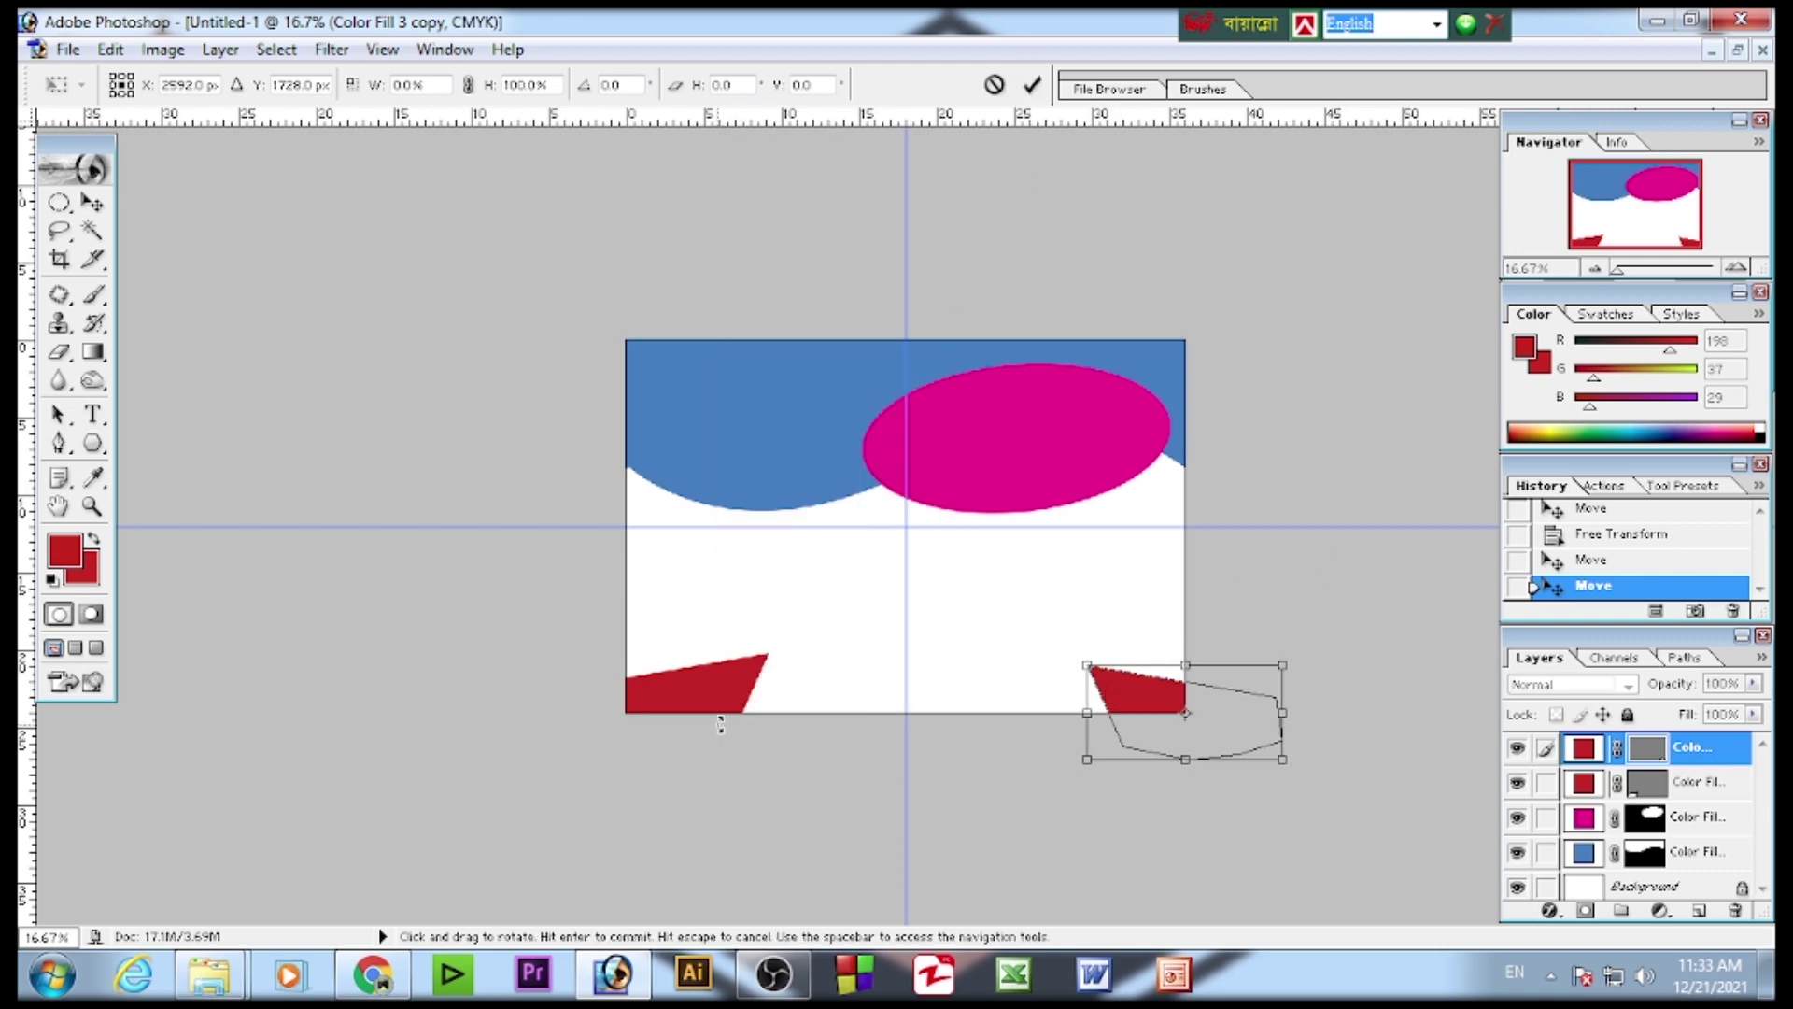
pyautogui.click(1033, 84)
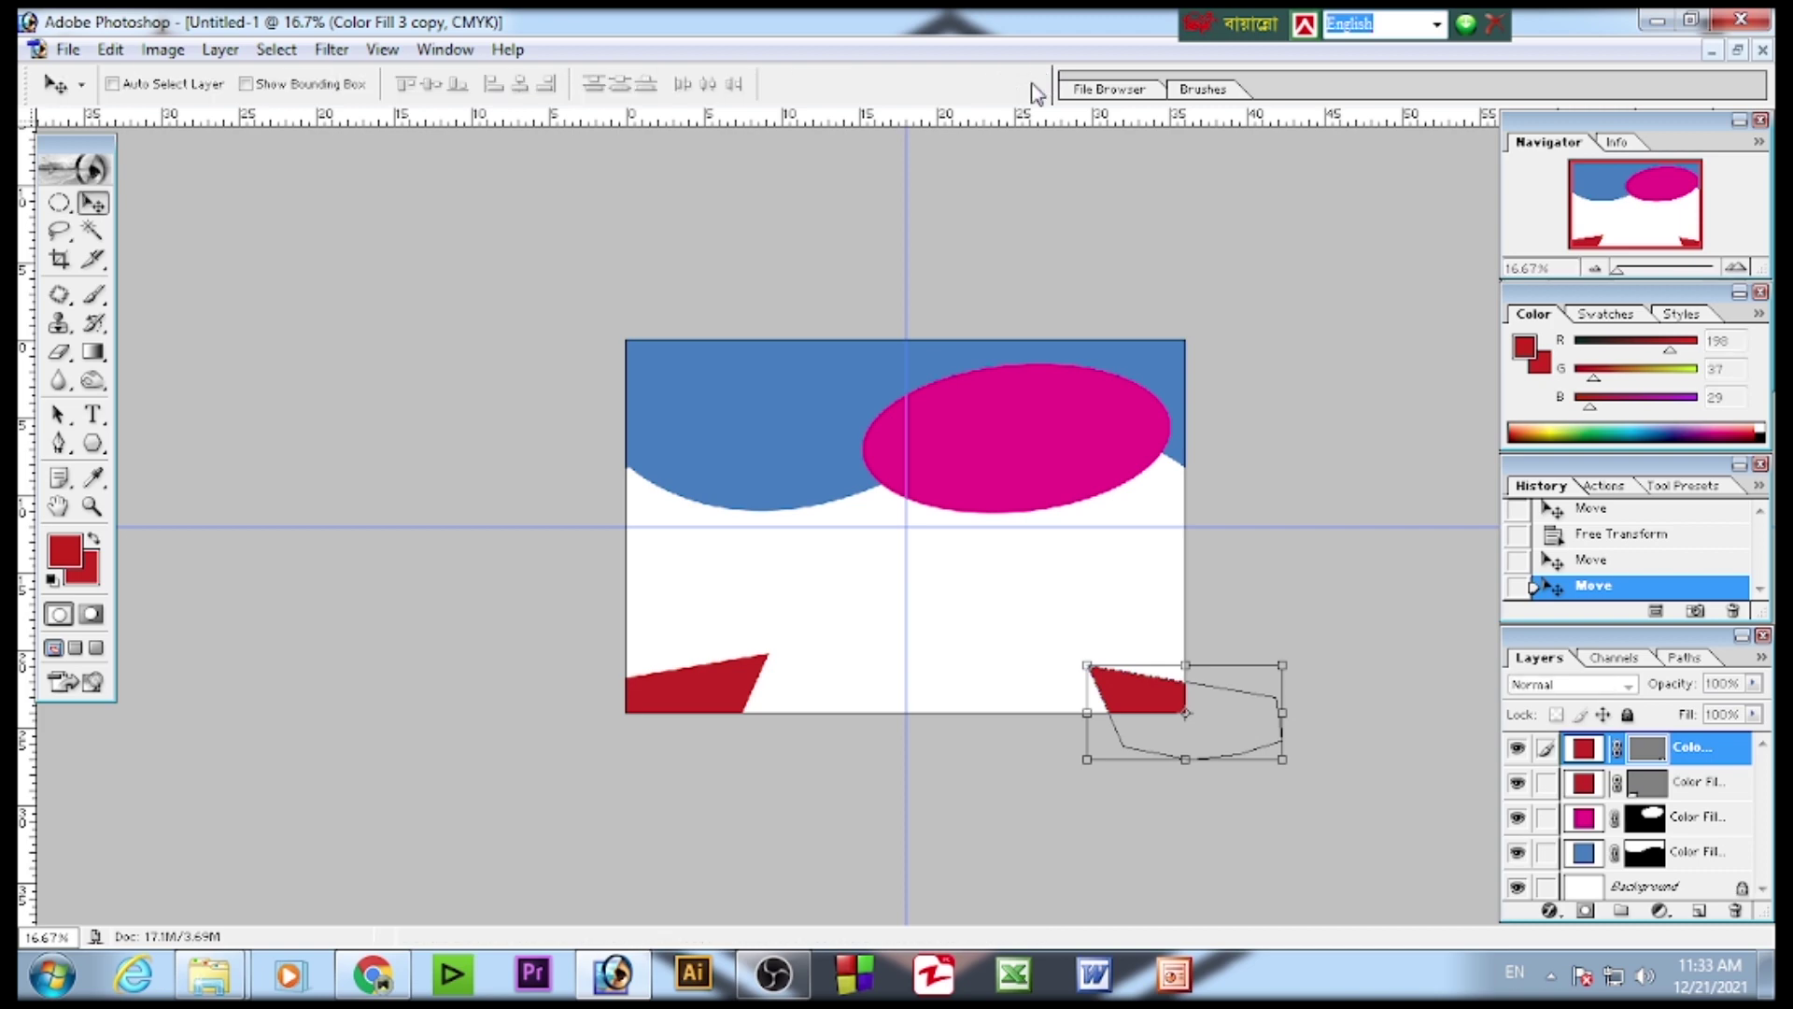
# - Centre the original red shape on the canvas's lower left corner at X 0 px, Y 1728 px to match its mirrored copy
pyautogui.rightClick(716, 720)
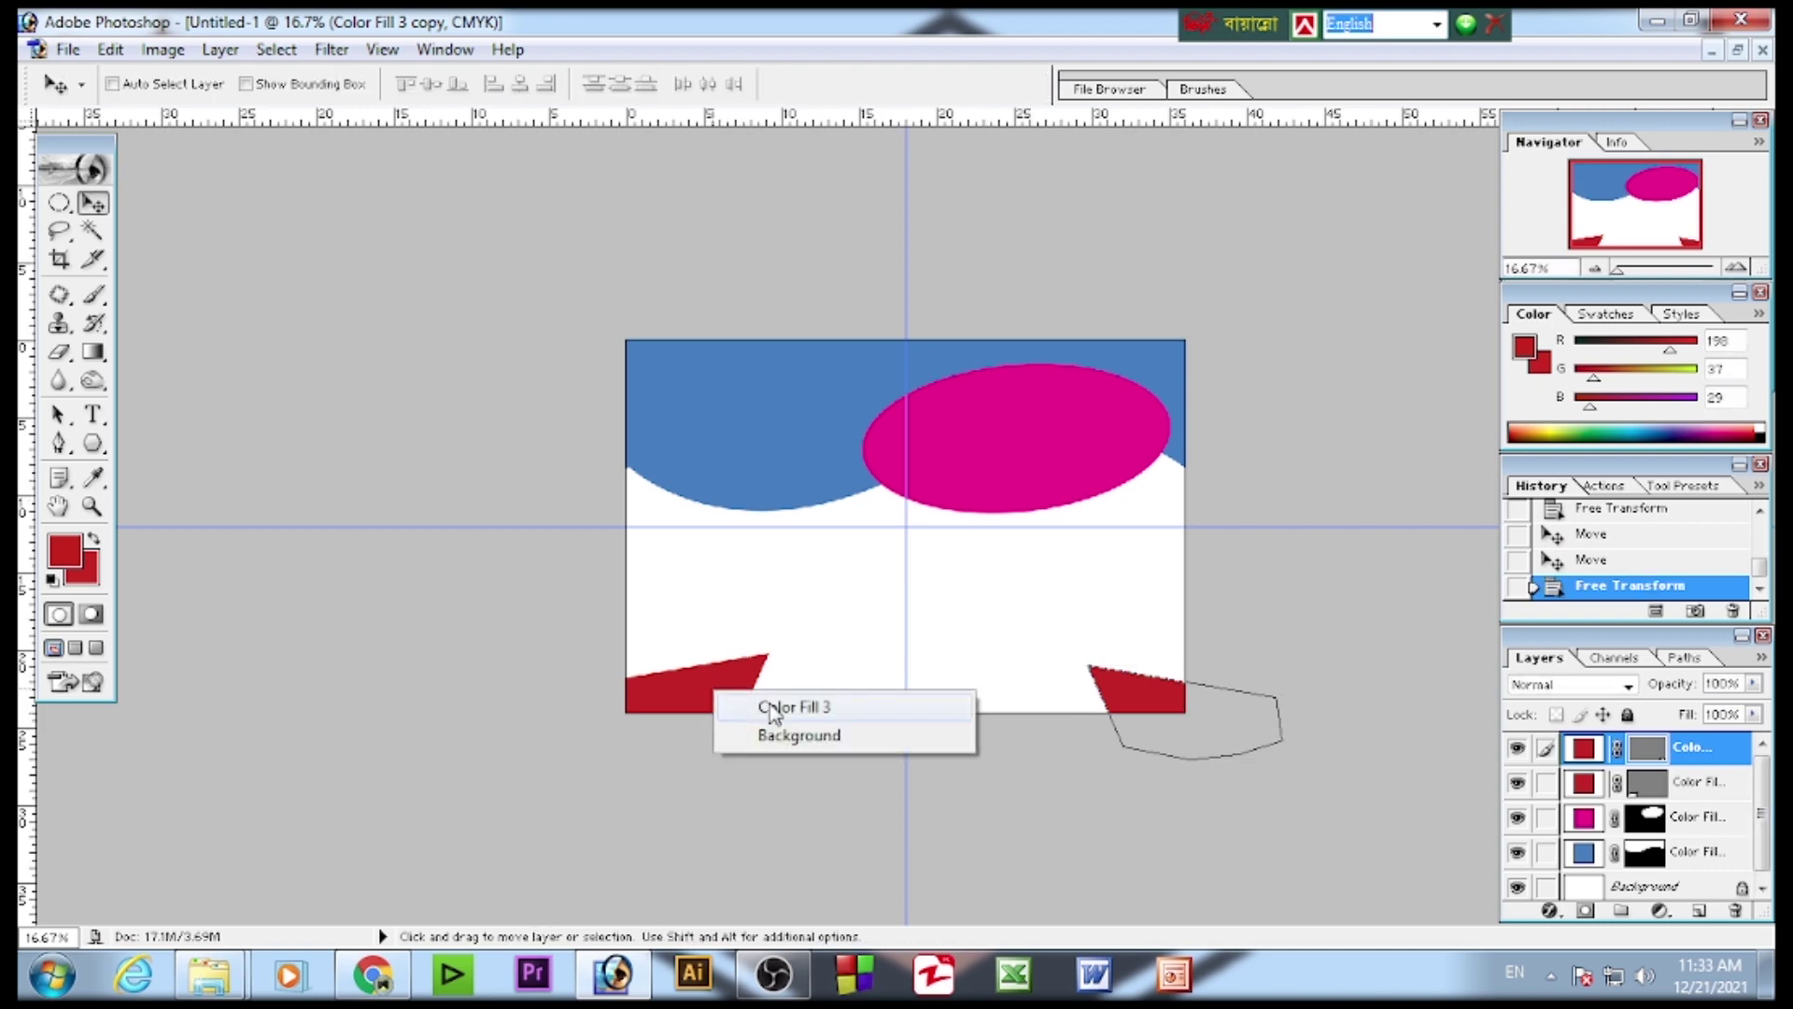
pyautogui.click(773, 705)
pyautogui.click(741, 679)
pyautogui.hotkey('ctrl', 't')
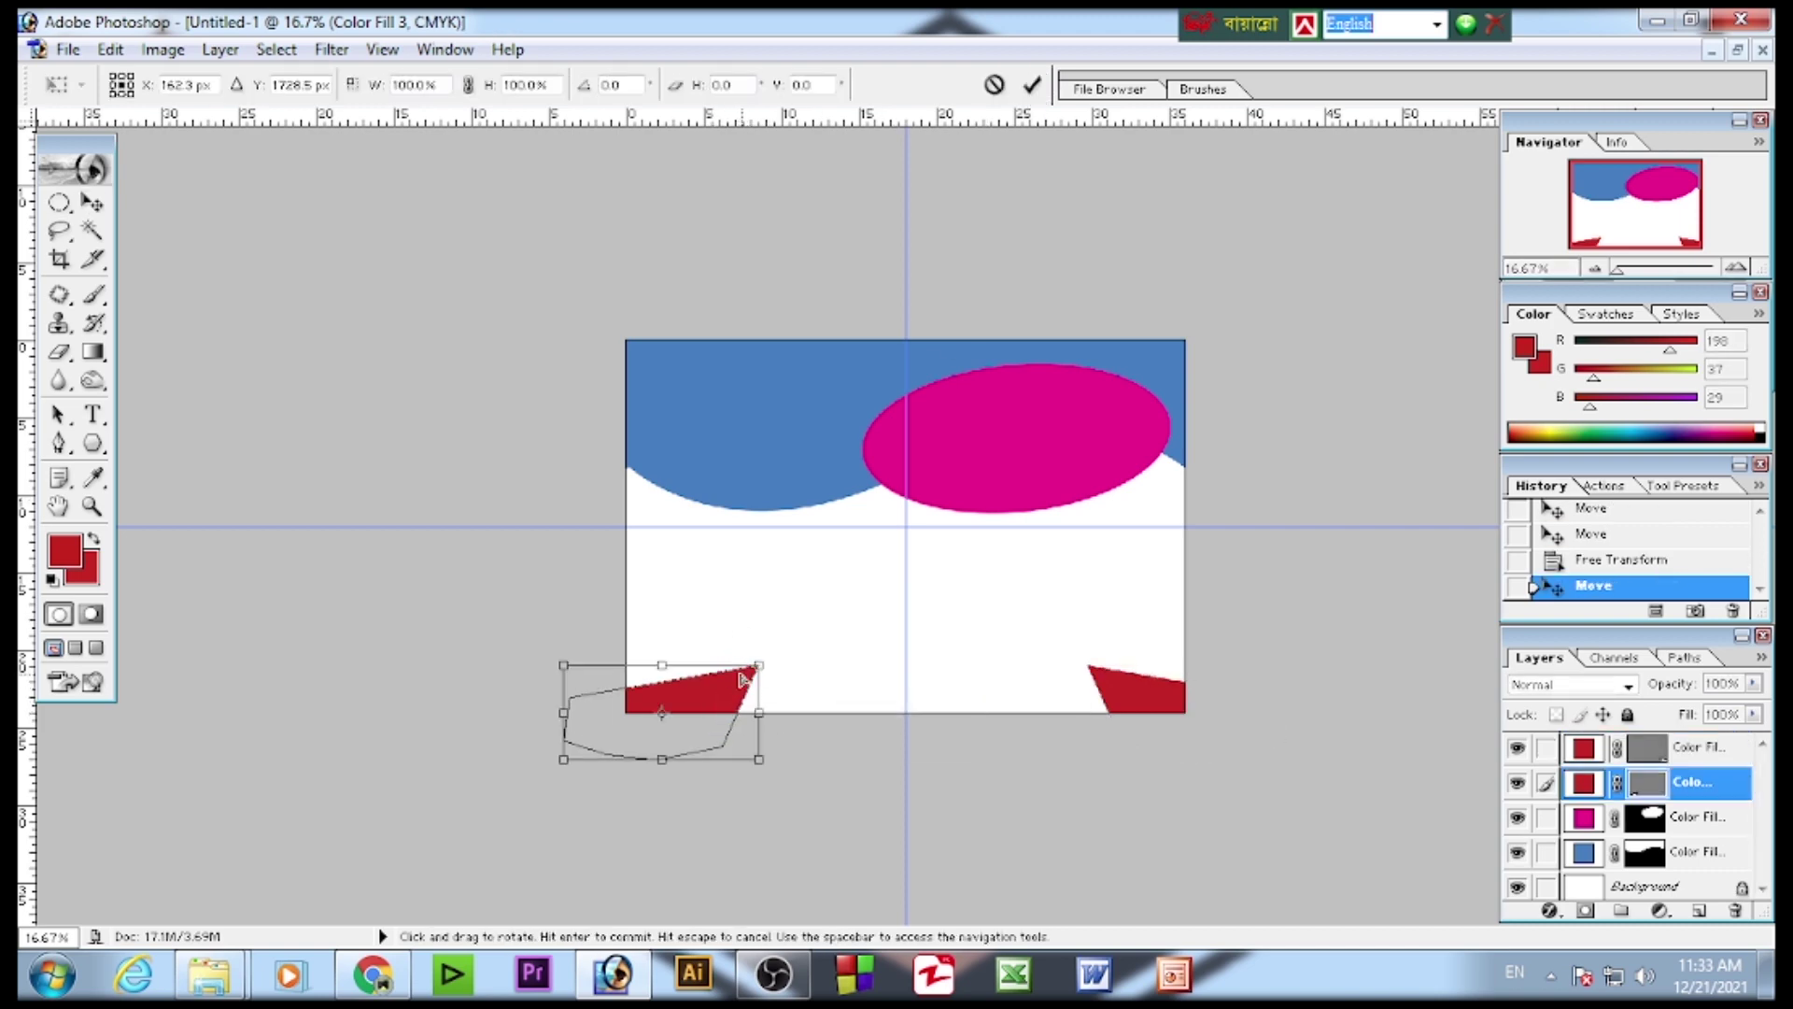
pyautogui.moveTo(721, 712); pyautogui.dragTo(687, 713)
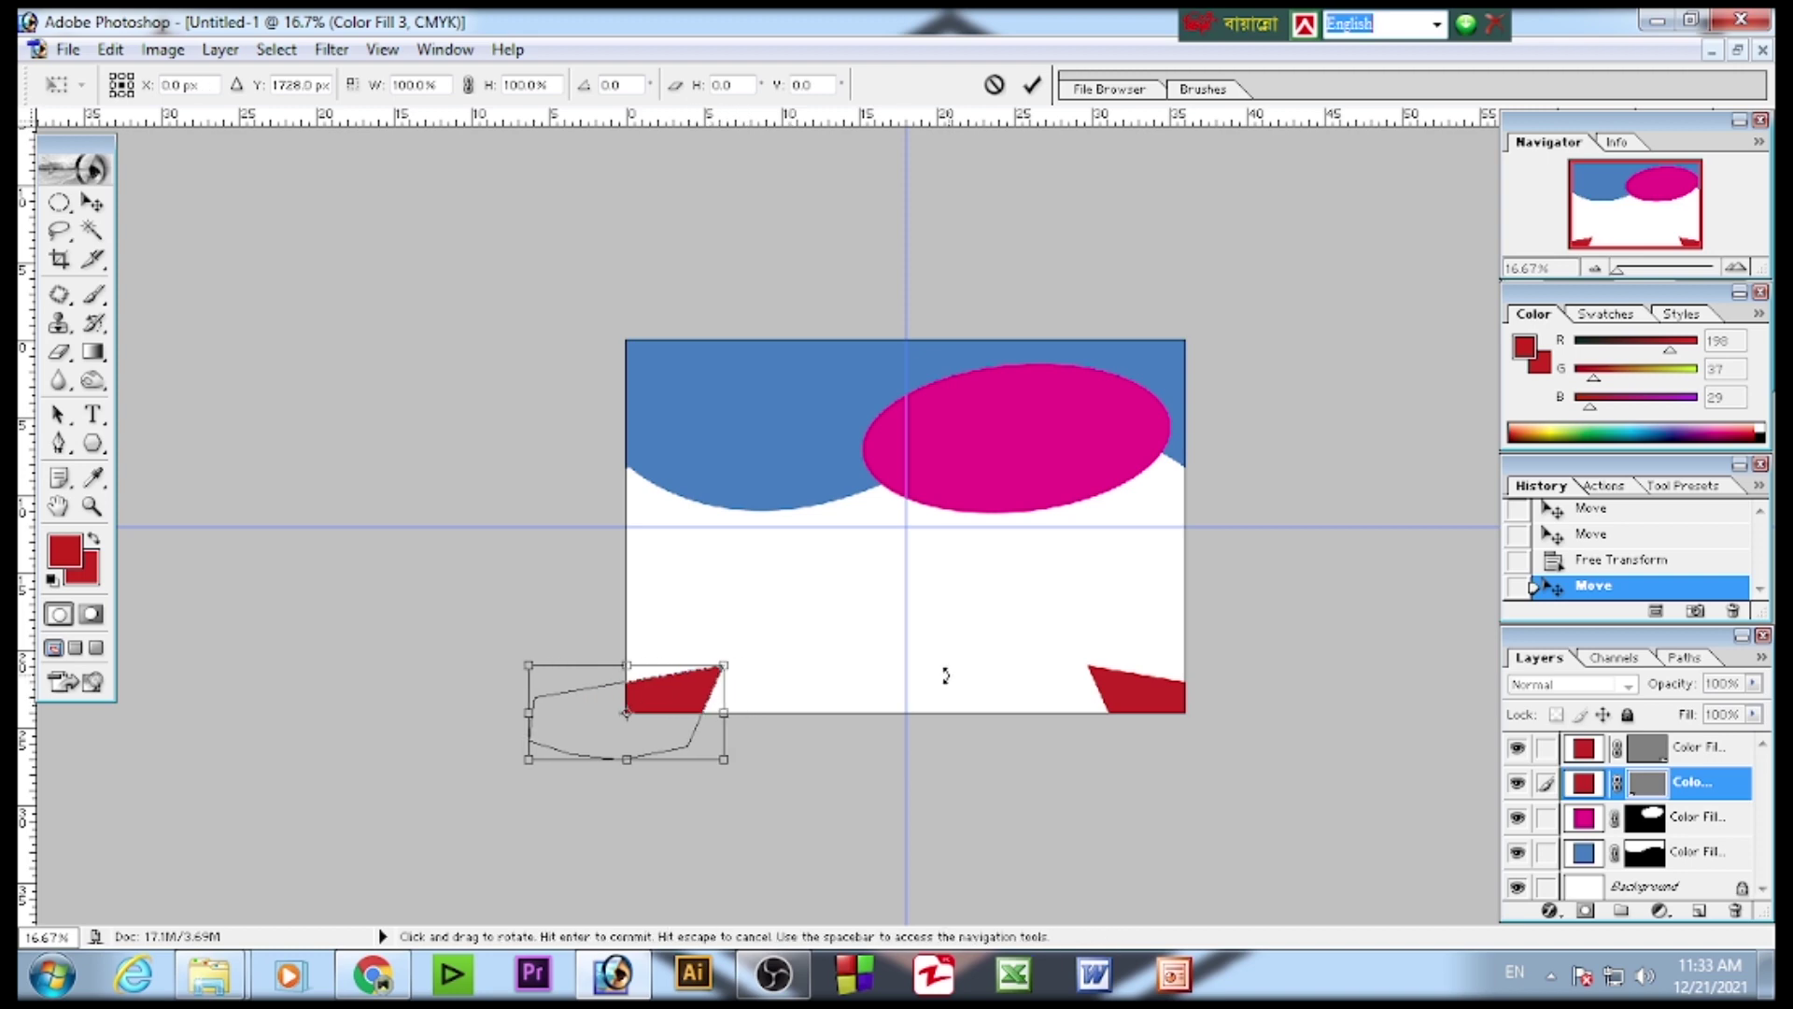
pyautogui.click(1031, 84)
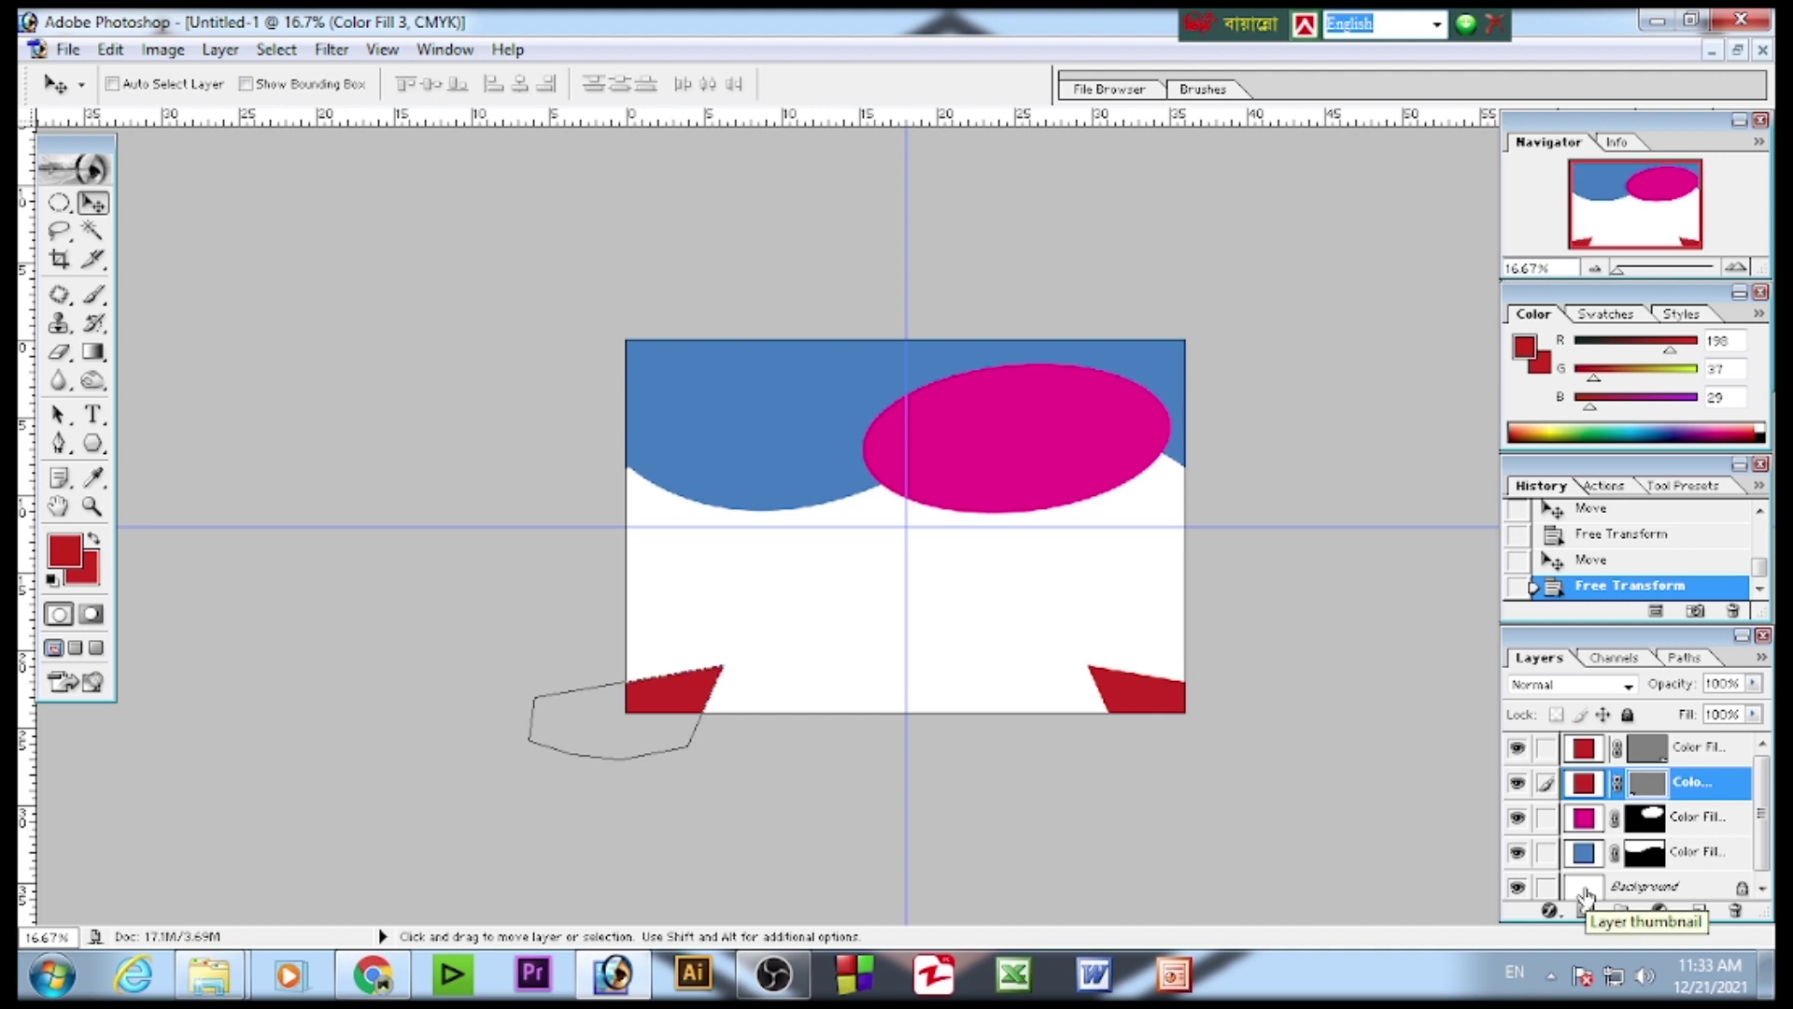
# - Set the layer opacity of the lower left red corner shape to 90%
pyautogui.press('4')
pyautogui.press('5')
pyautogui.press('1')
pyautogui.press('0')
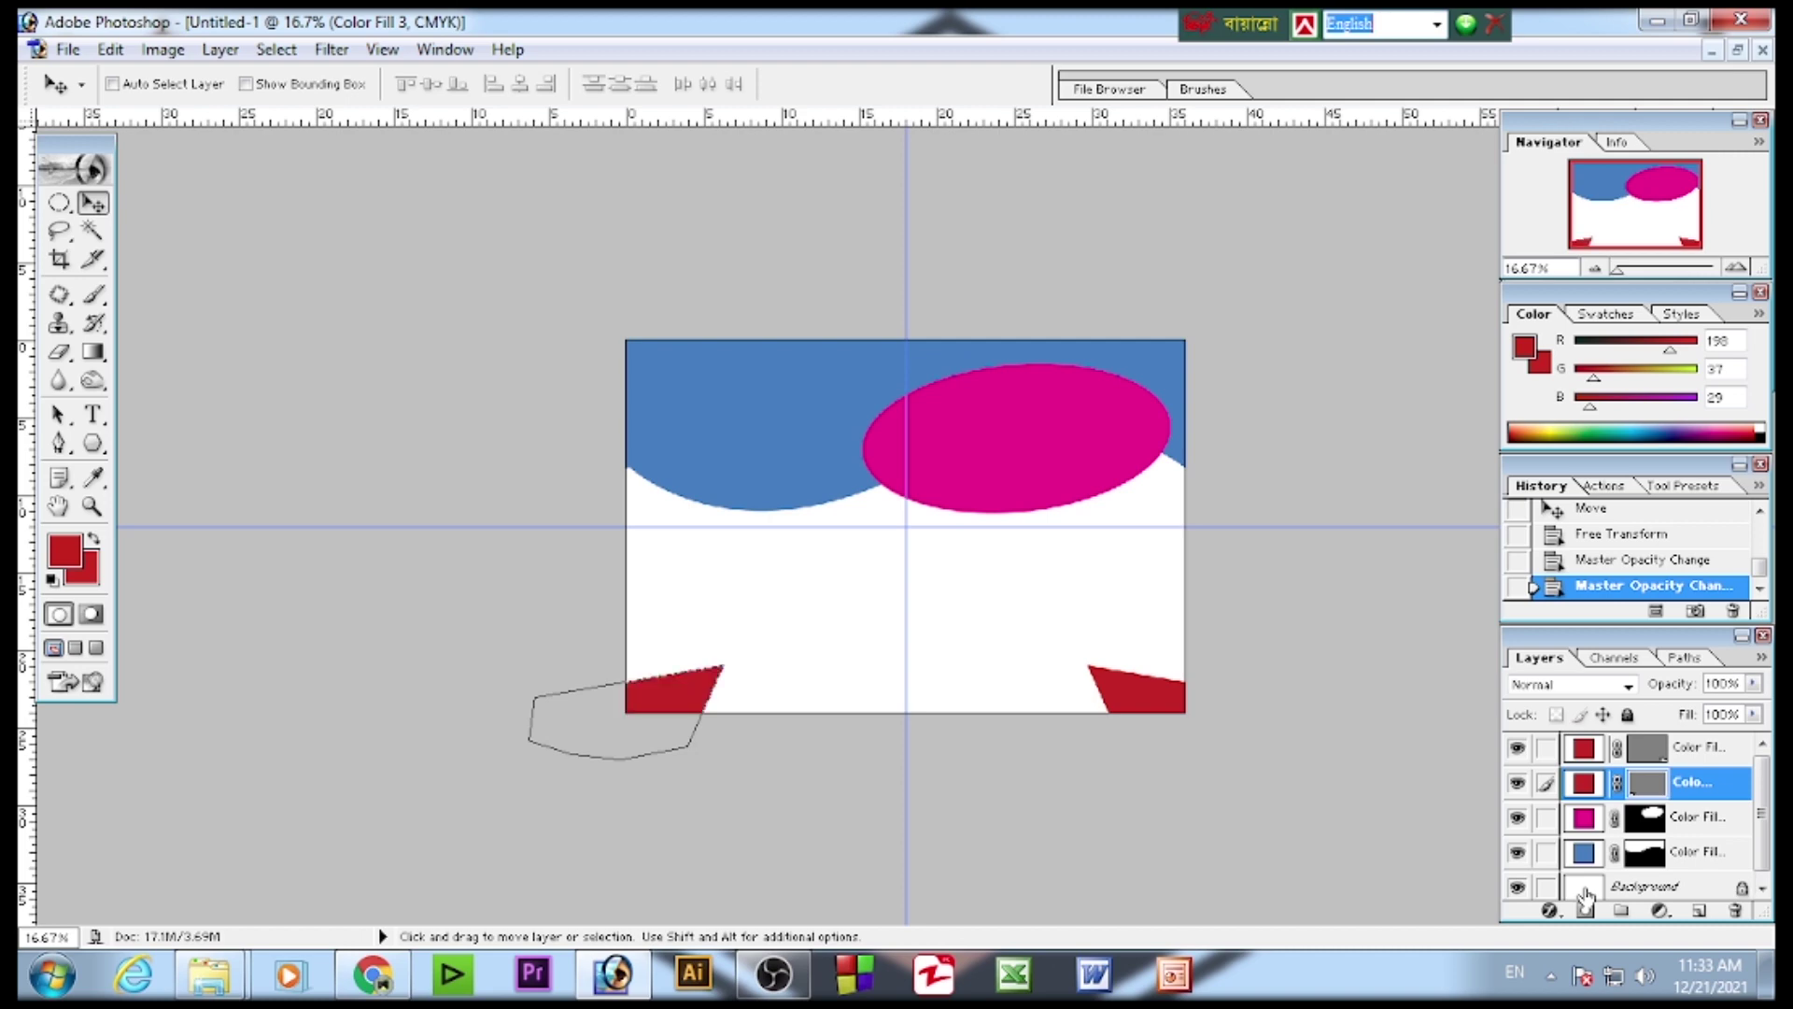
pyautogui.press('9')
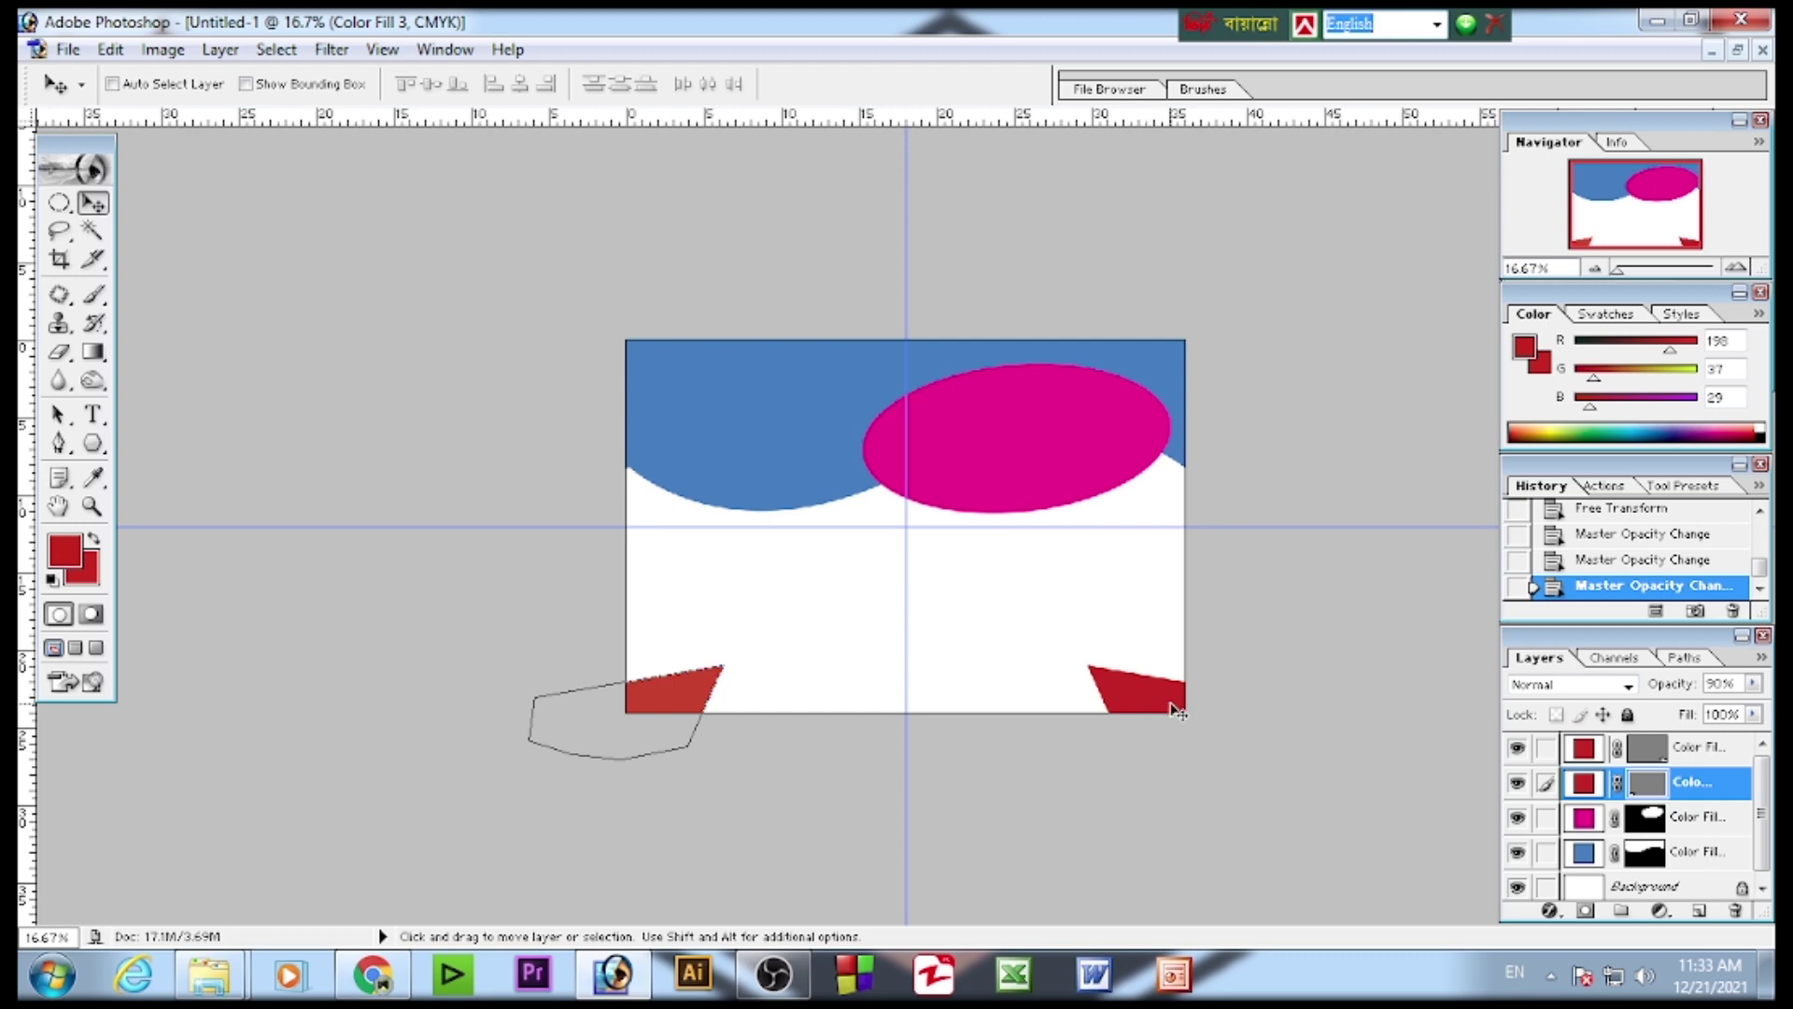
# - Switch from the Polygon tool to the Rectangle tool
pyautogui.click(90, 446)
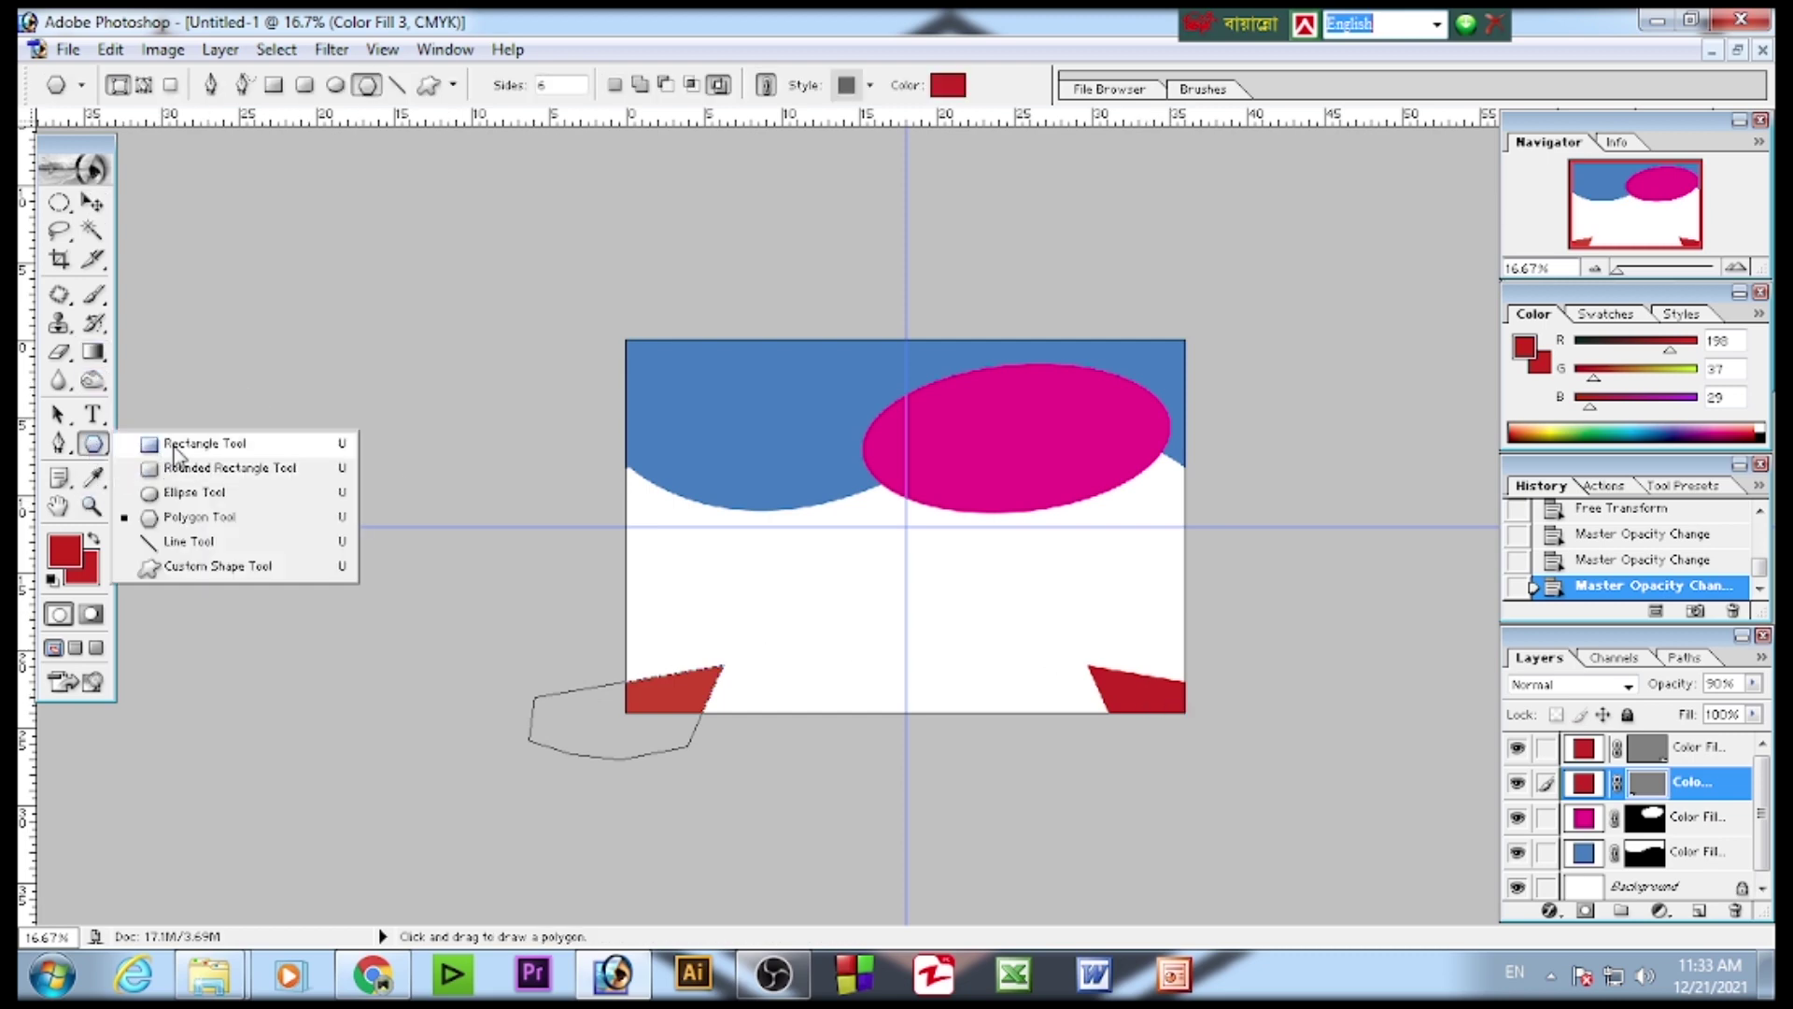
pyautogui.click(178, 455)
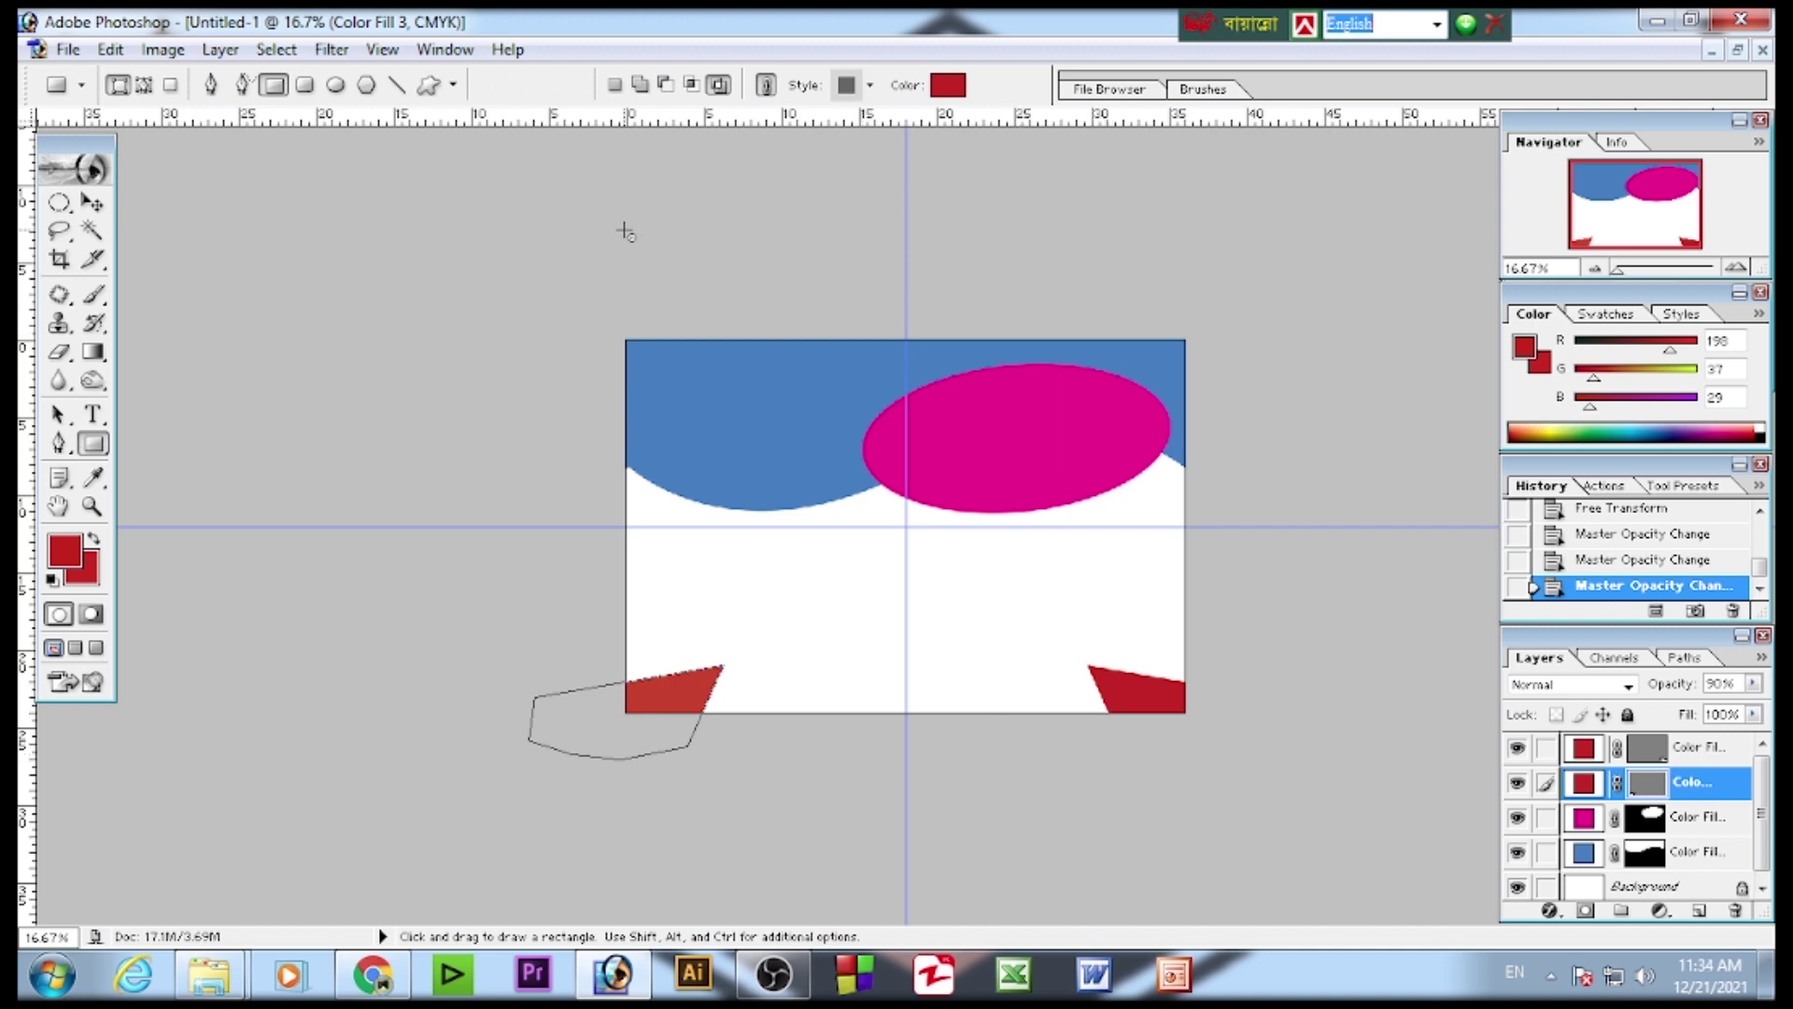